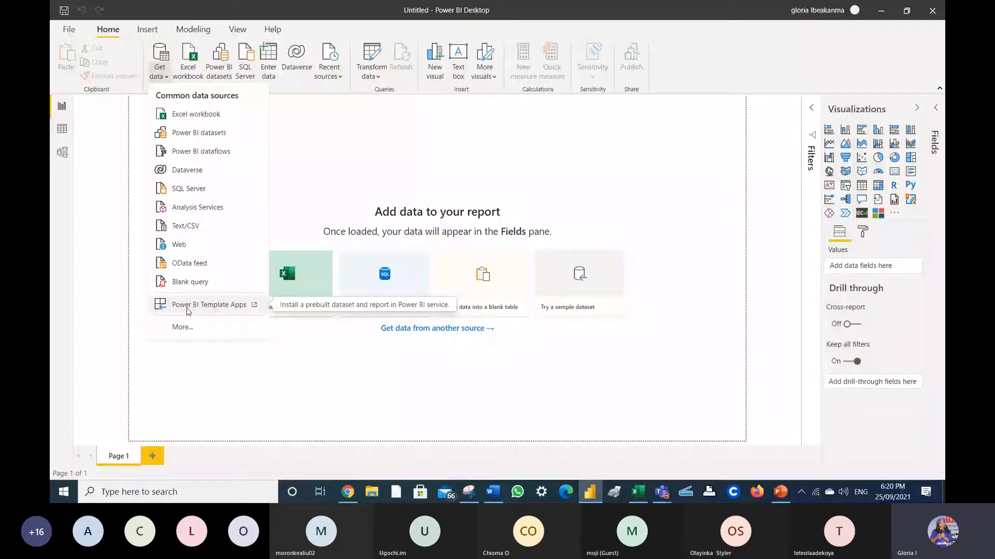
- Open the full connector catalogue and browse the File, Database, Power Platform, Azure and Online Services categories
{"action": "left_click", "coordinate": [182, 327]}
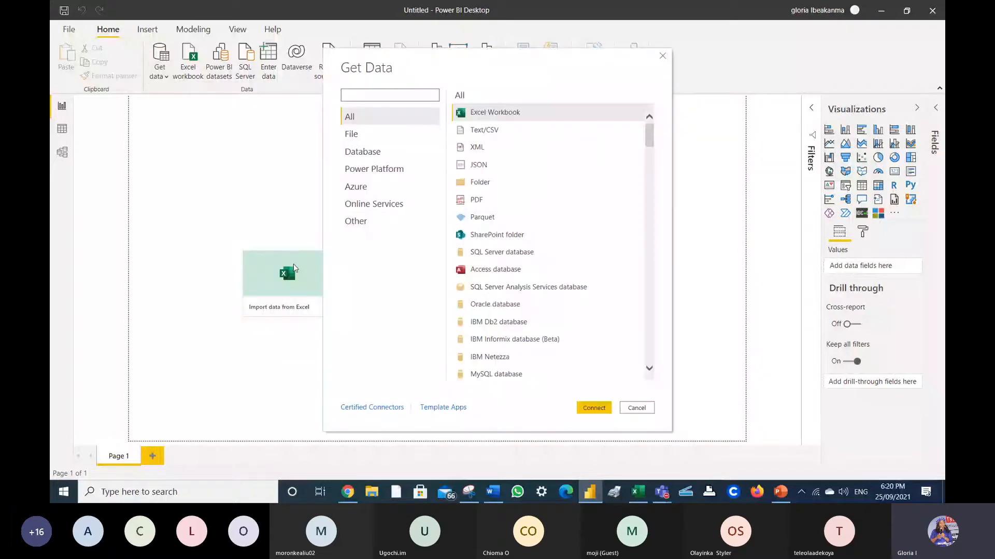
{"action": "left_click", "coordinate": [343, 134]}
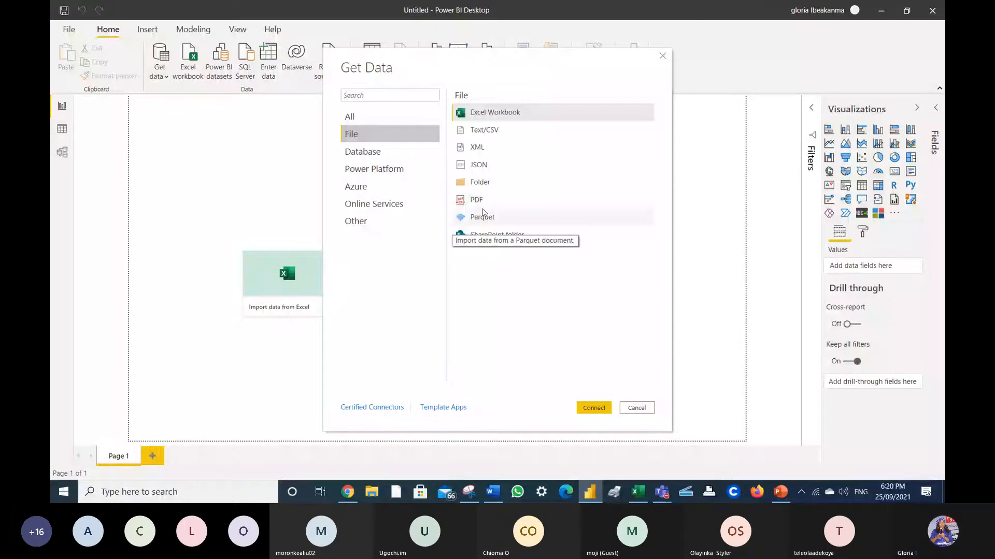
{"action": "left_click", "coordinate": [394, 159]}
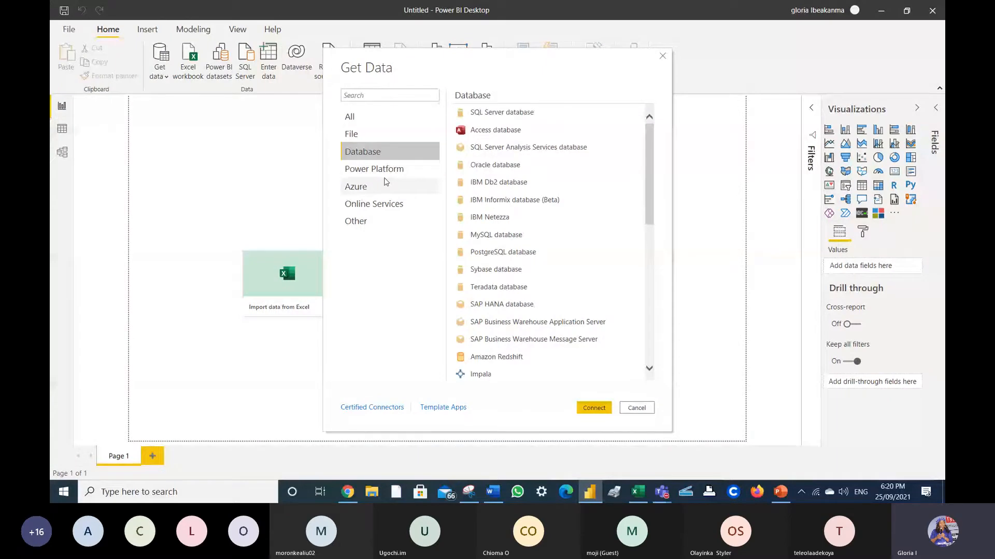
{"action": "left_click", "coordinate": [384, 174]}
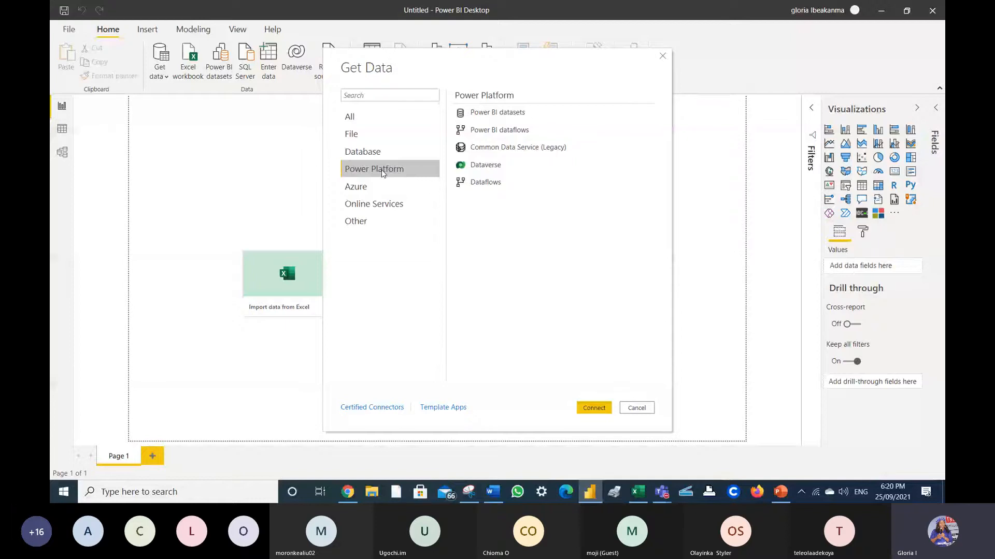
{"action": "left_click", "coordinate": [360, 191]}
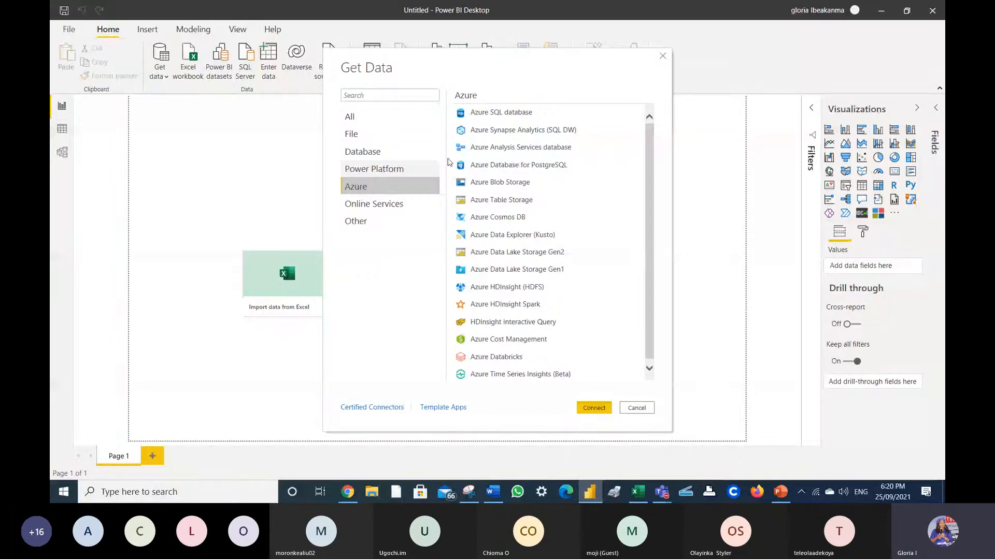
{"action": "left_click", "coordinate": [380, 207]}
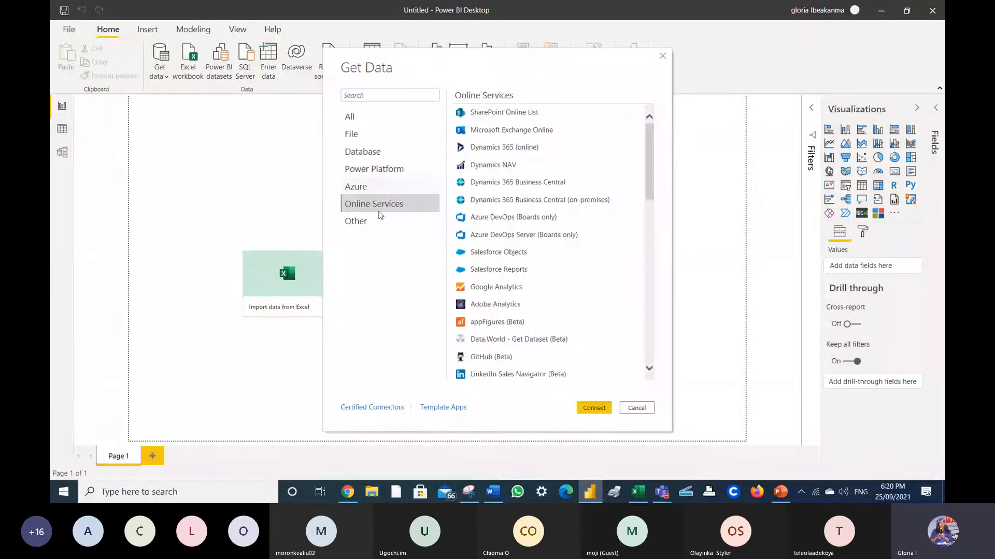
- After checking Other, connect with the Excel Workbook connector from the File category
{"action": "left_click", "coordinate": [412, 228]}
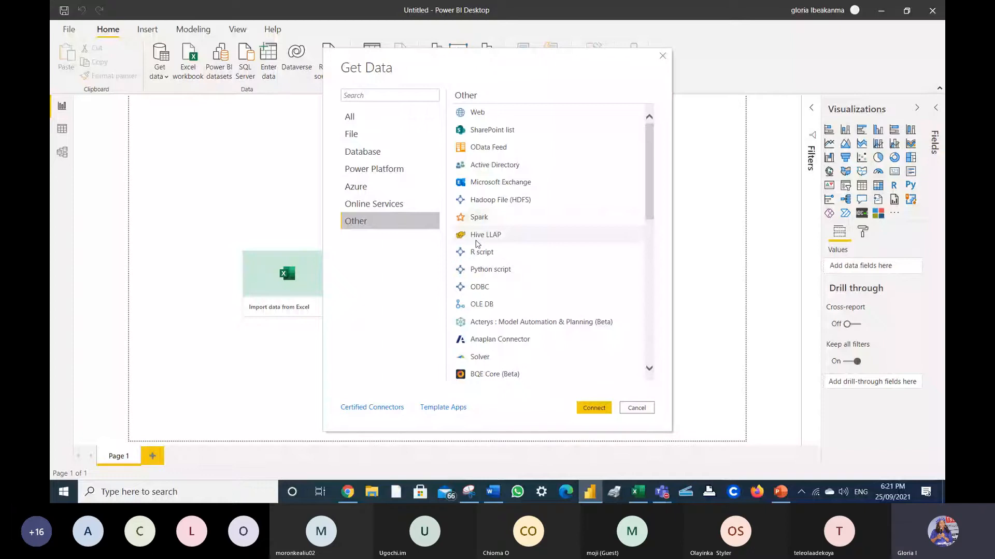
{"action": "left_click", "coordinate": [374, 136]}
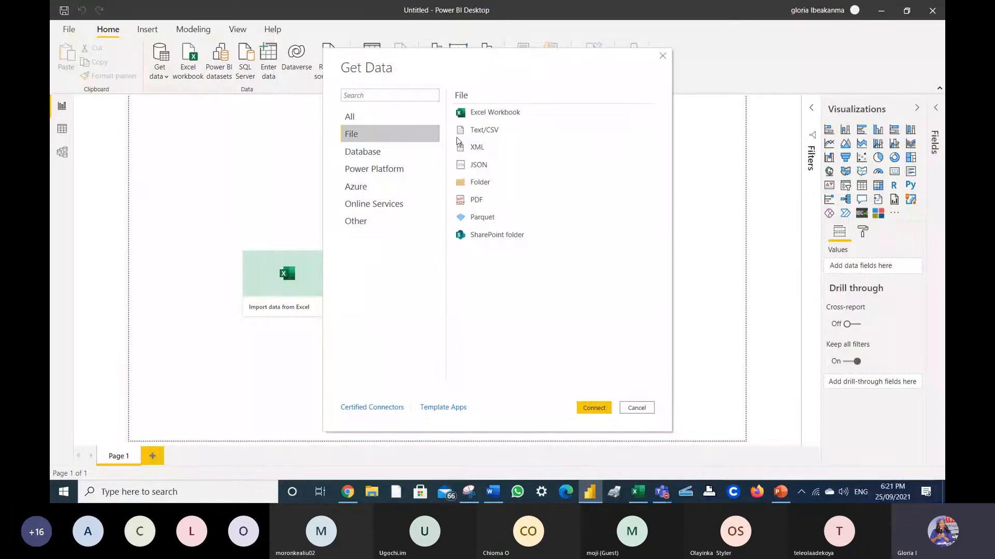
{"action": "left_click", "coordinate": [497, 120]}
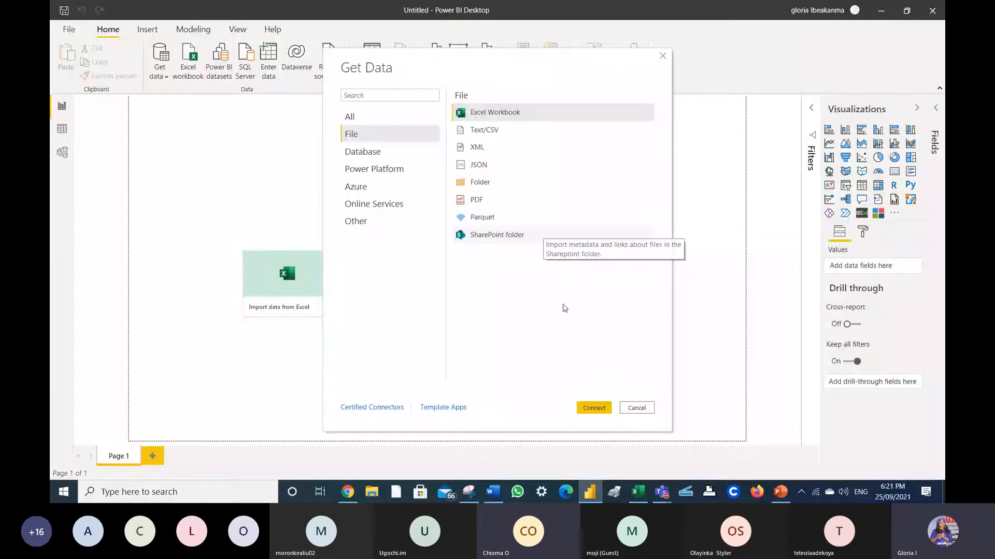
{"action": "left_click", "coordinate": [591, 411]}
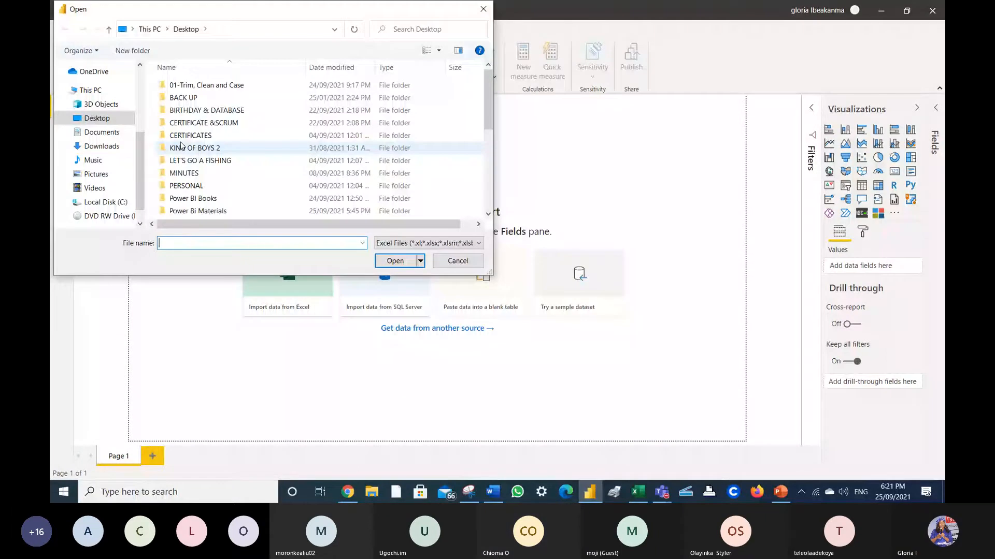
- Look inside the 01-Trim, Clean and Case folder, then return to the Desktop folder
{"action": "left_click", "coordinate": [211, 90]}
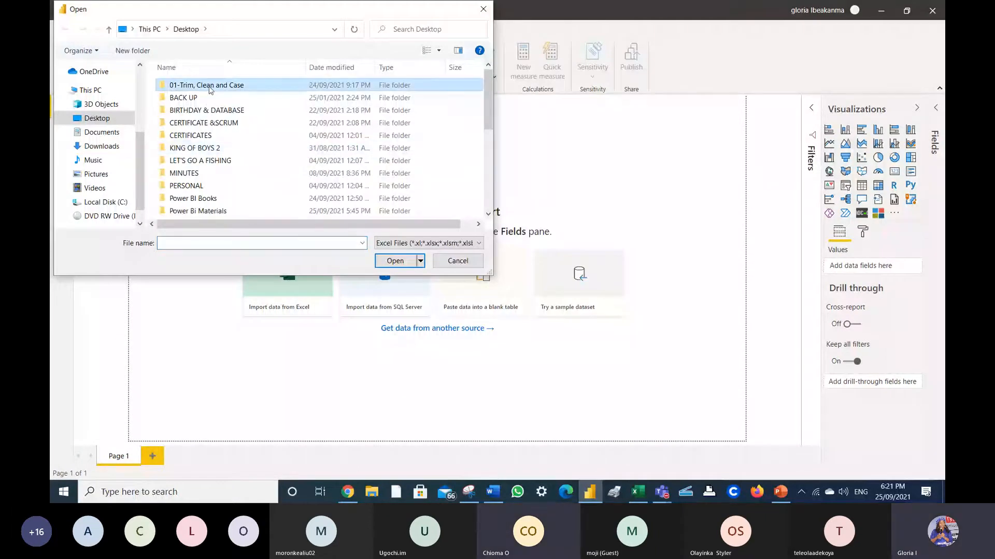
{"action": "double_click", "coordinate": [210, 89]}
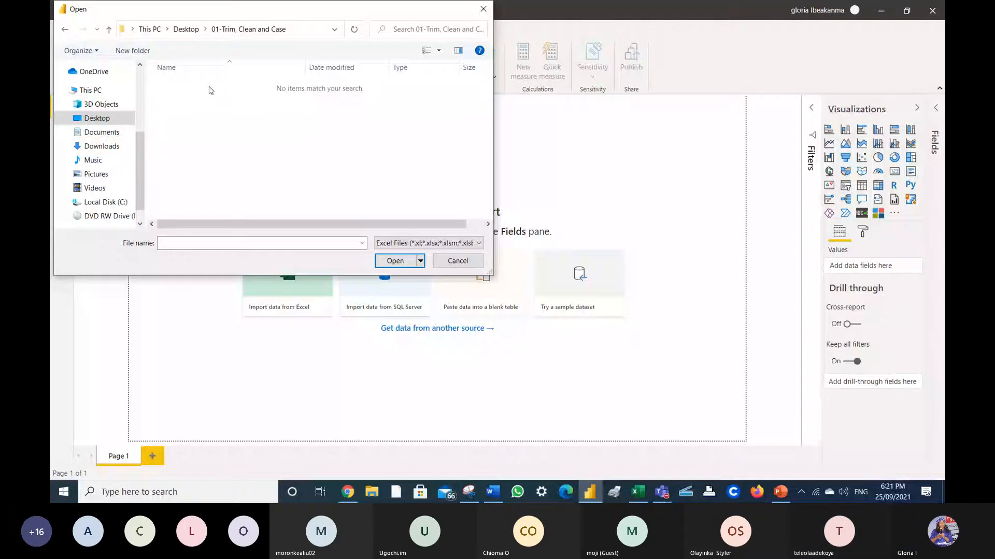
{"action": "left_click", "coordinate": [186, 30]}
{"action": "left_click", "coordinate": [488, 214]}
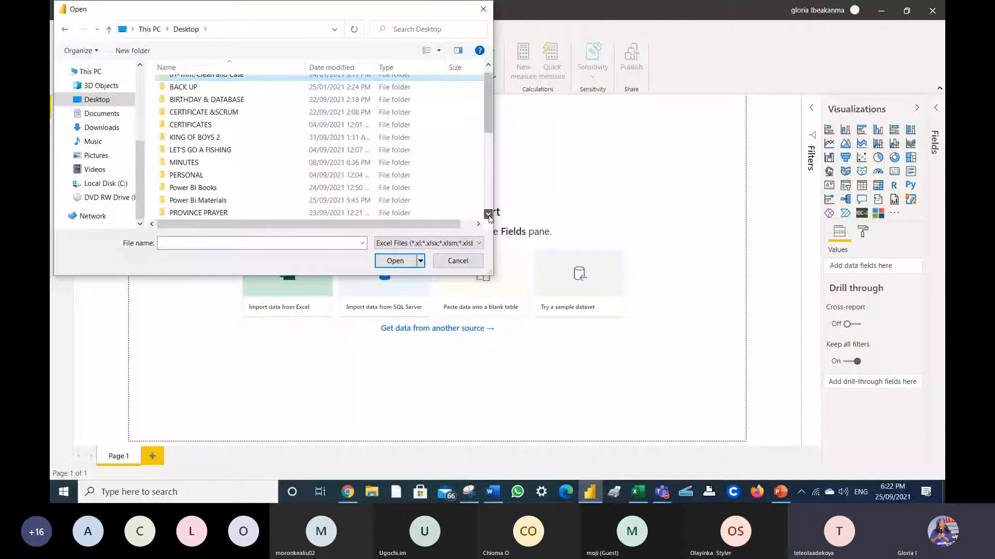
{"action": "scroll", "coordinate": [488, 214], "scroll_direction": "down", "scroll_amount": 7}
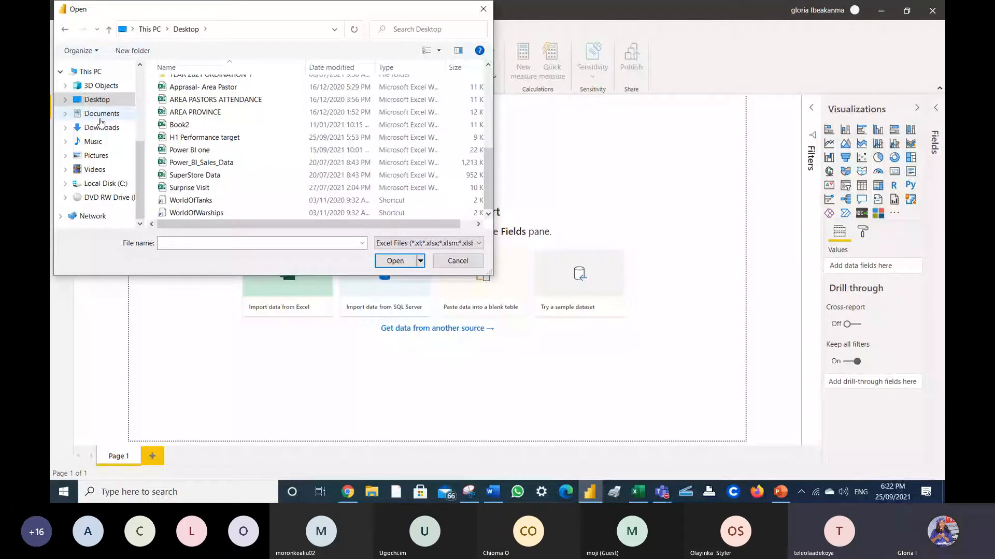
{"action": "scroll", "coordinate": [155, 174], "scroll_direction": "up", "scroll_amount": 5}
- Enter 'trim' as the file name and pick the Trim and Clean.csv suggestion
{"action": "left_click", "coordinate": [177, 242]}
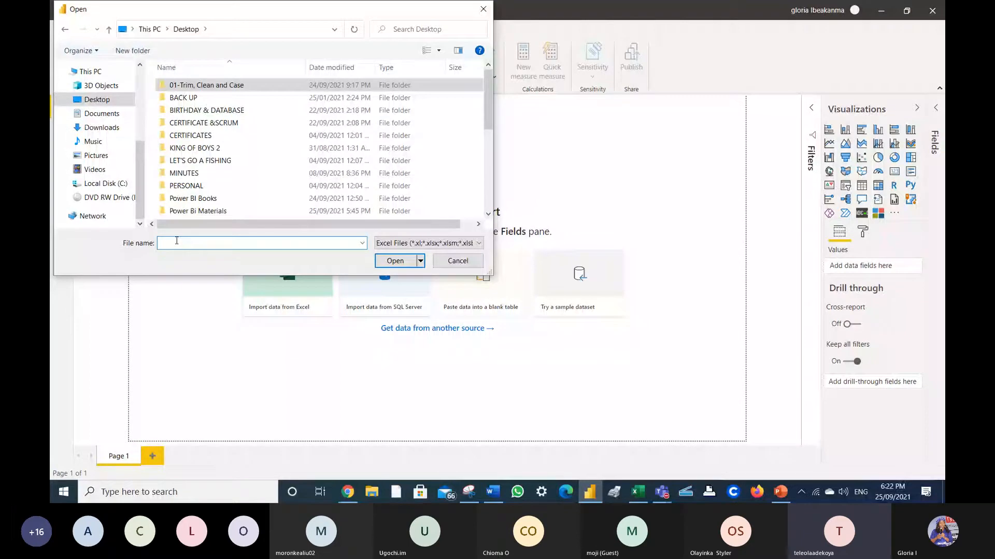
{"action": "type", "text": "trim"}
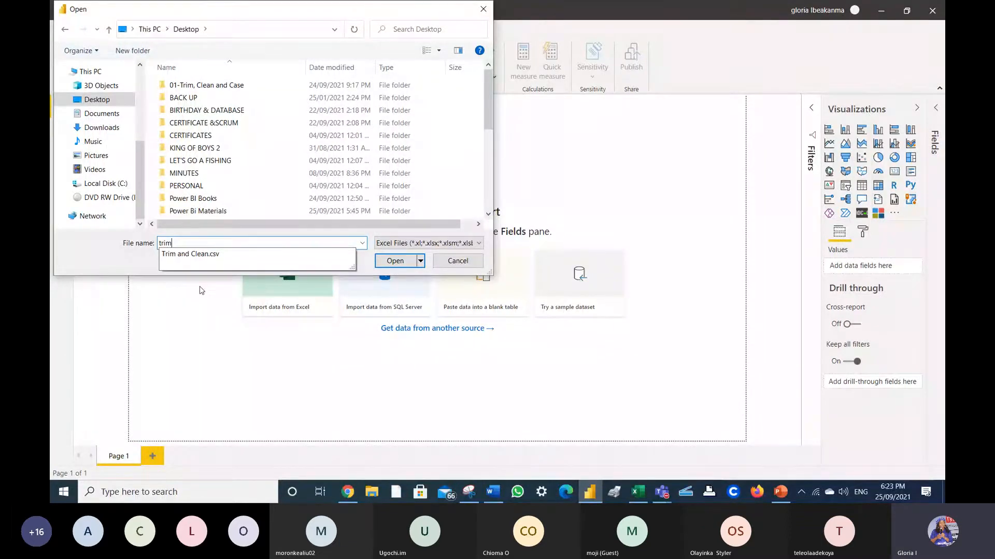
{"action": "left_click", "coordinate": [190, 254]}
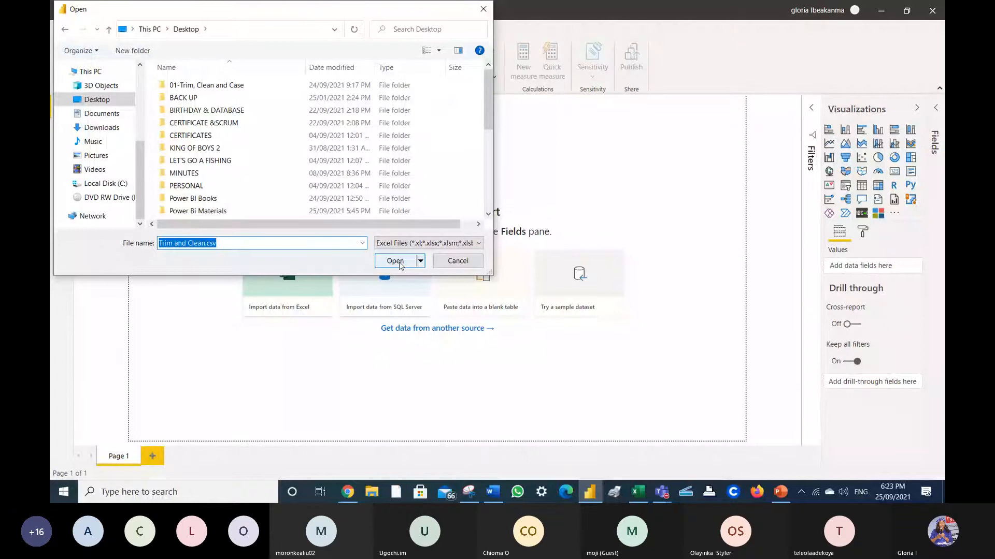
- Open the Trim and Clean.csv preview, then cancel without loading it
{"action": "left_click", "coordinate": [399, 263]}
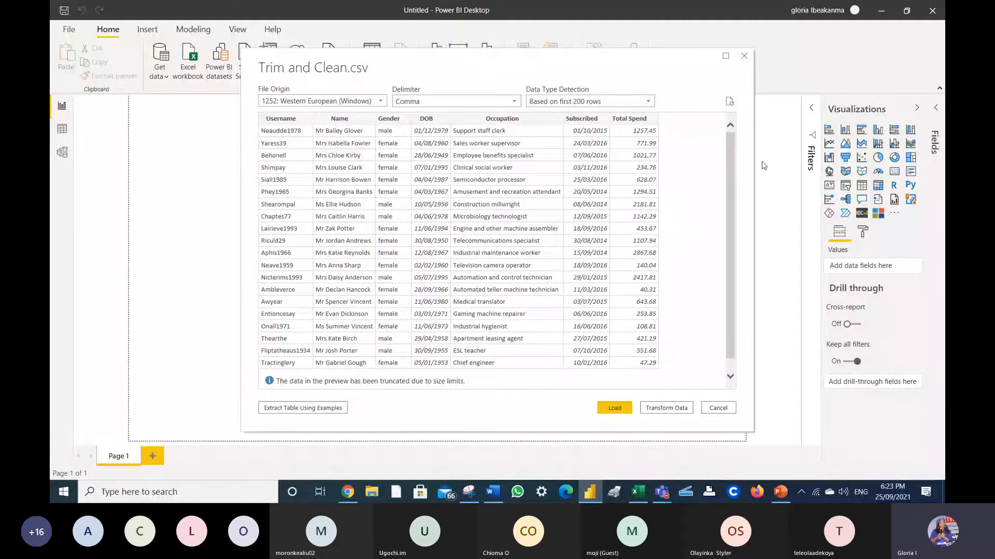
{"action": "left_click", "coordinate": [724, 409]}
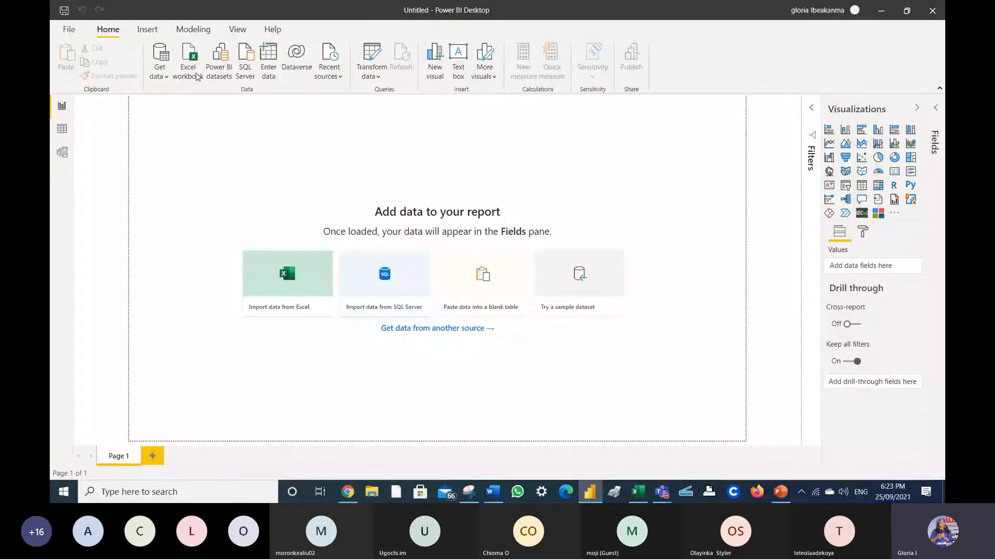
- Reopen Trim and Clean.csv via Get data > Excel workbook to show its preview
{"action": "left_click", "coordinate": [160, 71]}
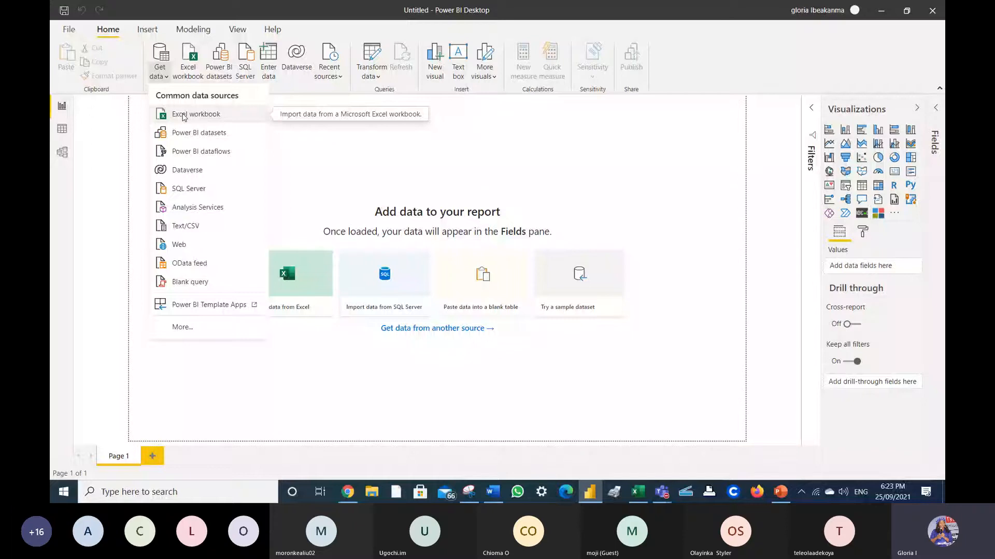
{"action": "left_click", "coordinate": [183, 117]}
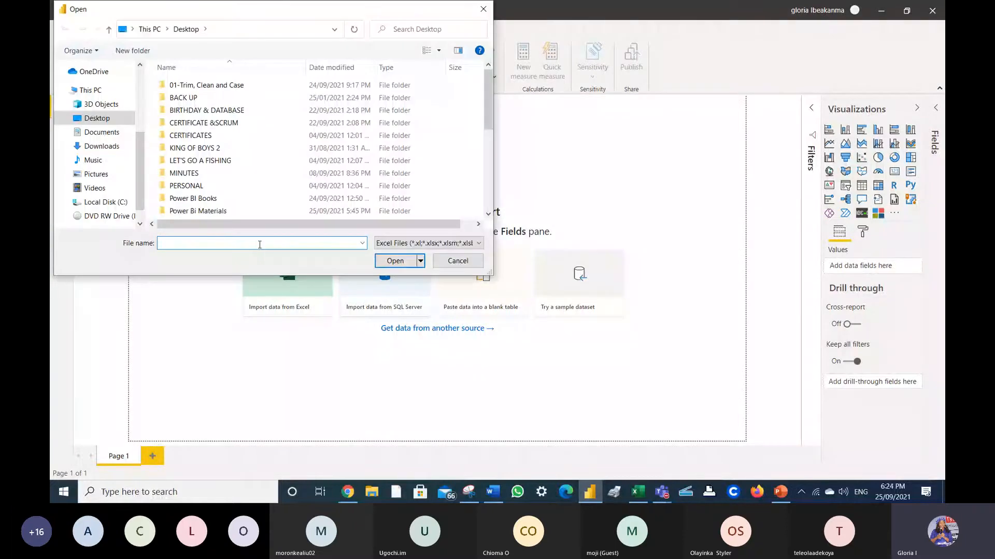
{"action": "key", "text": "Return"}
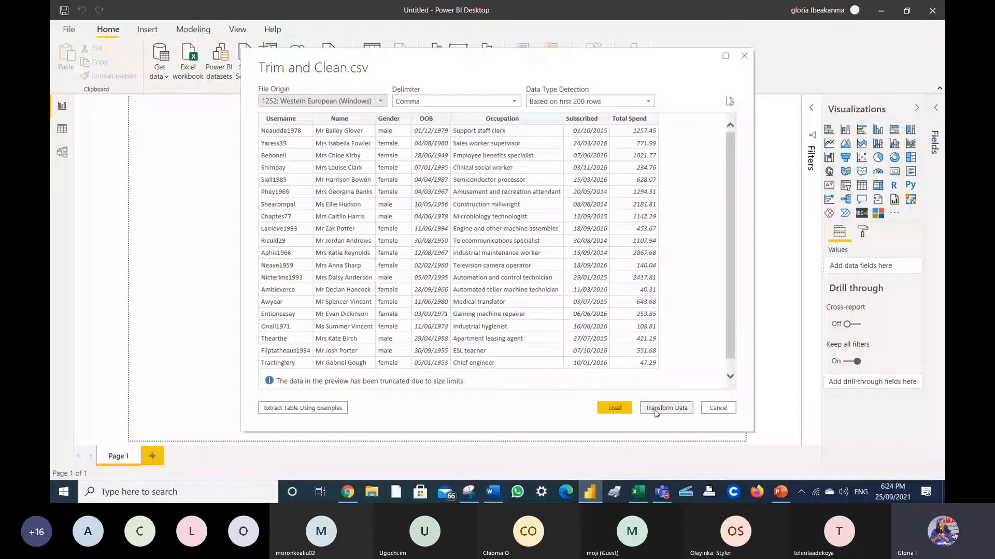
- Load Trim and Clean into Power Query Editor, scroll its grid, and open the Username column menu
{"action": "left_click", "coordinate": [656, 413]}
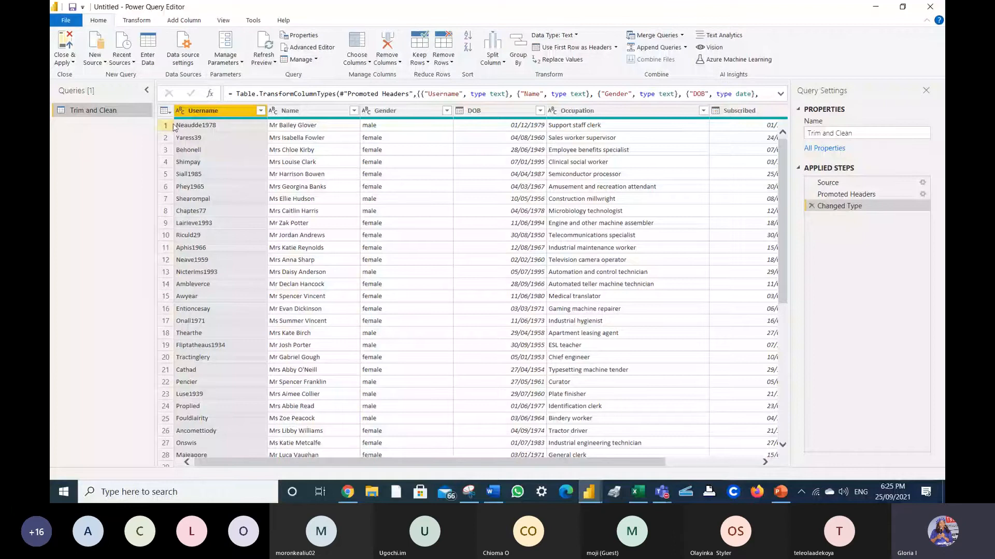
{"action": "scroll", "coordinate": [388, 117], "scroll_direction": "down", "scroll_amount": 2}
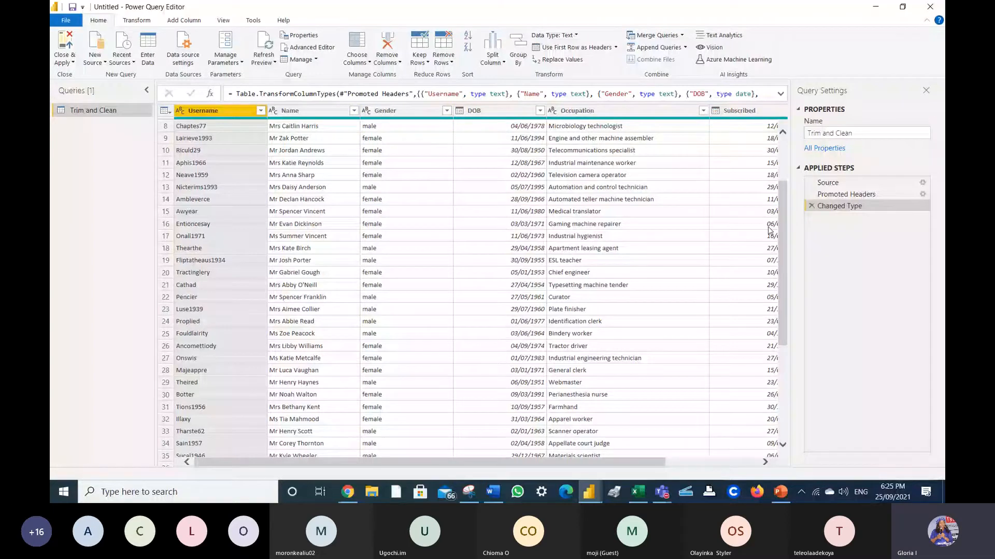
{"action": "scroll", "coordinate": [768, 230], "scroll_direction": "right", "scroll_amount": 3}
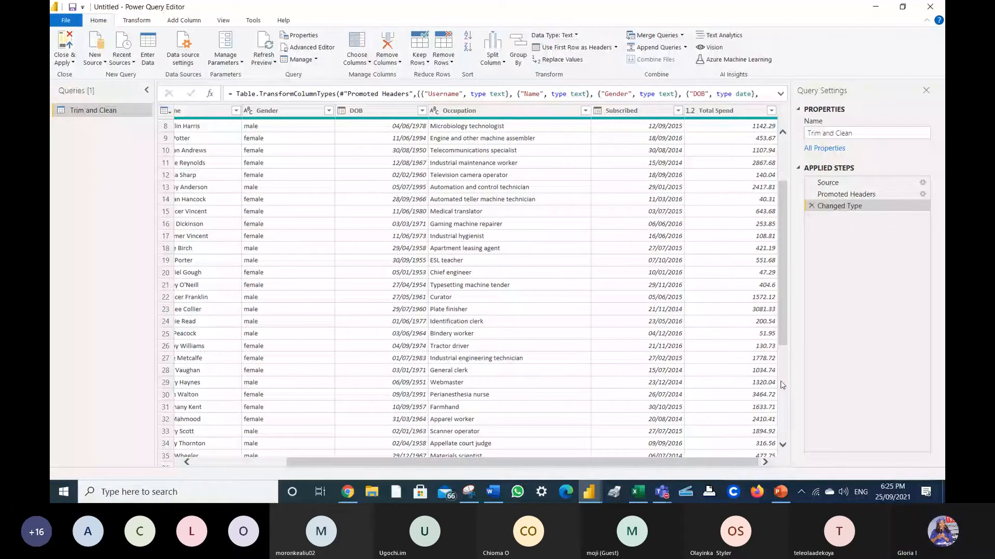
{"action": "scroll", "coordinate": [782, 385], "scroll_direction": "up", "scroll_amount": 3}
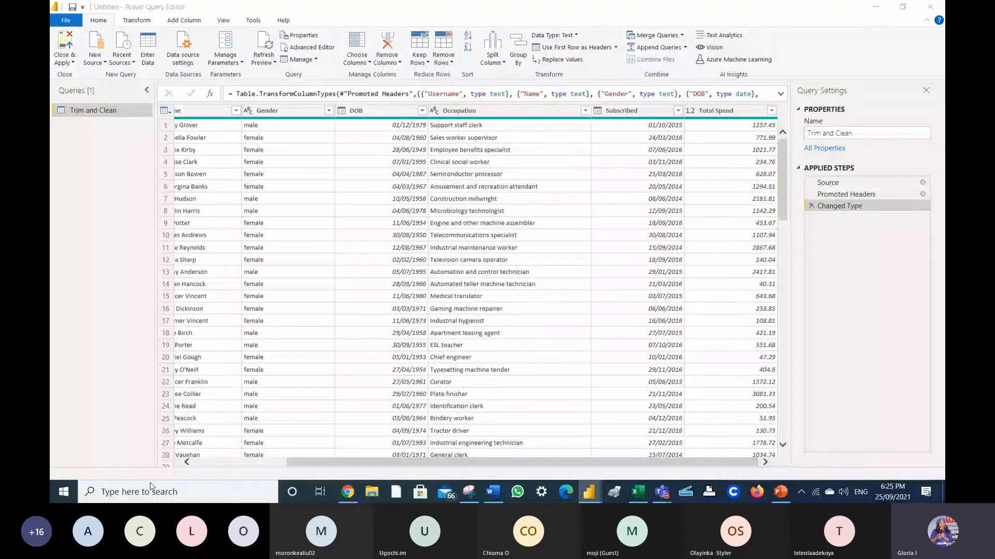
{"action": "left_click", "coordinate": [187, 462]}
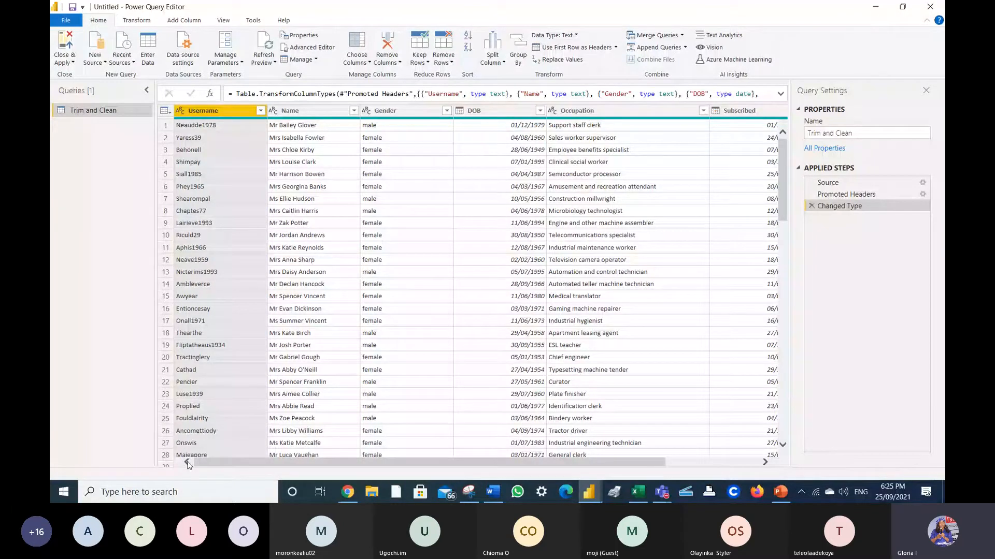
{"action": "right_click", "coordinate": [247, 111]}
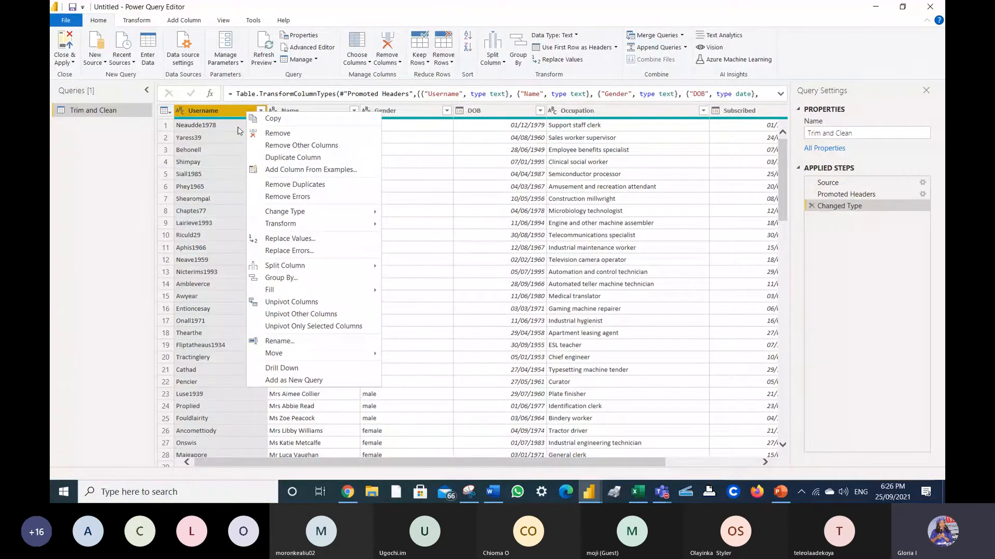
- Remove the Username column with Home > Remove Columns, after a trial removal and undo
{"action": "left_click", "coordinate": [268, 135]}
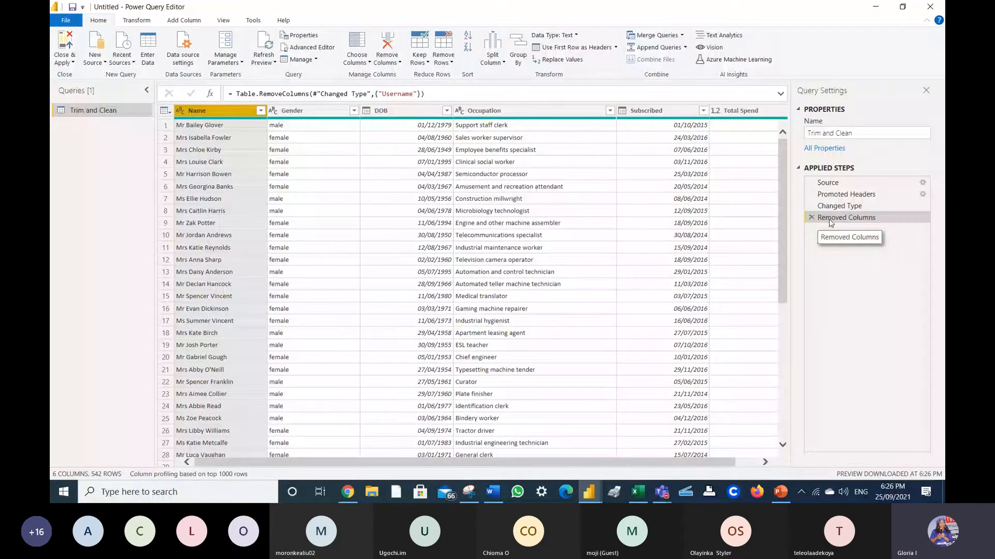
{"action": "left_click", "coordinate": [811, 218]}
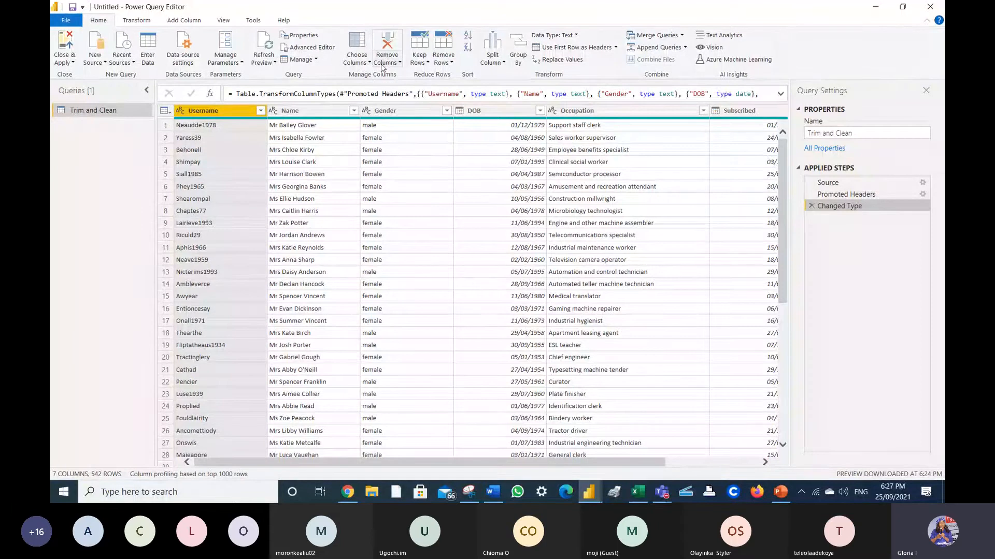
{"action": "left_click", "coordinate": [400, 62]}
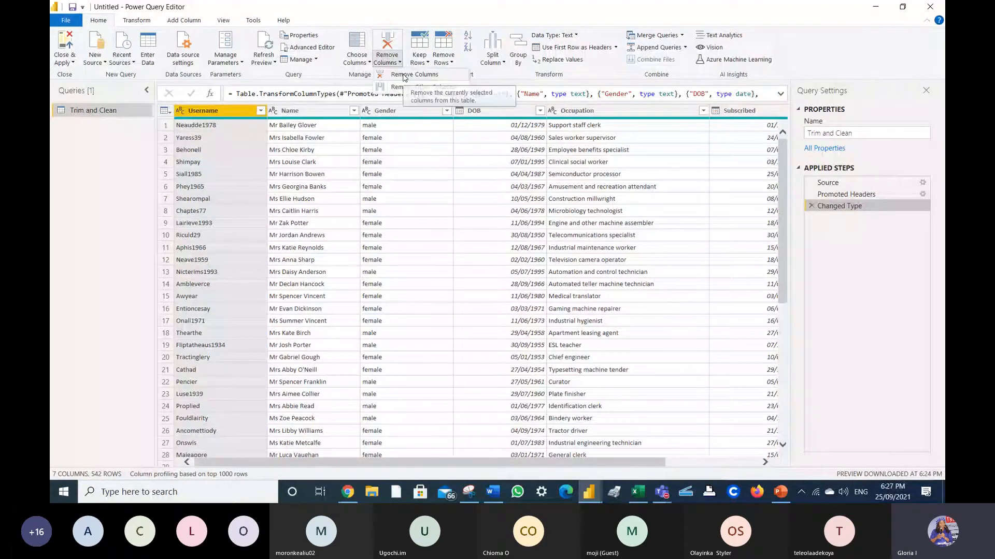
{"action": "left_click", "coordinate": [405, 76]}
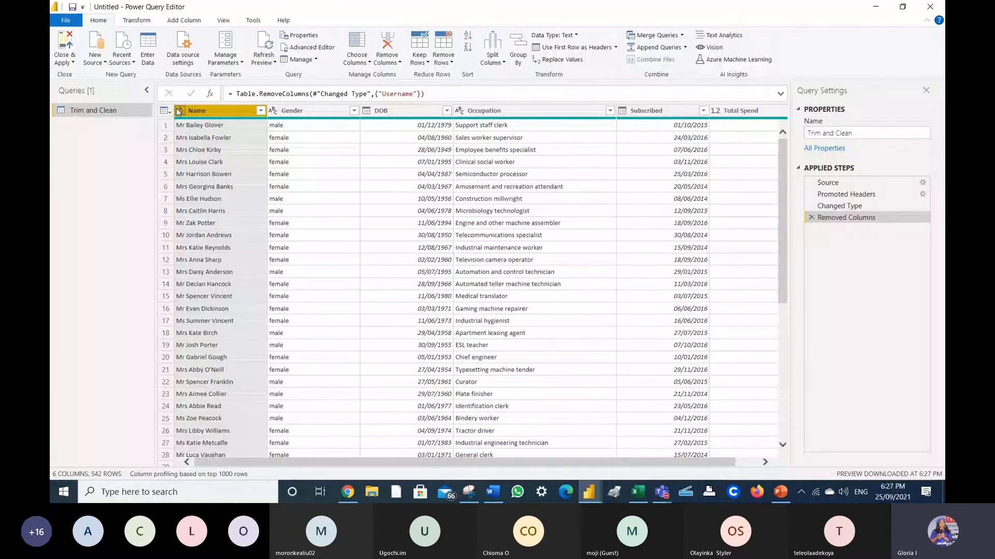
{"action": "left_click", "coordinate": [149, 20]}
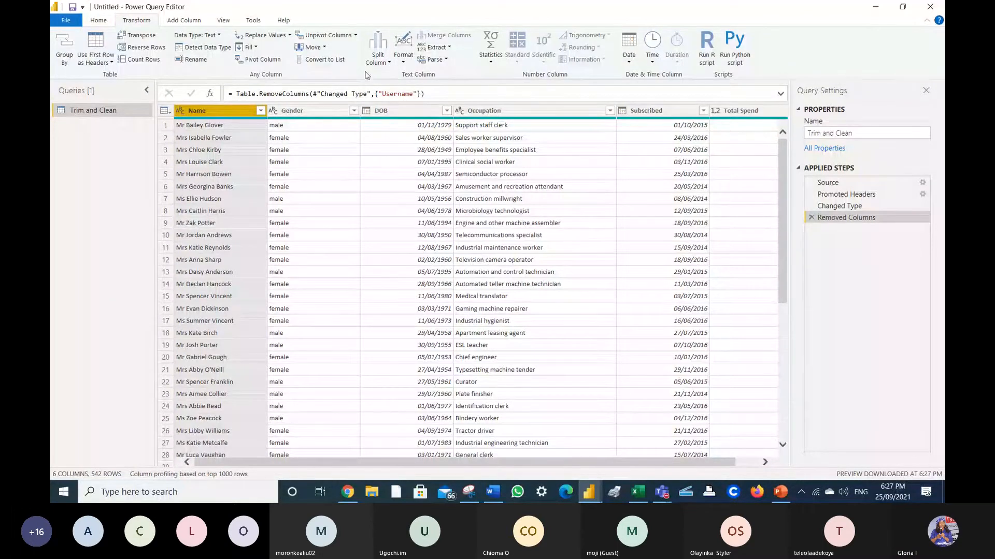
- Apply Trim to the Name column from the Transform tab's Format menu
{"action": "left_click", "coordinate": [403, 55]}
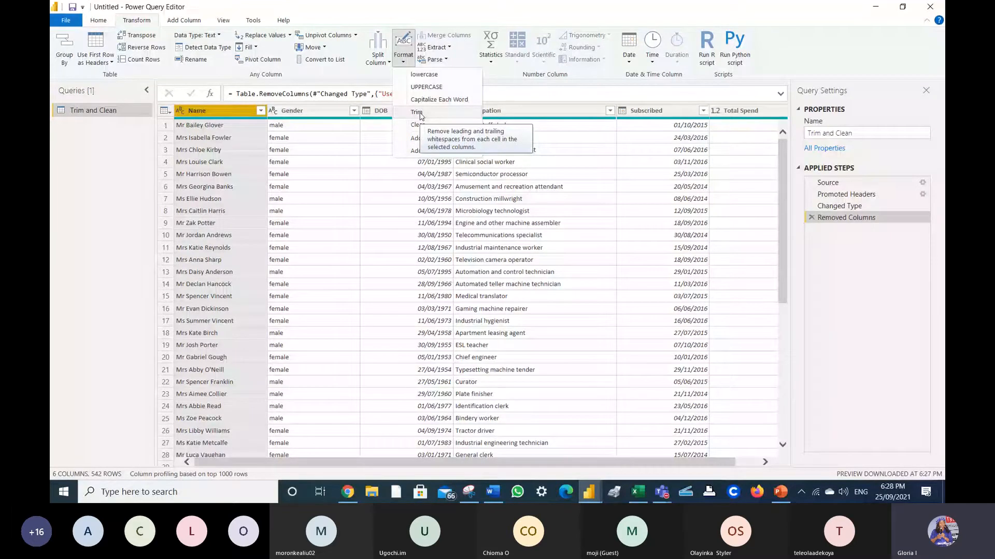
{"action": "left_click", "coordinate": [416, 113]}
{"action": "right_click", "coordinate": [223, 110]}
{"action": "mouse_move", "coordinate": [257, 222]}
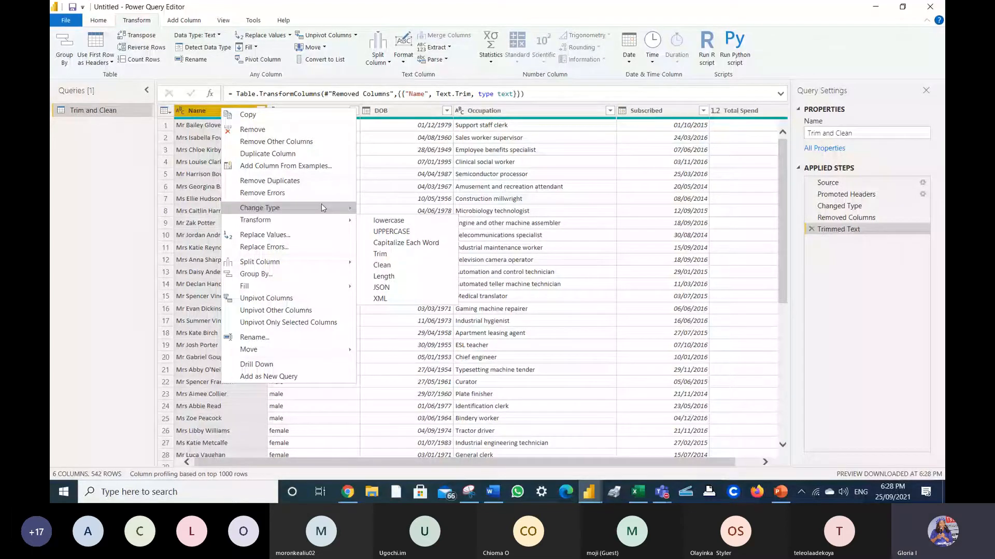
{"action": "left_click", "coordinate": [98, 173]}
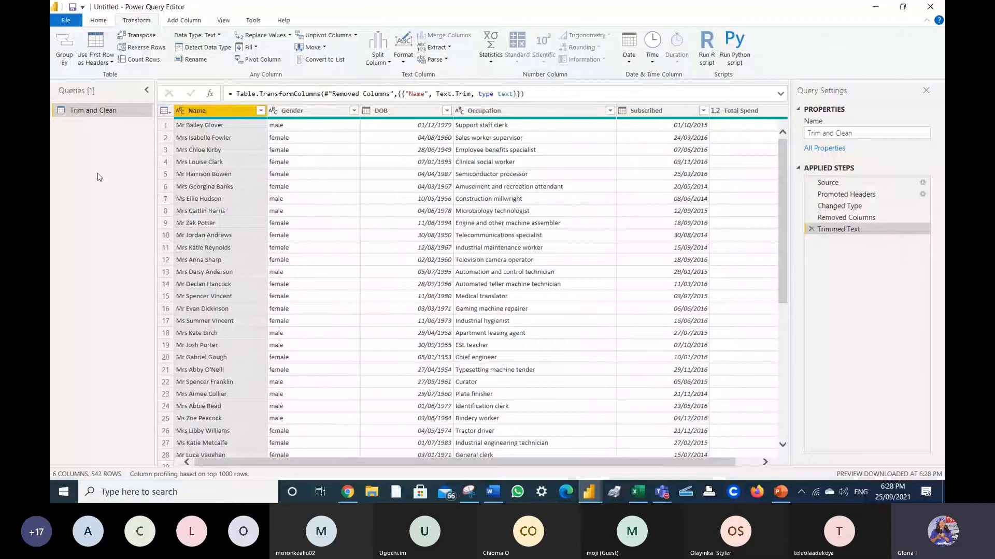
- Apply Clean to the Name column from its right-click Transform submenu
{"action": "right_click", "coordinate": [253, 111]}
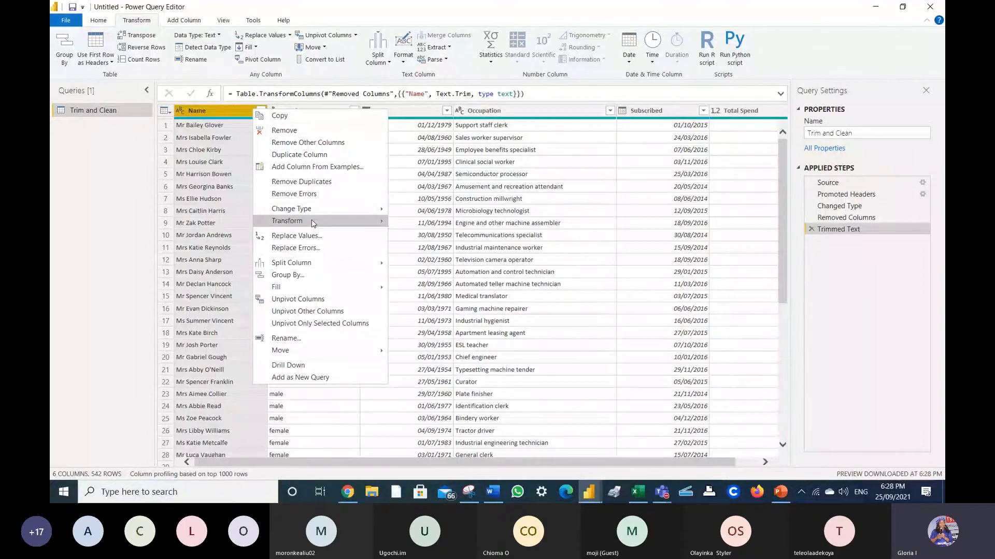
{"action": "mouse_move", "coordinate": [313, 224]}
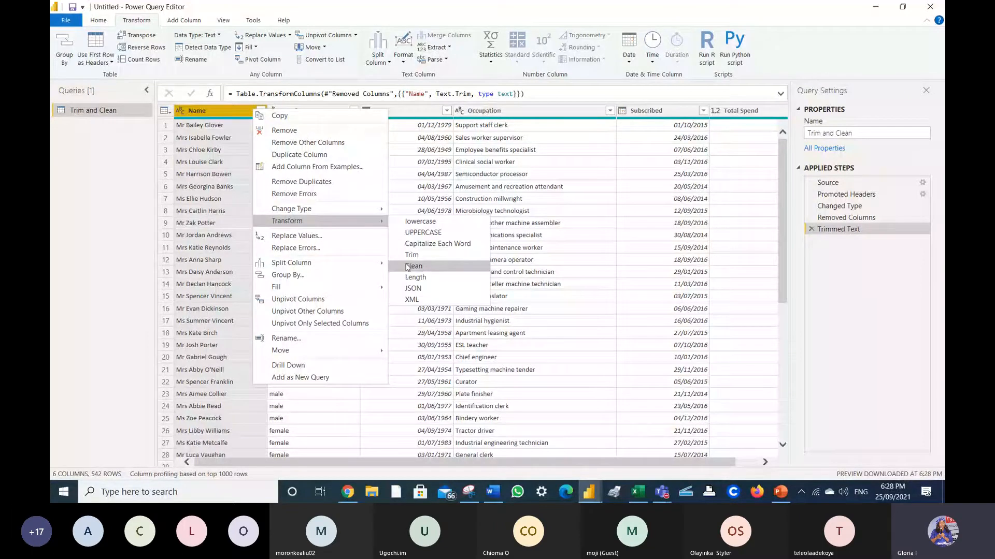
{"action": "left_click", "coordinate": [407, 266]}
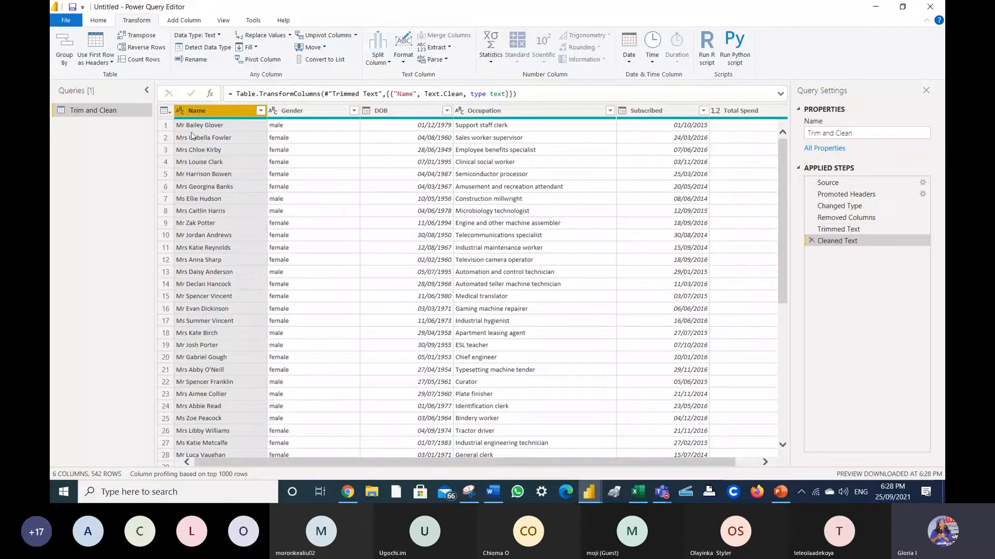
{"action": "right_click", "coordinate": [239, 114]}
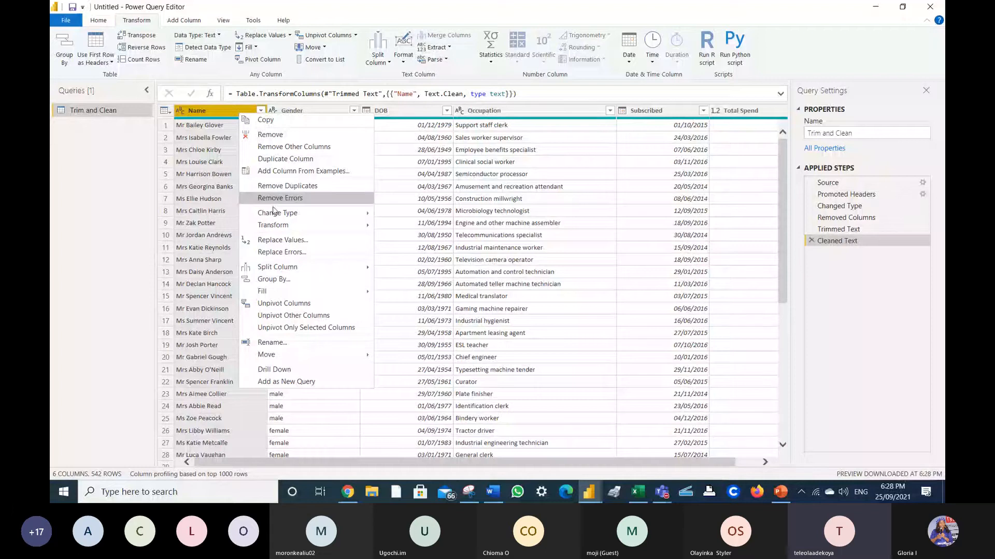
- Cancel a first Replace Values attempt and pin the Format command for quick access
{"action": "left_click", "coordinate": [278, 242]}
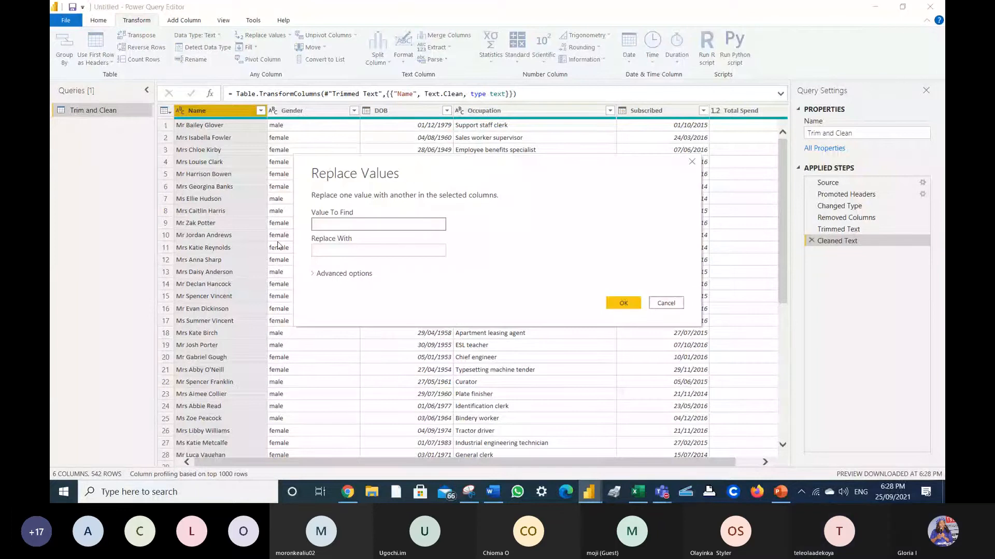
{"action": "key", "text": "Escape"}
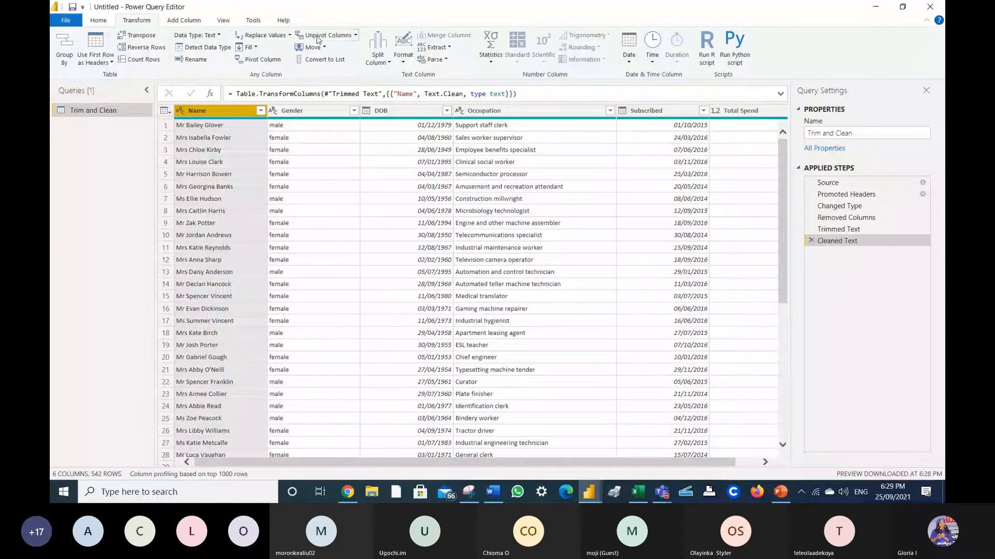
{"action": "right_click", "coordinate": [404, 65]}
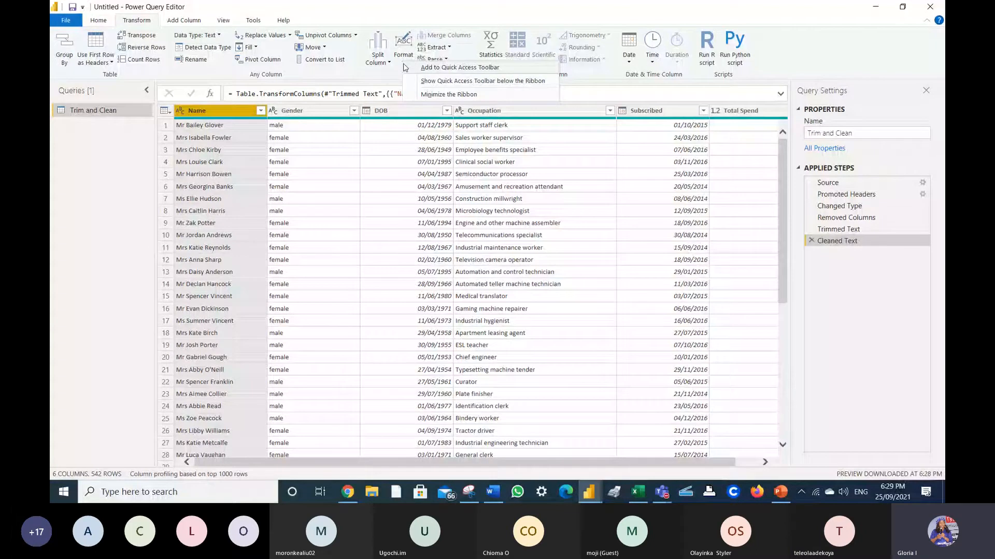
{"action": "left_click", "coordinate": [407, 67]}
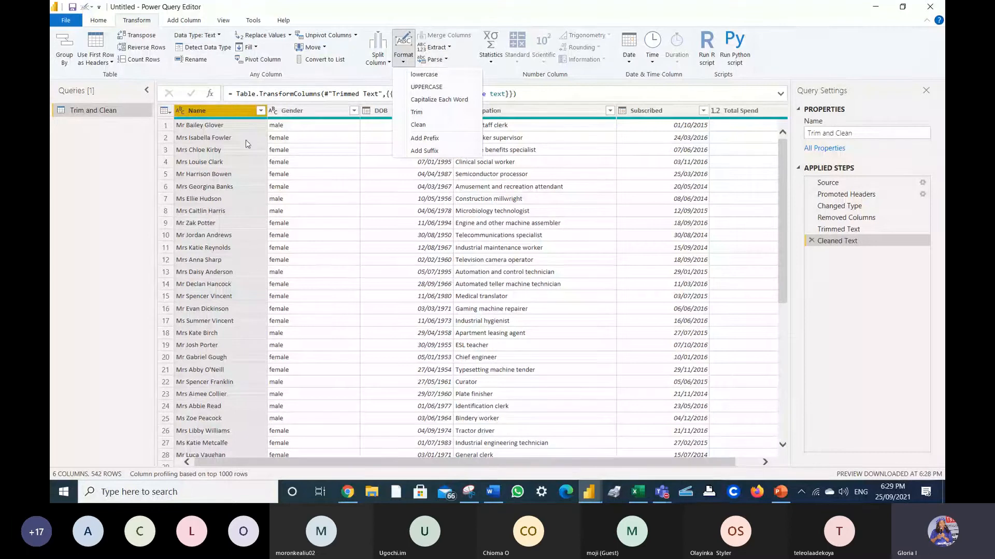
- Replace double spaces with single spaces in Name, then inspect a full Name value
{"action": "right_click", "coordinate": [231, 112]}
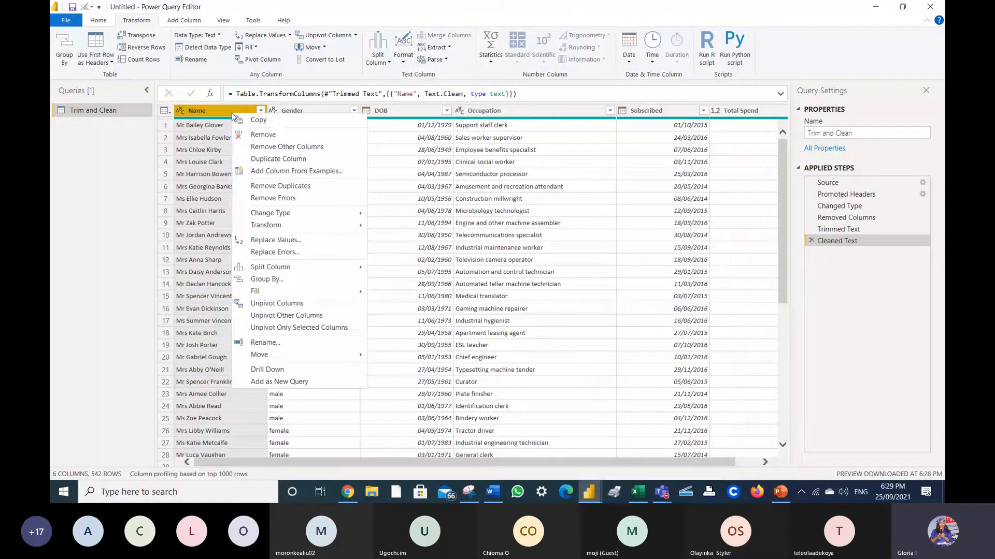
{"action": "left_click", "coordinate": [275, 241]}
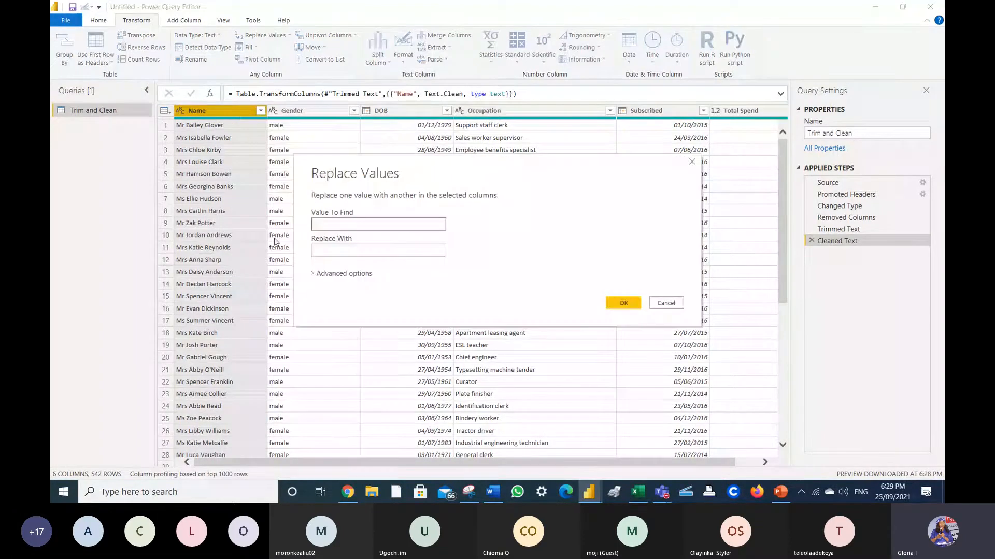
{"action": "left_click", "coordinate": [344, 251]}
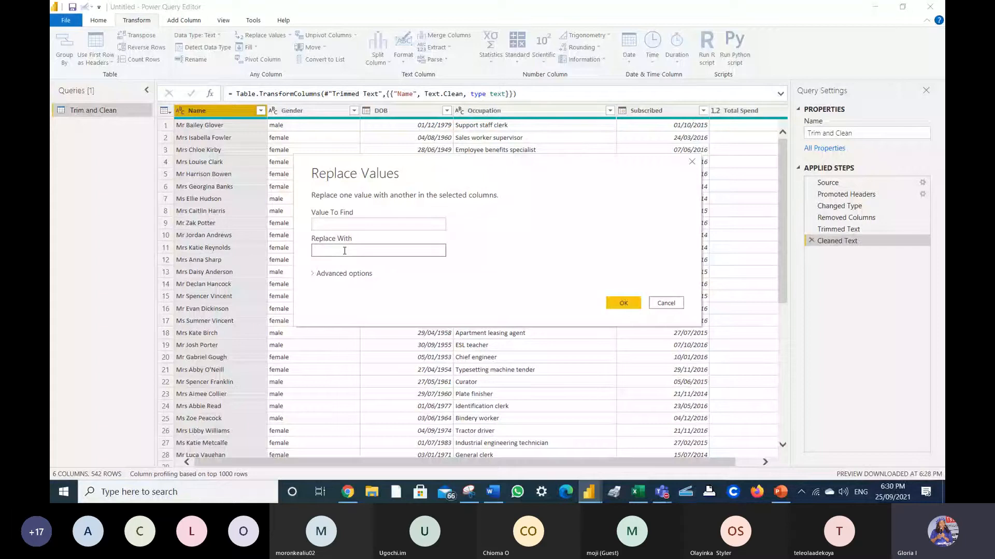
{"action": "left_click", "coordinate": [617, 302]}
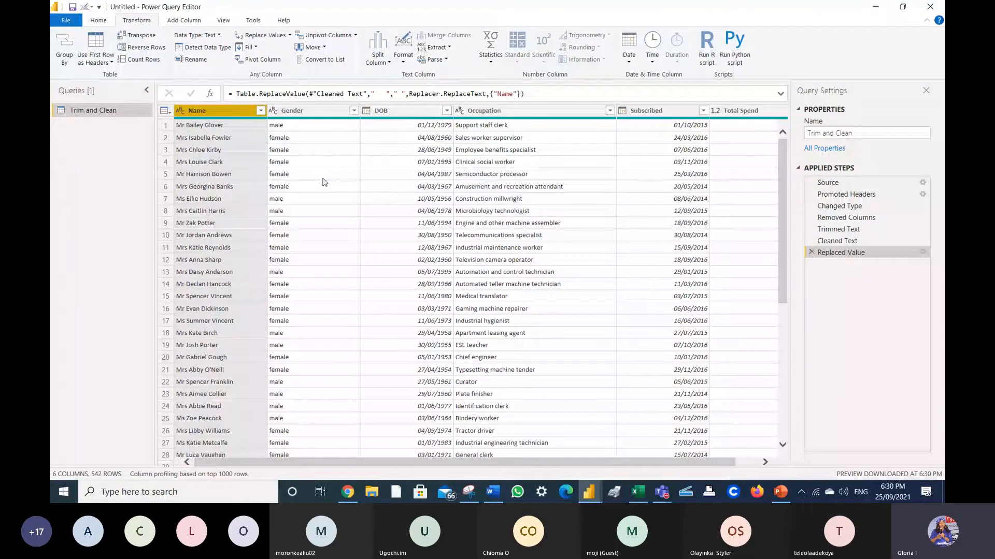
{"action": "left_click", "coordinate": [265, 176]}
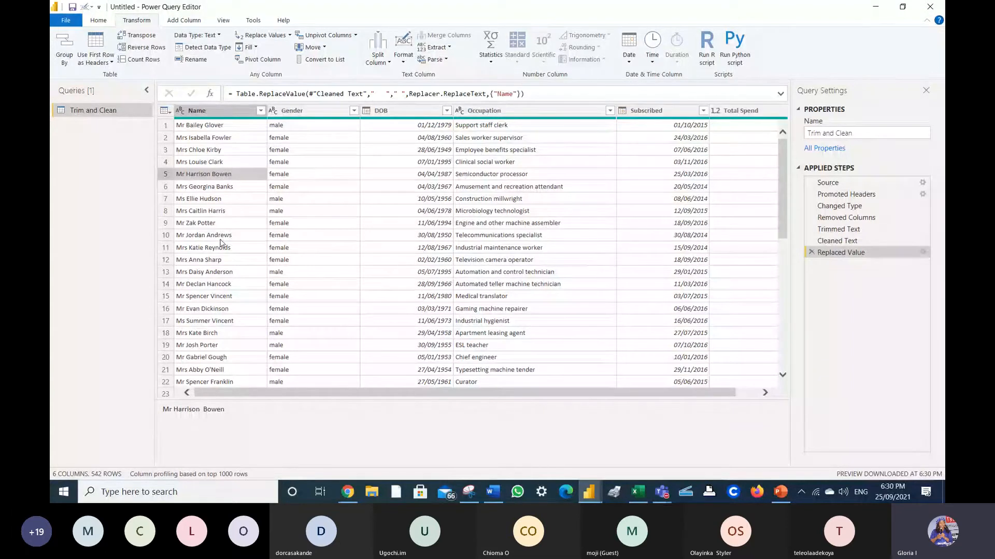
{"action": "left_click", "coordinate": [224, 238]}
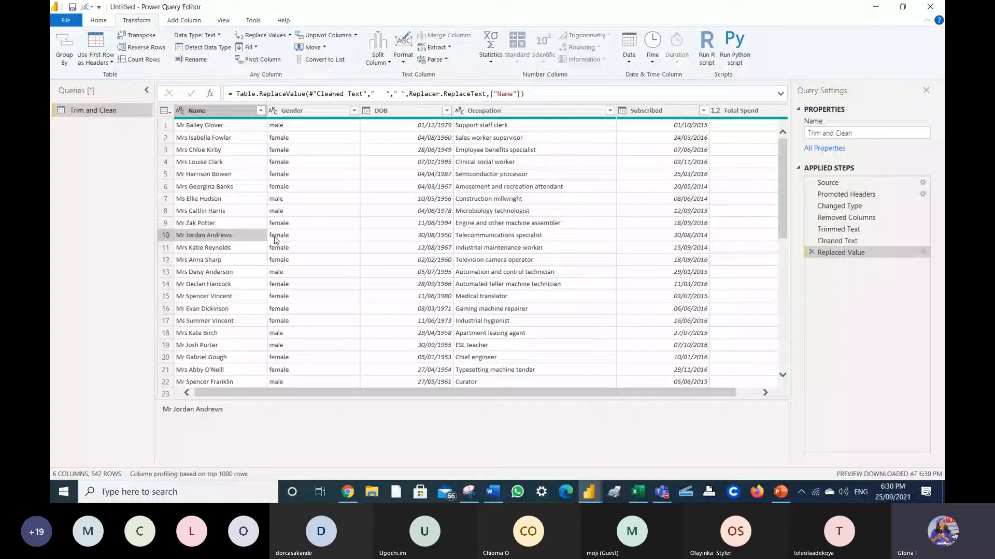
{"action": "left_click", "coordinate": [322, 112]}
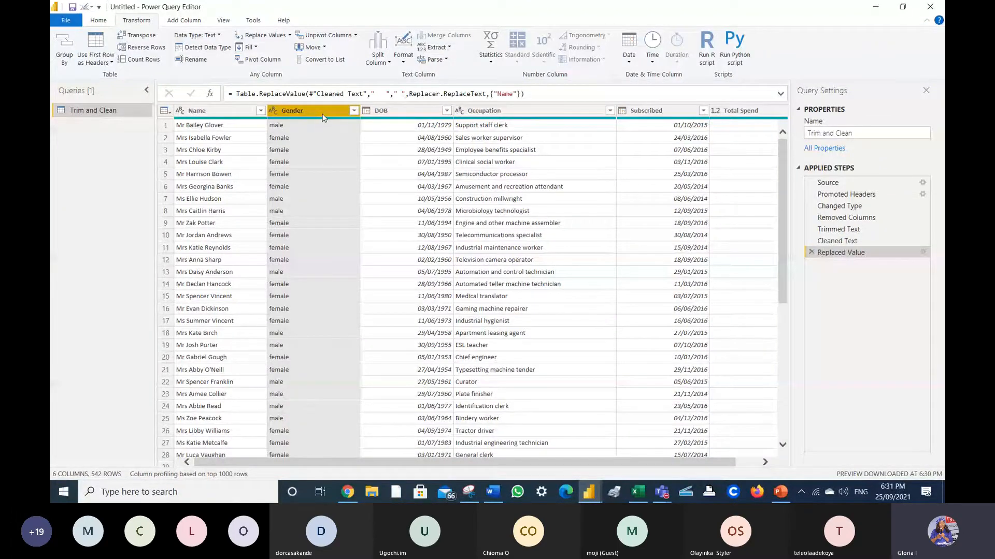
{"action": "left_click", "coordinate": [241, 118]}
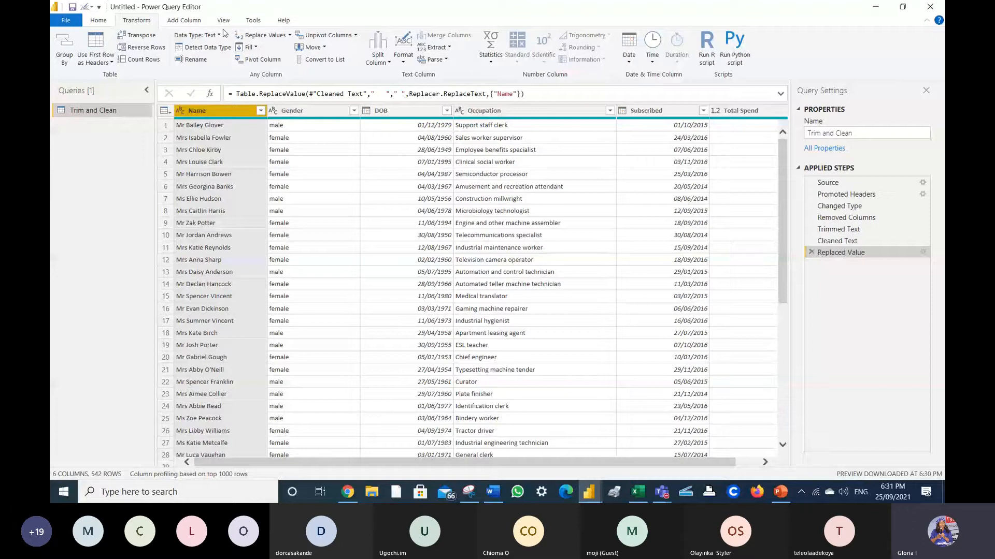
- Build a column from examples on Name with the sample 'Mr', and name it Title
{"action": "left_click", "coordinate": [186, 23]}
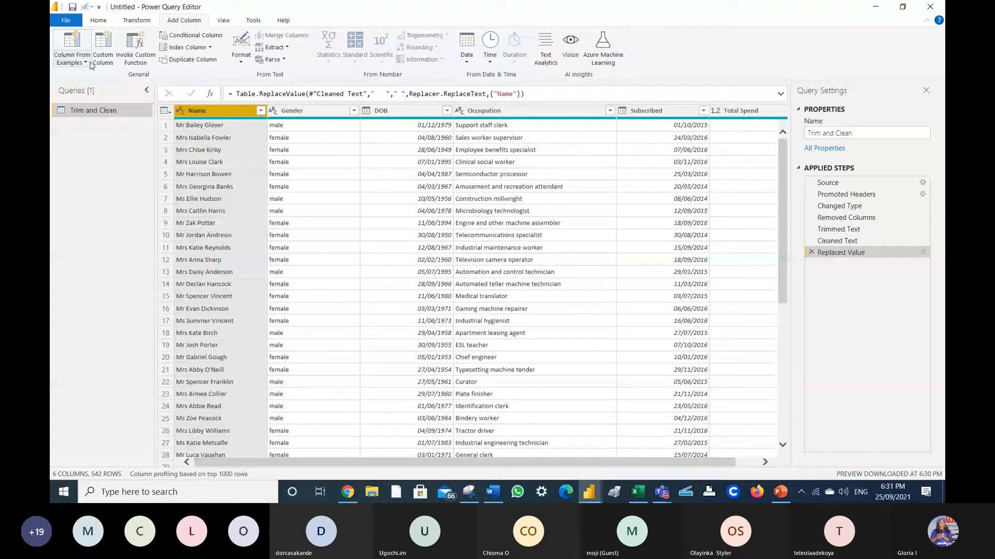
{"action": "left_click", "coordinate": [87, 63]}
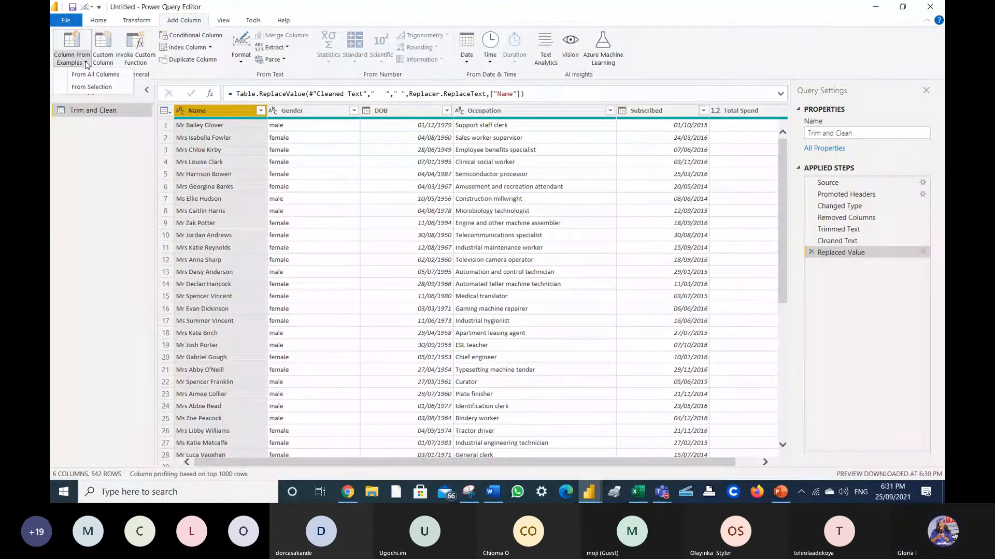
{"action": "left_click", "coordinate": [92, 87]}
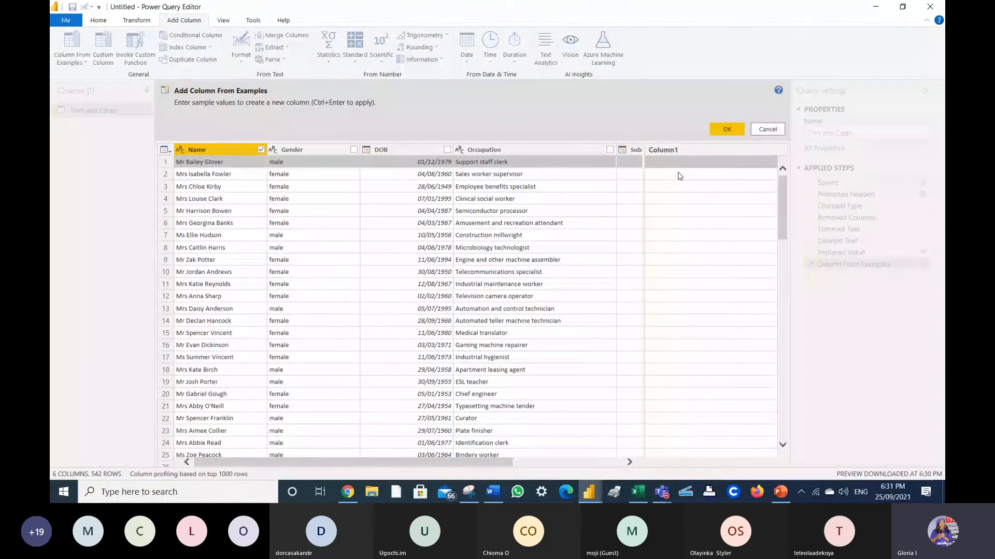
{"action": "left_click", "coordinate": [661, 150]}
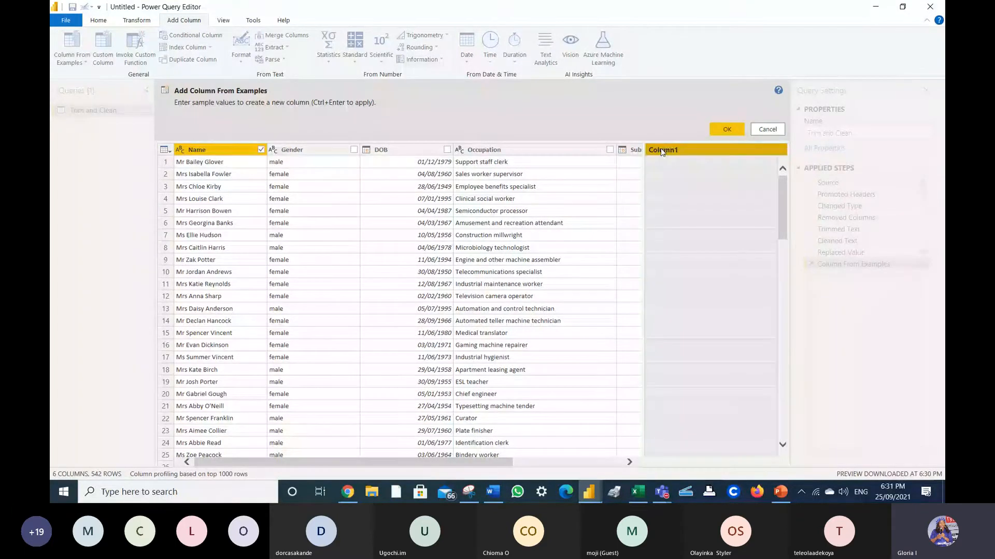
{"action": "left_click", "coordinate": [661, 162]}
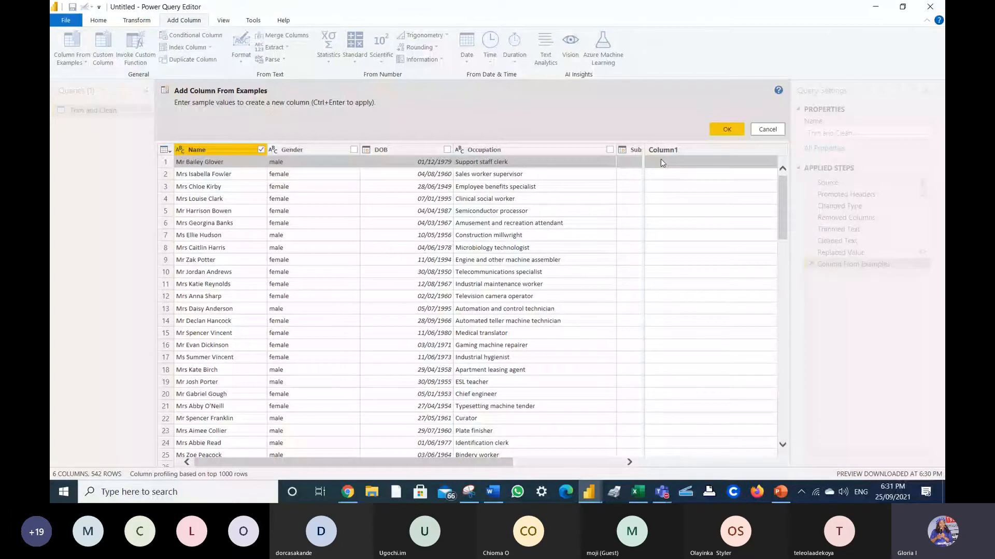
{"action": "type", "text": "M"}
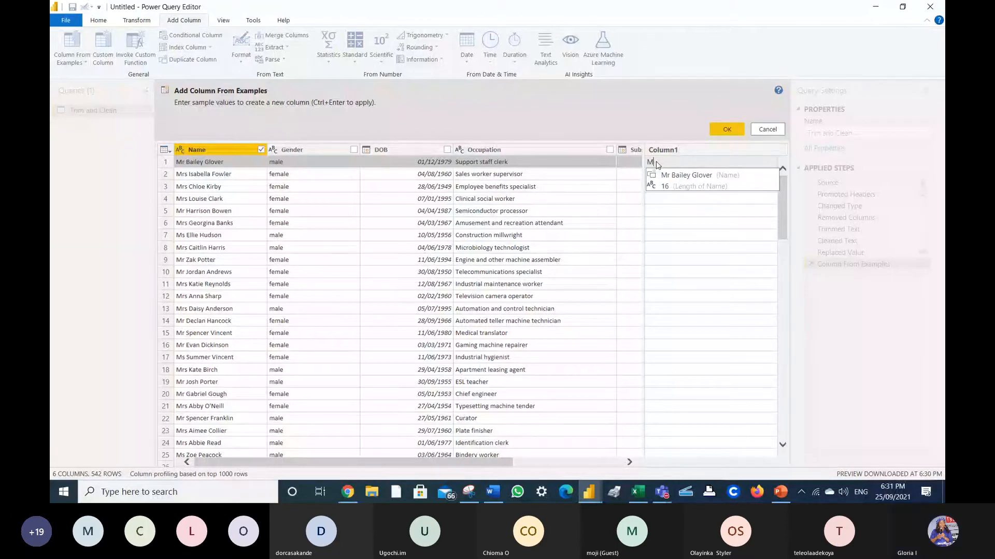
{"action": "type", "text": "r"}
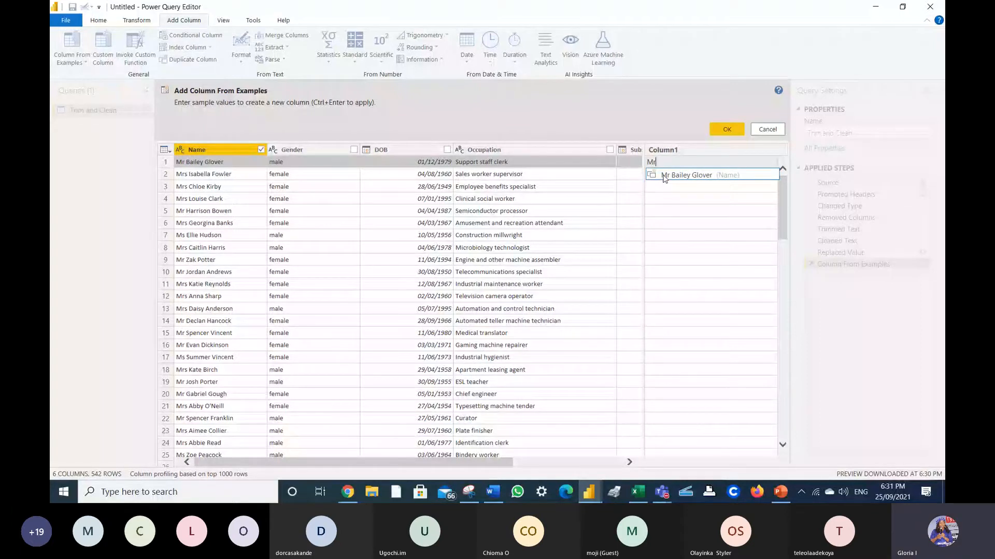
{"action": "key", "text": "Return"}
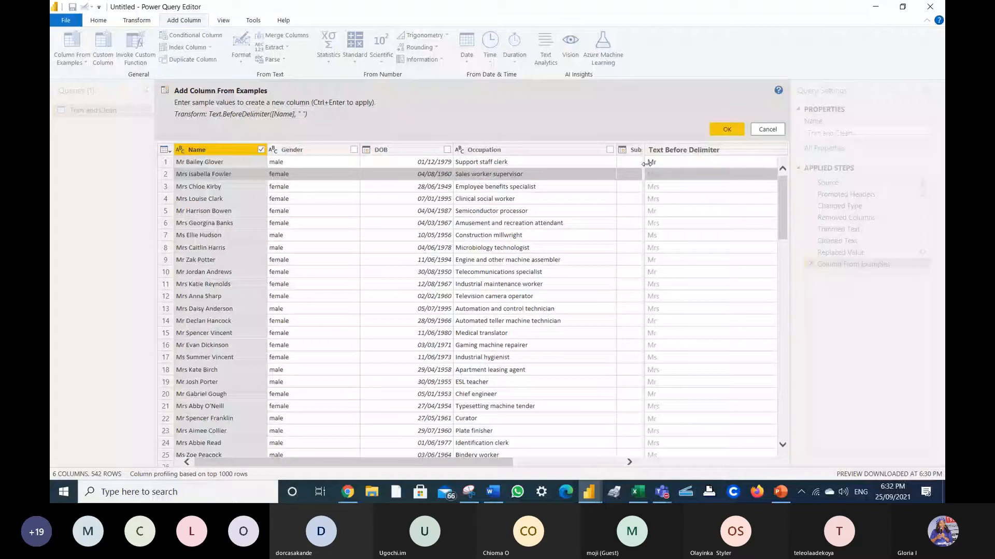
{"action": "double_click", "coordinate": [680, 150]}
{"action": "type", "text": "Title"}
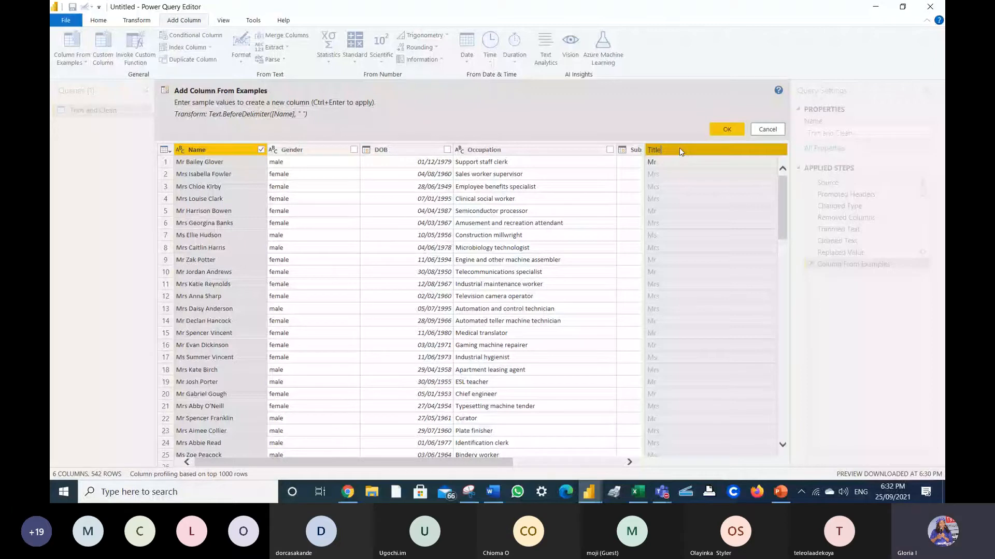
{"action": "left_click", "coordinate": [725, 130]}
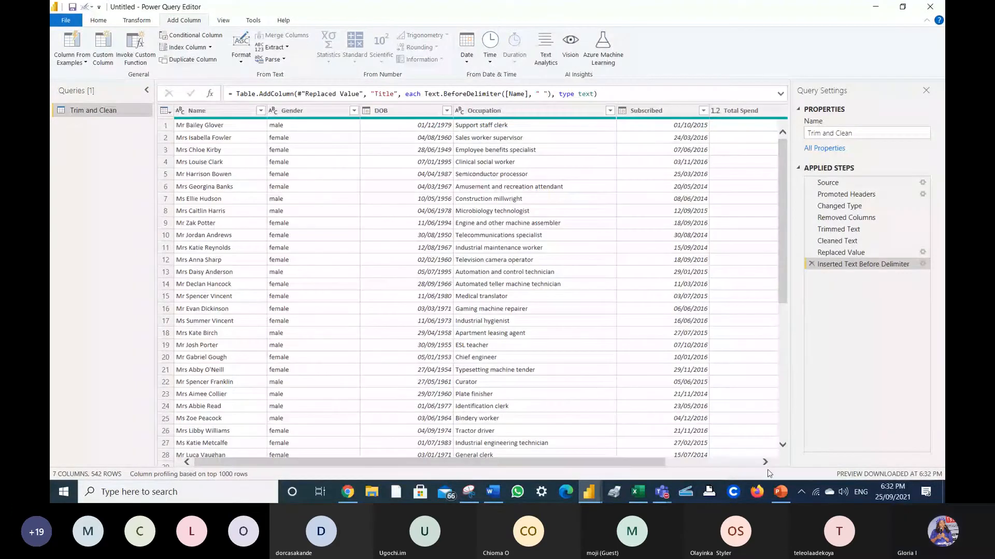
{"action": "left_click", "coordinate": [766, 465]}
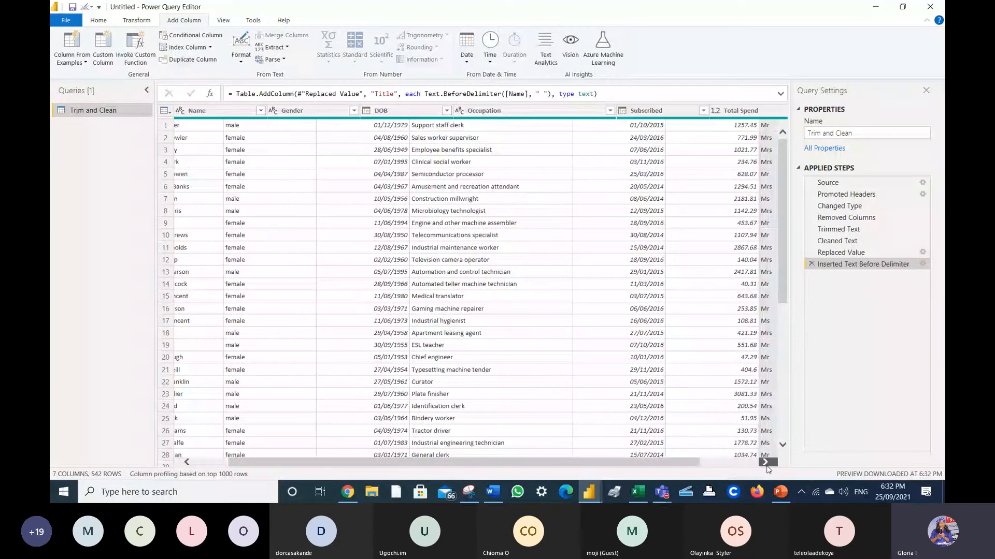
{"action": "left_click", "coordinate": [188, 465]}
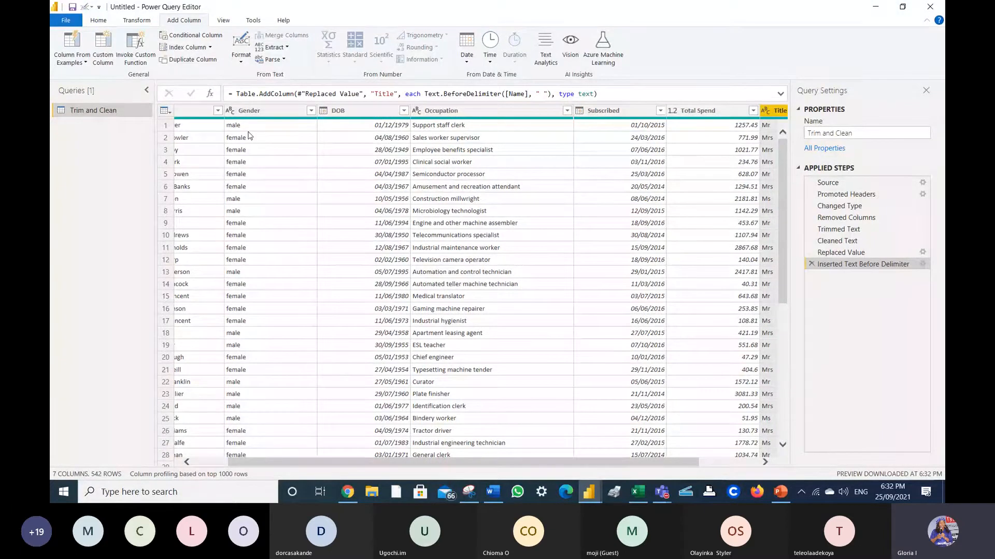
{"action": "left_click", "coordinate": [250, 113]}
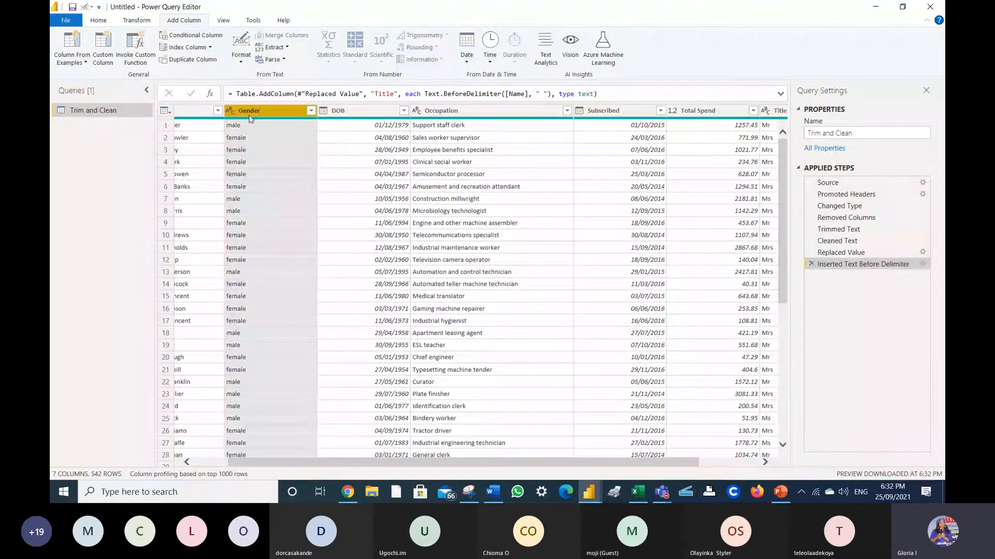
{"action": "left_click", "coordinate": [207, 60]}
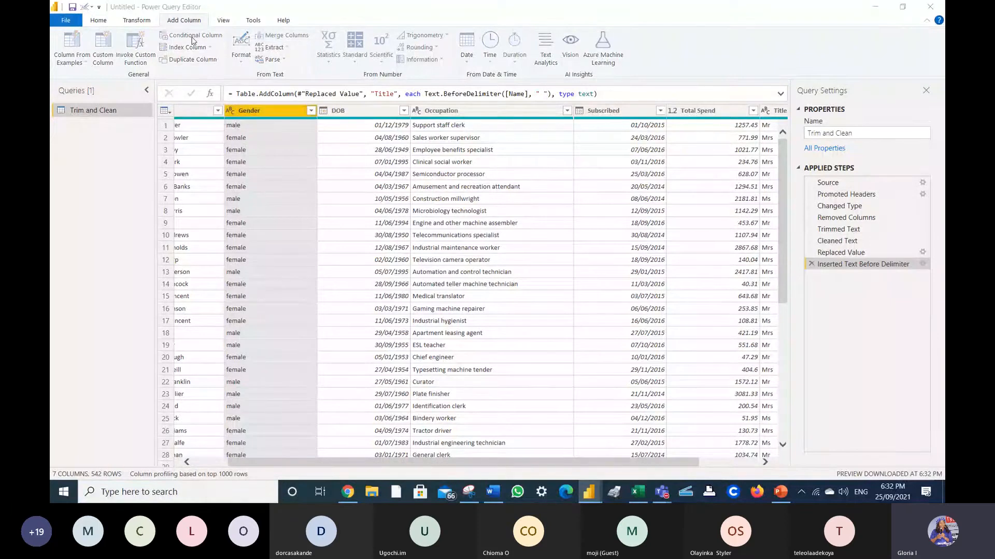
{"action": "left_click", "coordinate": [192, 36]}
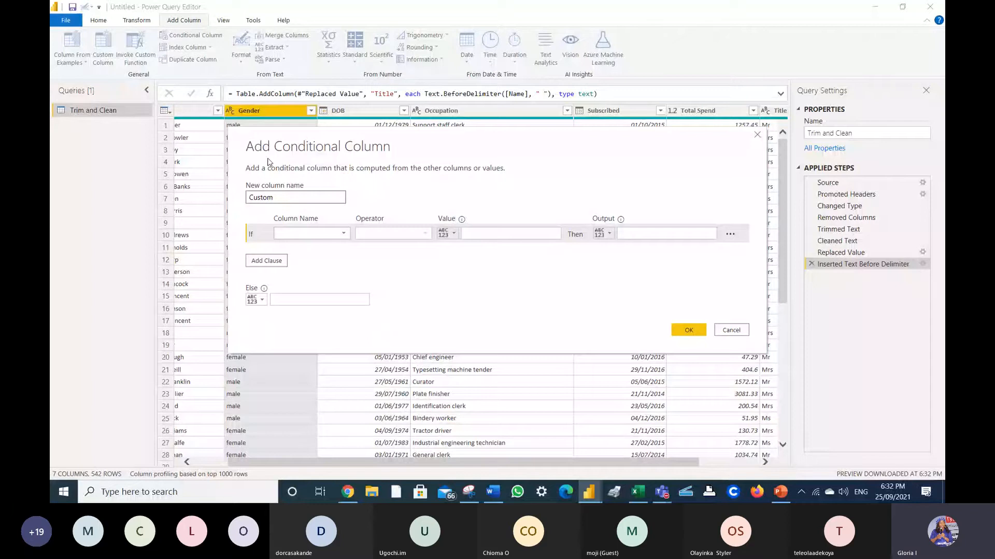
{"action": "left_click", "coordinate": [311, 234]}
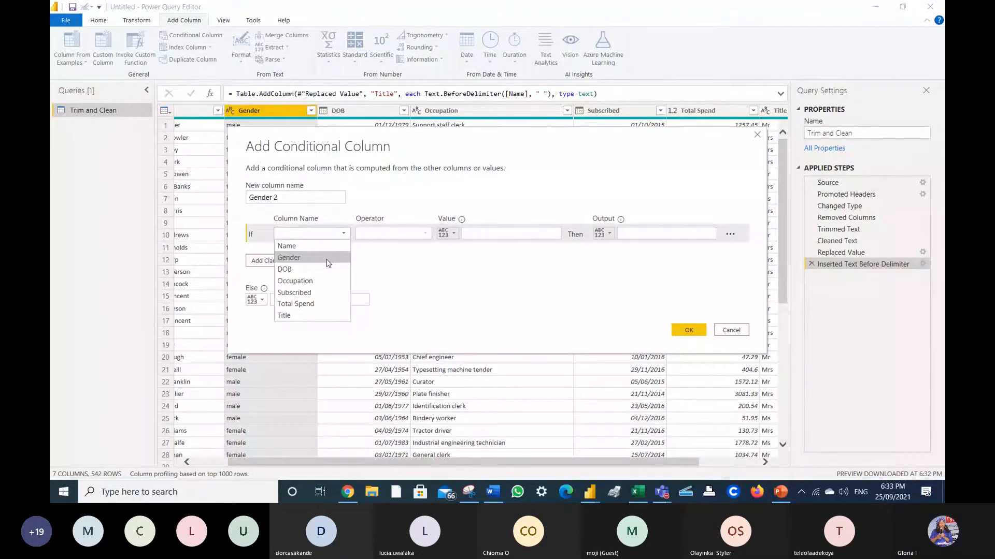
{"action": "left_click", "coordinate": [327, 258]}
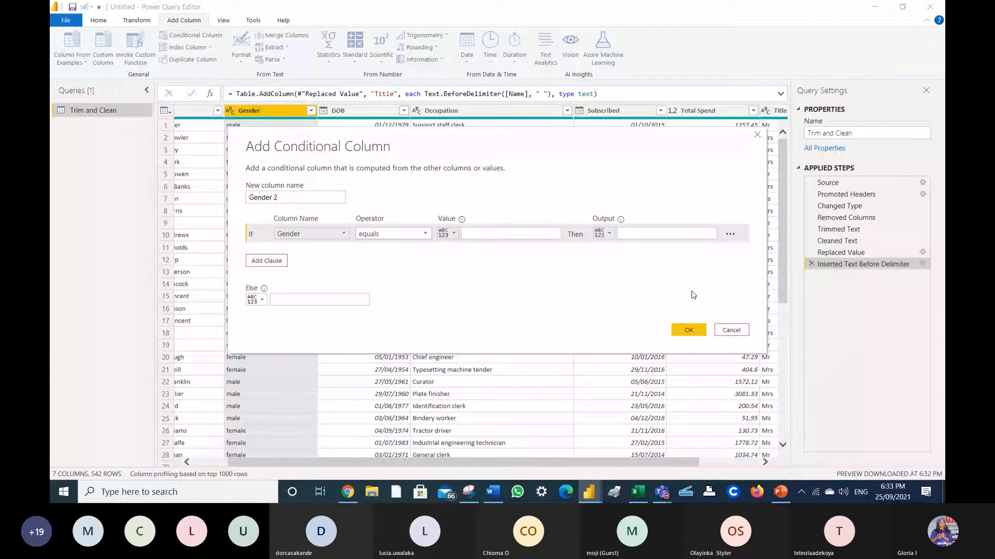
{"action": "left_click", "coordinate": [759, 137]}
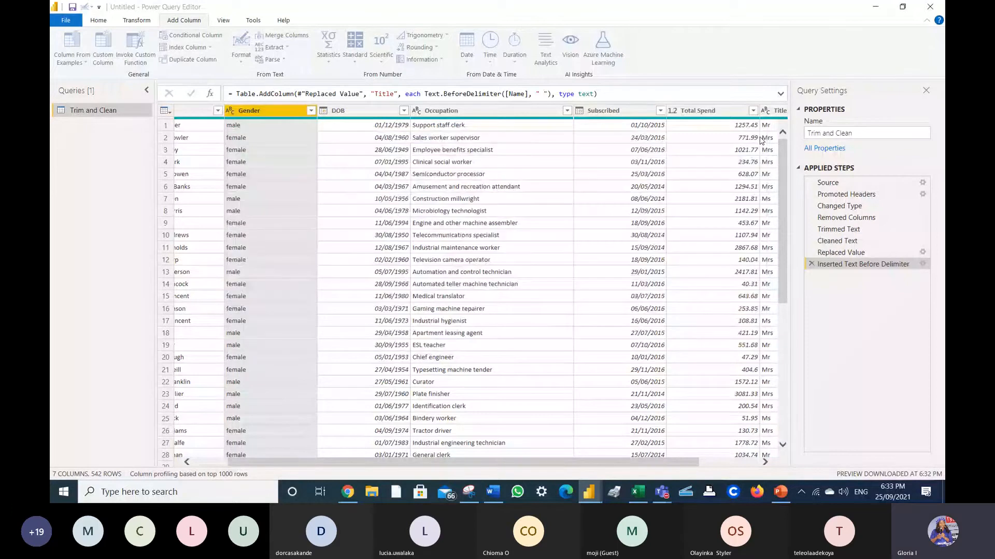
{"action": "left_click", "coordinate": [764, 462]}
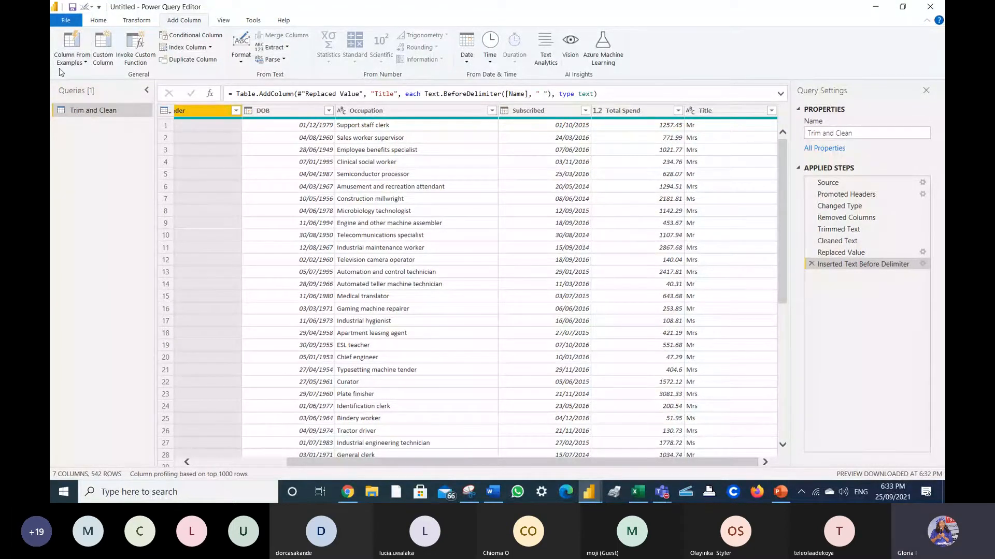
{"action": "left_click", "coordinate": [89, 65]}
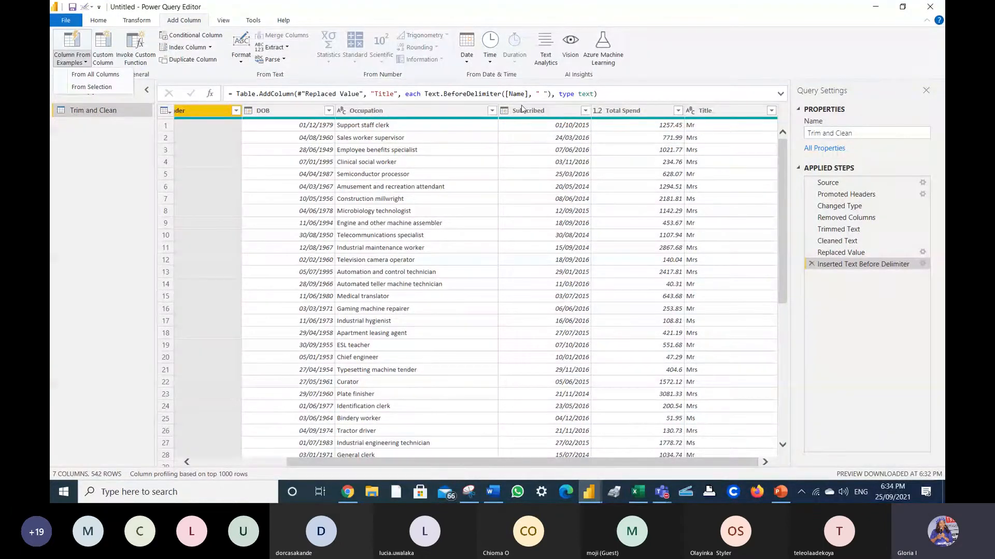
{"action": "left_click", "coordinate": [750, 67]}
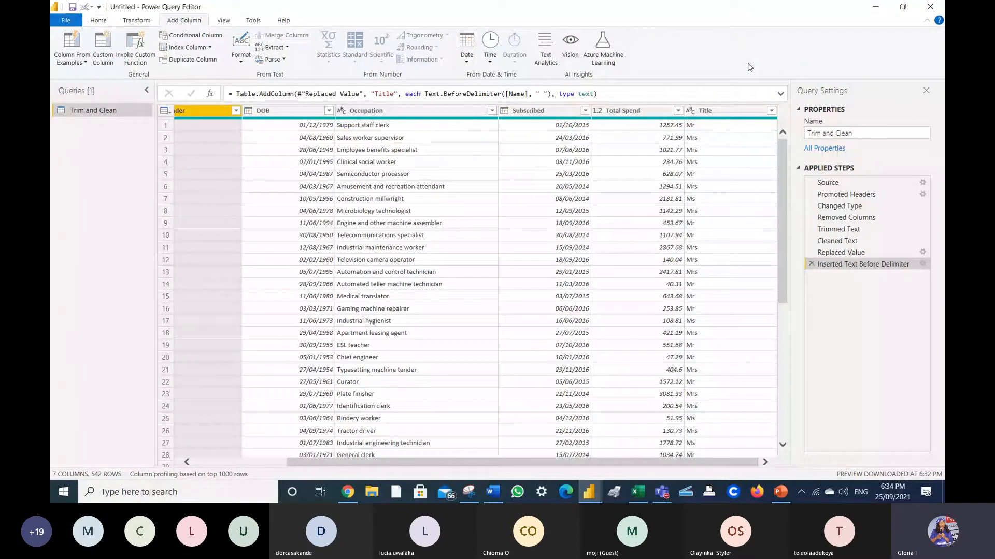
- Create conditional column 'Gender 2': if Gender equals Mr then Male, else Female
{"action": "left_click", "coordinate": [191, 34]}
{"action": "type", "text": "Gende"}
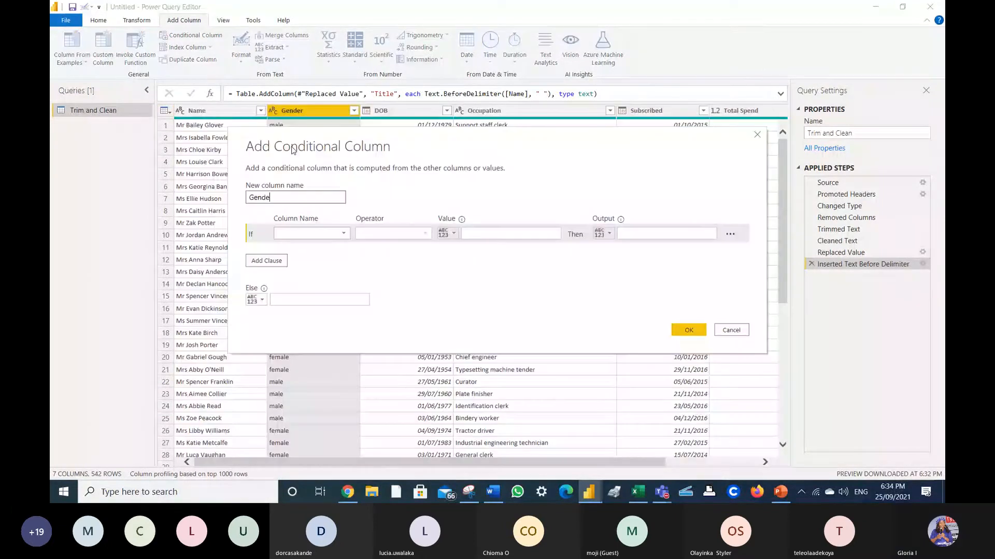
{"action": "type", "text": "r 2"}
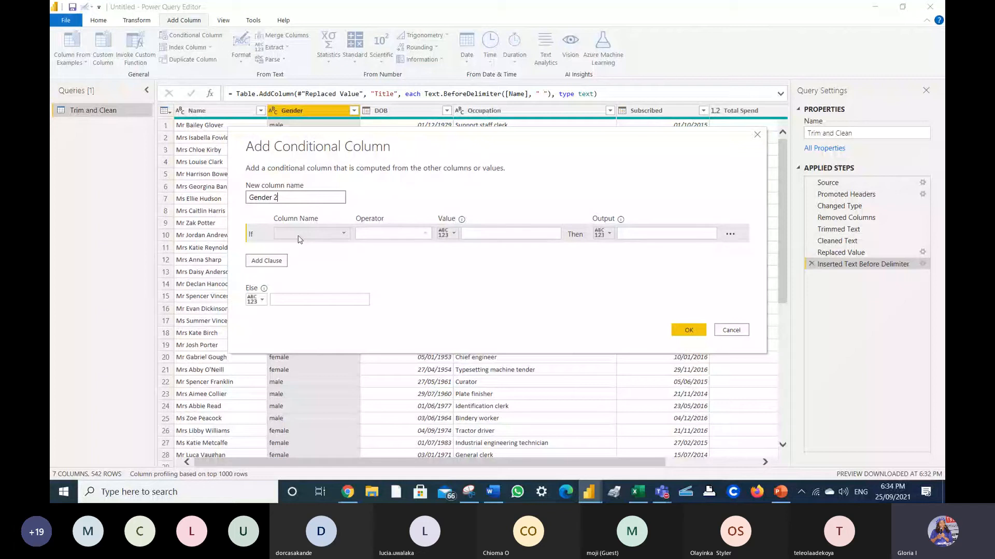
{"action": "left_click", "coordinate": [342, 235]}
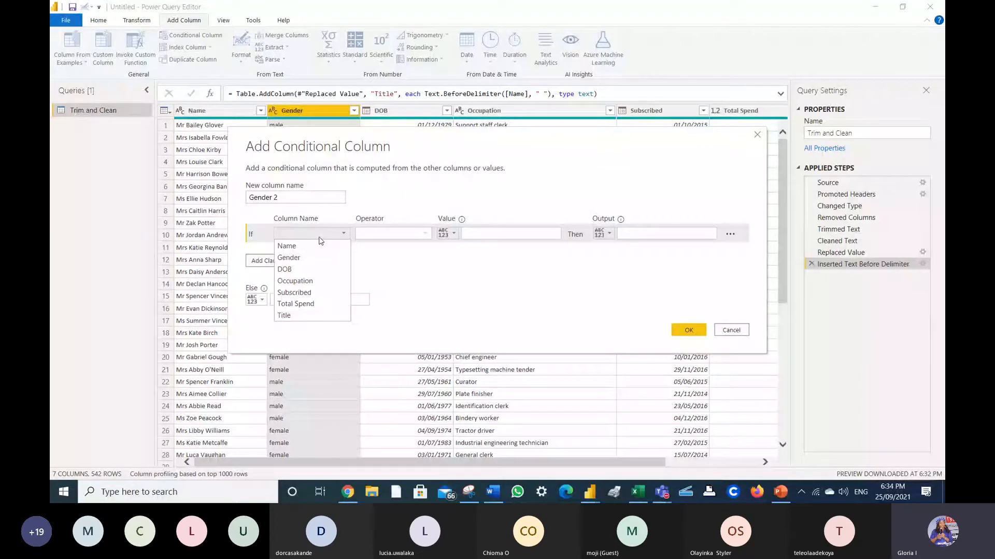
{"action": "left_click", "coordinate": [317, 257]}
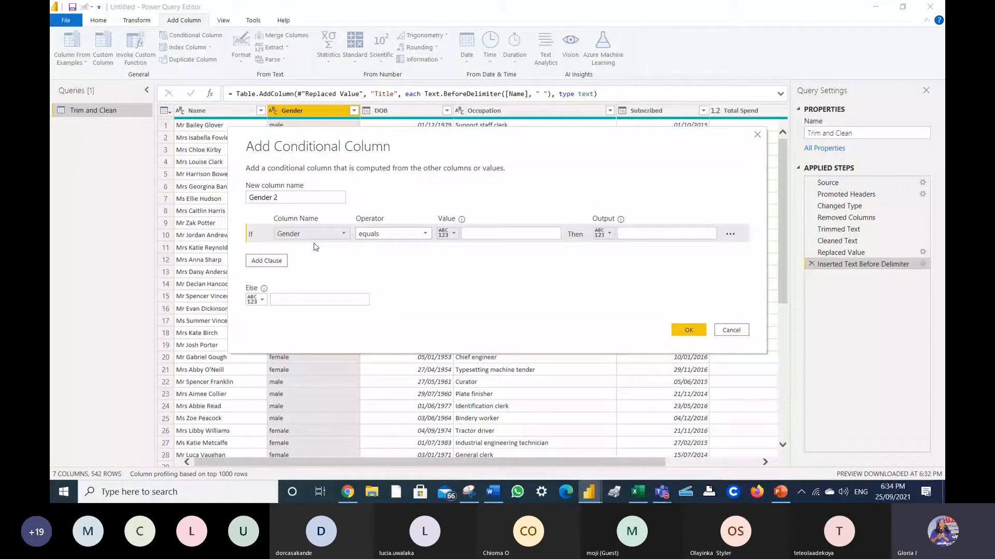
{"action": "left_click", "coordinate": [510, 233]}
{"action": "type", "text": "Mr"}
{"action": "left_click", "coordinate": [676, 235]}
{"action": "type", "text": "Male"}
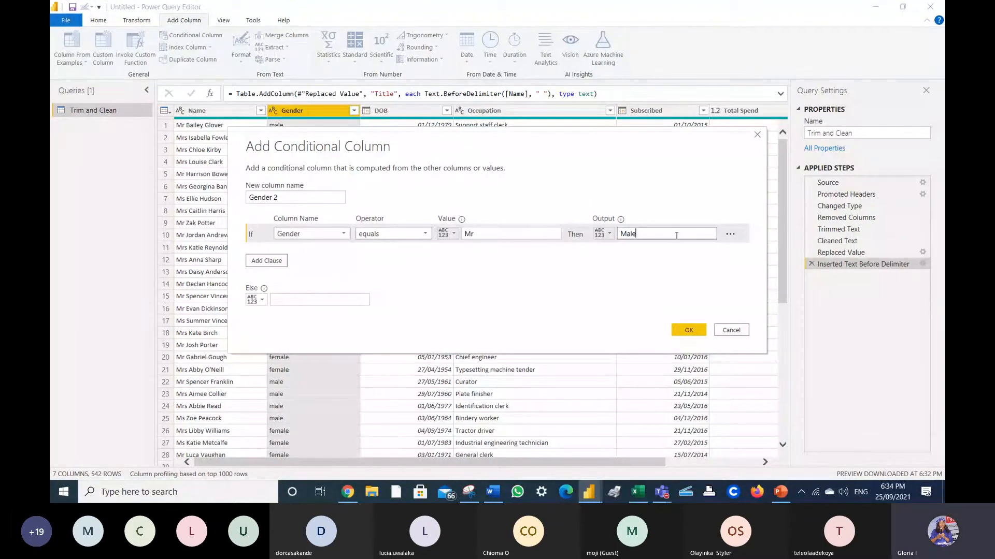
{"action": "left_click", "coordinate": [332, 300]}
{"action": "type", "text": "Fema"}
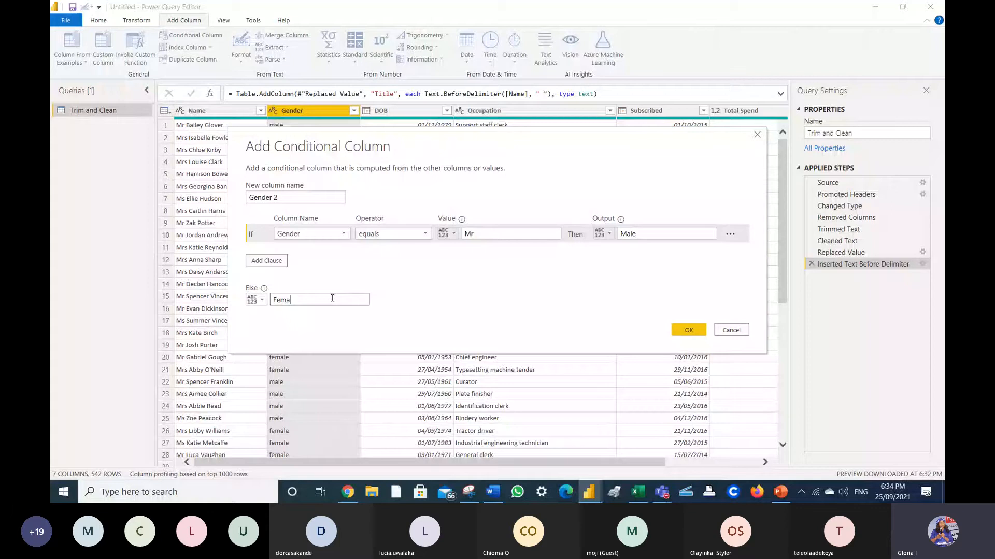
{"action": "type", "text": "le"}
{"action": "left_click", "coordinate": [688, 330]}
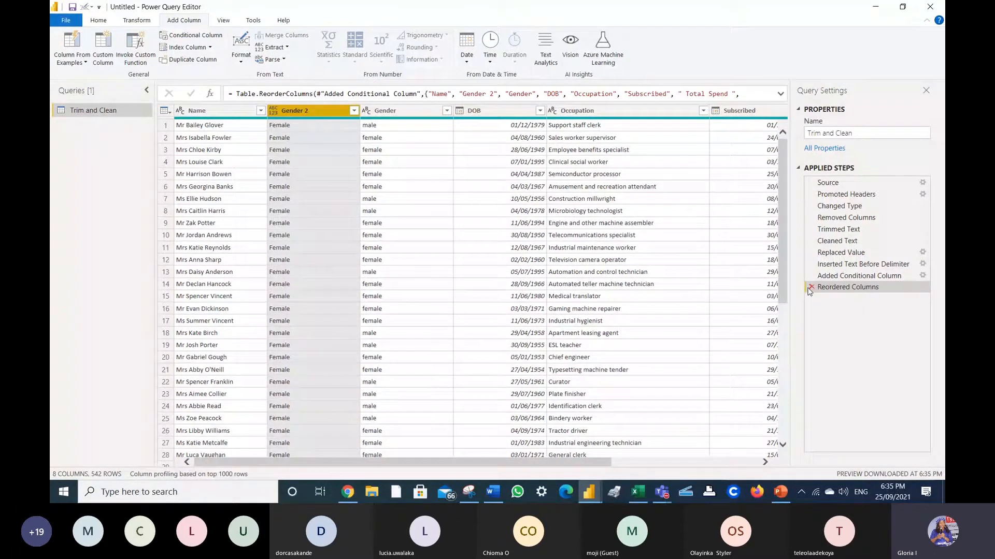
- Delete the Reordered Columns and Added Conditional Column steps, then start a new conditional column
{"action": "left_click", "coordinate": [811, 288]}
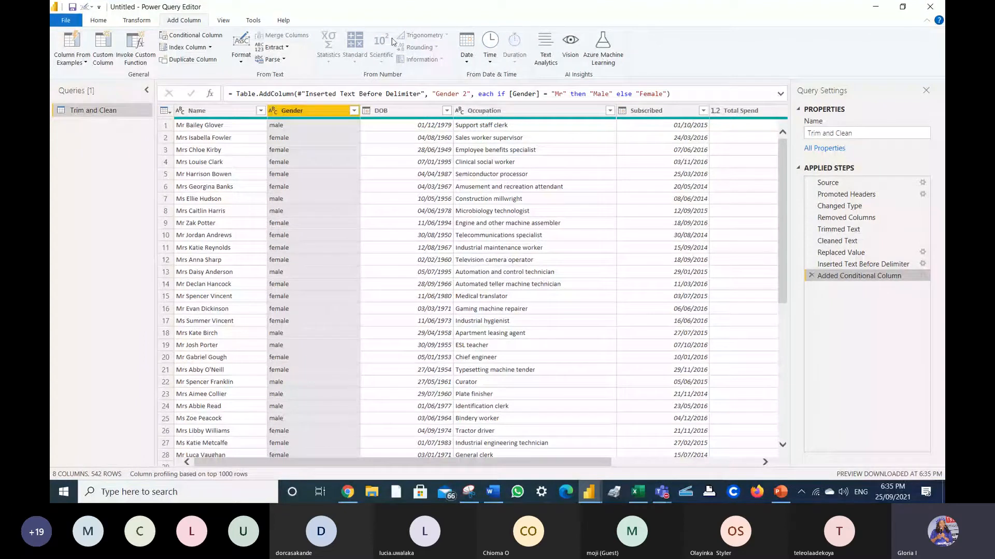
{"action": "left_click", "coordinate": [811, 276]}
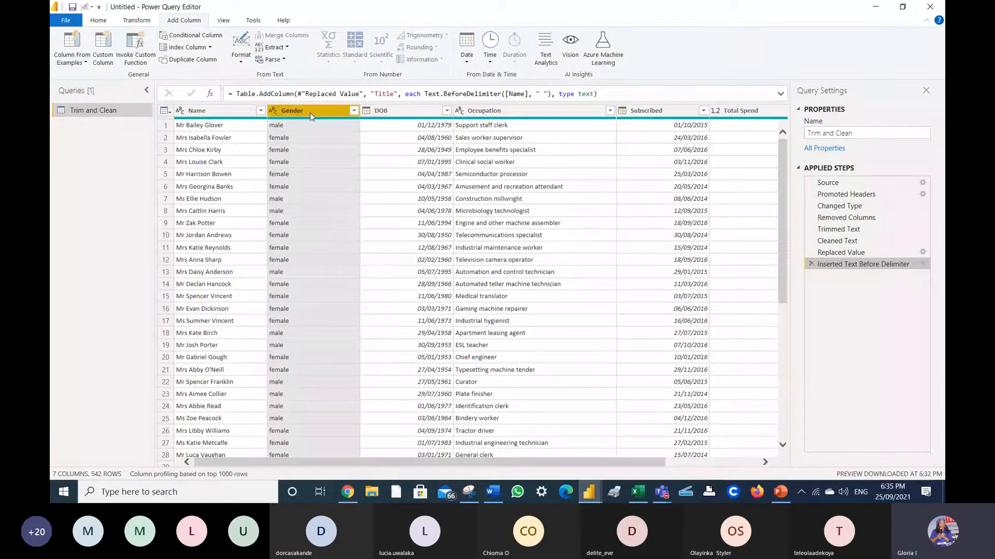
{"action": "left_click", "coordinate": [216, 110]}
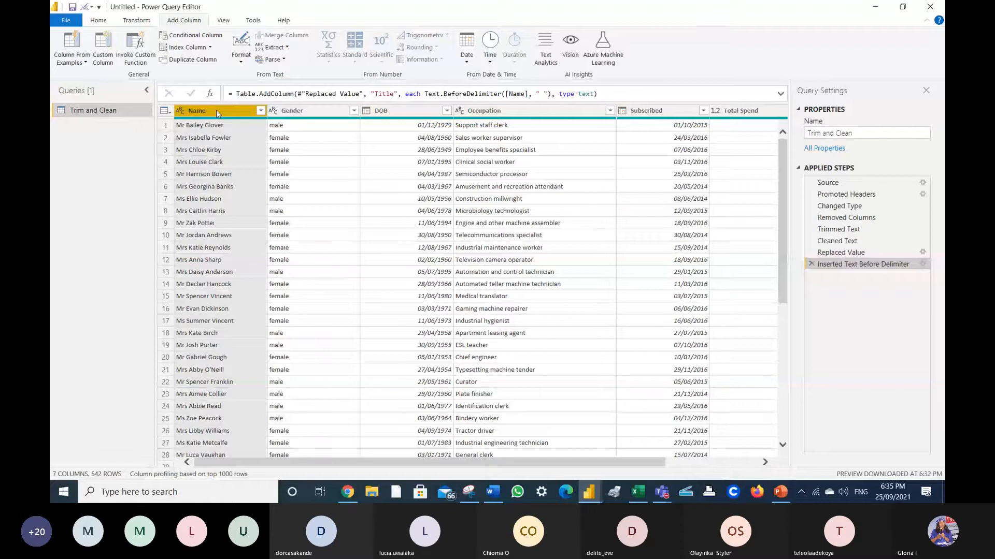
{"action": "left_click", "coordinate": [195, 37]}
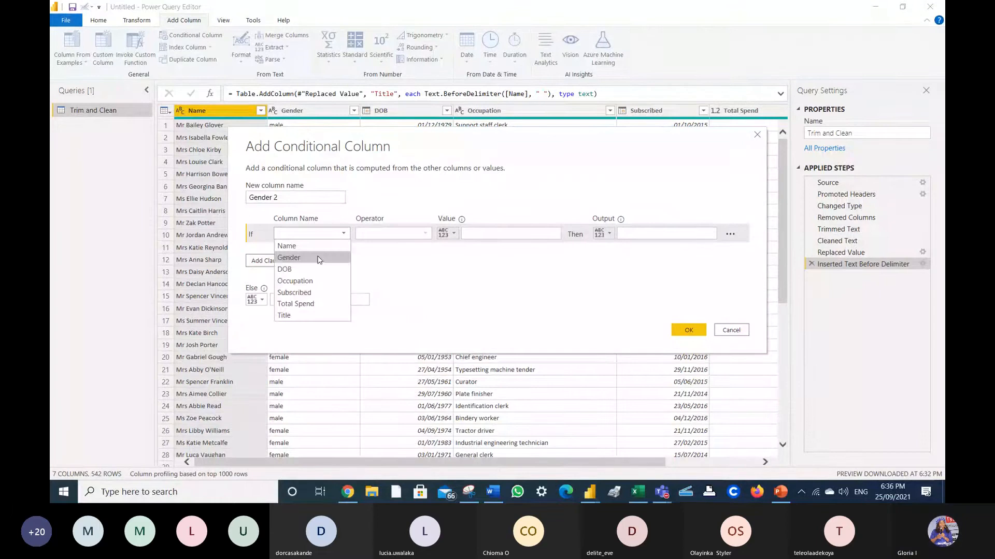
- Set the condition to Name equals Mr with output Male
{"action": "left_click", "coordinate": [318, 258]}
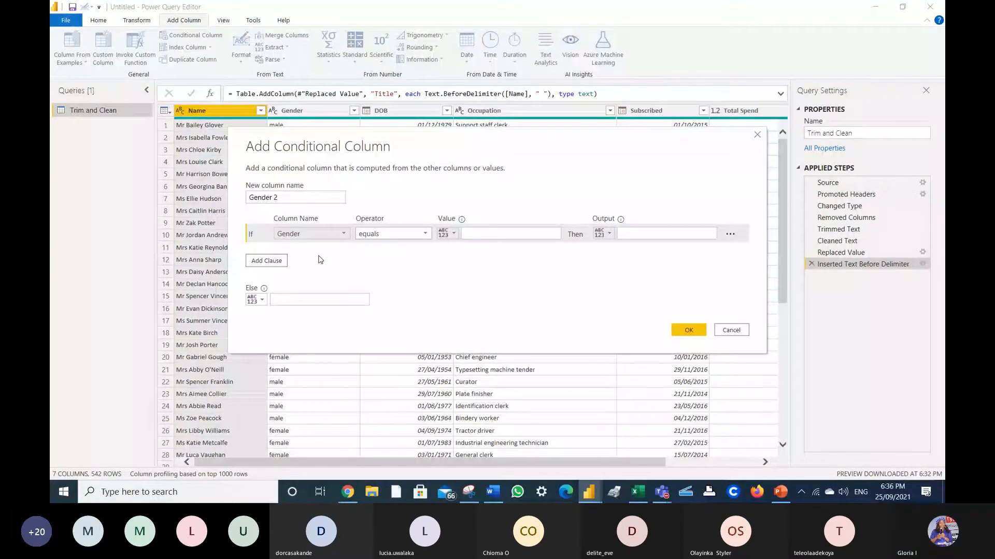
{"action": "left_click", "coordinate": [490, 232]}
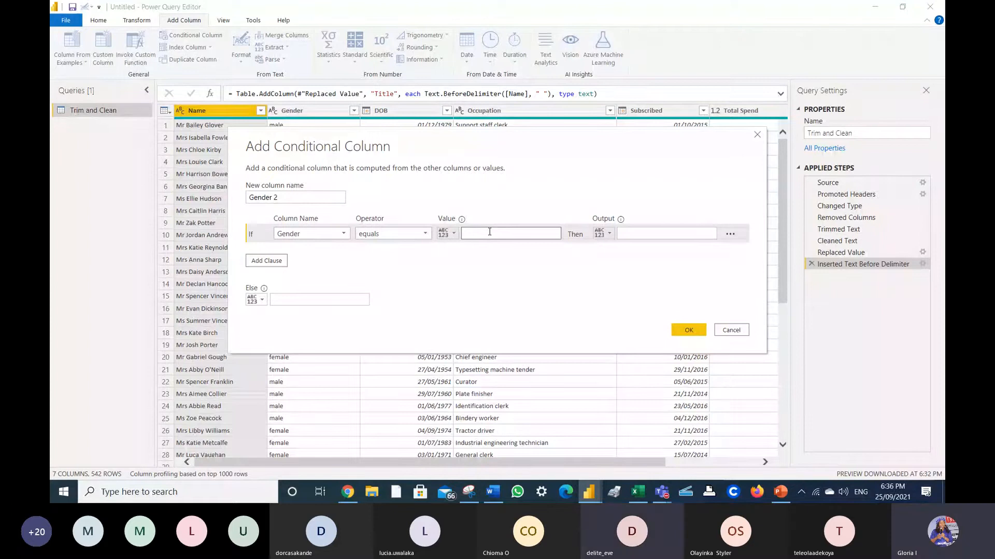
{"action": "type", "text": "male"}
{"action": "left_click", "coordinate": [655, 236]}
{"action": "left_click", "coordinate": [493, 235]}
{"action": "key", "text": "ctrl+a"}
{"action": "key", "text": "BackSpace"}
{"action": "type", "text": "Mr"}
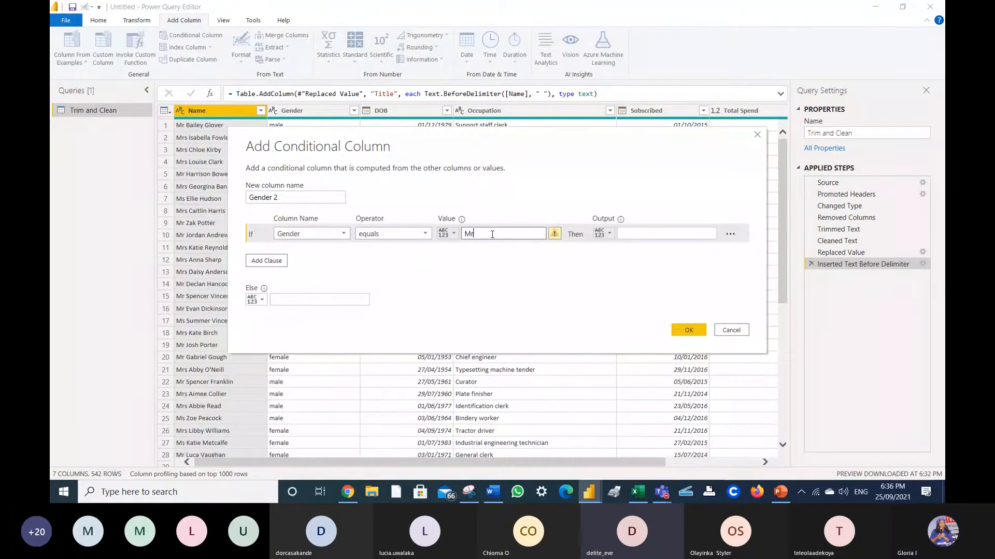
{"action": "left_click", "coordinate": [637, 238]}
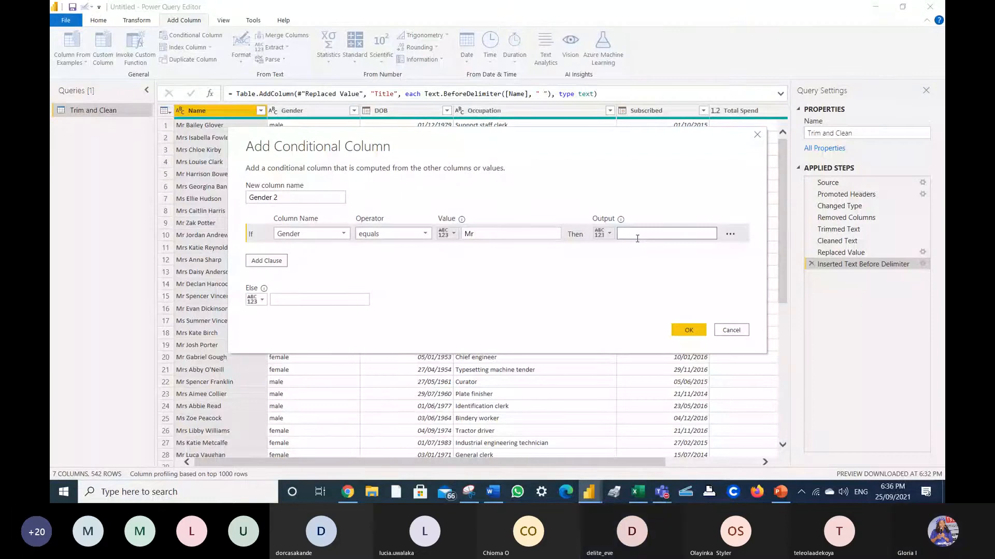
{"action": "type", "text": "Male"}
{"action": "key", "text": "Tab"}
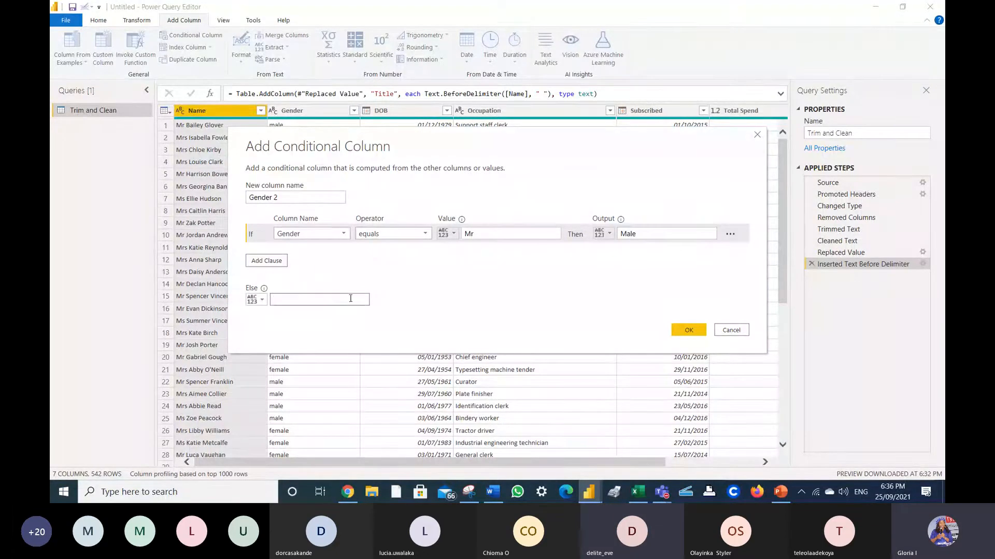
- Recheck the tested column and enter 'female' as the else value
{"action": "left_click", "coordinate": [345, 234]}
{"action": "left_click", "coordinate": [290, 246]}
{"action": "left_click", "coordinate": [299, 301]}
{"action": "type", "text": "F"}
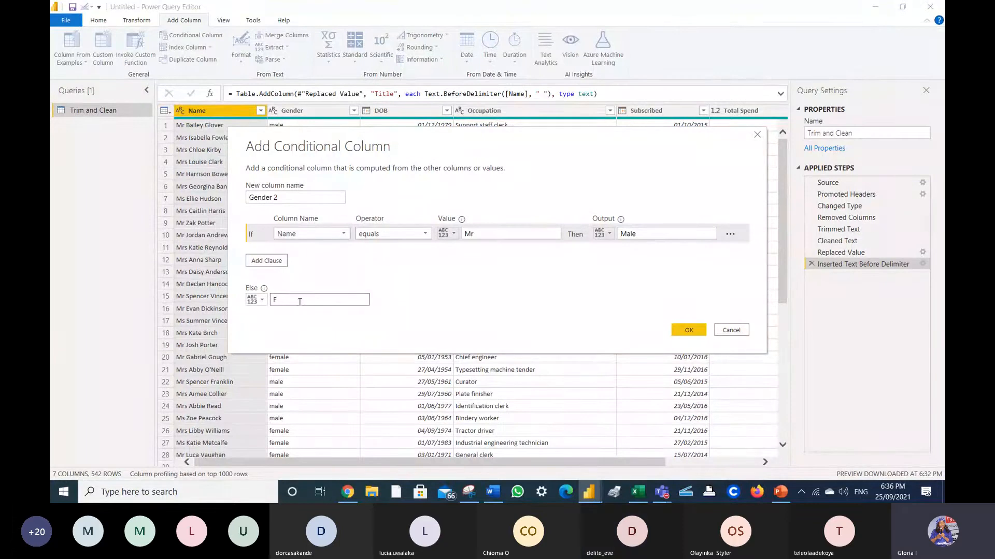
{"action": "key", "text": "BackSpace"}
{"action": "type", "text": "female"}
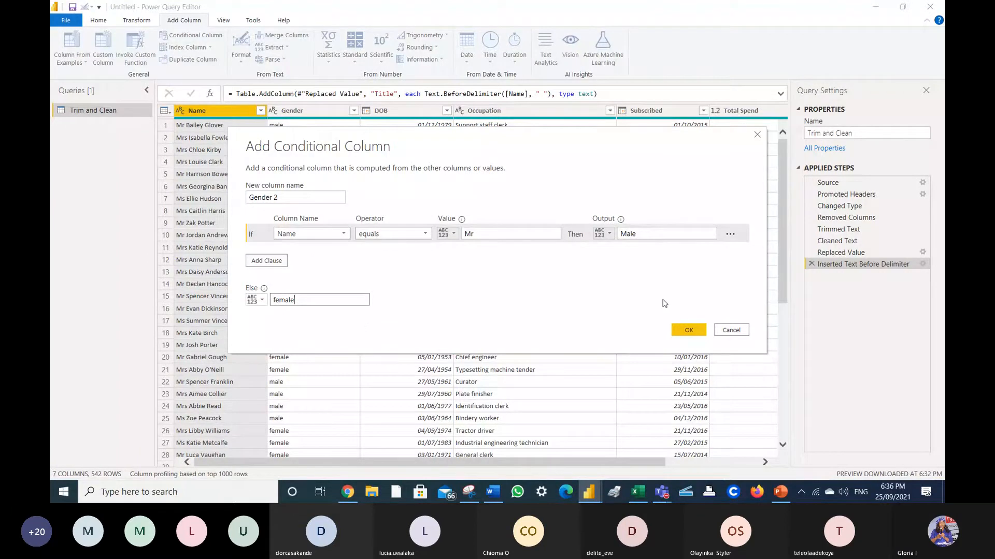
- Name the conditional column Gender2 and base its condition on the Title column
{"action": "left_click", "coordinate": [683, 329]}
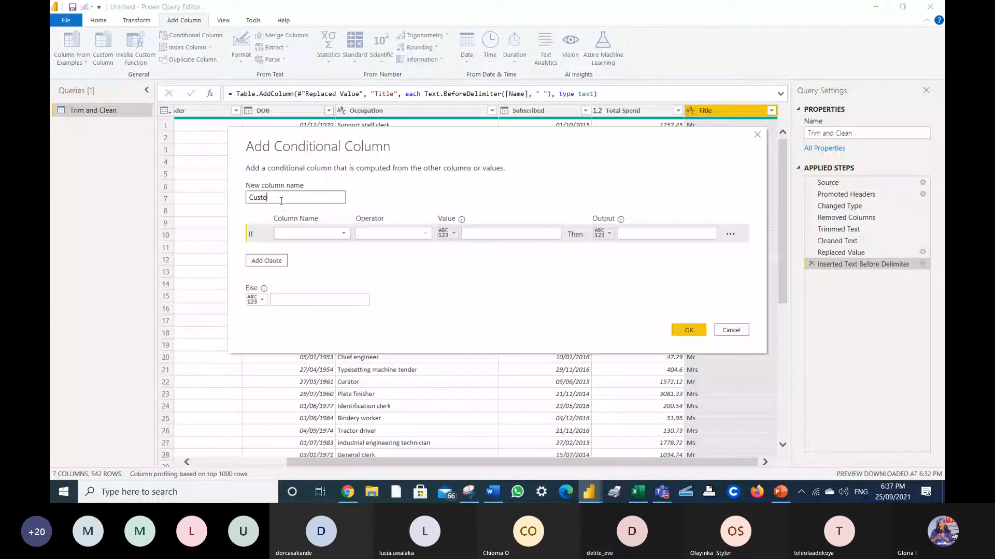
{"action": "key", "text": "BackSpace"}
{"action": "key", "text": "BackSpace"}
{"action": "key", "text": "BackSpace"}
{"action": "key", "text": "BackSpace"}
{"action": "key", "text": "BackSpace"}
{"action": "type", "text": "Gender"}
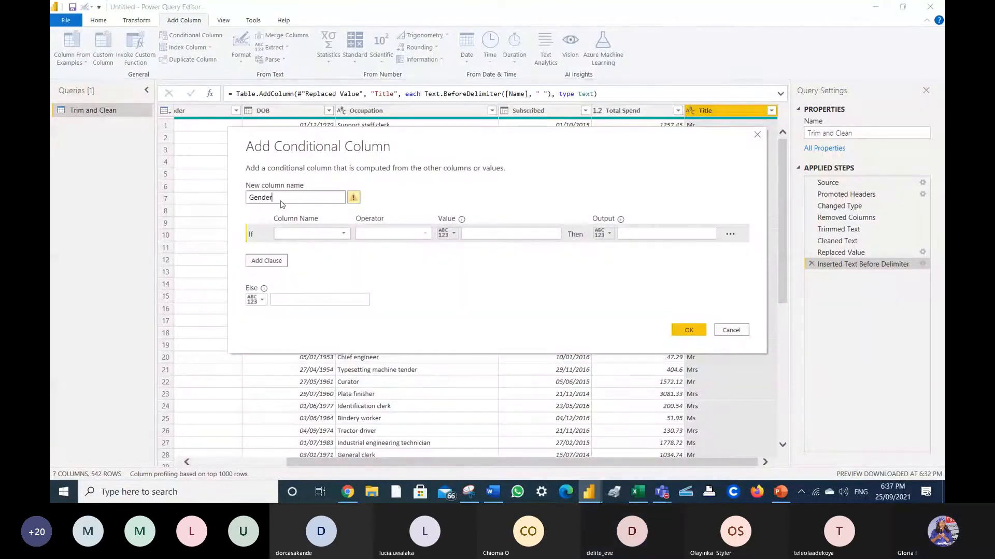
{"action": "left_click", "coordinate": [293, 234]}
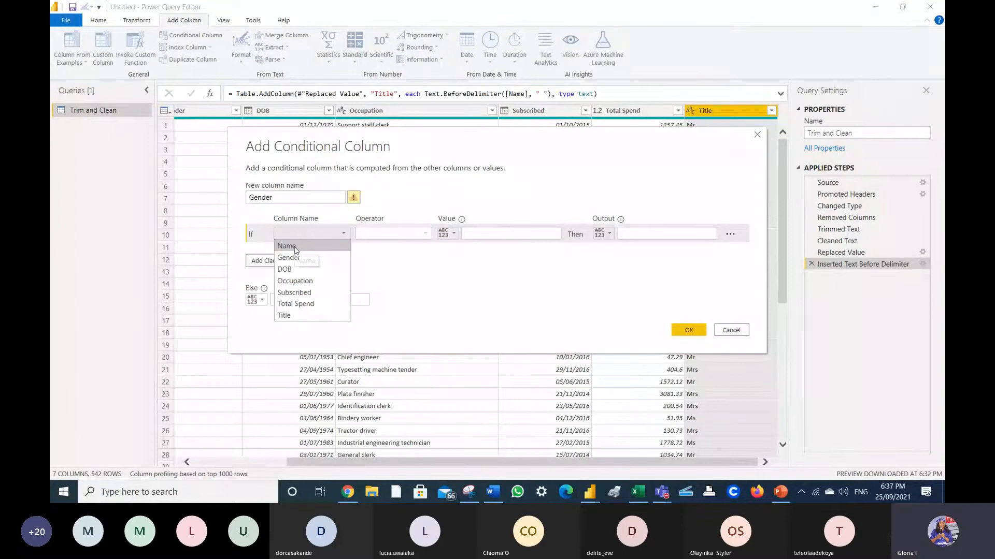
{"action": "type", "text": "2"}
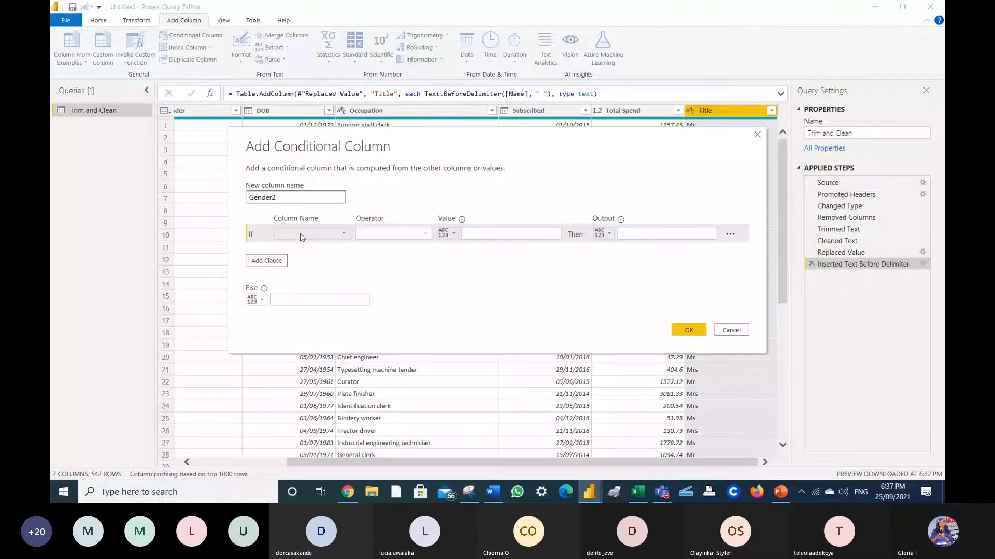
{"action": "left_click", "coordinate": [300, 237]}
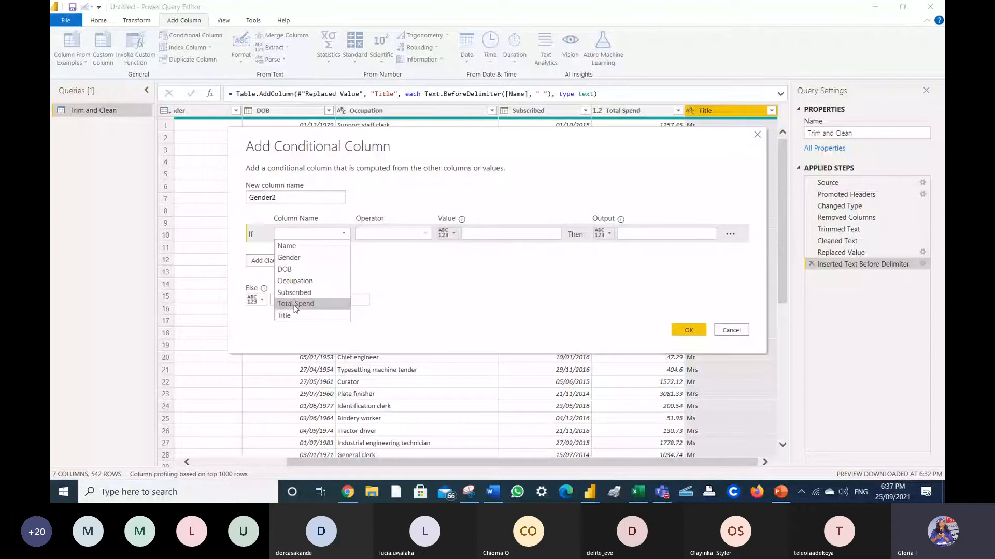
{"action": "left_click", "coordinate": [295, 316]}
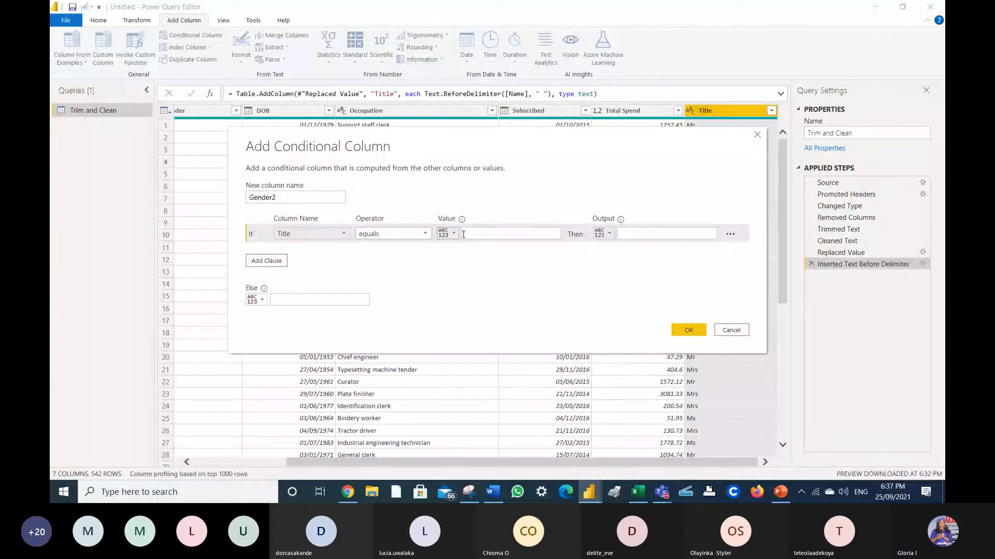
- Make Title equals Mr output 'male', otherwise 'female', and create the column
{"action": "left_click", "coordinate": [475, 233]}
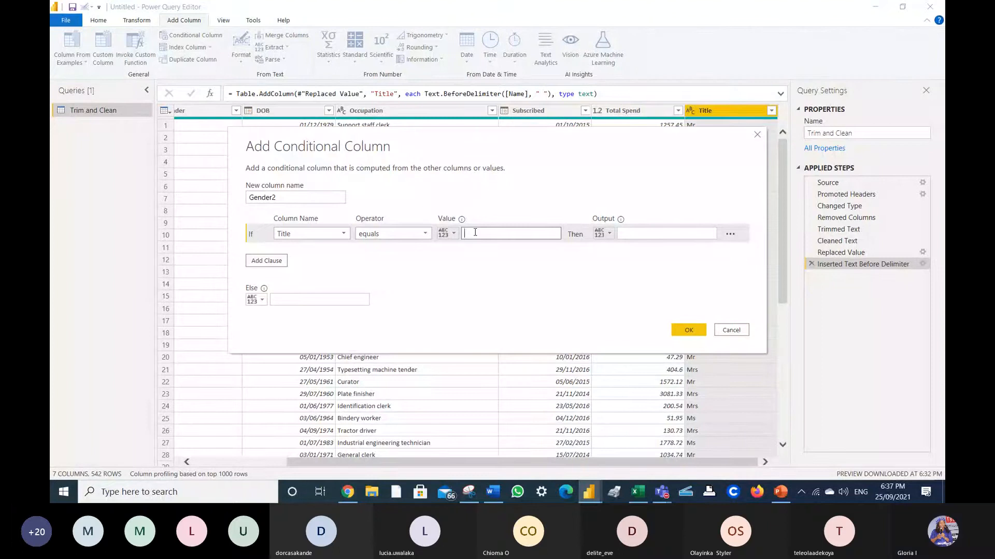
{"action": "type", "text": "Mr"}
{"action": "left_click", "coordinate": [639, 232]}
{"action": "type", "text": "male"}
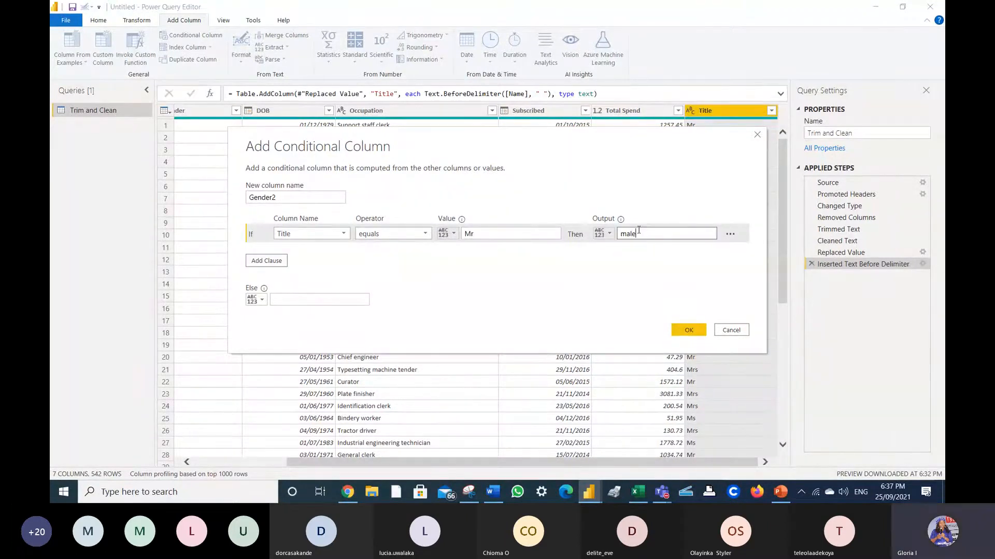
{"action": "left_click", "coordinate": [368, 295]}
{"action": "type", "text": "female"}
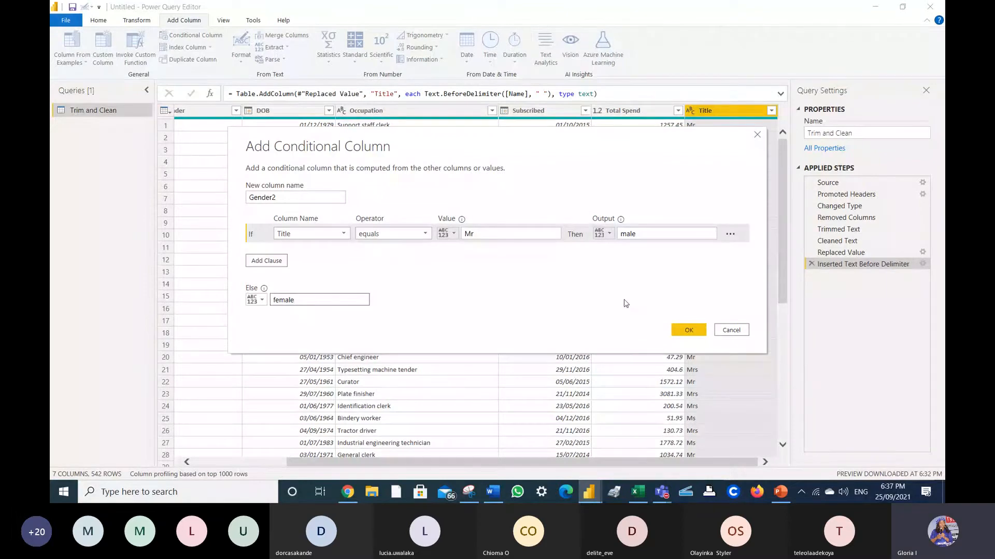
{"action": "left_click", "coordinate": [689, 329]}
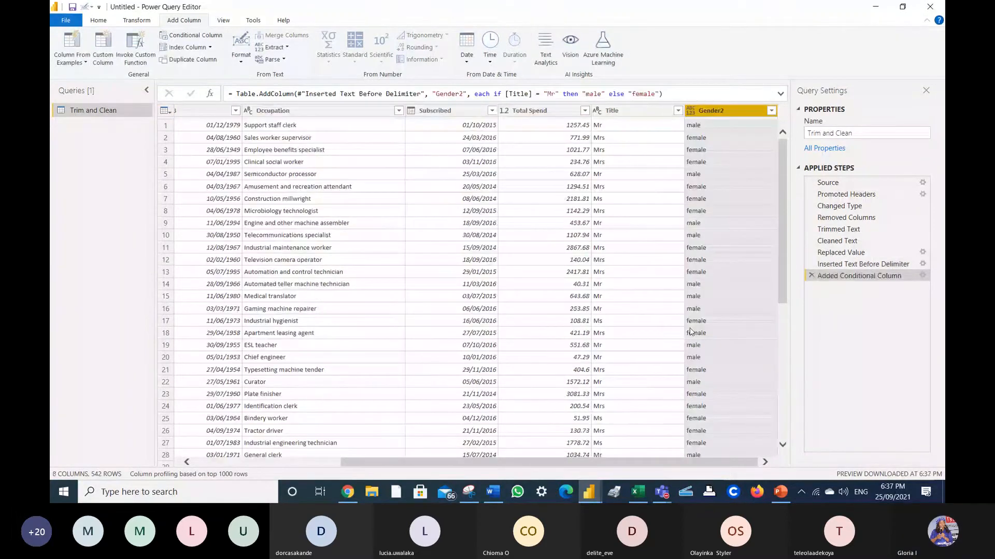
- Move Gender2 beside Name and spot-check rows' names against their gender values
{"action": "left_click_drag", "start_coordinate": [711, 110], "coordinate": [188, 144]}
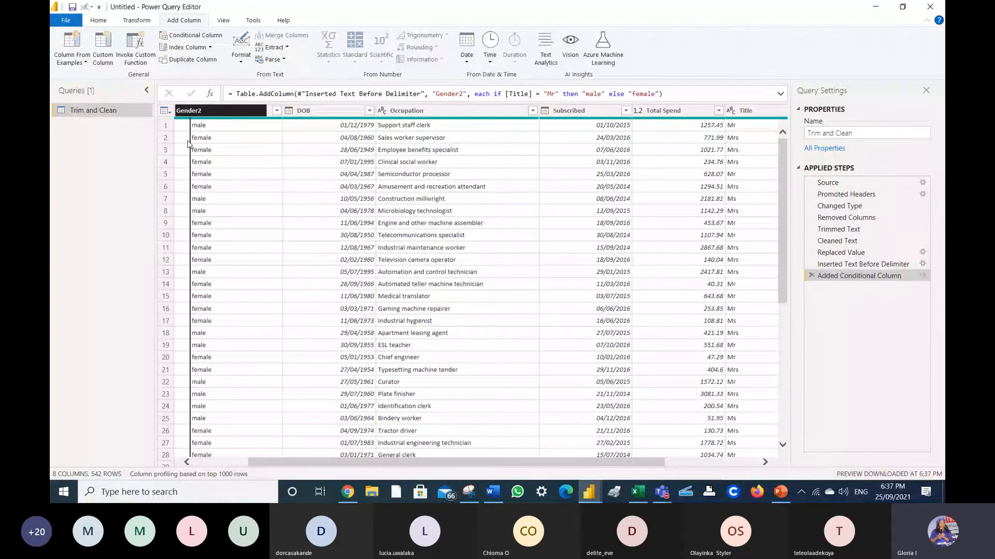
{"action": "left_click", "coordinate": [194, 177]}
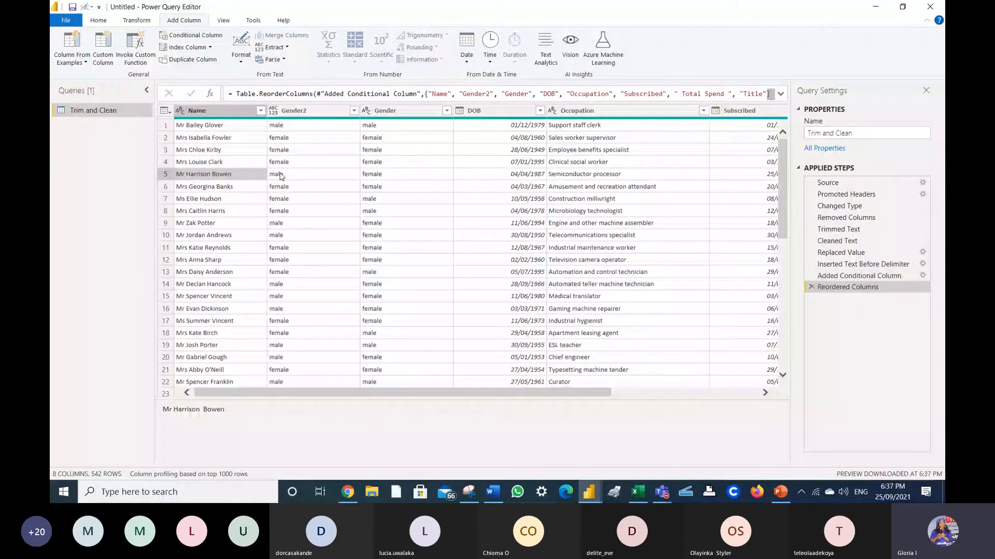
{"action": "left_click", "coordinate": [223, 236]}
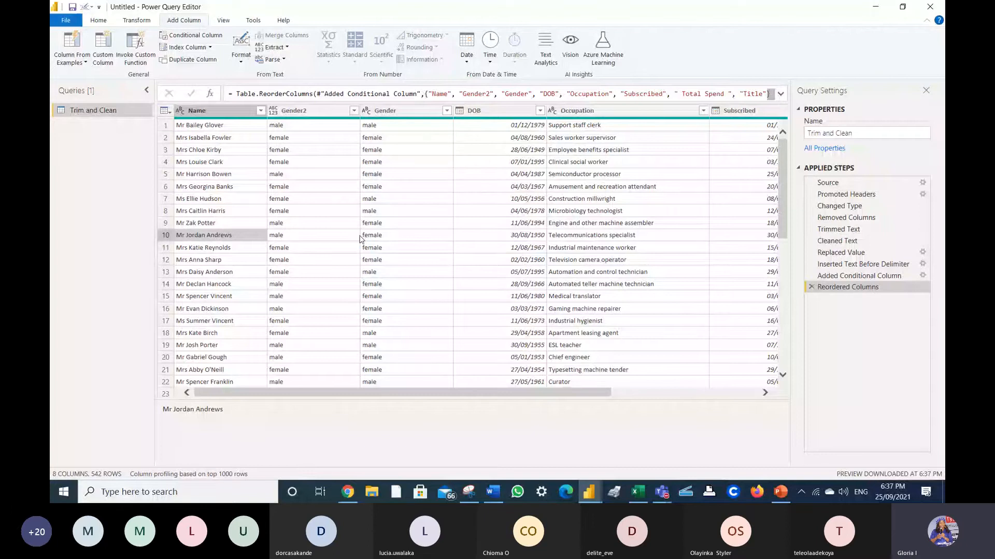
- Remove the original Gender column from the header's context menu
{"action": "right_click", "coordinate": [409, 110]}
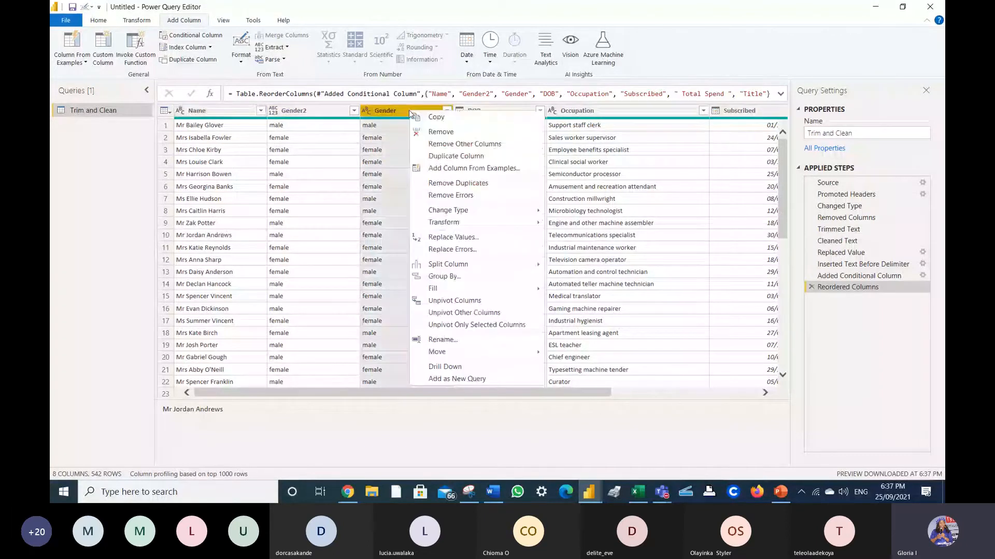
{"action": "left_click", "coordinate": [379, 113]}
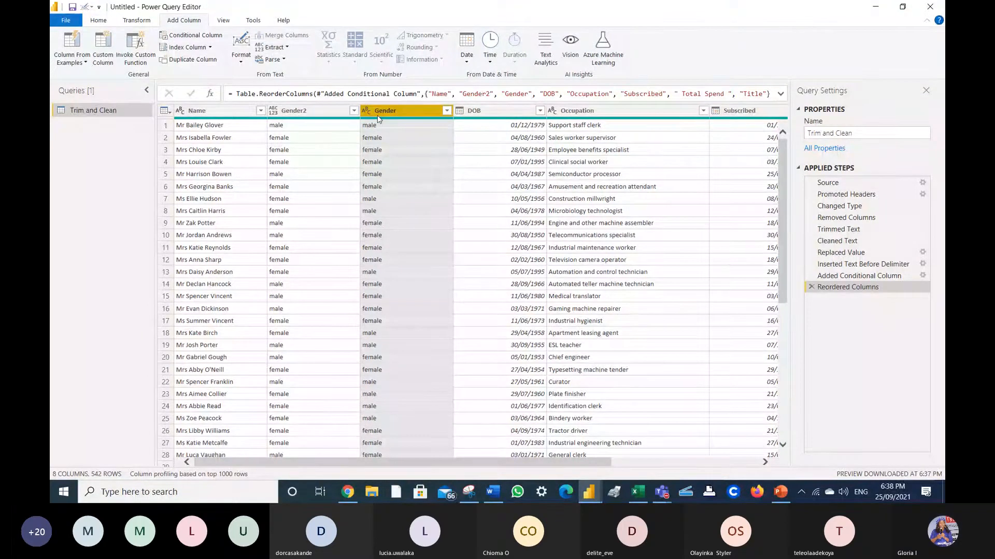
{"action": "right_click", "coordinate": [418, 111]}
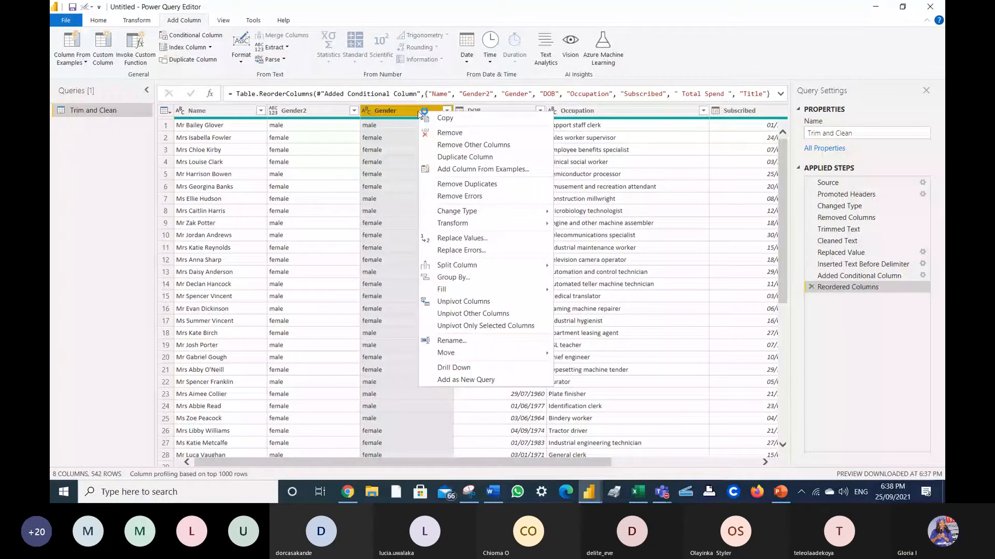
{"action": "left_click", "coordinate": [449, 133]}
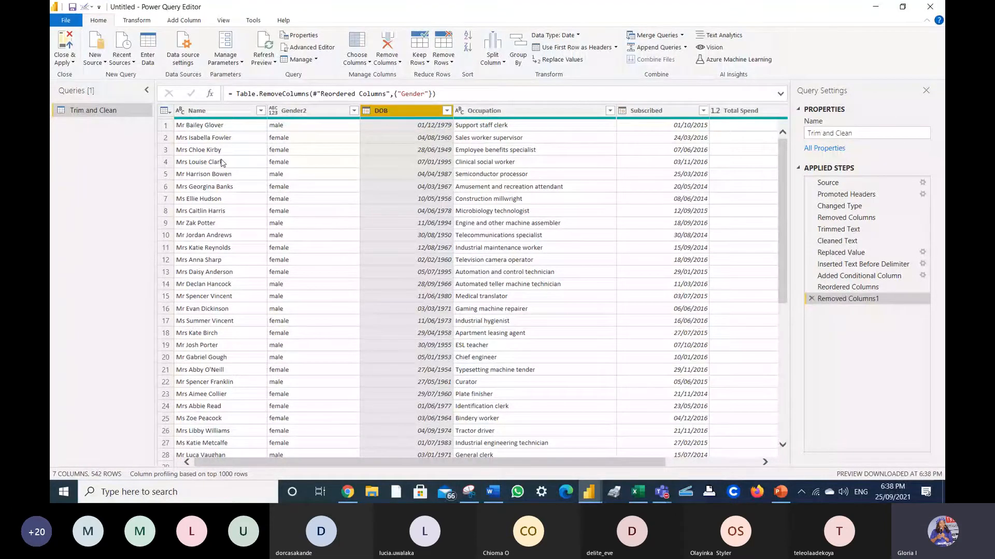
- Change the Gender2 column's data type to Text, leaving Name unchanged
{"action": "left_click", "coordinate": [179, 111]}
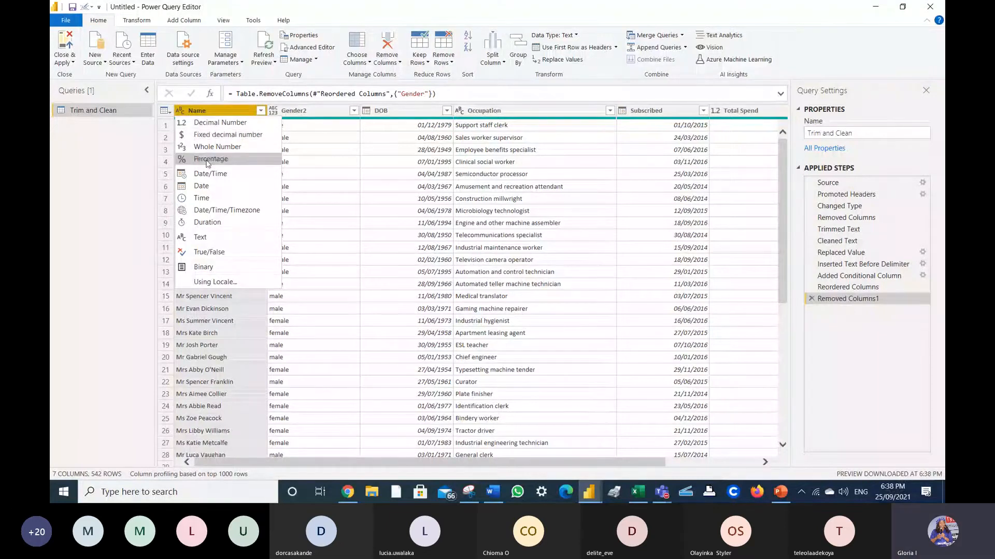
{"action": "left_click", "coordinate": [129, 156]}
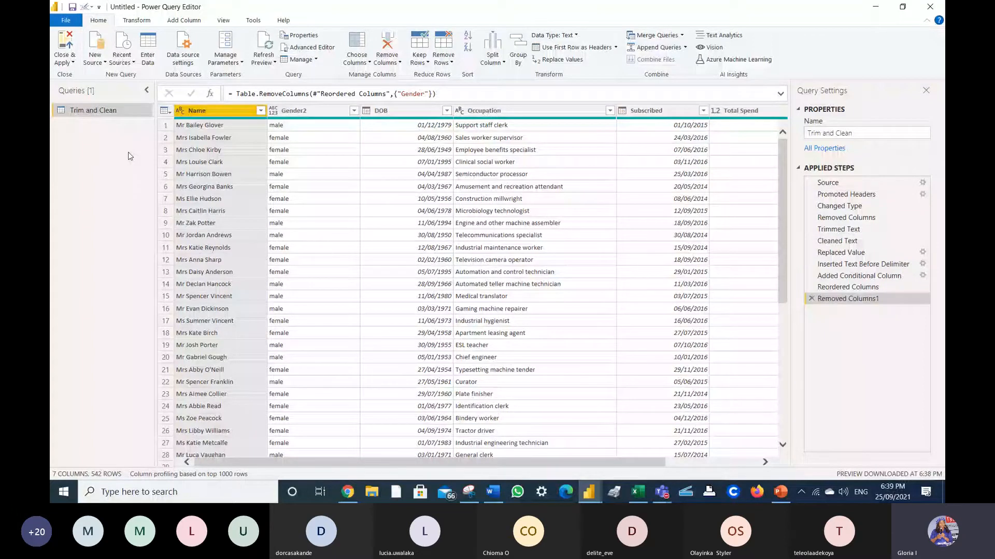
{"action": "left_click", "coordinate": [179, 111]}
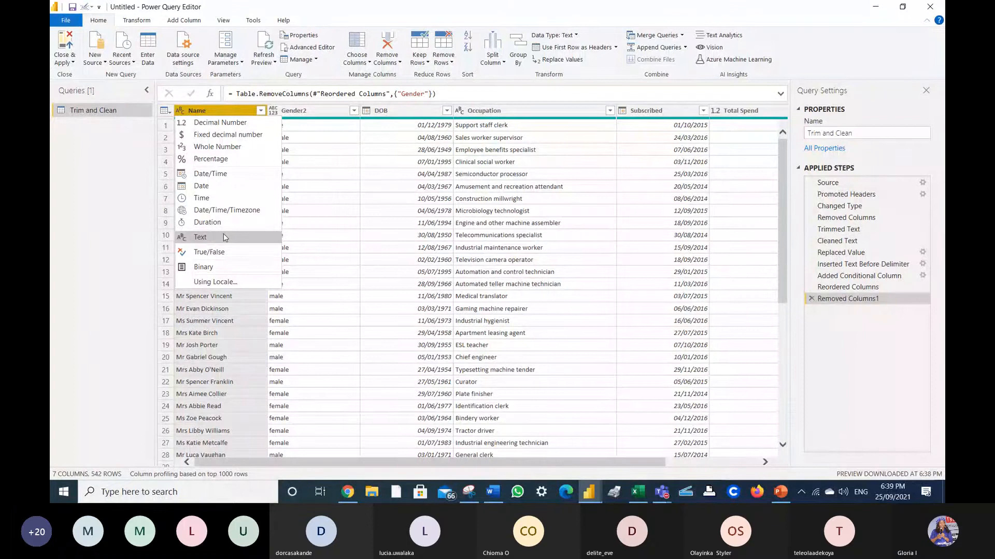
{"action": "left_click", "coordinate": [305, 162]}
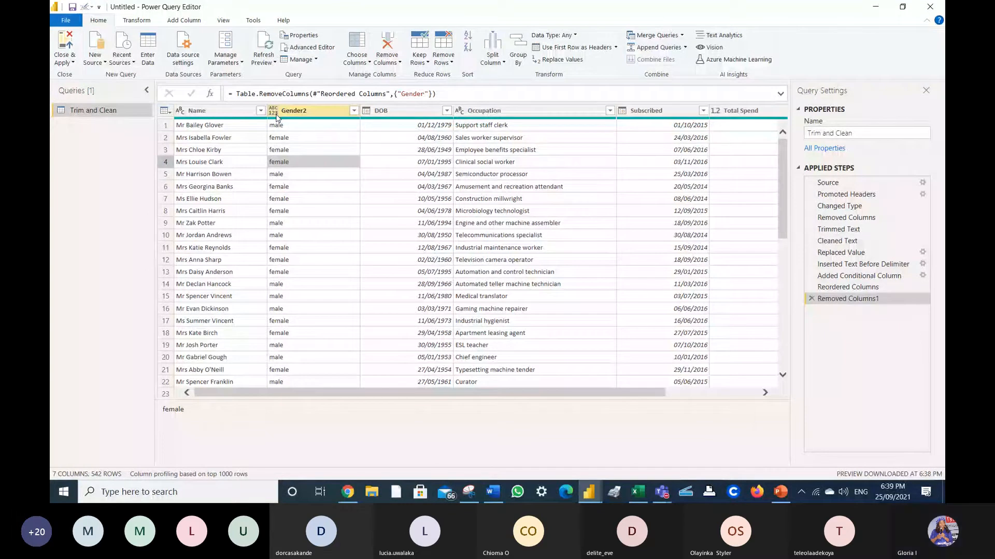
{"action": "left_click", "coordinate": [301, 112]}
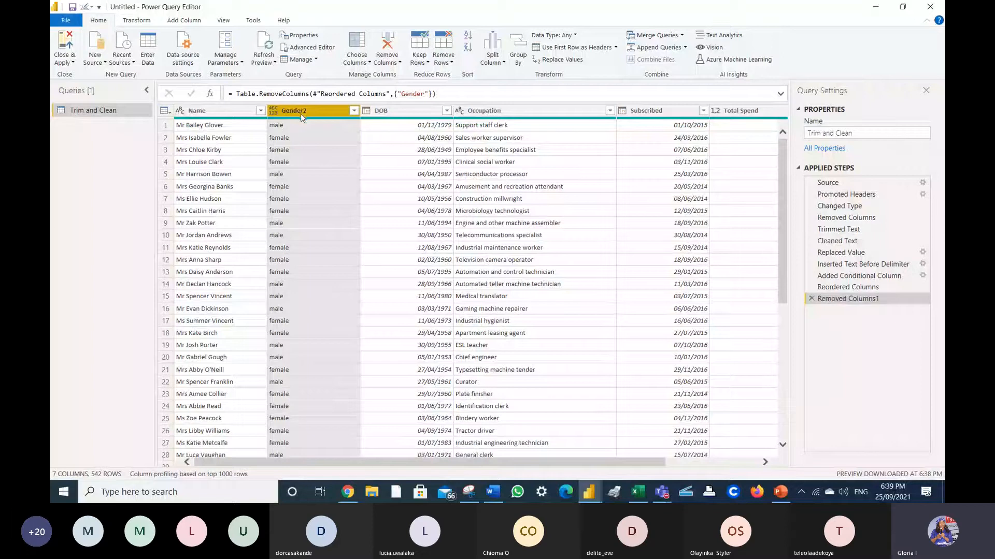
{"action": "left_click", "coordinate": [273, 112]}
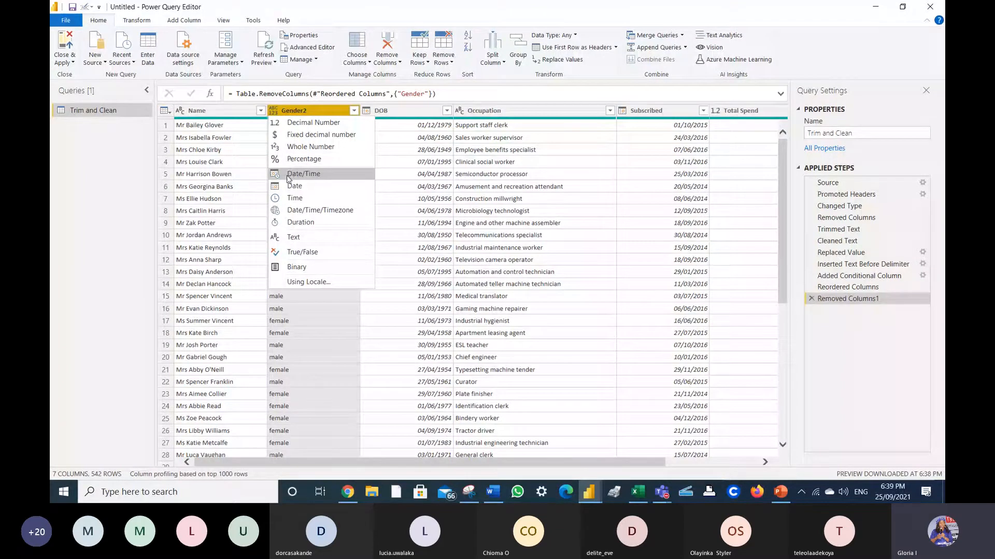
{"action": "left_click", "coordinate": [283, 241]}
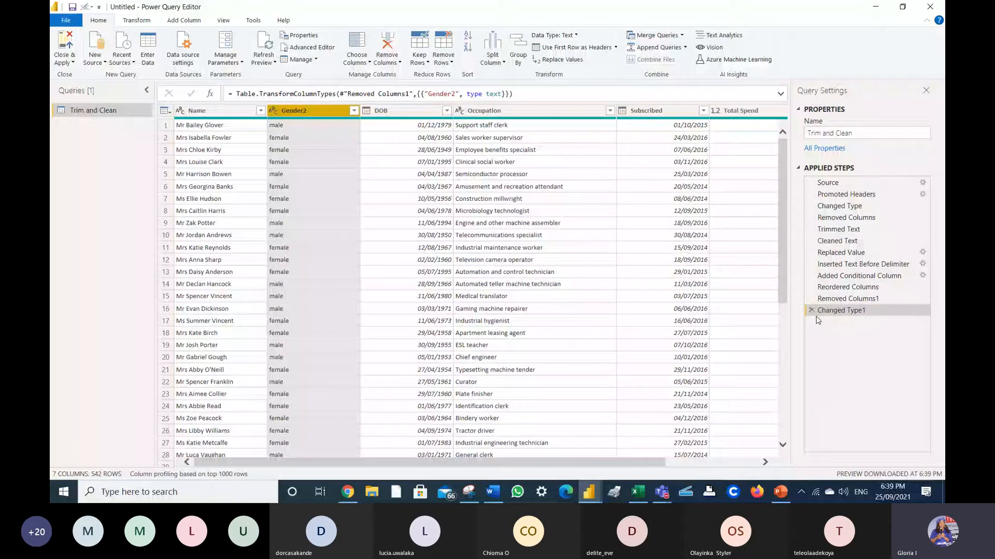
- Scroll right to the Title column and delete it
{"action": "left_click", "coordinate": [539, 174]}
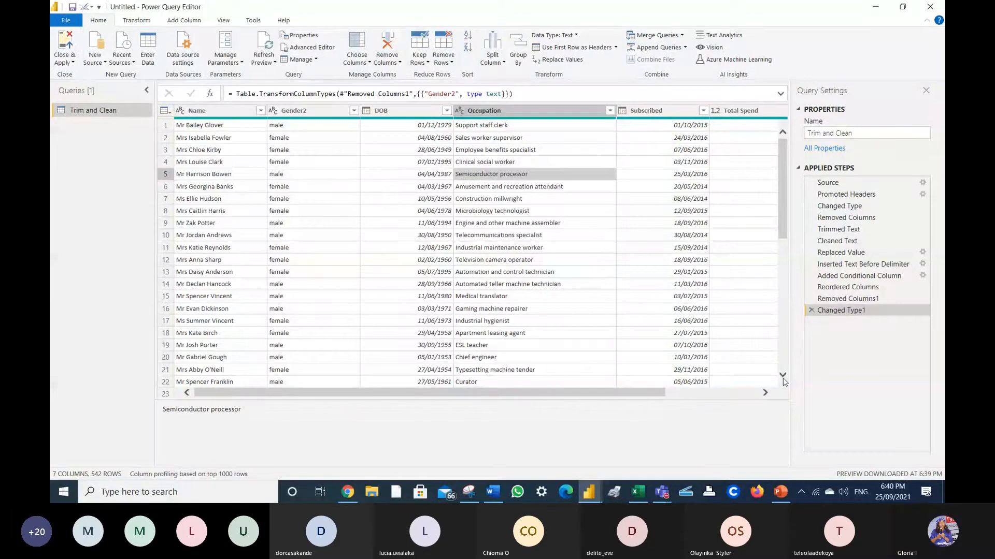
{"action": "left_click", "coordinate": [765, 393]}
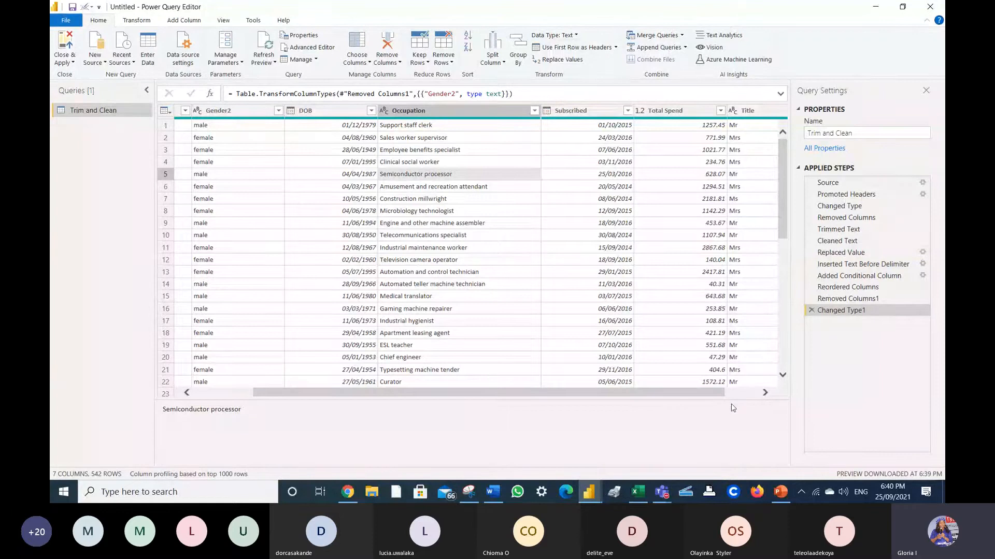
{"action": "left_click", "coordinate": [746, 129]}
{"action": "key", "text": "Delete"}
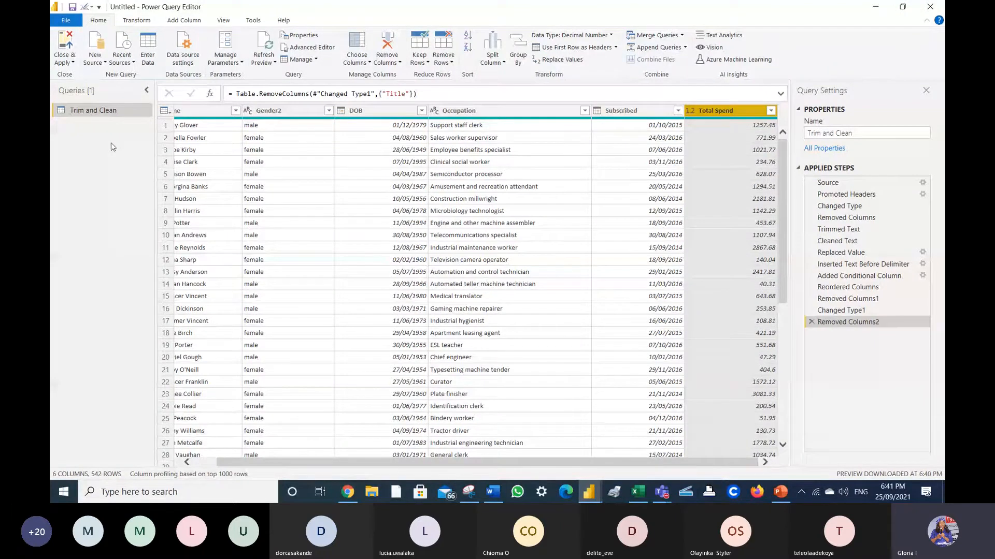
- Choose Sectors.txt as a new Text/CSV source and open its tab-delimited Code/Sector preview
{"action": "left_click", "coordinate": [105, 62]}
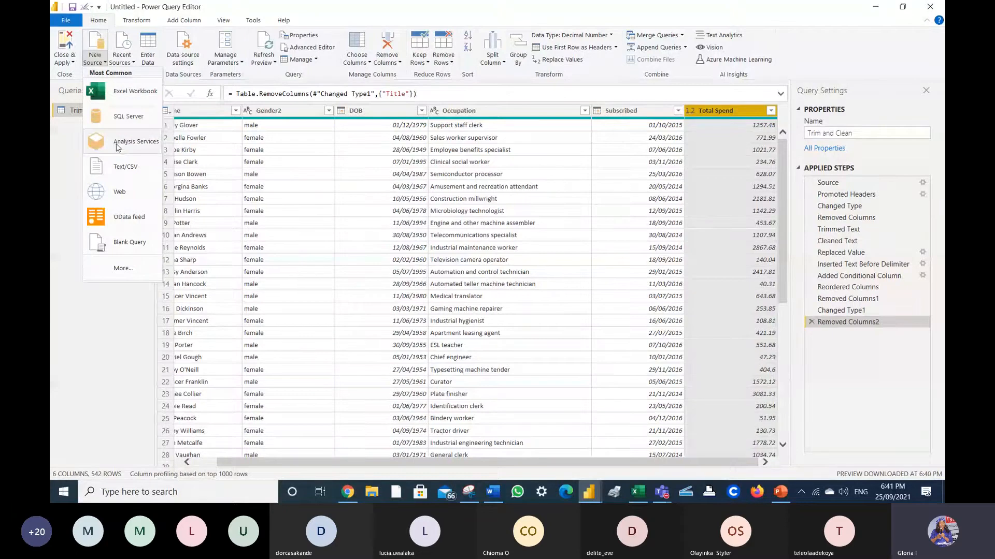
{"action": "left_click", "coordinate": [125, 166]}
{"action": "type", "text": "sec"}
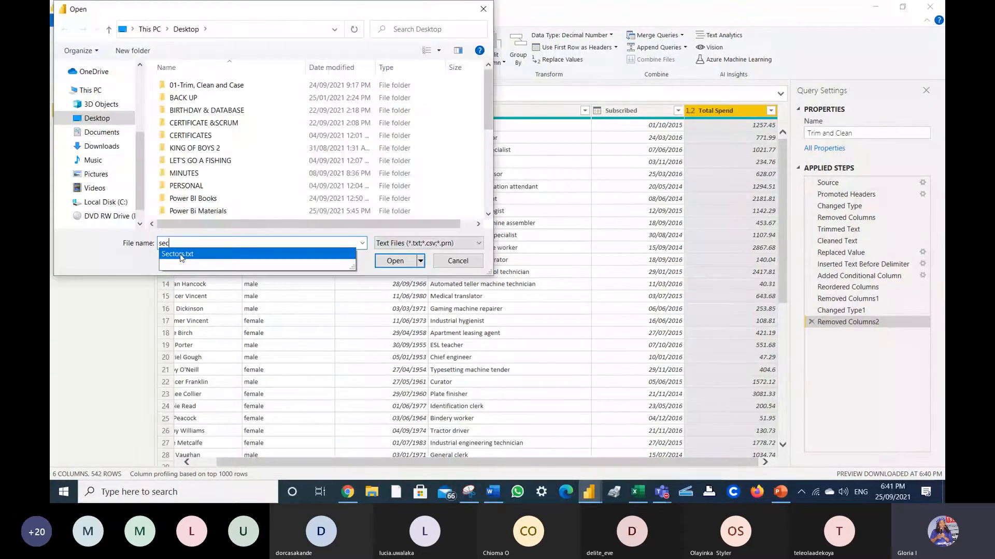
{"action": "left_click", "coordinate": [180, 254]}
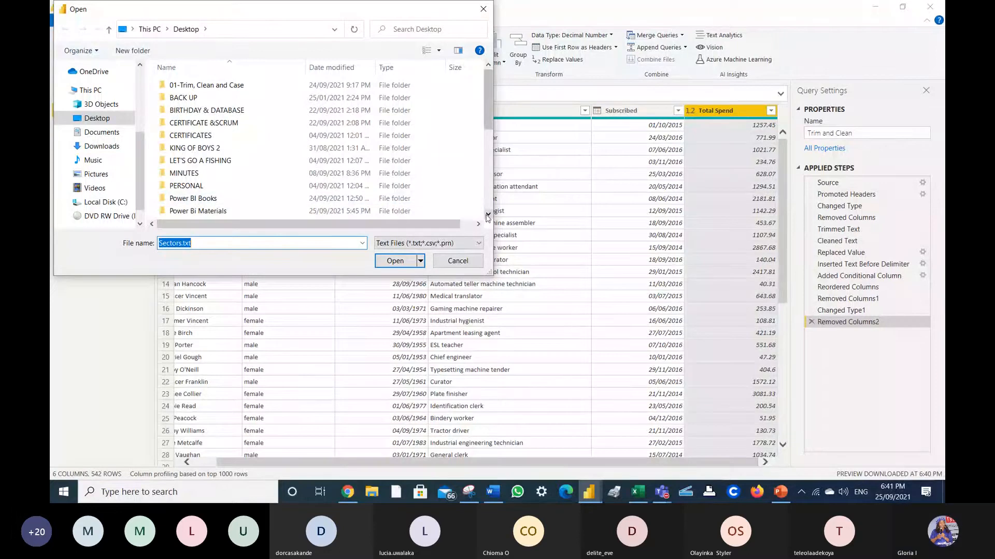
{"action": "scroll", "coordinate": [488, 215], "scroll_direction": "down", "scroll_amount": 4}
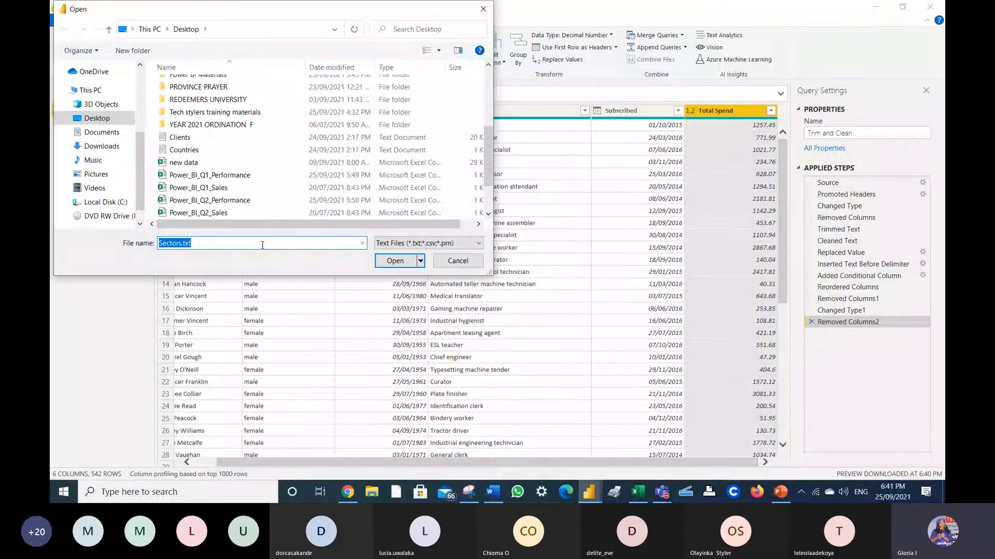
{"action": "left_click", "coordinate": [262, 245]}
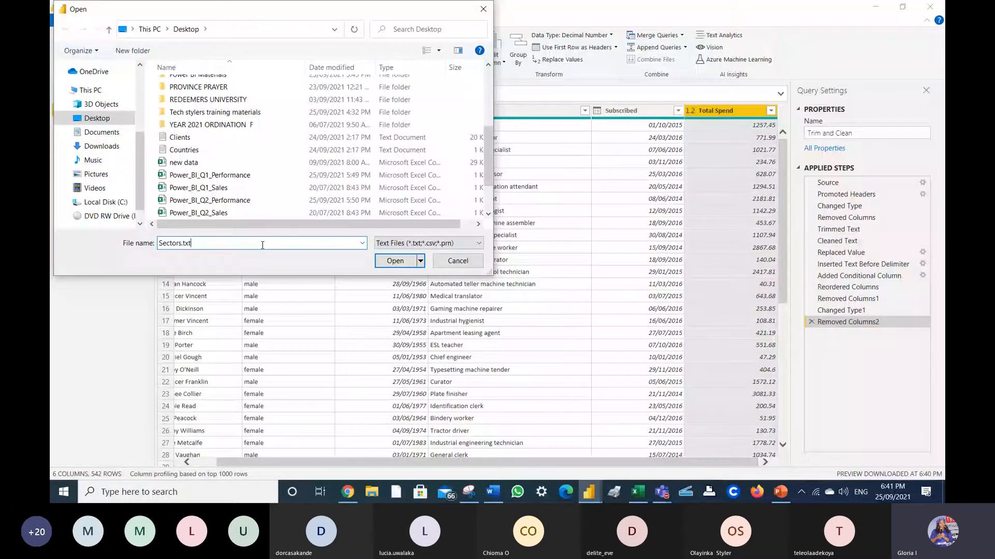
{"action": "left_click", "coordinate": [394, 262]}
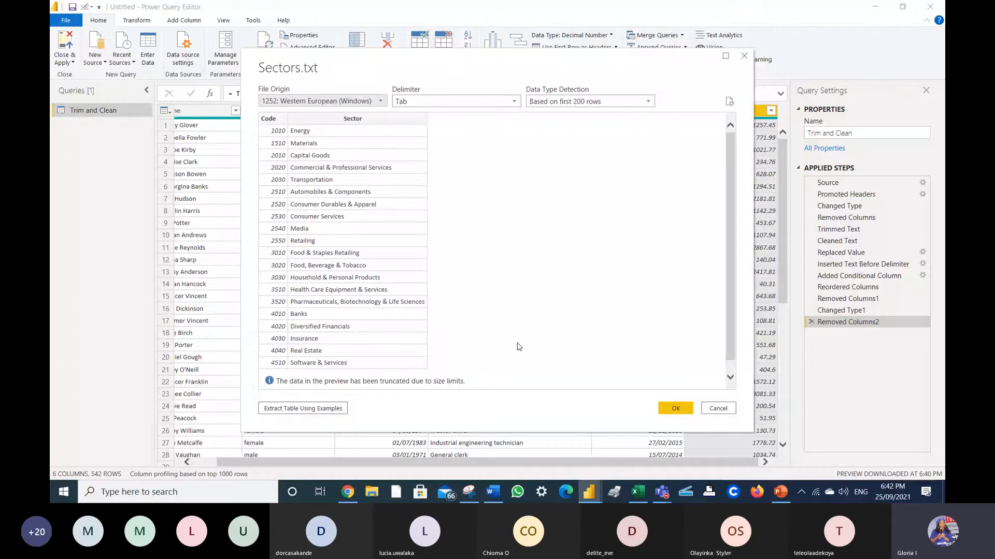
{"action": "left_click", "coordinate": [675, 408]}
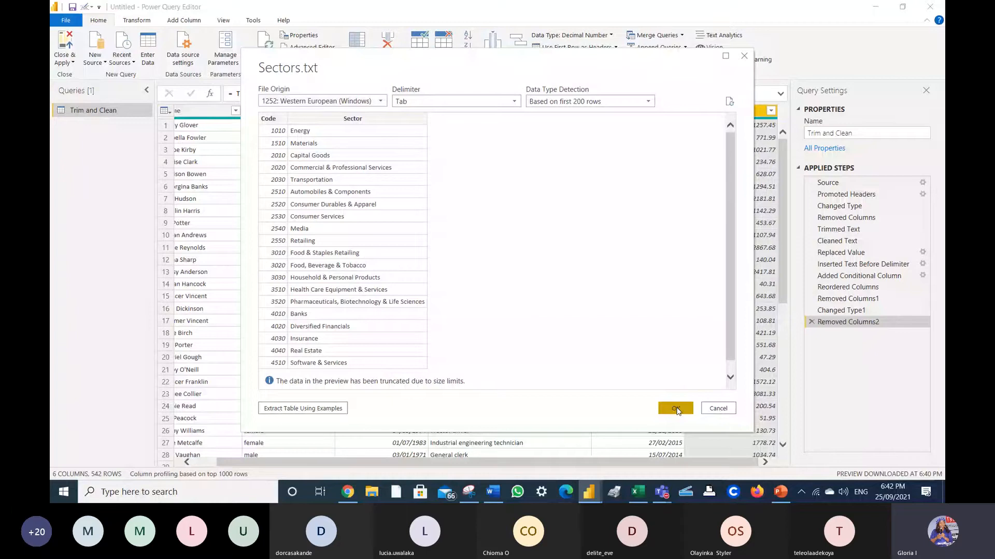
- Rename the Sectors query's Code column to Sector Code
{"action": "left_click", "coordinate": [194, 112]}
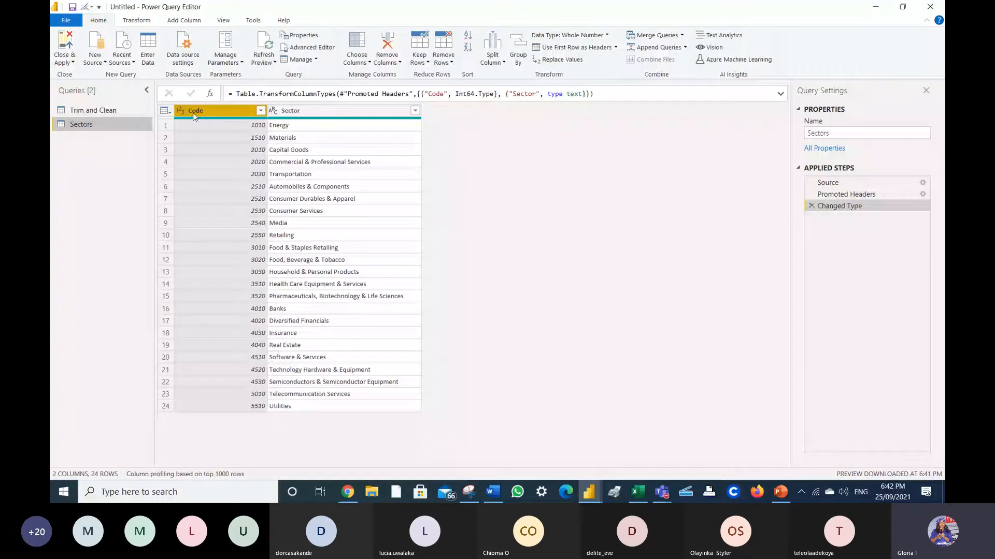
{"action": "double_click", "coordinate": [194, 115]}
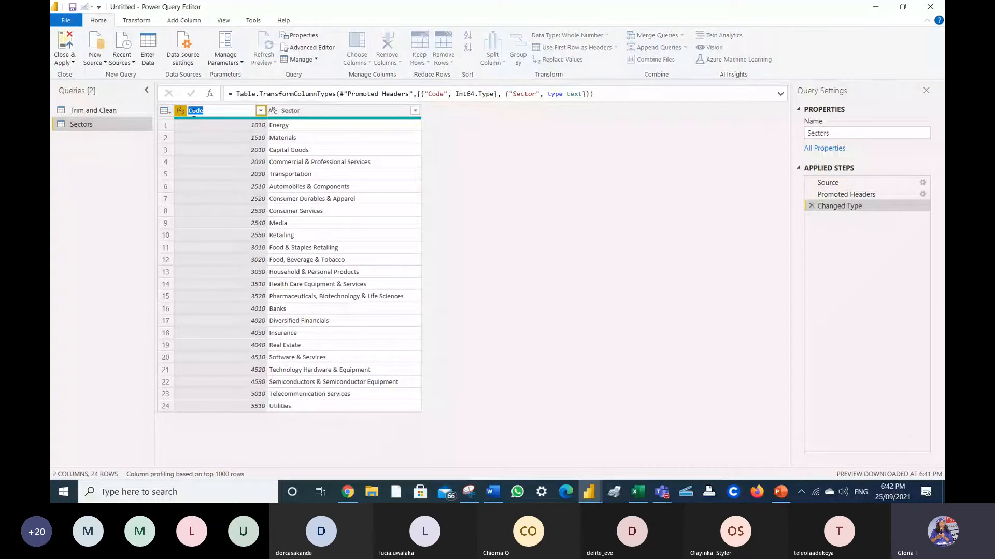
{"action": "left_click", "coordinate": [190, 111]}
{"action": "type", "text": "Sector"}
{"action": "key", "text": "Return"}
{"action": "left_click", "coordinate": [104, 60]}
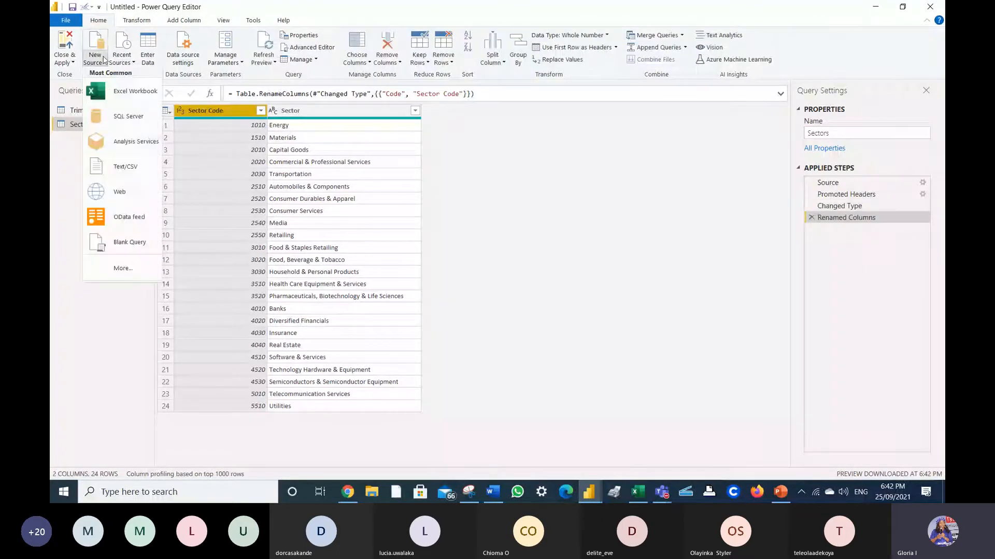
- Import Clients.txt through Text/CSV as a new Clients query
{"action": "left_click", "coordinate": [126, 170]}
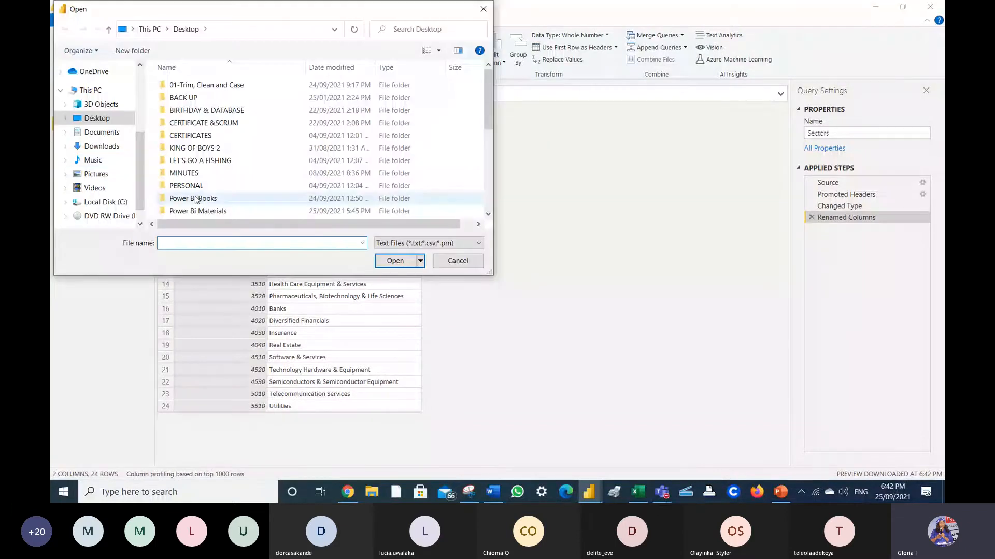
{"action": "type", "text": "client"}
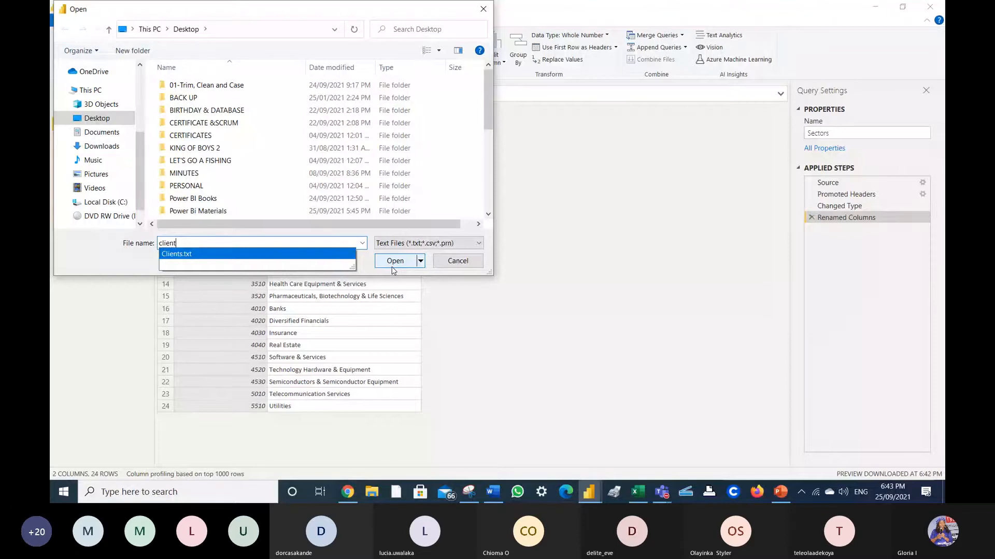
{"action": "left_click", "coordinate": [483, 11]}
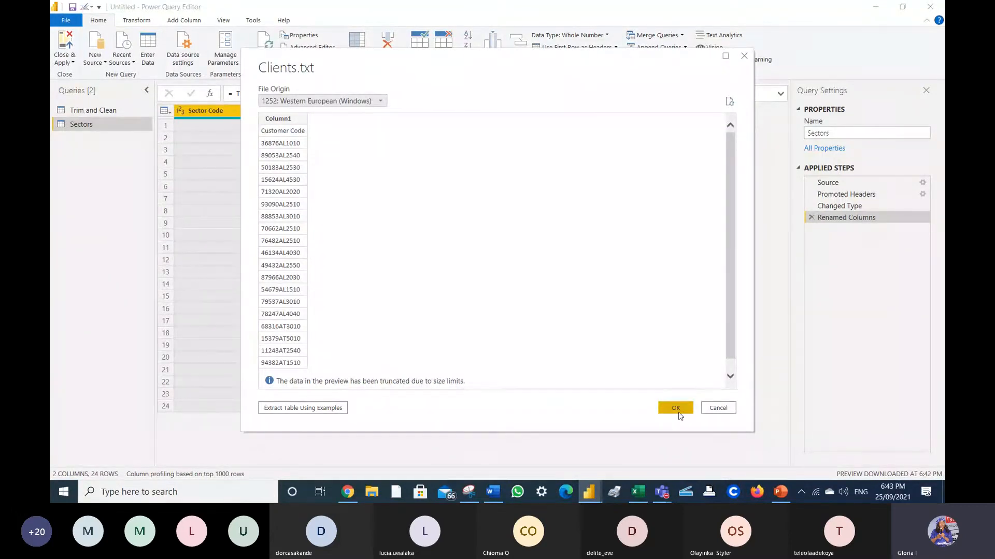
{"action": "left_click", "coordinate": [676, 409]}
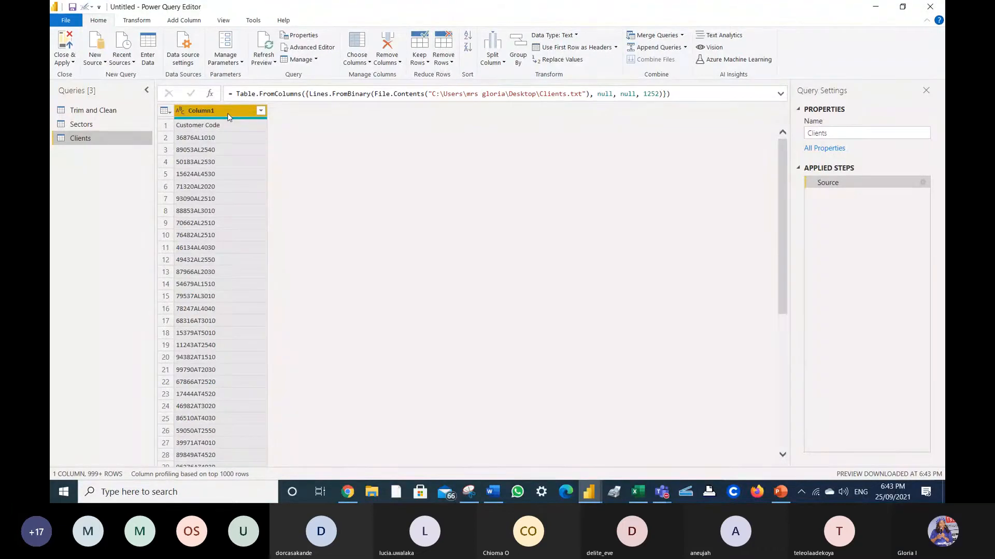
- Promote the Clients query's first row to headers, giving a Customer Code column
{"action": "mouse_move", "coordinate": [228, 119]}
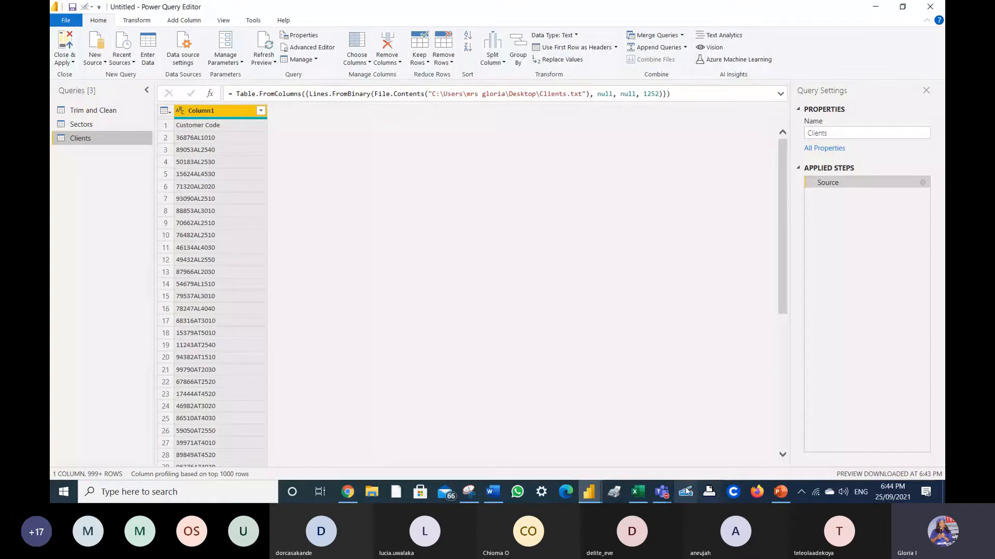
{"action": "mouse_move", "coordinate": [669, 489]}
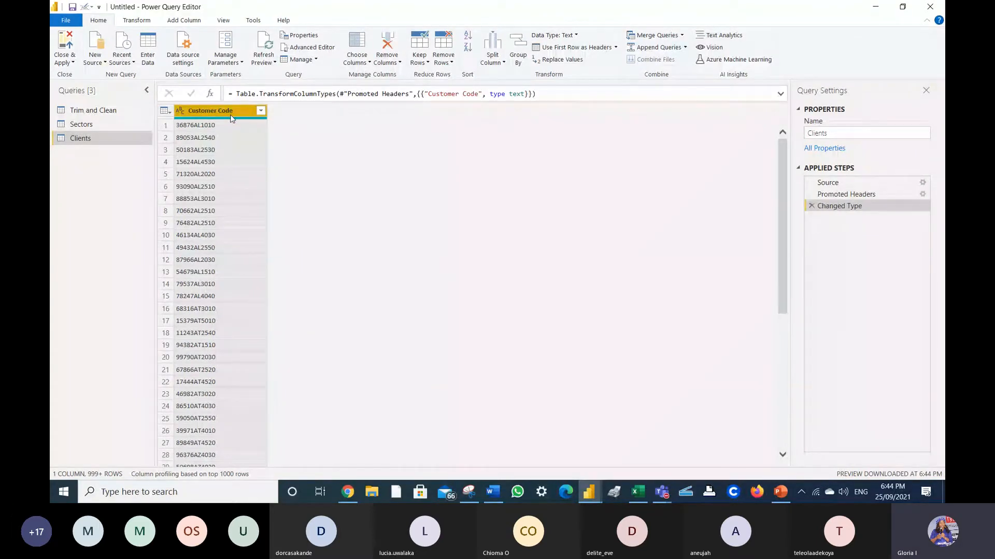
{"action": "left_click", "coordinate": [107, 63]}
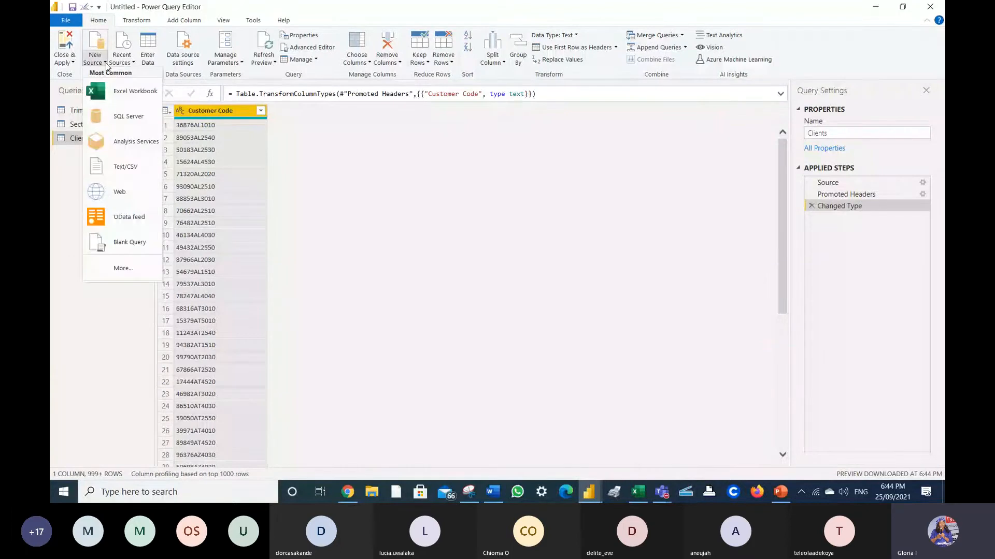
{"action": "left_click", "coordinate": [280, 94]}
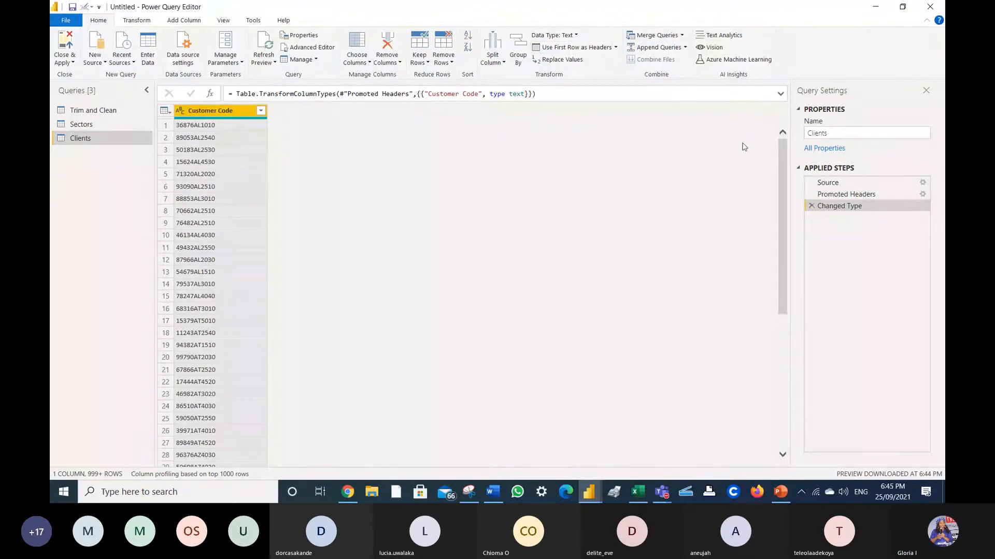
- Delete the Clients query's Changed Type and Promoted Headers steps, then reapply header promotion
{"action": "right_click", "coordinate": [812, 208]}
{"action": "key", "text": "Escape"}
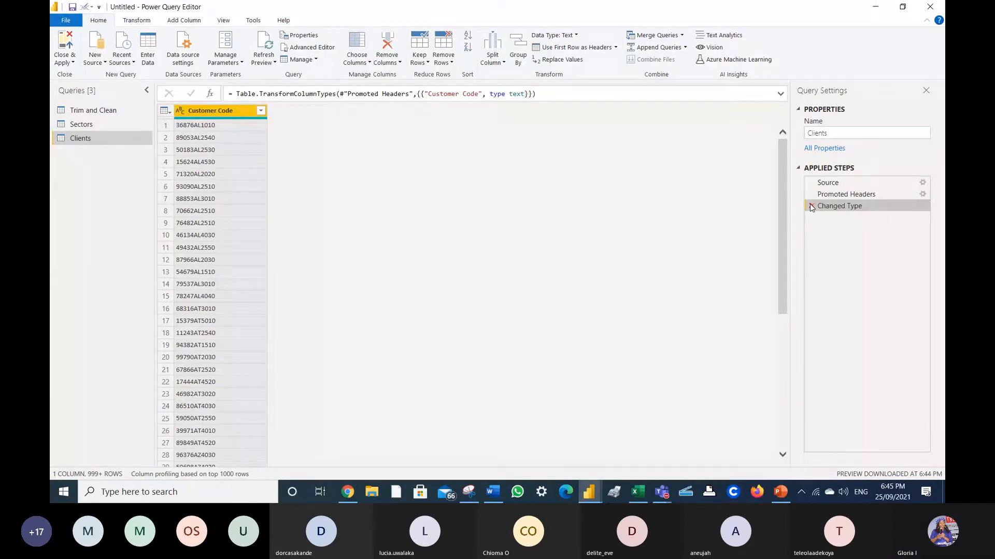
{"action": "left_click", "coordinate": [812, 206]}
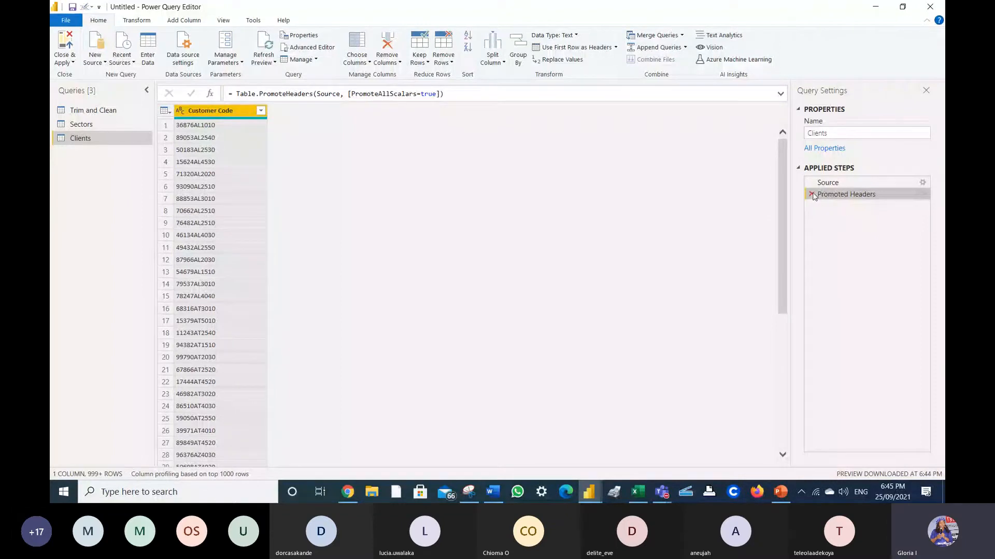
{"action": "left_click", "coordinate": [811, 195]}
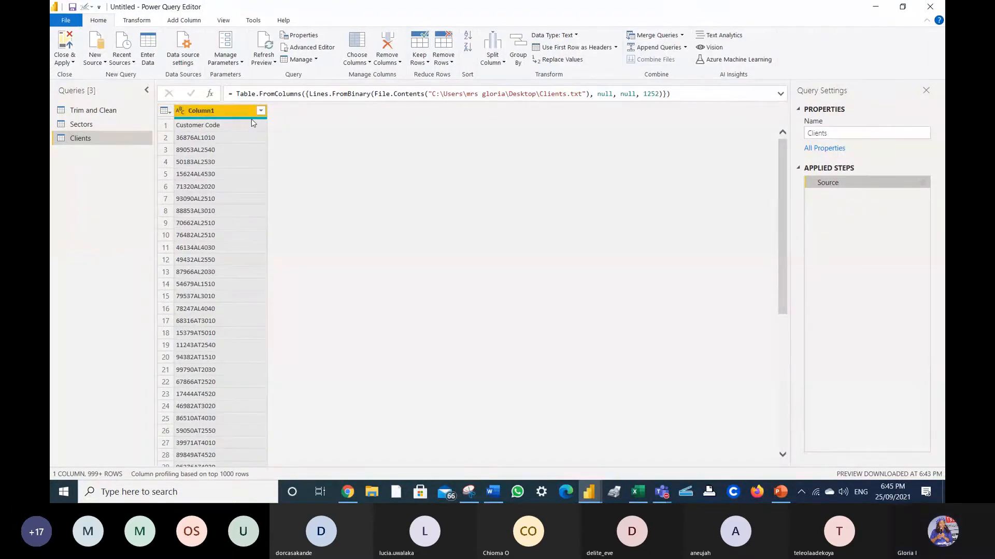
{"action": "mouse_move", "coordinate": [254, 122]}
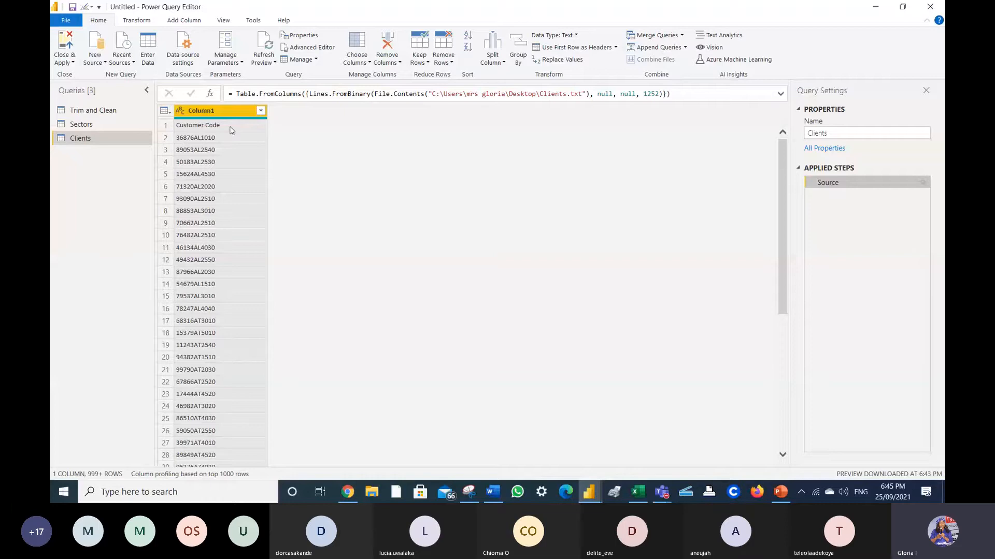
{"action": "left_click", "coordinate": [106, 63]}
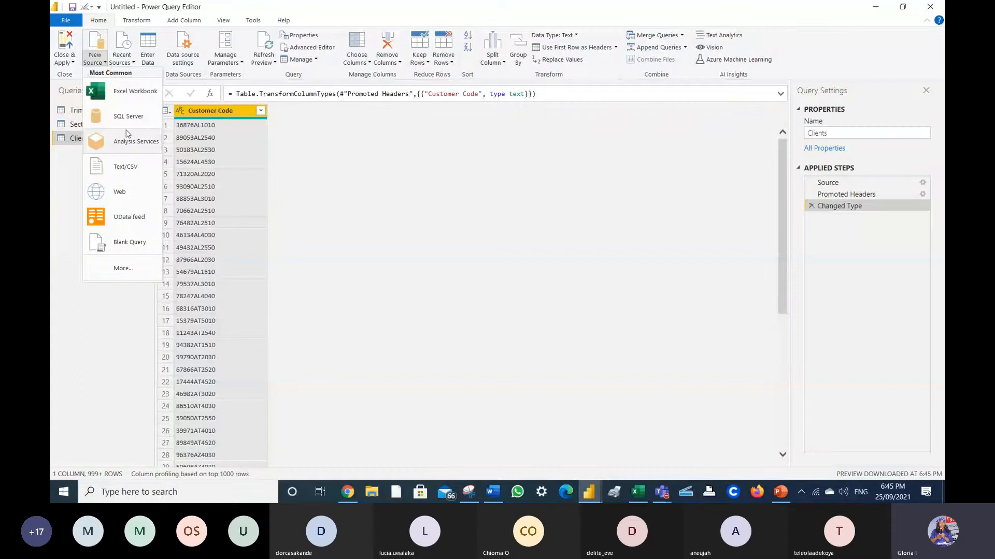
- Import Countries.txt through Text/CSV and confirm its Code and Country preview
{"action": "left_click", "coordinate": [126, 166]}
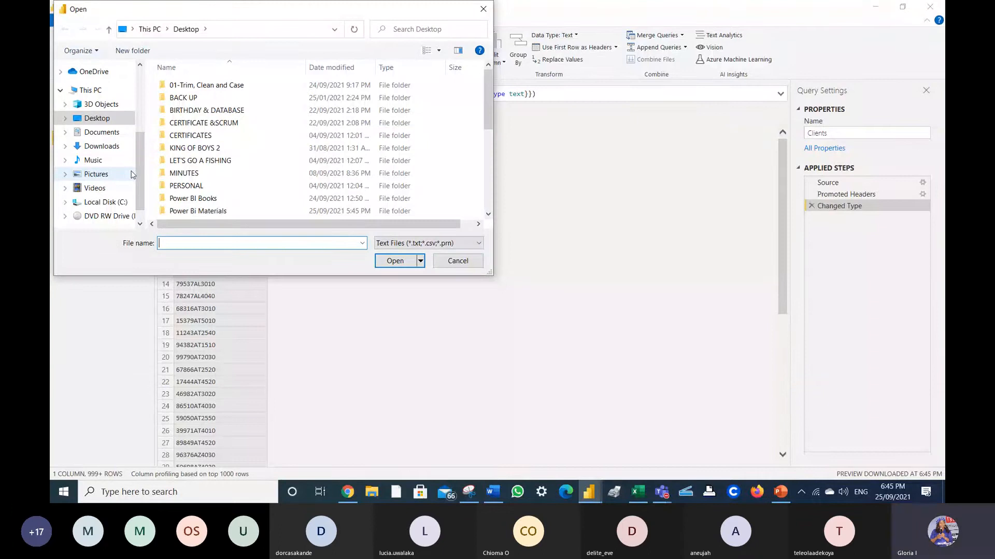
{"action": "type", "text": "cou"}
{"action": "key", "text": "Down"}
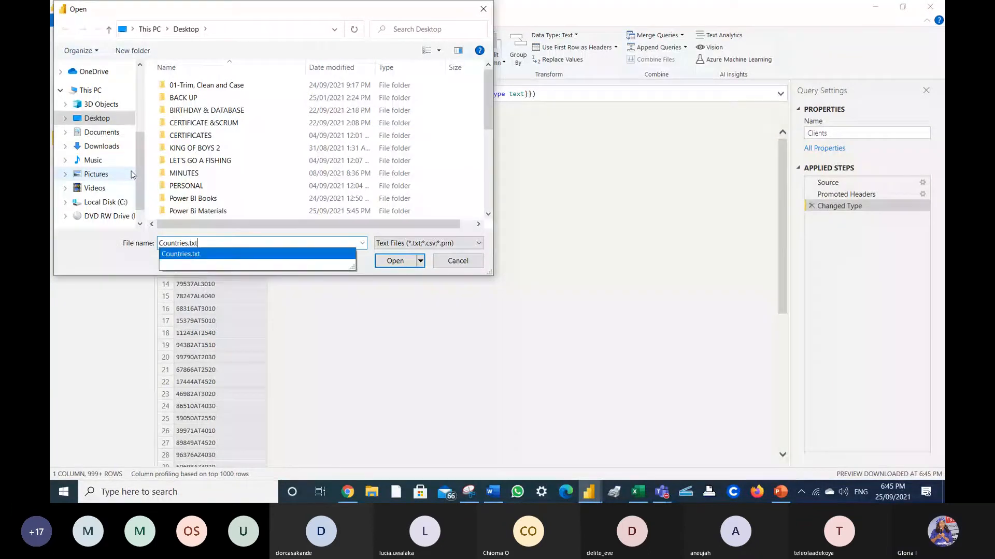
{"action": "key", "text": "Return"}
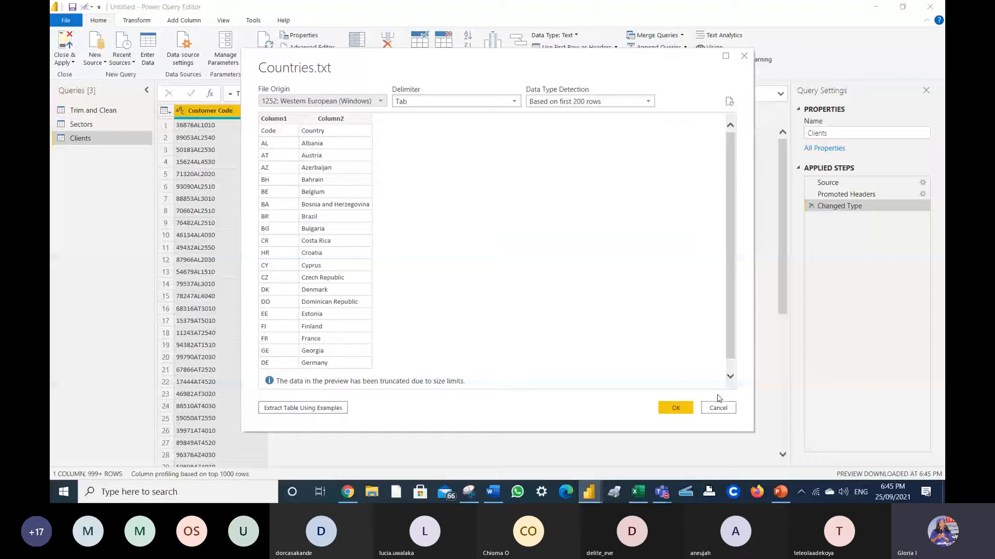
{"action": "left_click", "coordinate": [675, 408]}
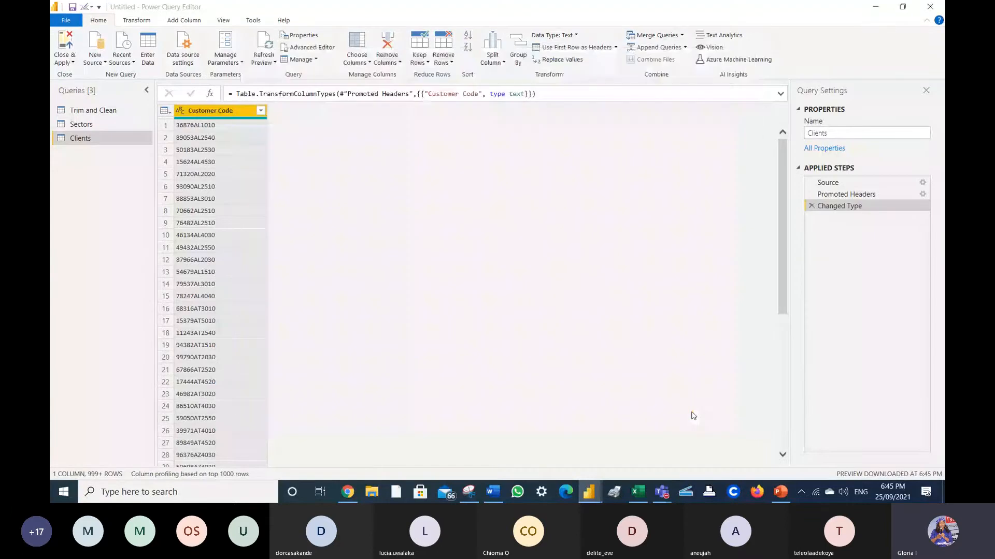
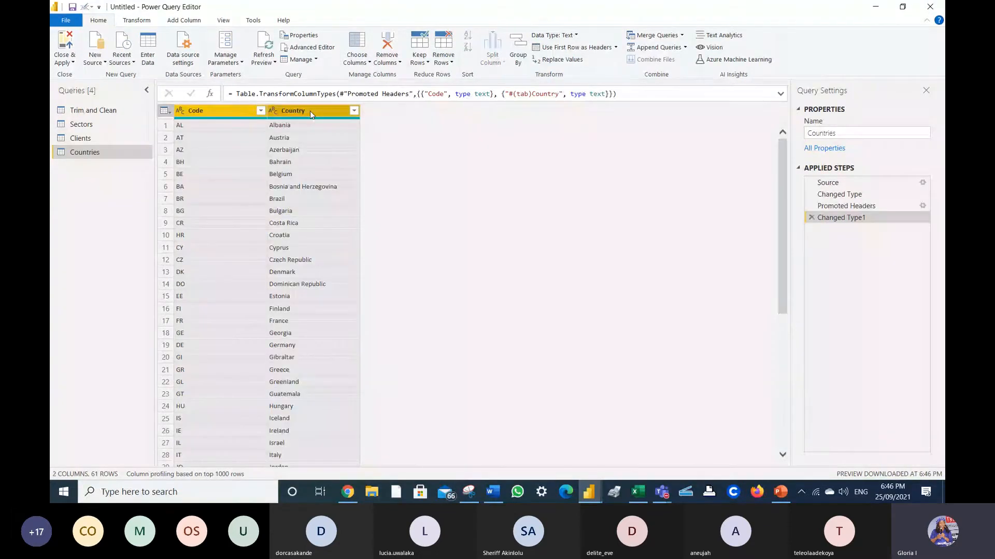
- Open the Countries query and rename its Code column to Country Code
{"action": "left_click", "coordinate": [95, 139]}
{"action": "left_click", "coordinate": [91, 126]}
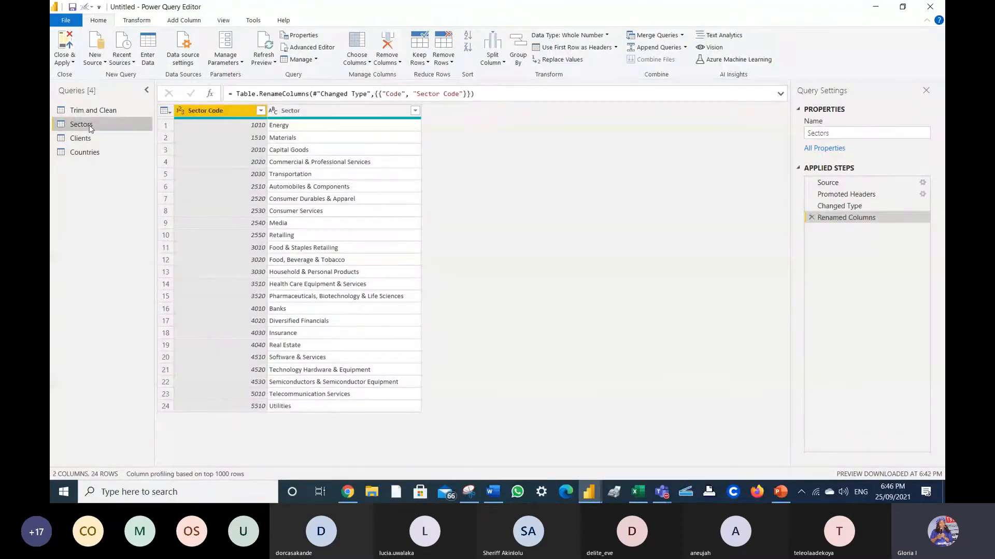
{"action": "left_click", "coordinate": [85, 153]}
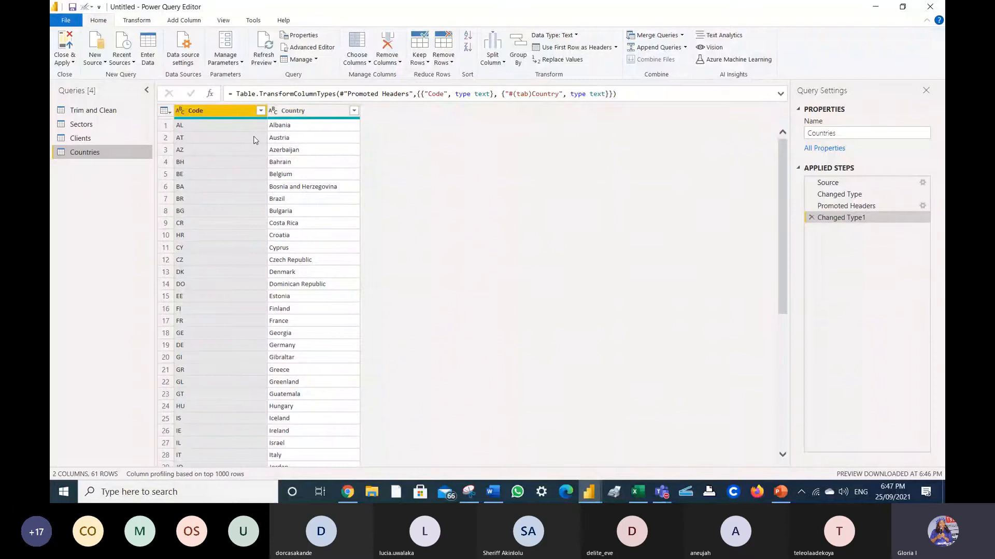
{"action": "right_click", "coordinate": [206, 116]}
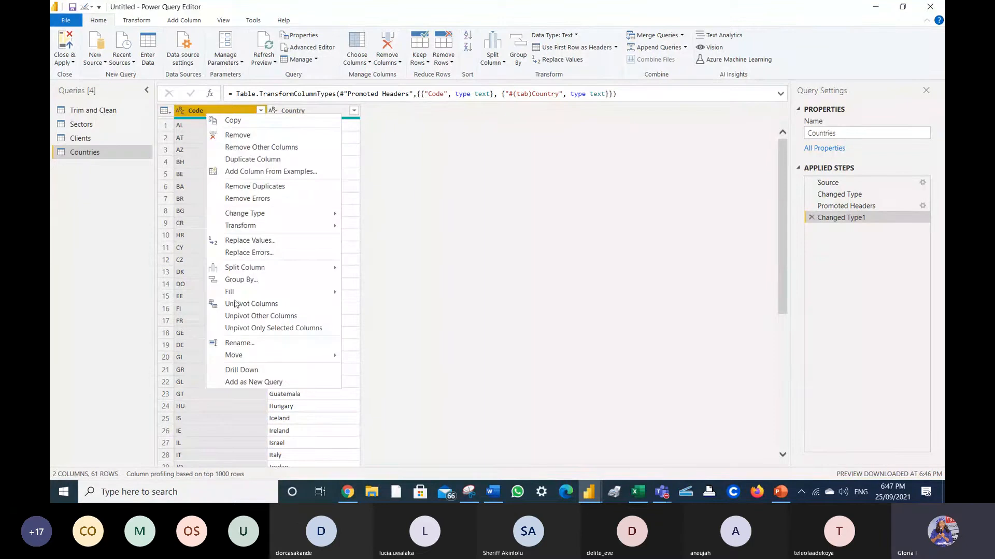
{"action": "left_click", "coordinate": [246, 344]}
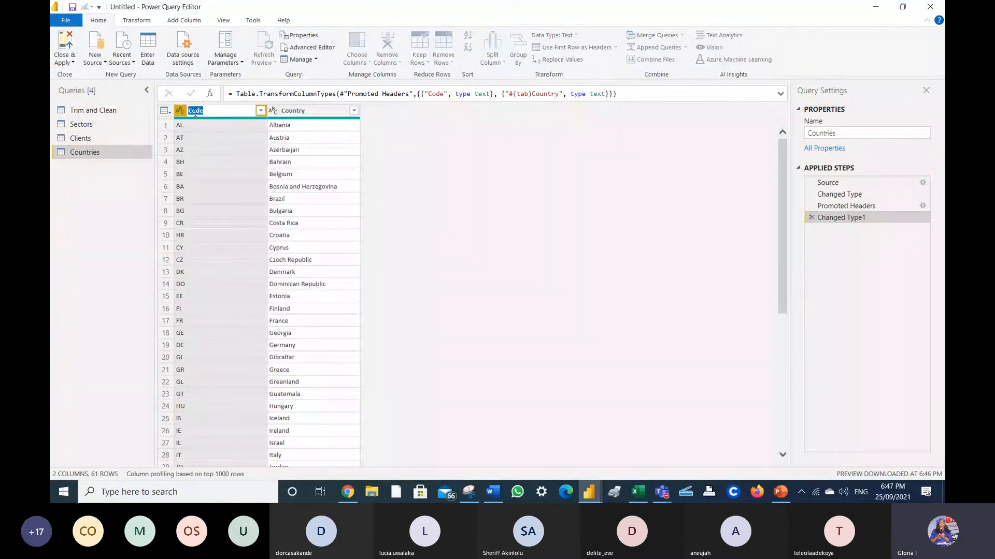
{"action": "type", "text": "Country Cod"}
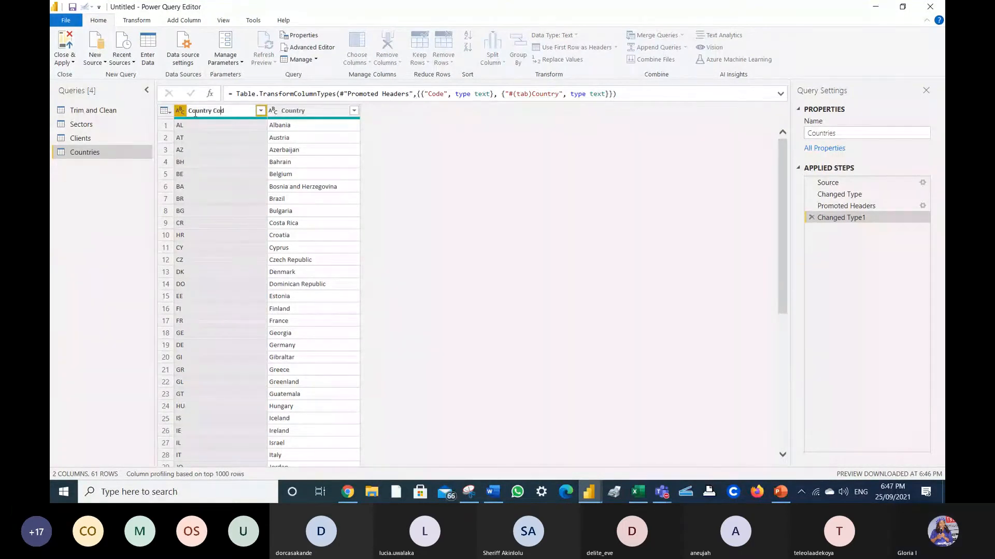
{"action": "type", "text": "e"}
{"action": "key", "text": "Return"}
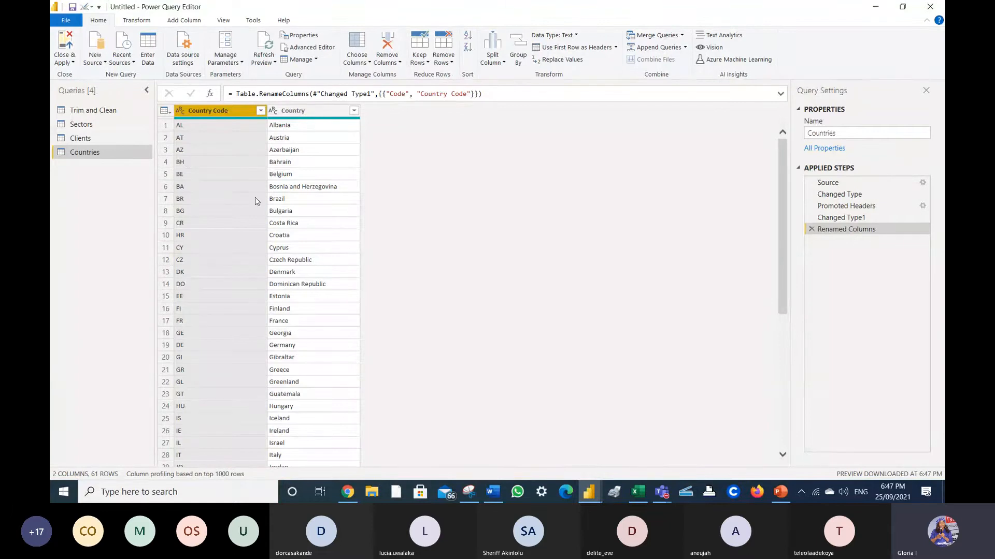
{"action": "left_click", "coordinate": [93, 139]}
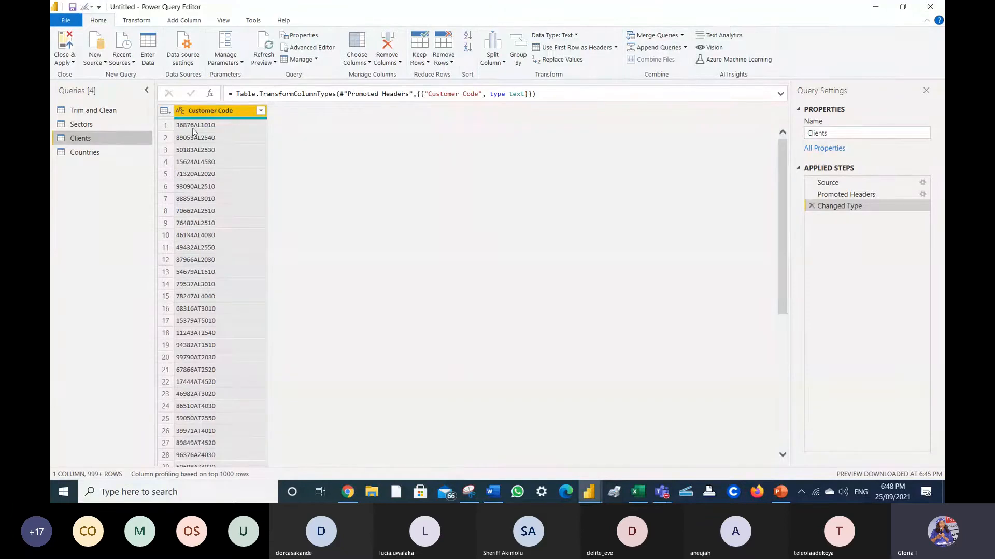
- Go back to the Clients query and list the Split Column options for Customer Code
{"action": "left_click", "coordinate": [93, 153]}
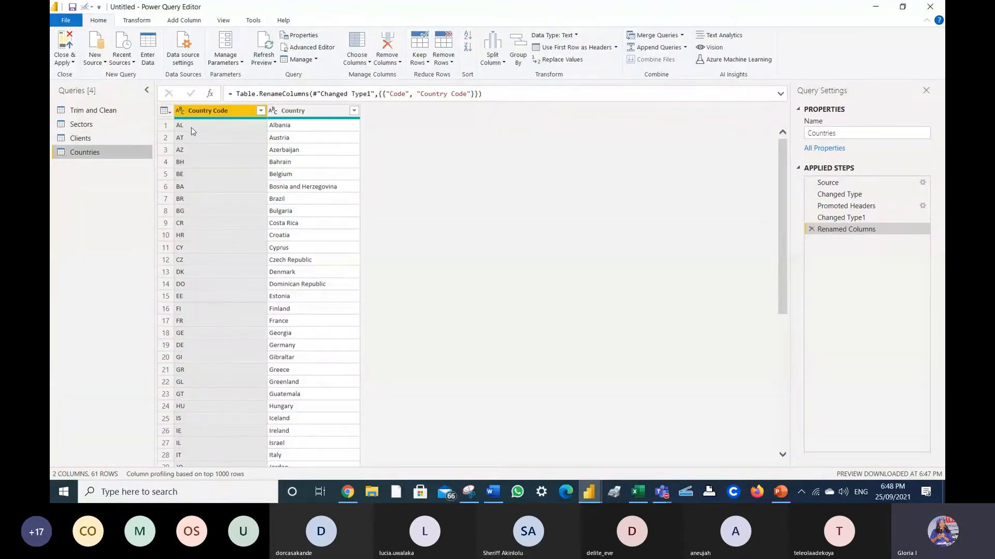
{"action": "left_click", "coordinate": [136, 138]}
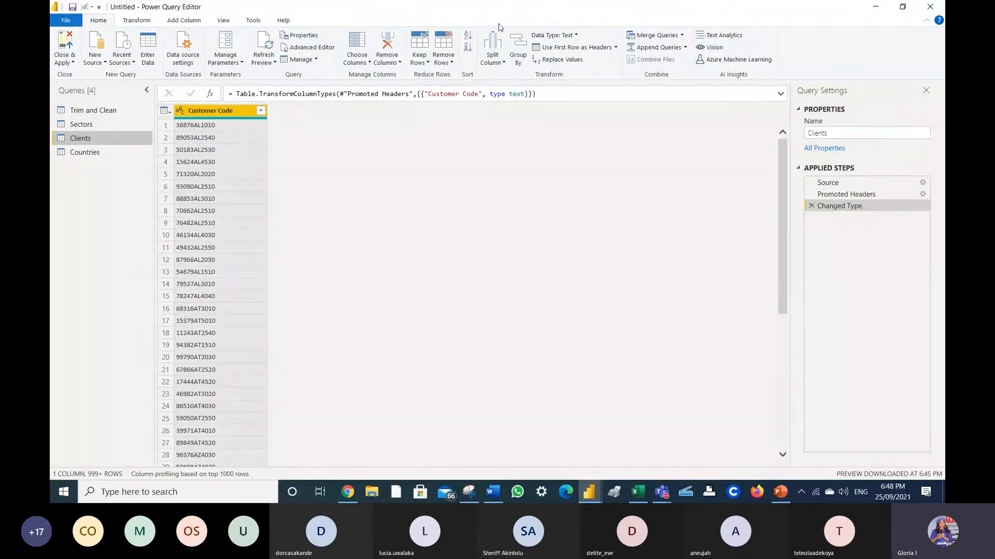
{"action": "left_click", "coordinate": [503, 64]}
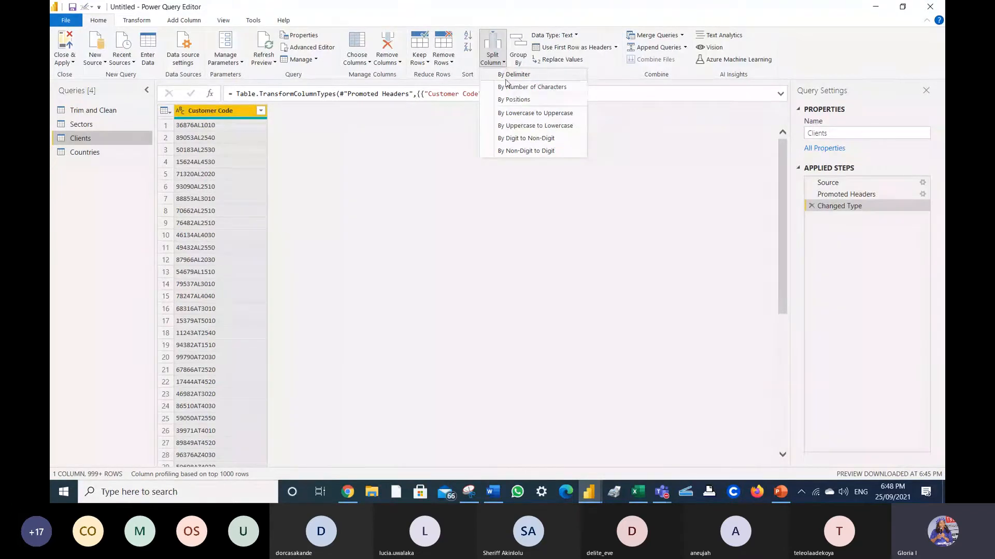
- Try the digit-to-non-digit split on Customer Code, remove it, and choose Split Column by Positions
{"action": "left_click", "coordinate": [524, 138]}
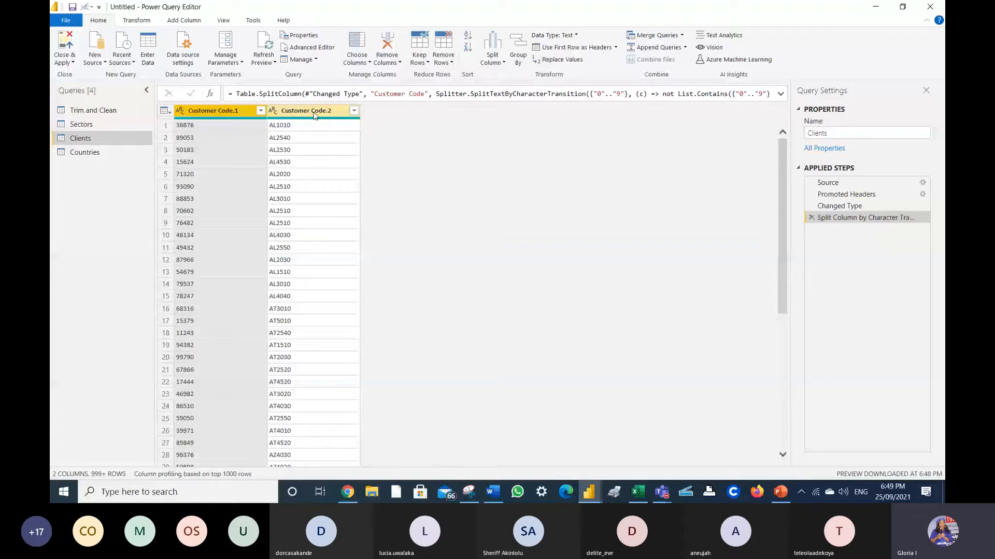
{"action": "left_click", "coordinate": [492, 57]}
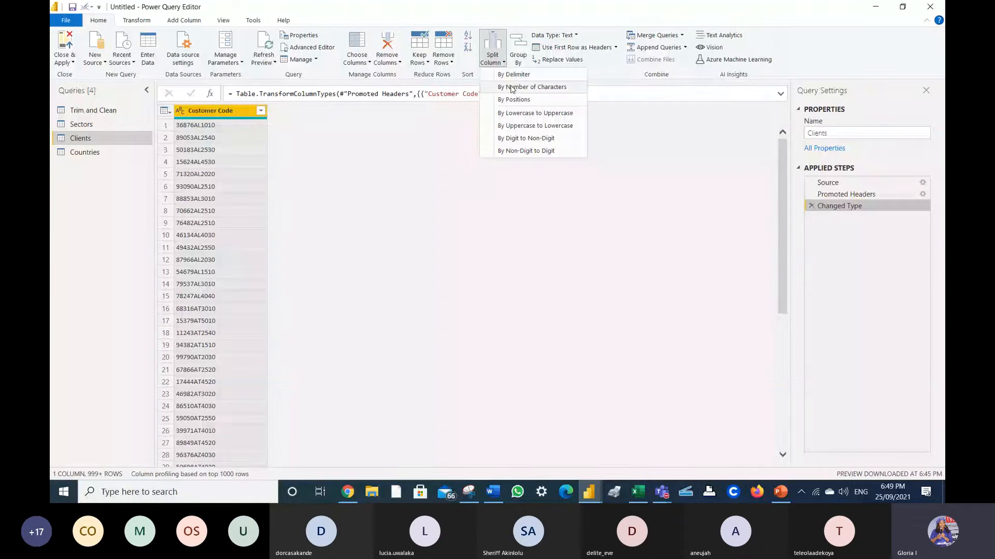
{"action": "left_click", "coordinate": [512, 87]}
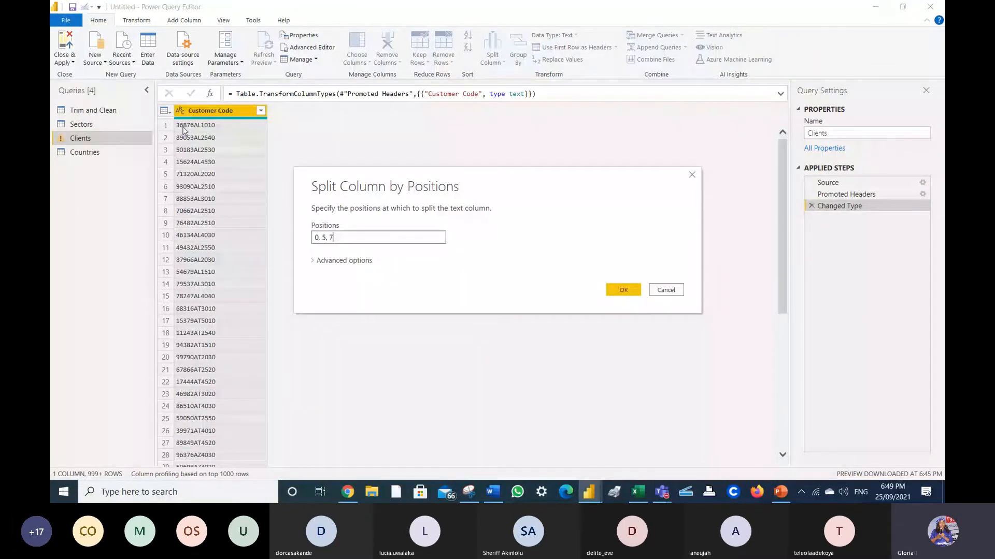
- Split Customer Code at positions 0, 5, 7 and start renaming the first column to Customer Code
{"action": "left_click", "coordinate": [631, 291]}
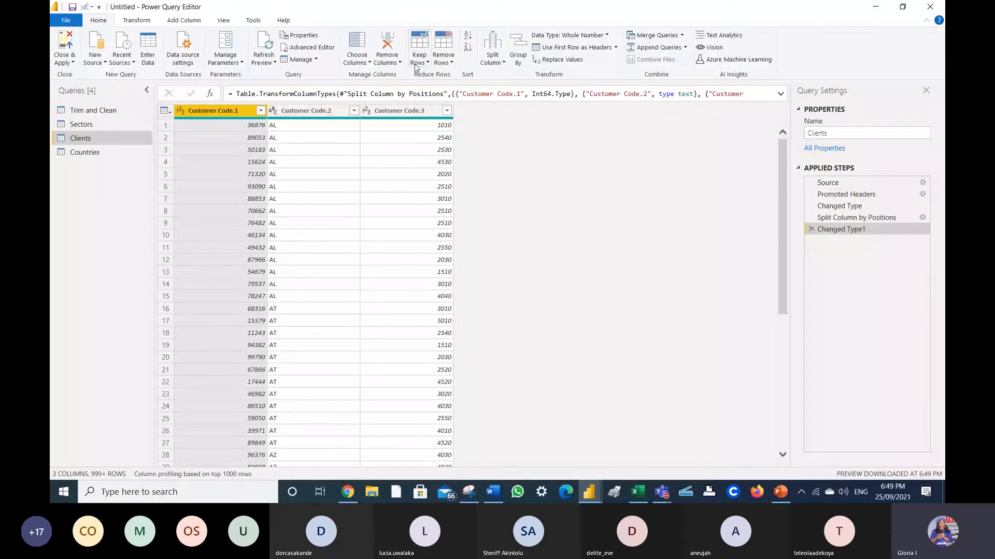
{"action": "double_click", "coordinate": [235, 113]}
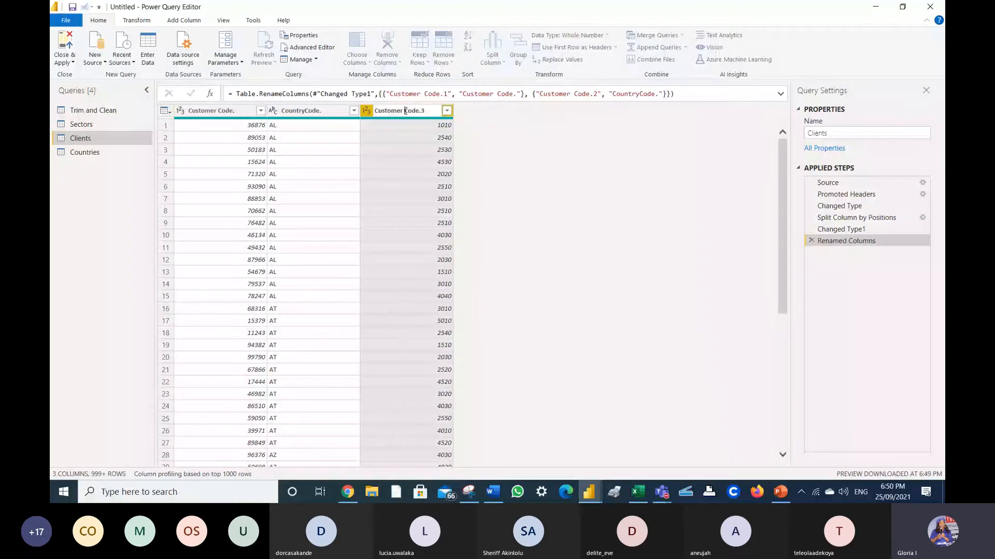
- Name the second split column CountryCode. and the third Sector Code
{"action": "key", "text": "BackSpace"}
{"action": "key", "text": "BackSpace"}
{"action": "key", "text": "BackSpace"}
{"action": "key", "text": "BackSpace"}
{"action": "key", "text": "BackSpace"}
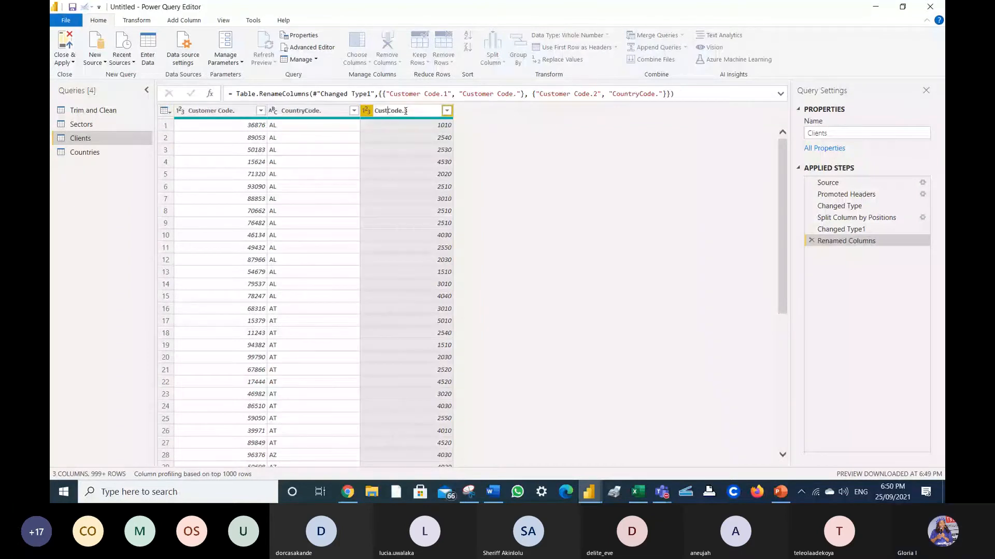
{"action": "key", "text": "BackSpace"}
{"action": "key", "text": "BackSpace"}
{"action": "key", "text": "BackSpace"}
{"action": "key", "text": "BackSpace"}
{"action": "type", "text": "sec"}
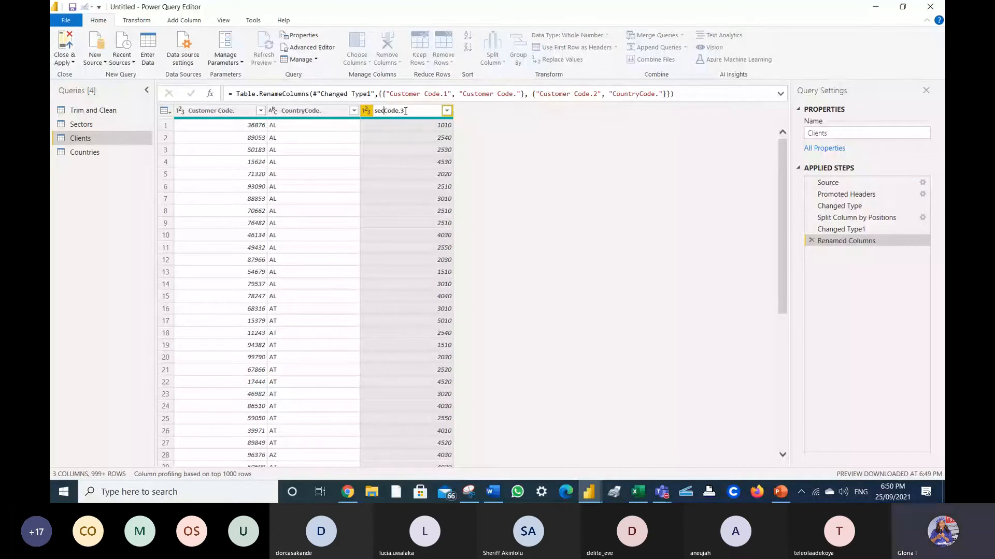
{"action": "type", "text": "tor"}
{"action": "left_click", "coordinate": [414, 111]}
{"action": "key", "text": "BackSpace"}
{"action": "key", "text": "BackSpace"}
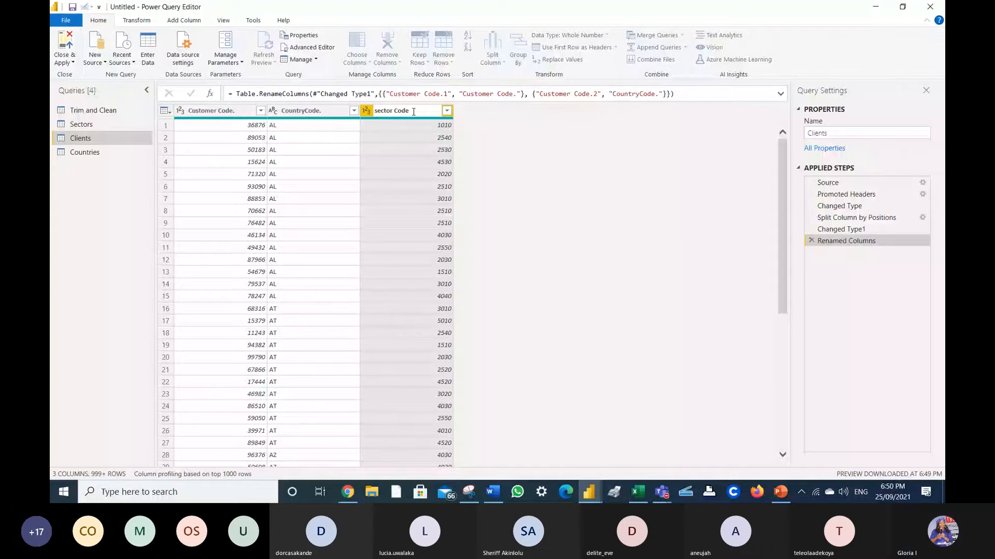
{"action": "left_click", "coordinate": [378, 111]}
{"action": "key", "text": "BackSpace"}
{"action": "type", "text": "S"}
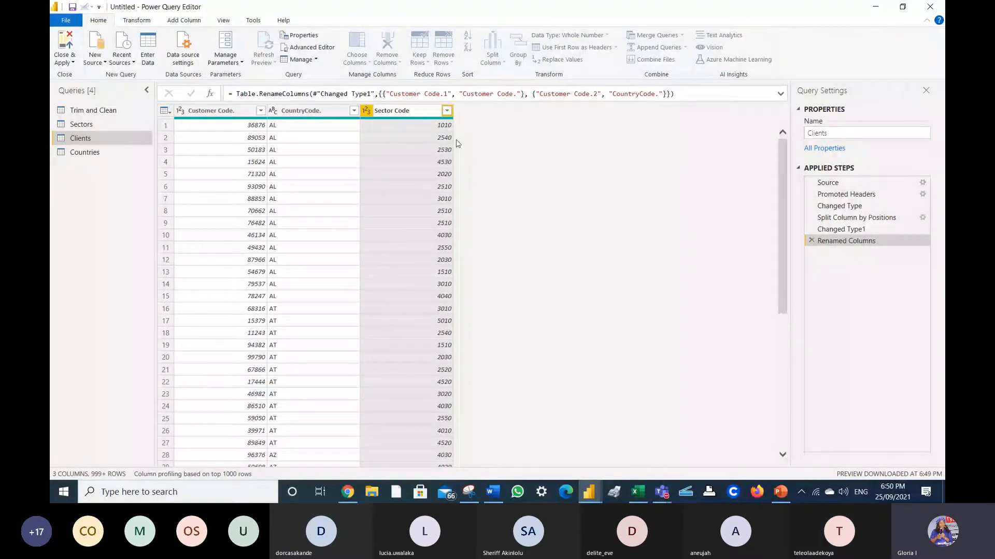
{"action": "key", "text": "Return"}
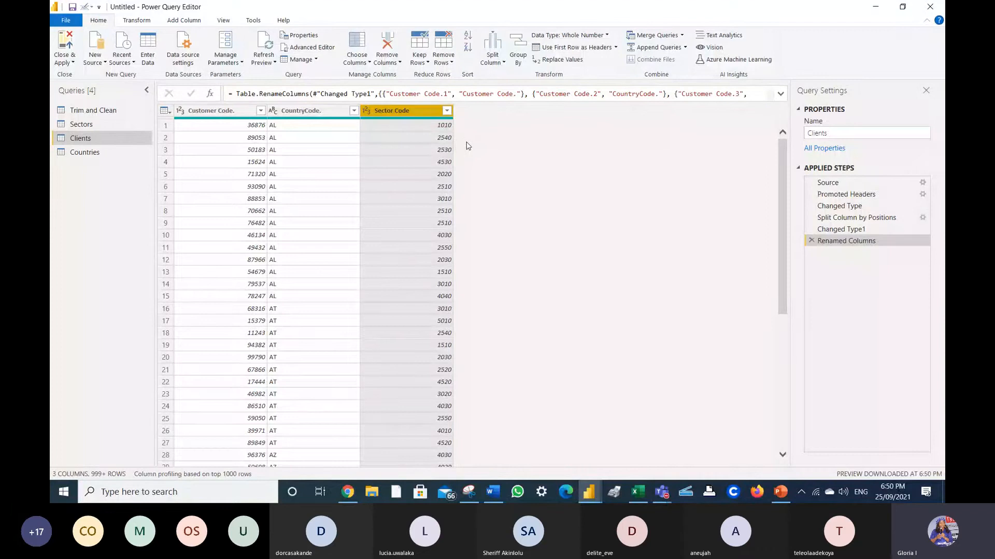
- Change the Customer Code. column's data type to Text
{"action": "left_click", "coordinate": [180, 111]}
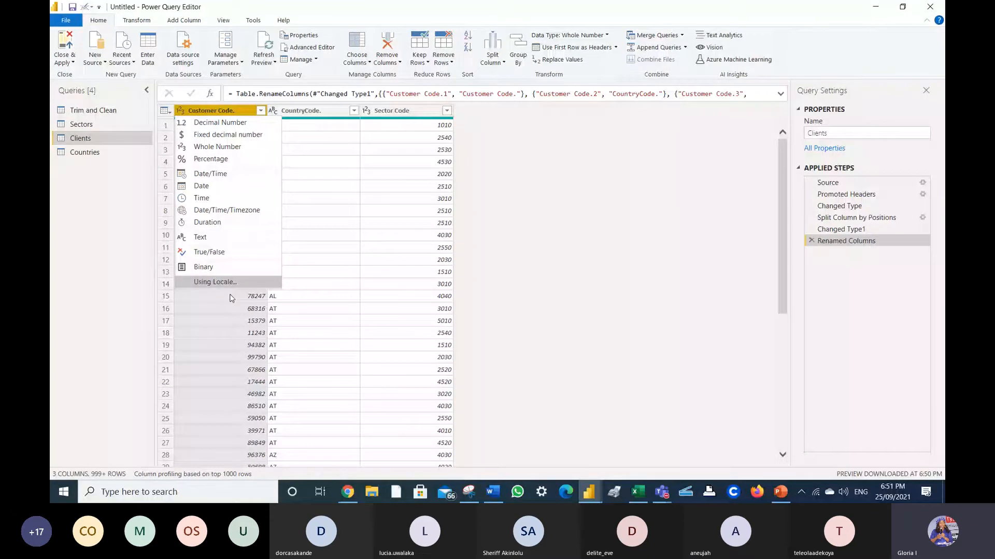
{"action": "left_click", "coordinate": [231, 320]}
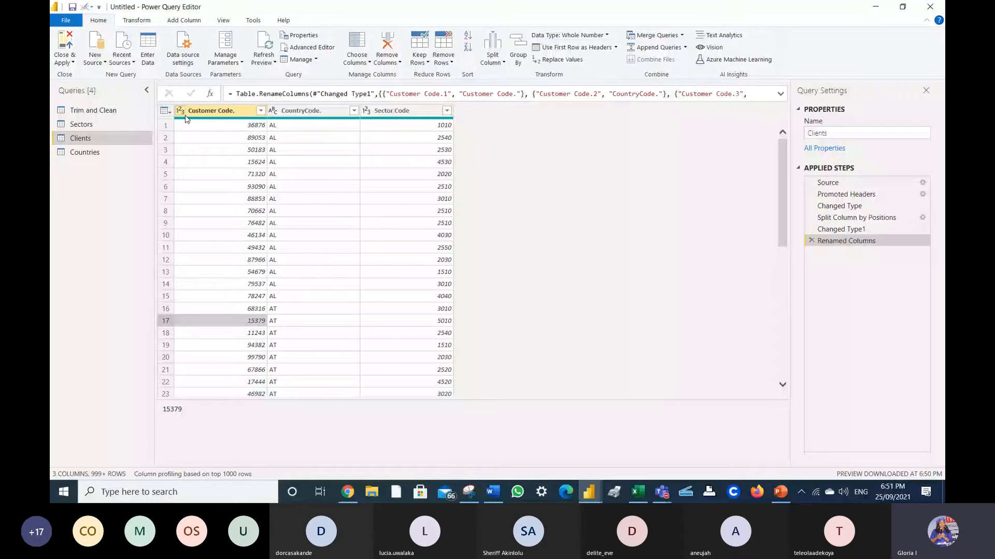
{"action": "mouse_move", "coordinate": [186, 119]}
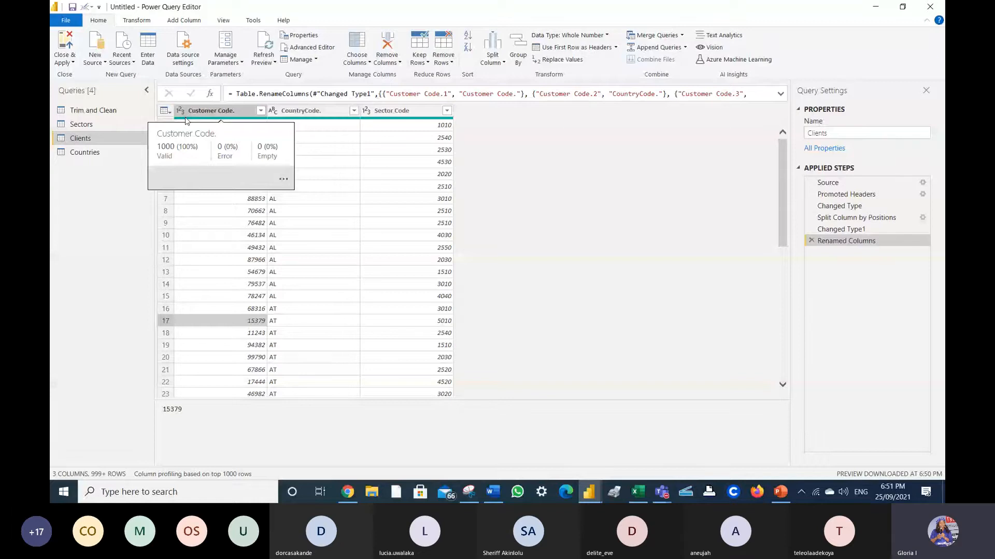
{"action": "left_click", "coordinate": [181, 110]}
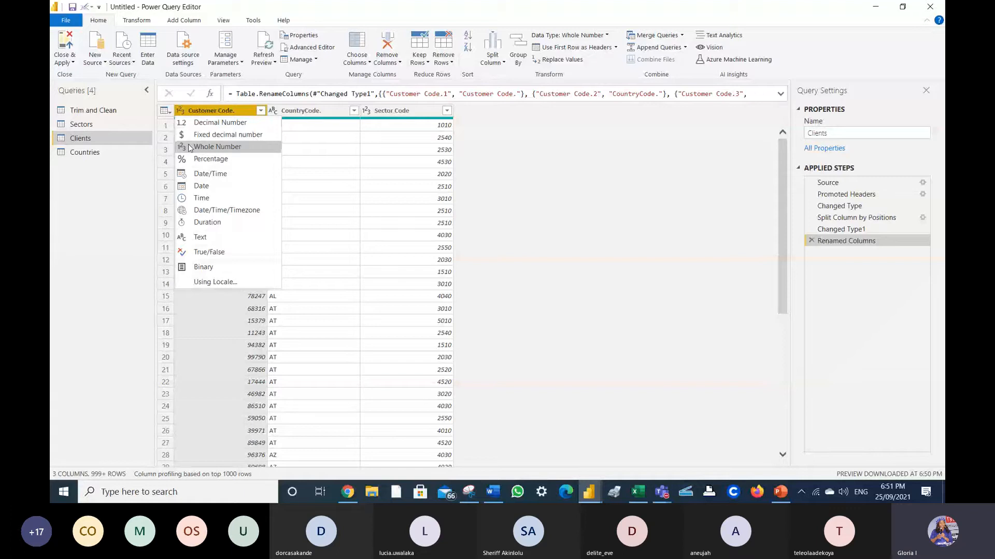
{"action": "left_click", "coordinate": [207, 238]}
{"action": "left_click", "coordinate": [395, 241]}
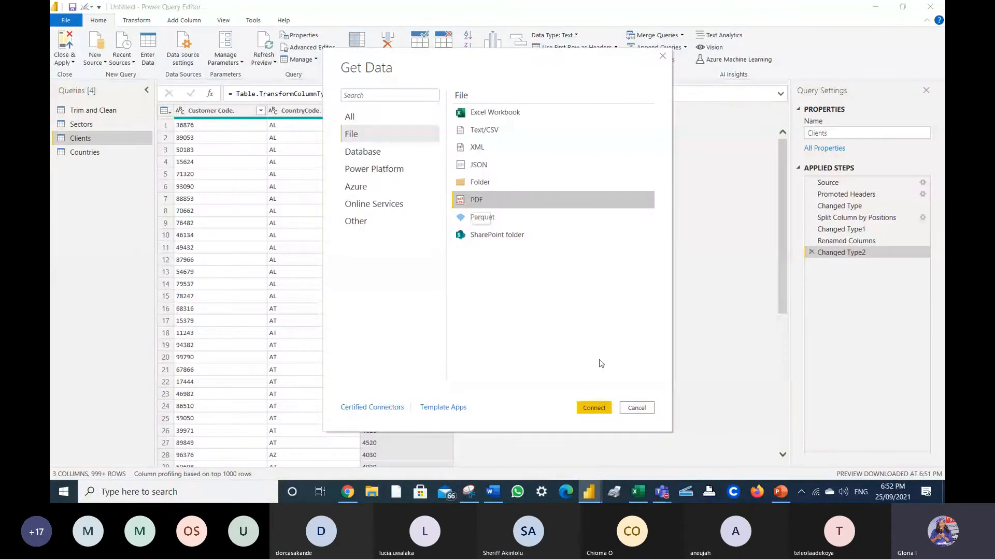
- Locate Construction details.pdf on the Desktop and open it as a data source
{"action": "left_click", "coordinate": [604, 409]}
{"action": "type", "text": "co"}
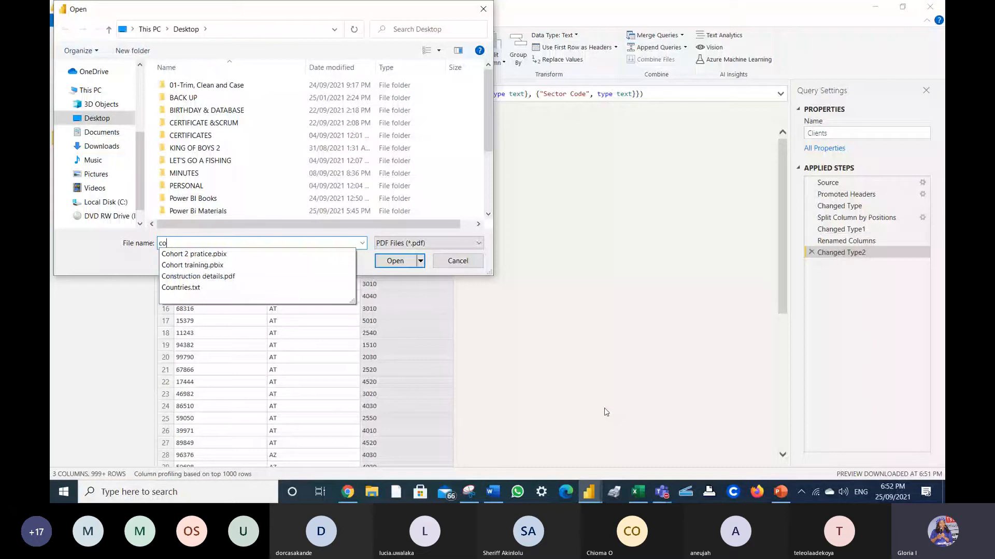
{"action": "type", "text": "u"}
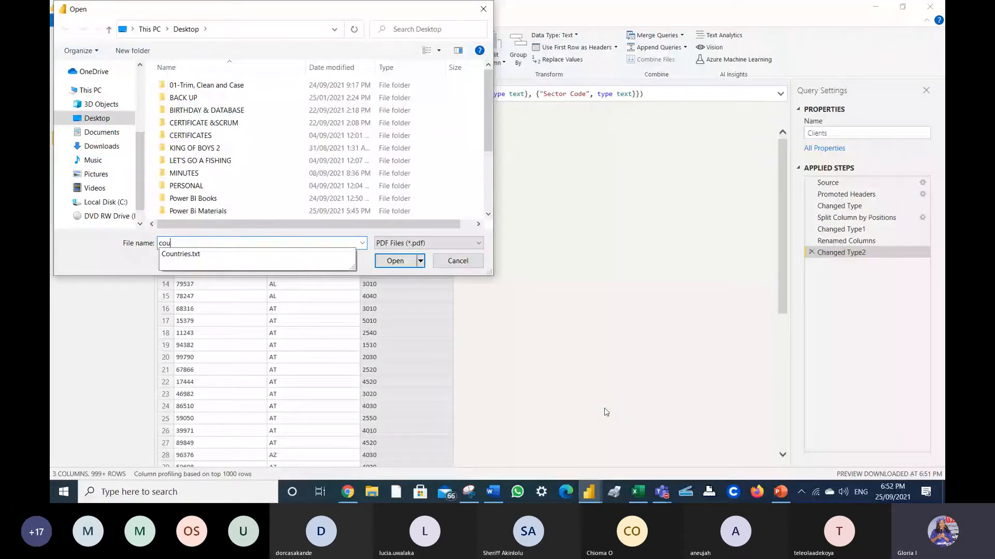
{"action": "key", "text": "BackSpace"}
{"action": "key", "text": "BackSpace"}
{"action": "key", "text": "BackSpace"}
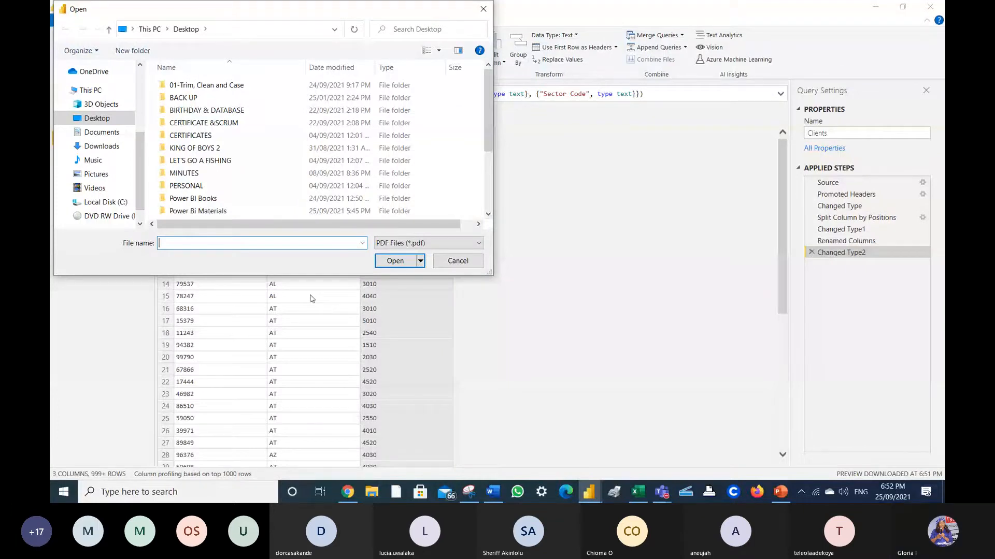
{"action": "scroll", "coordinate": [125, 202], "scroll_direction": "down", "scroll_amount": 1}
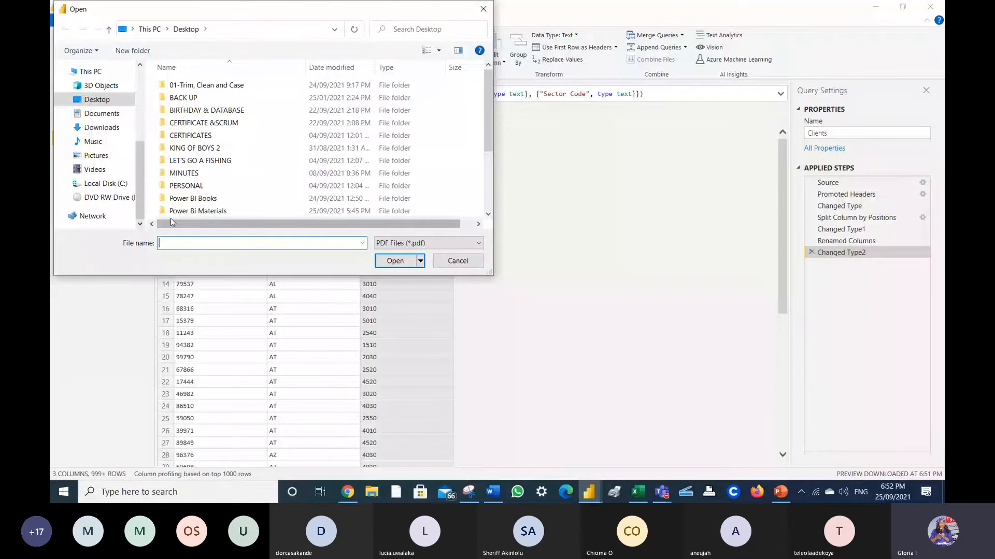
{"action": "double_click", "coordinate": [174, 211]}
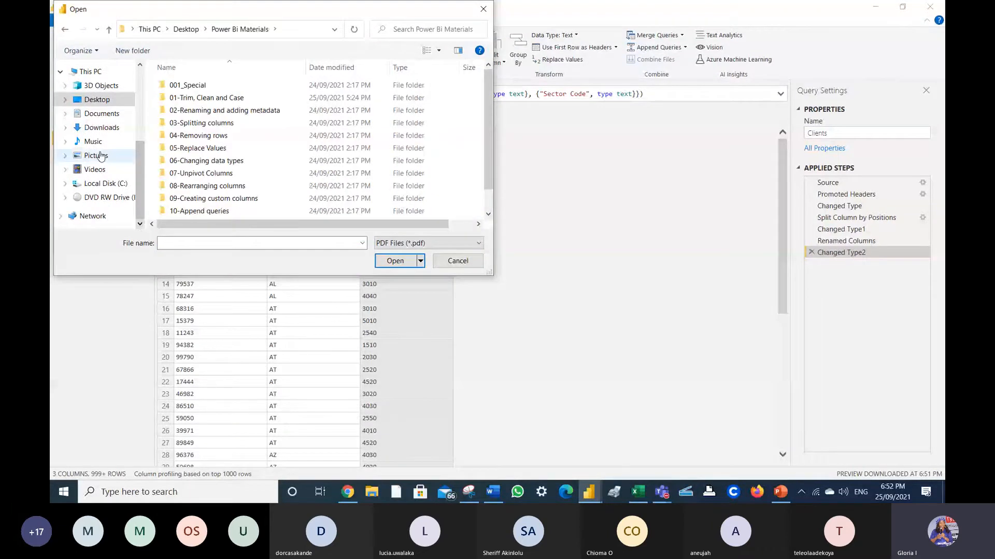
{"action": "left_click", "coordinate": [194, 240]}
{"action": "key", "text": "alt+Up"}
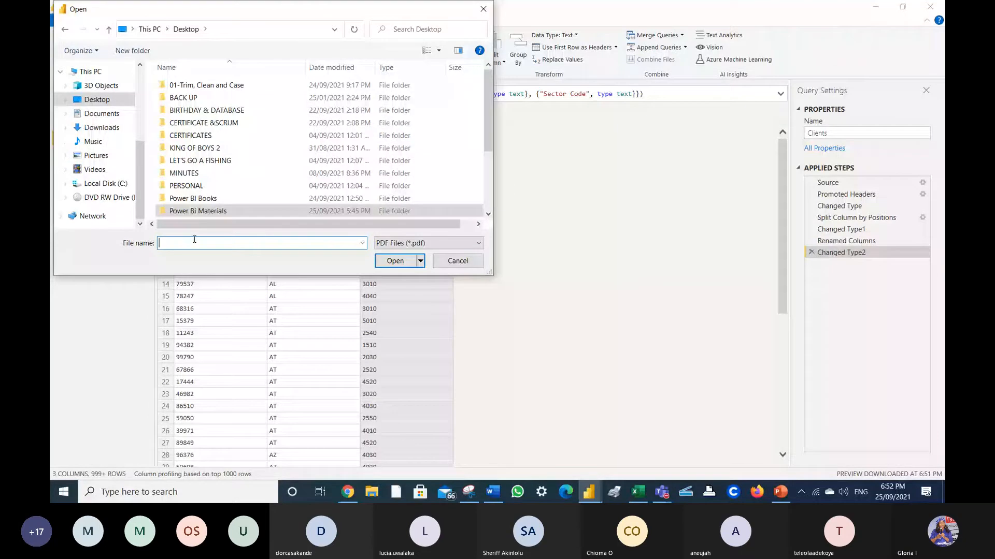
{"action": "type", "text": "con"}
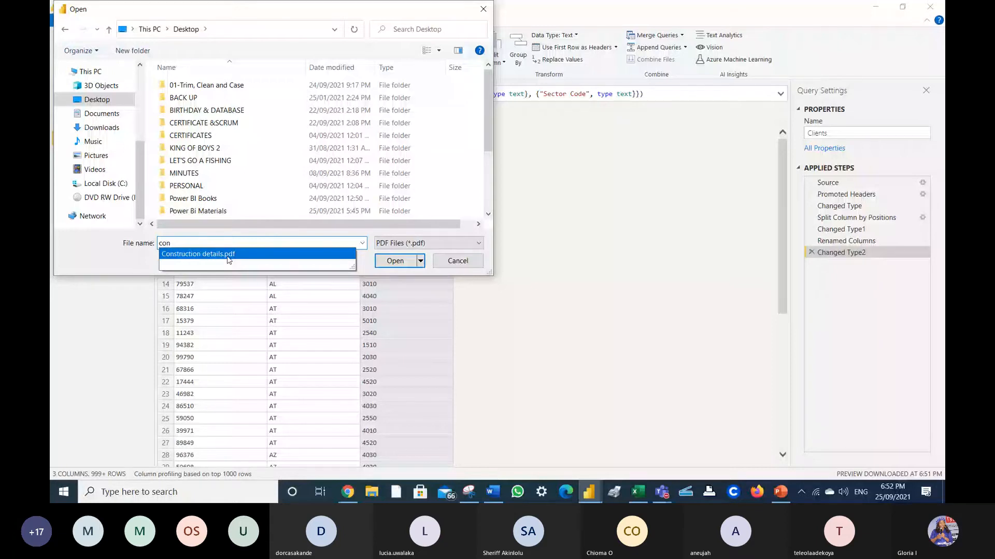
{"action": "left_click", "coordinate": [392, 264]}
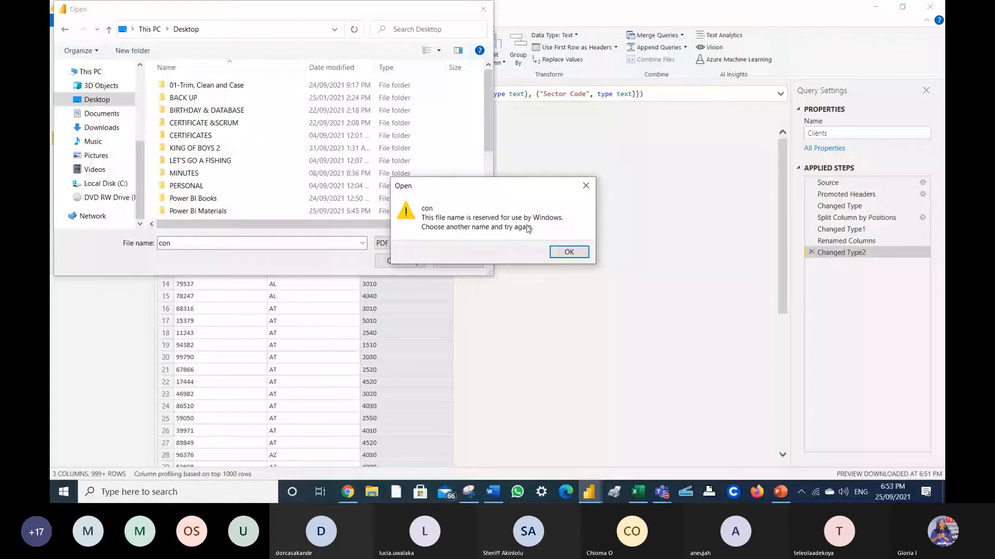
{"action": "key", "text": "Return"}
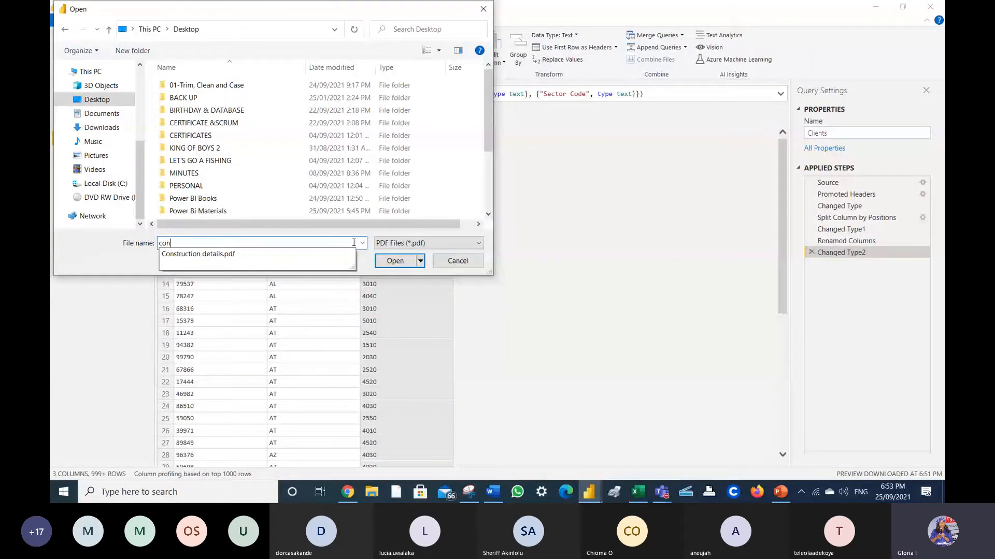
{"action": "key", "text": "Escape"}
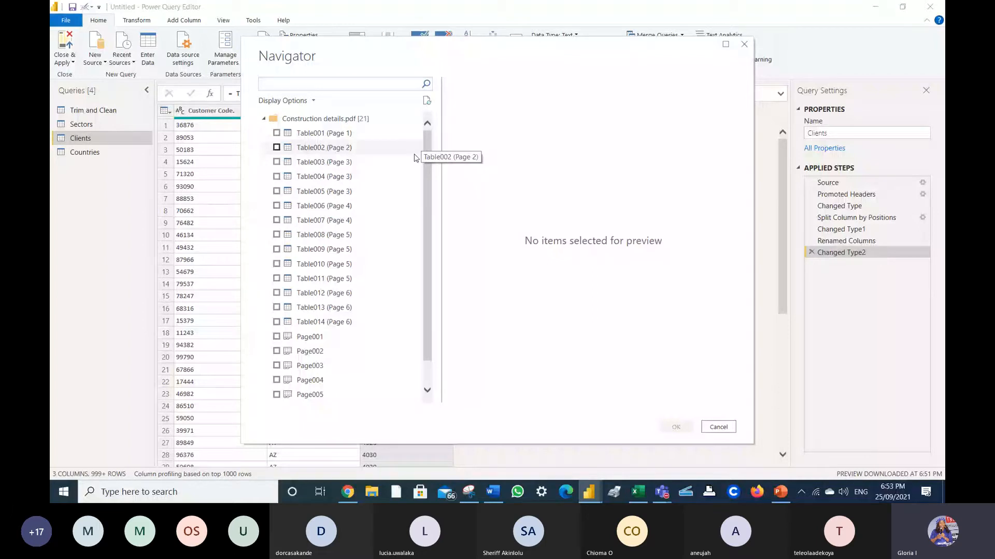
- Preview the PDF's tables and load only Table003 (Page 3)
{"action": "left_click", "coordinate": [276, 162]}
{"action": "left_click", "coordinate": [276, 177]}
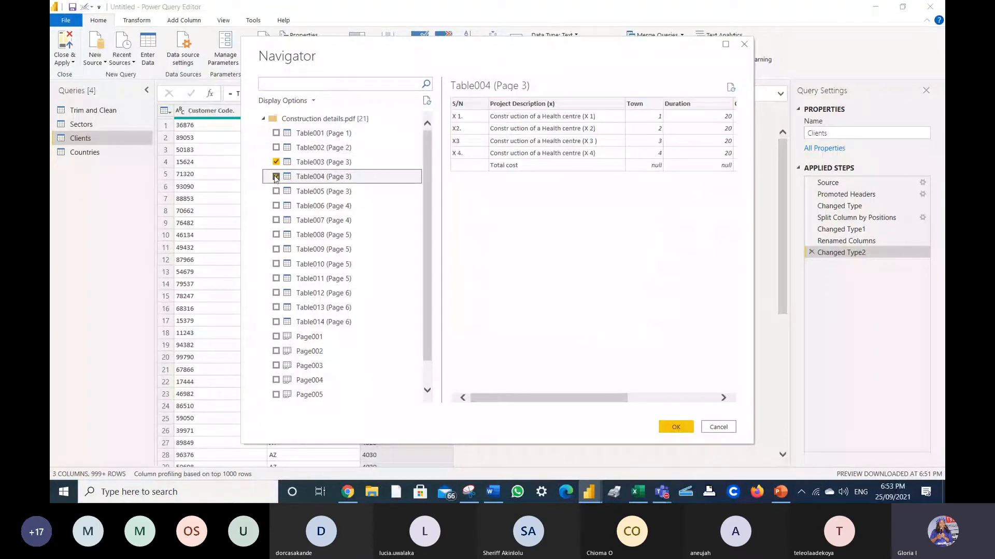
{"action": "left_click", "coordinate": [277, 191]}
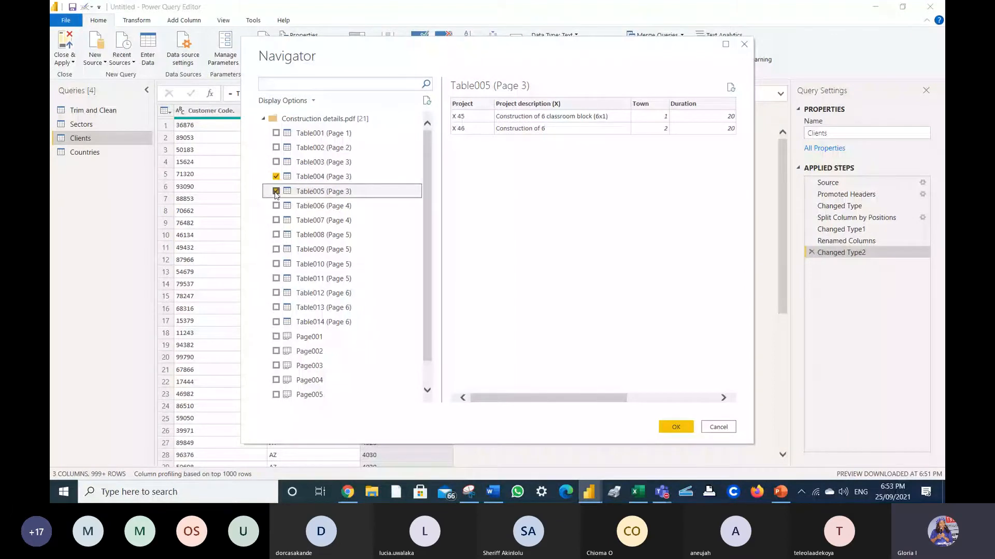
{"action": "left_click", "coordinate": [276, 176]}
{"action": "left_click", "coordinate": [276, 162]}
{"action": "left_click", "coordinate": [276, 149]}
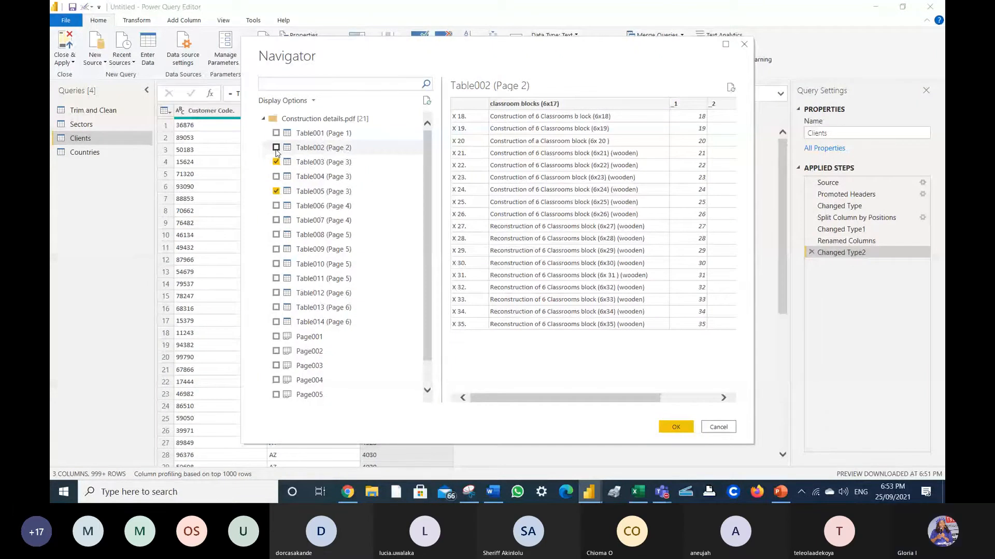
{"action": "left_click", "coordinate": [277, 192]}
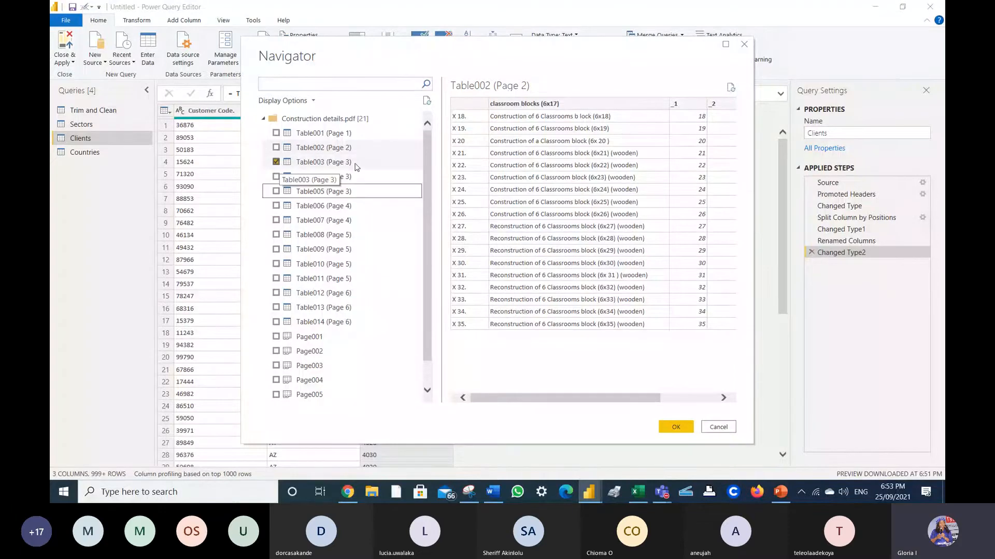
{"action": "left_click", "coordinate": [681, 427]}
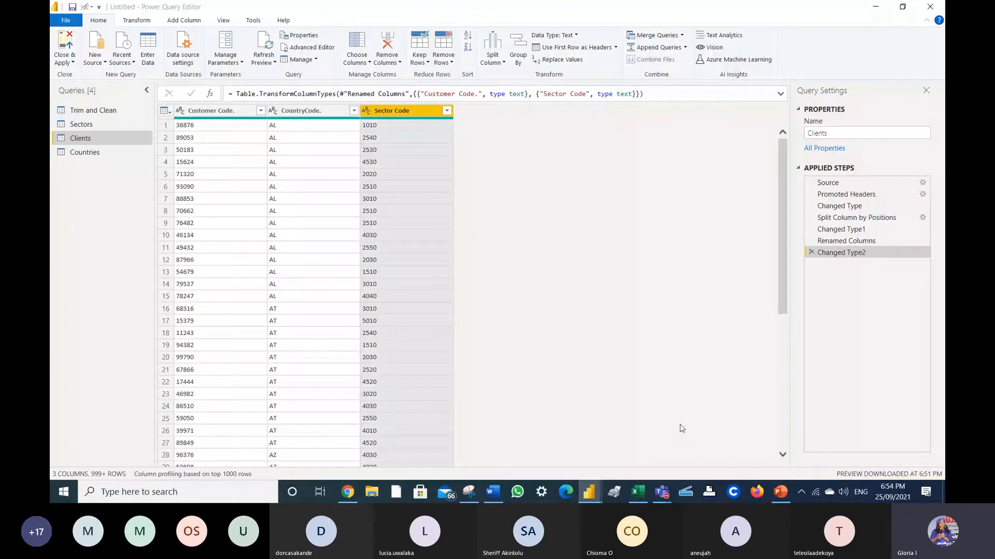
- Rename the Table003 (Page 3) query to Construction
{"action": "right_click", "coordinate": [94, 166]}
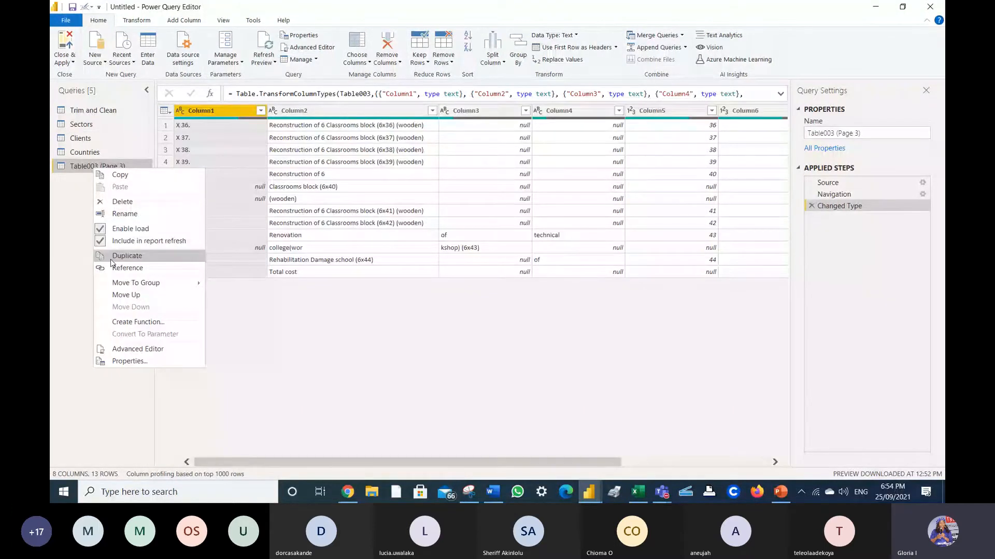
{"action": "left_click", "coordinate": [133, 214]}
{"action": "type", "text": "Co"}
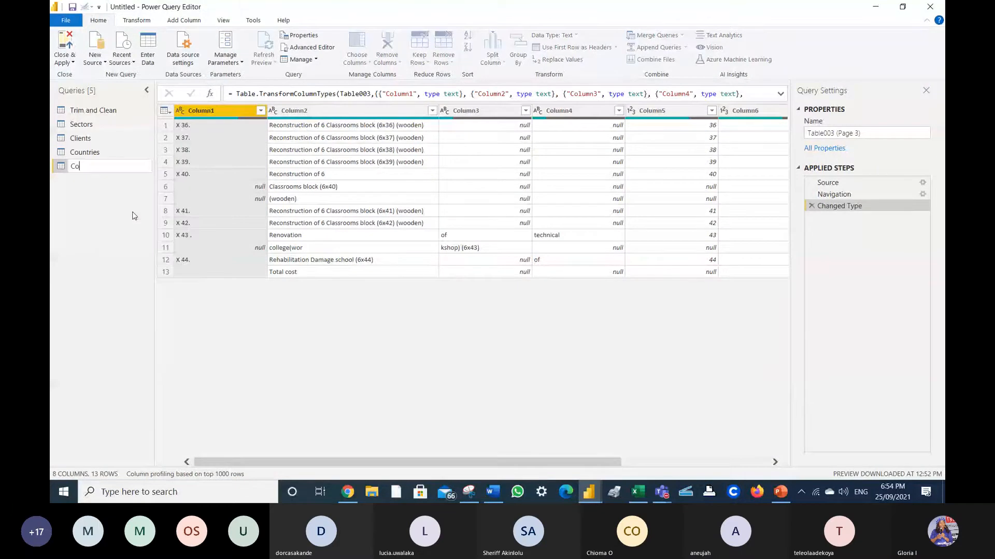
{"action": "type", "text": "m"}
{"action": "type", "text": "struct"}
{"action": "type", "text": "ion"}
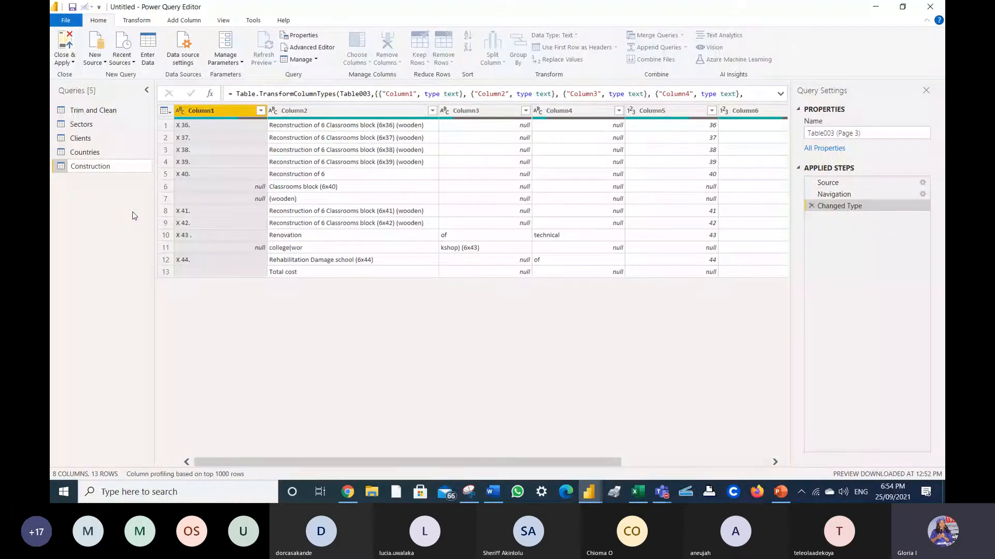
{"action": "key", "text": "Return"}
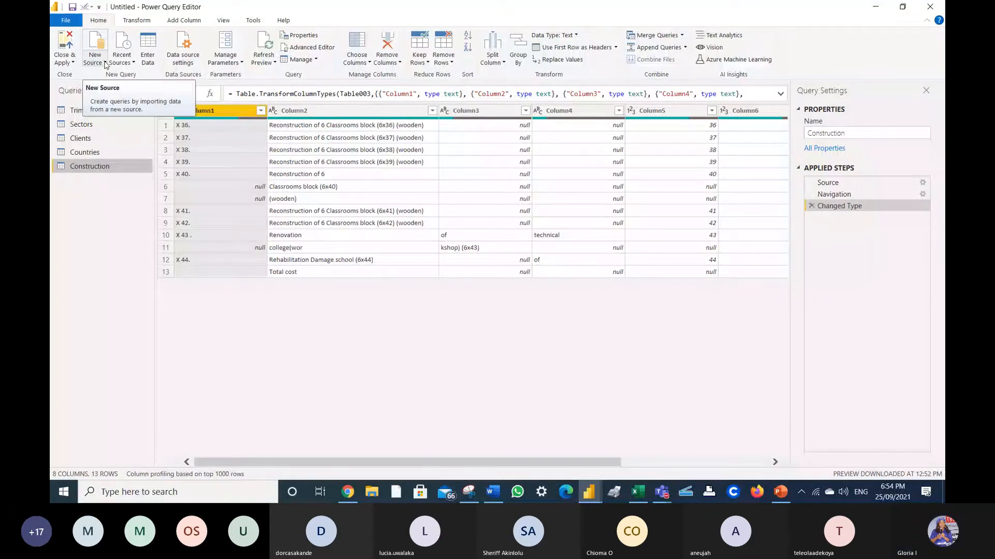
- Add a Web source using the boxofficemojo all-time world URL copied from the Word document
{"action": "left_click", "coordinate": [105, 63]}
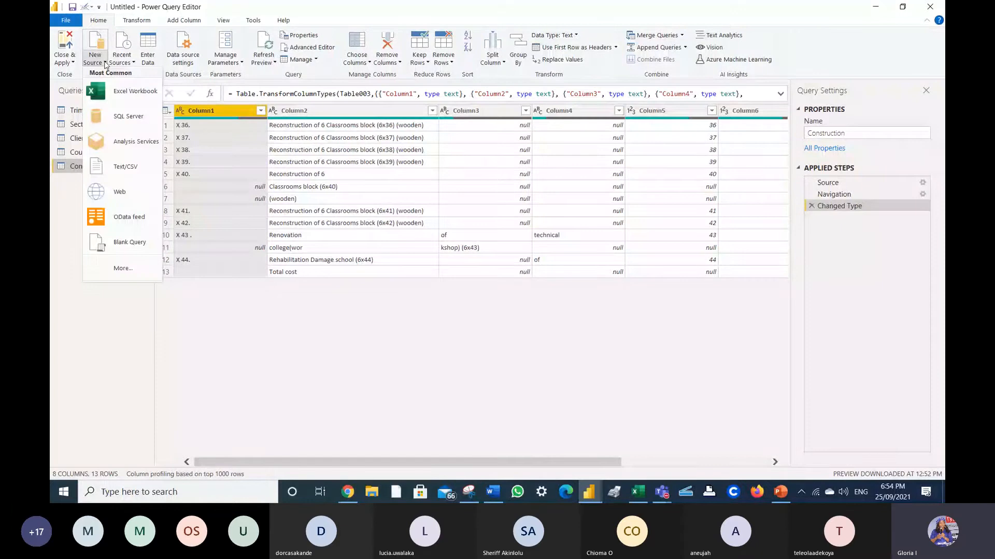
{"action": "left_click", "coordinate": [125, 195]}
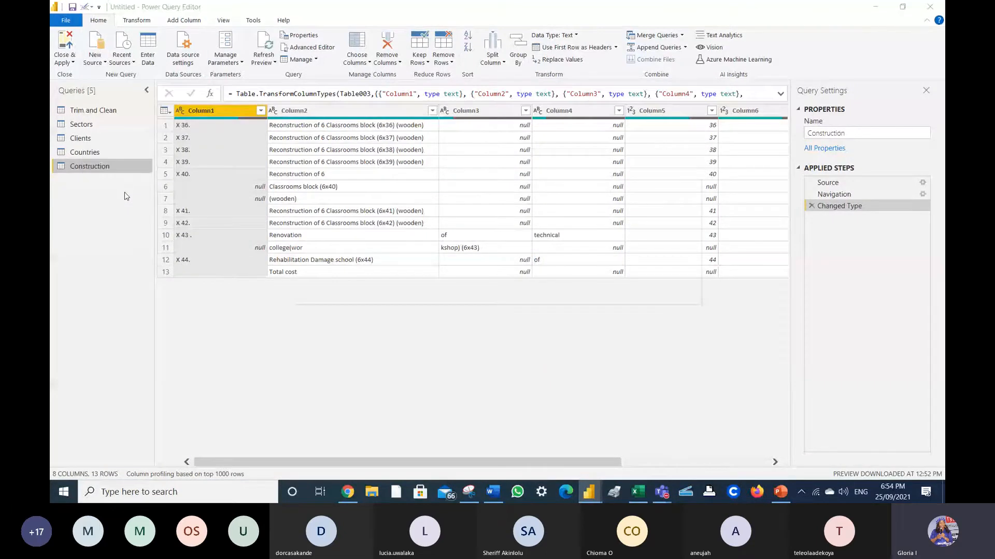
{"action": "key", "text": "alt+Tab"}
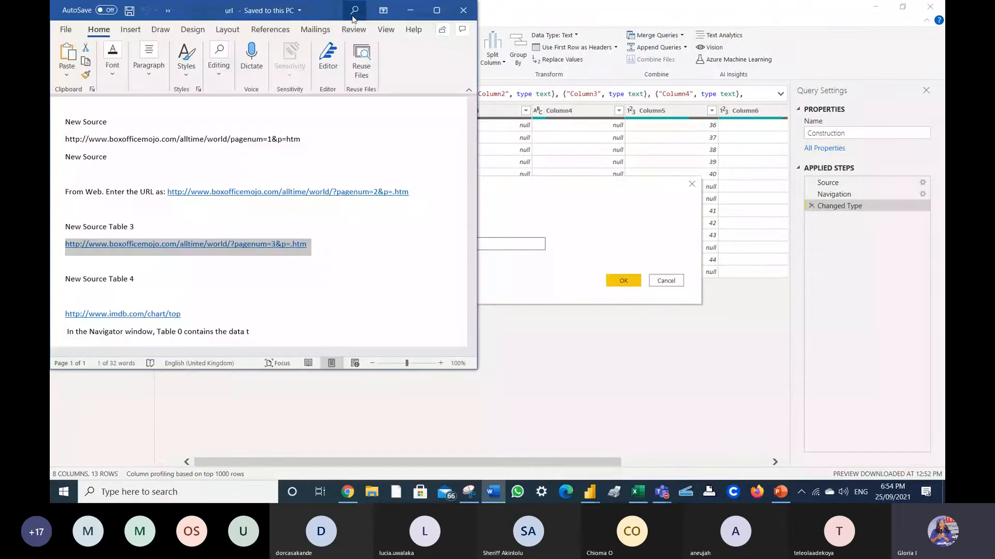
{"action": "left_click", "coordinate": [411, 9]}
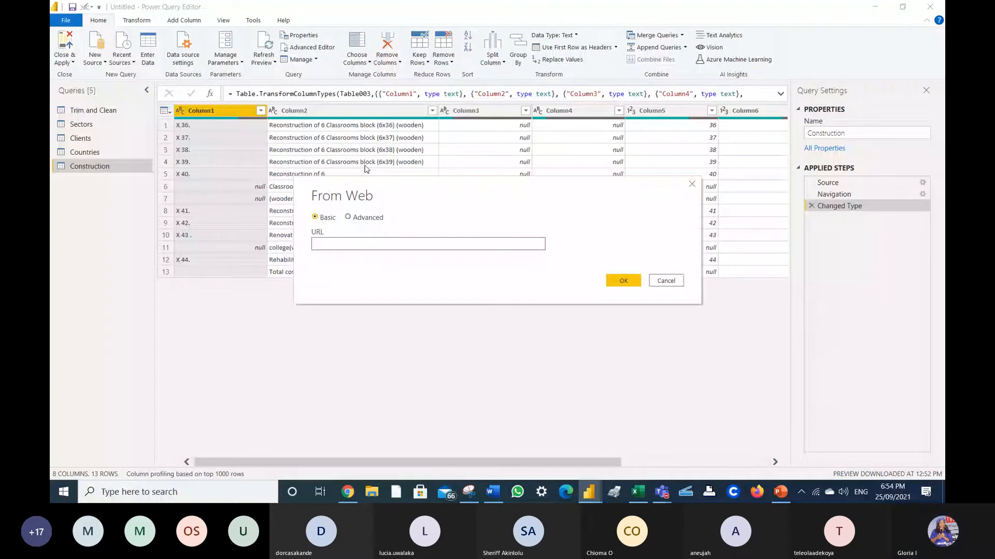
{"action": "key", "text": "ctrl+v"}
{"action": "left_click", "coordinate": [627, 281]}
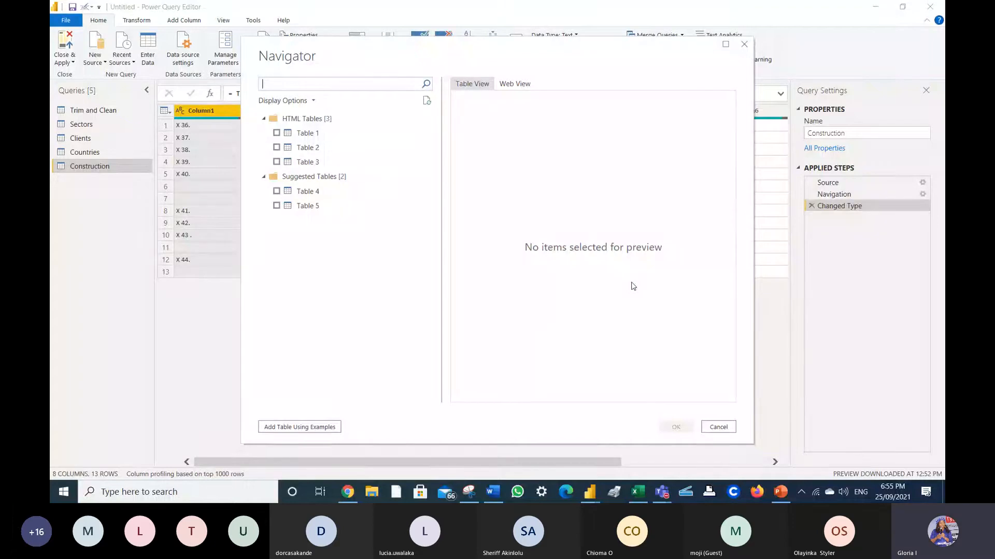
- In Navigator, tick Table 2 and Table 3, leave Table 1 unticked, and load them
{"action": "left_click", "coordinate": [276, 133]}
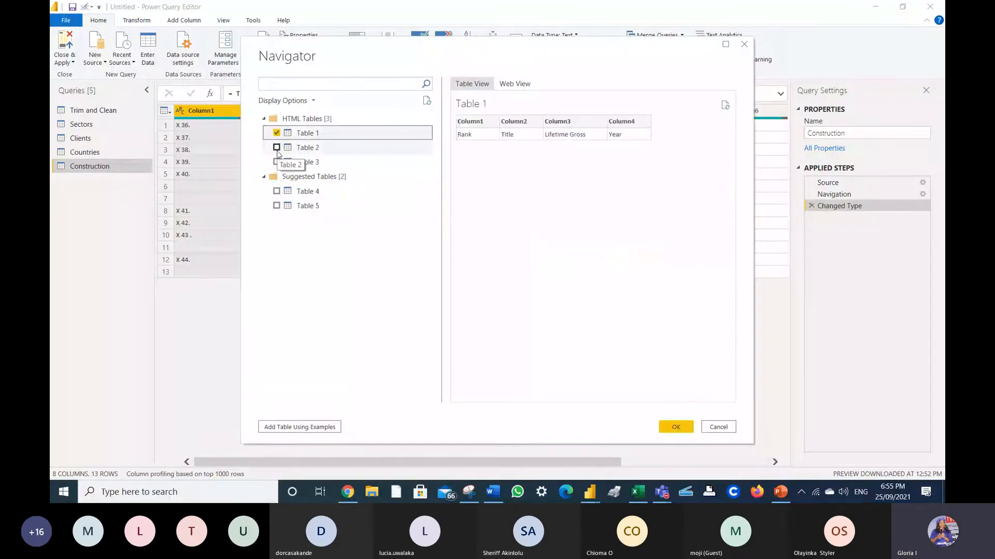
{"action": "left_click", "coordinate": [276, 152]}
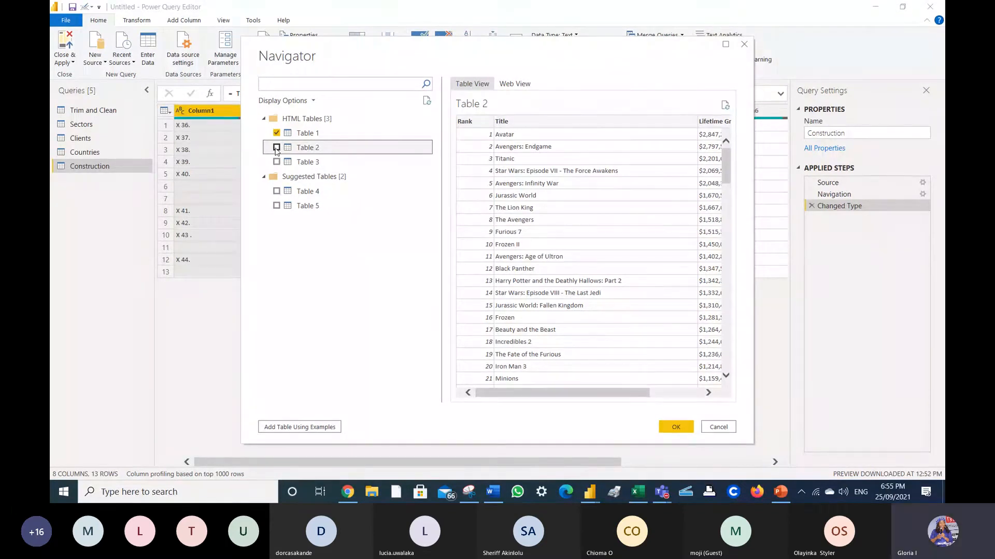
{"action": "left_click", "coordinate": [276, 147]}
{"action": "left_click", "coordinate": [276, 161]}
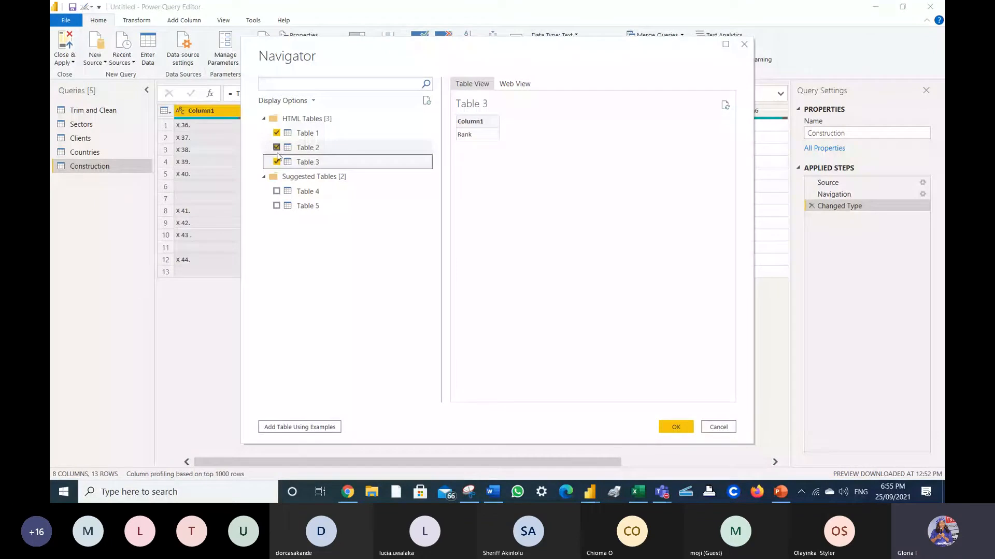
{"action": "left_click", "coordinate": [277, 133]}
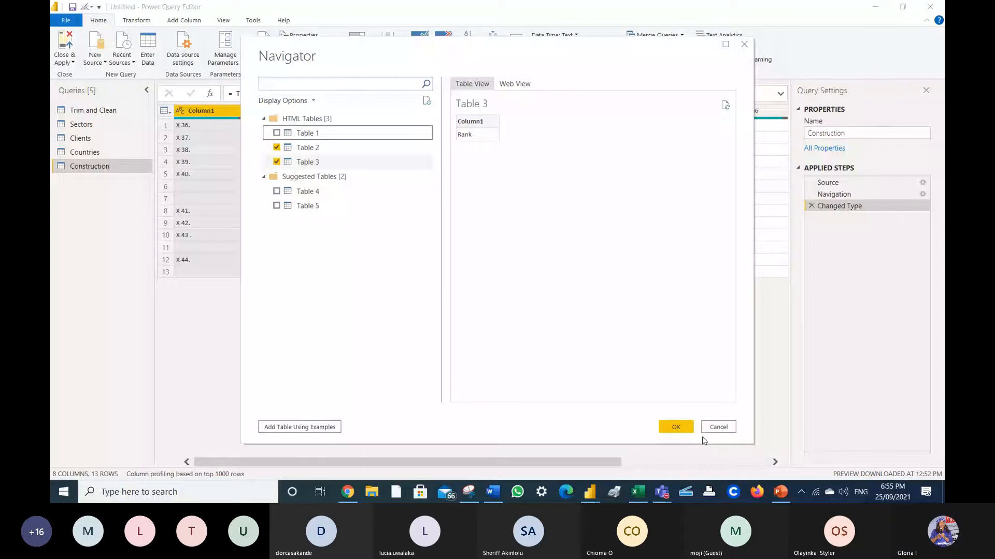
{"action": "left_click", "coordinate": [681, 430]}
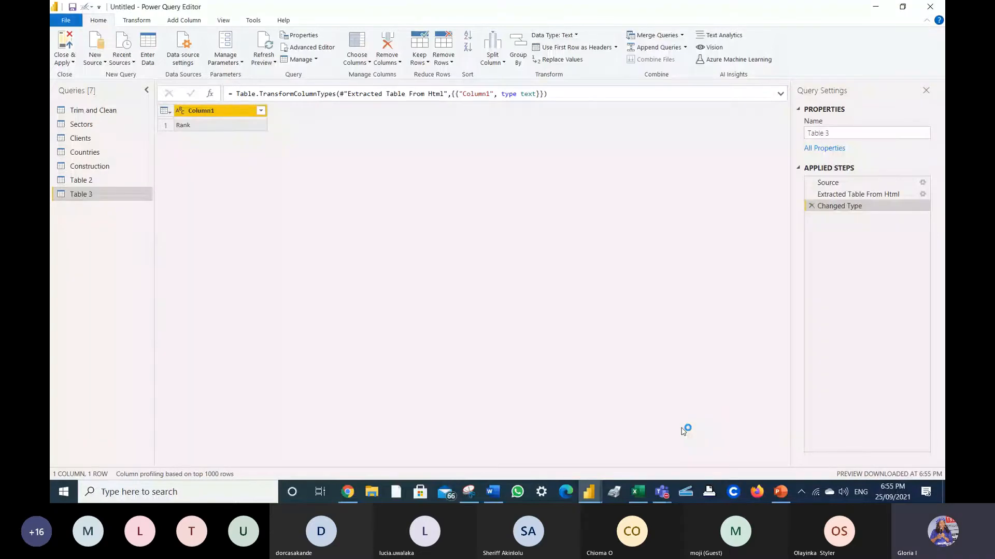
- Review the new Table 2 query's 200 box-office rows, keeping its name, then bring up New Source
{"action": "double_click", "coordinate": [116, 180]}
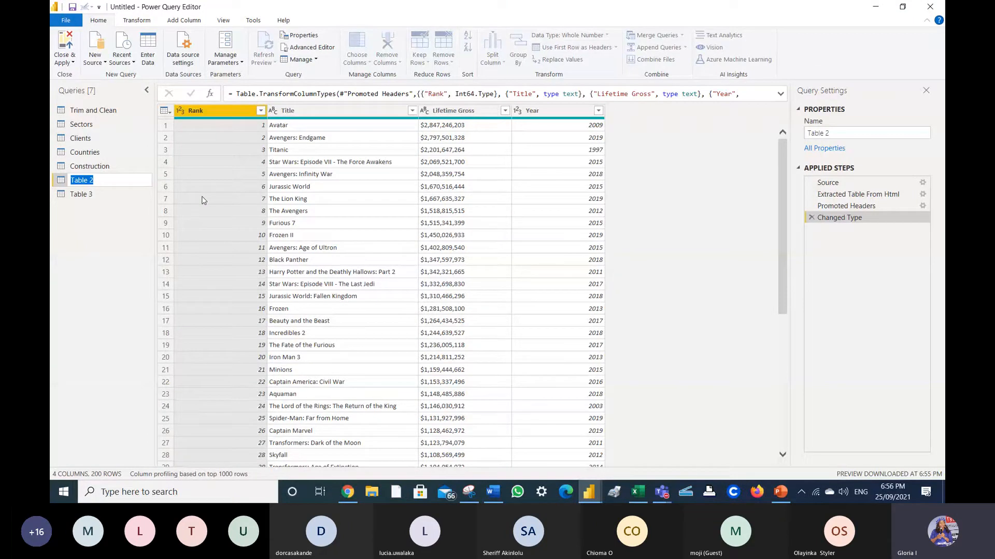
{"action": "left_click", "coordinate": [115, 208]}
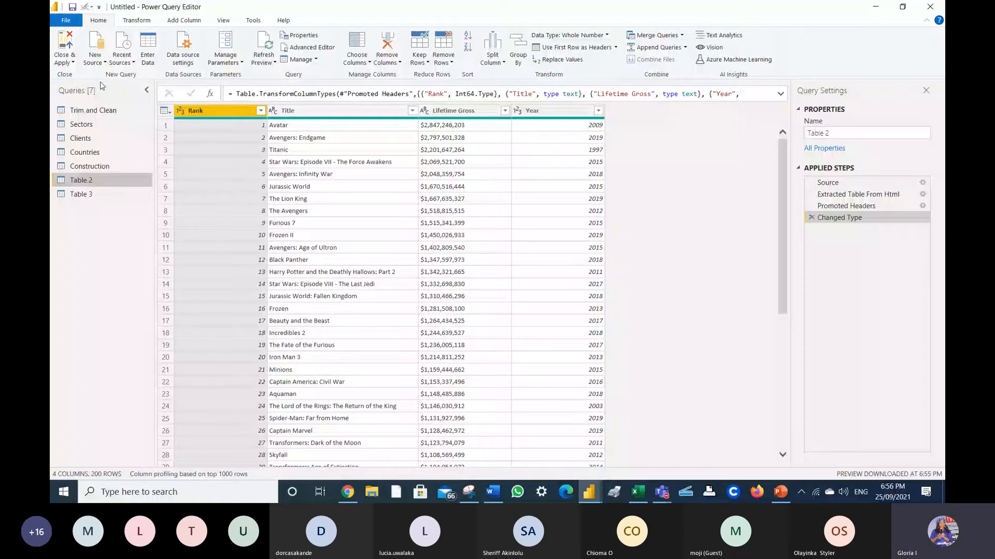
{"action": "left_click", "coordinate": [95, 59]}
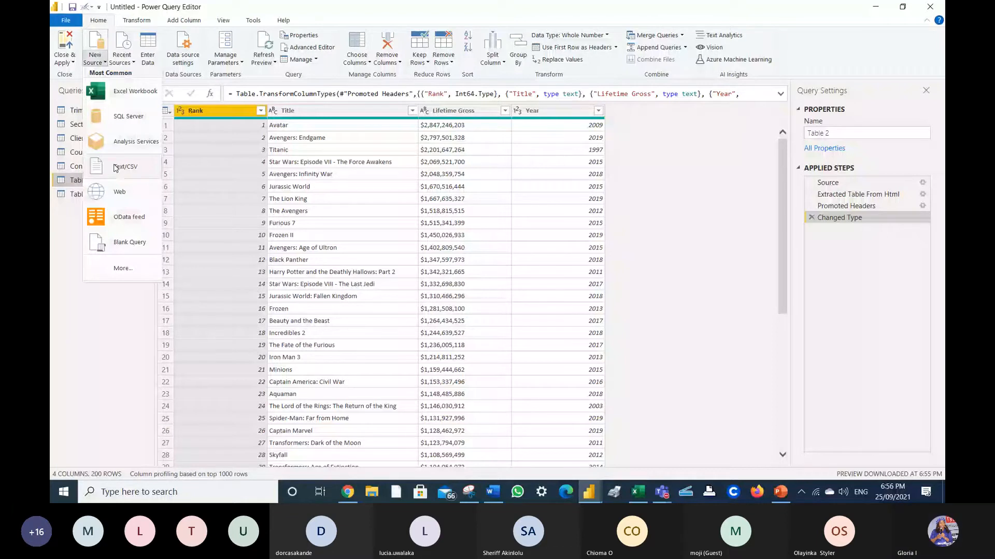
- Choose Text/CSV as the new source and search the Desktop for the London expenses file
{"action": "left_click", "coordinate": [116, 168]}
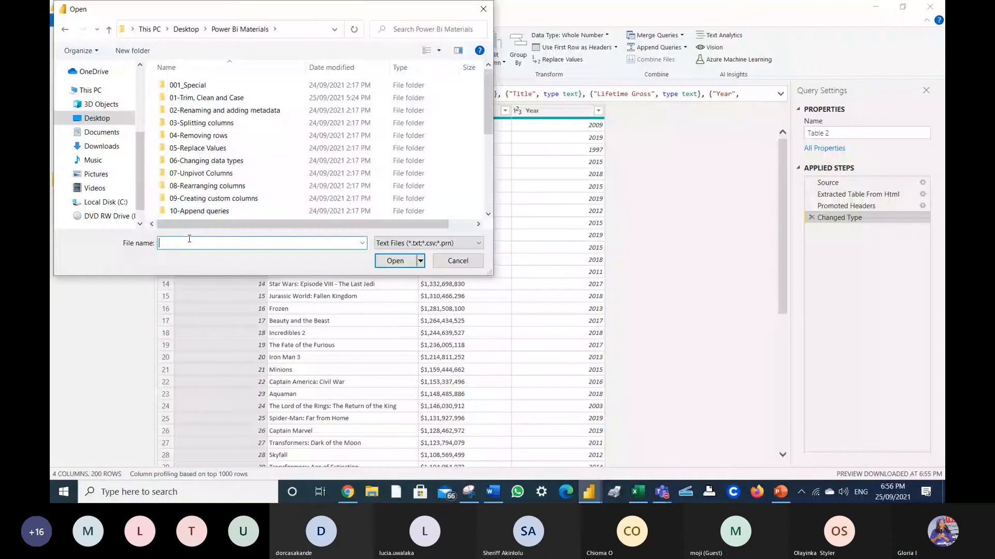
{"action": "type", "text": "londo"}
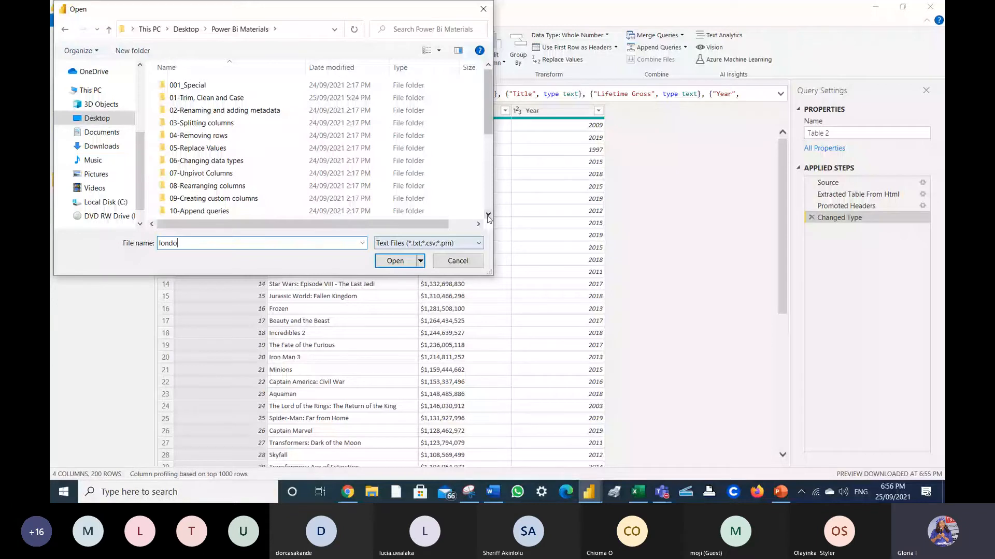
{"action": "scroll", "coordinate": [489, 218], "scroll_direction": "down", "scroll_amount": 5}
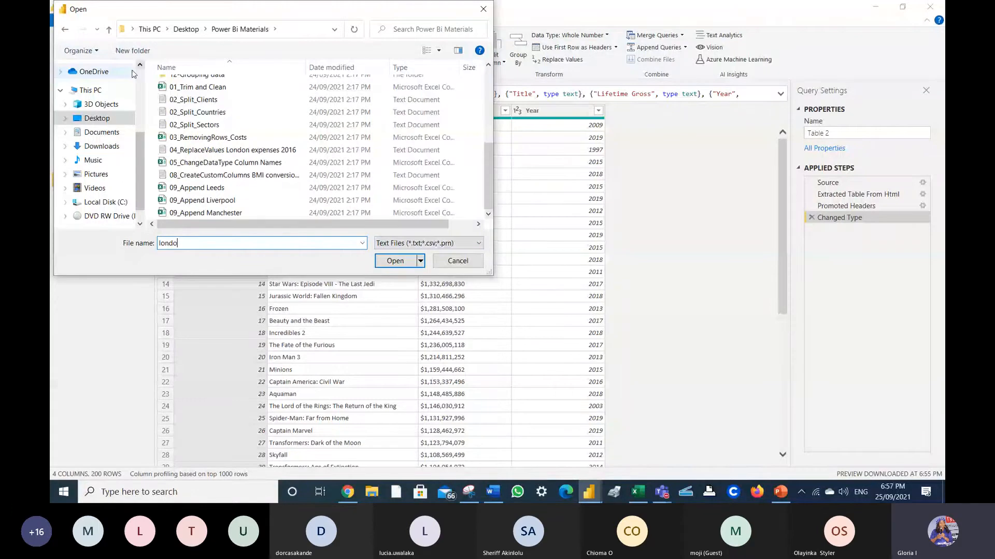
{"action": "left_click", "coordinate": [220, 247]}
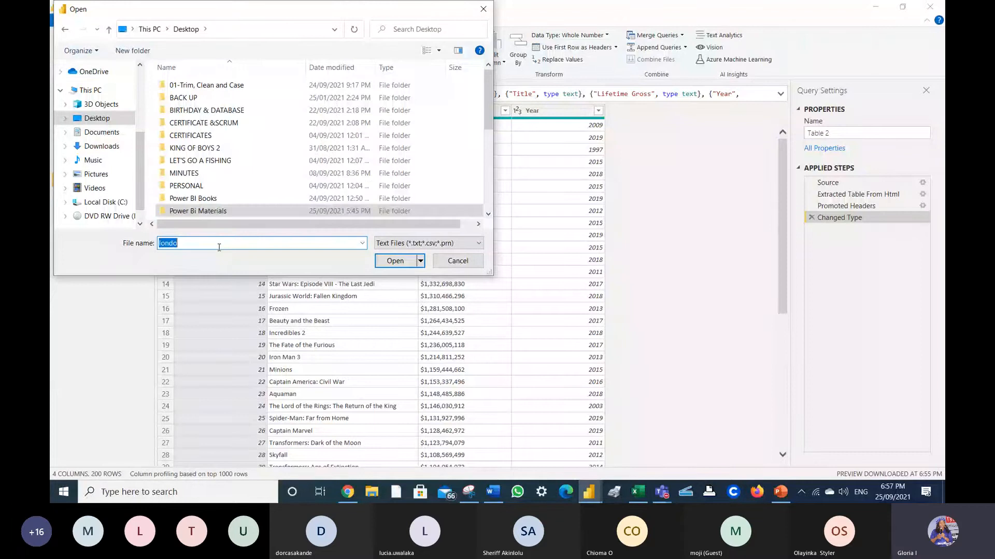
{"action": "type", "text": "Lon"}
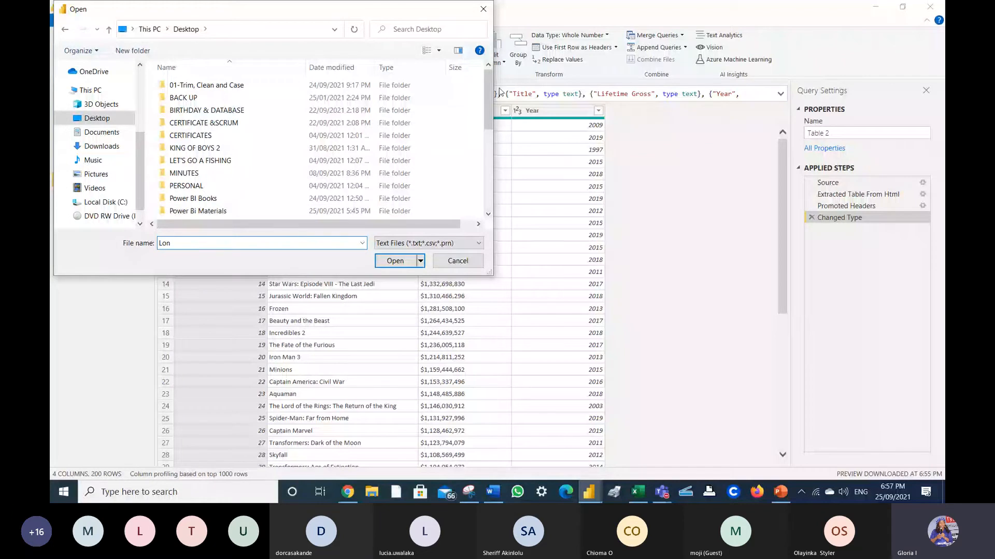
{"action": "left_click_drag", "start_coordinate": [489, 93], "coordinate": [496, 153]}
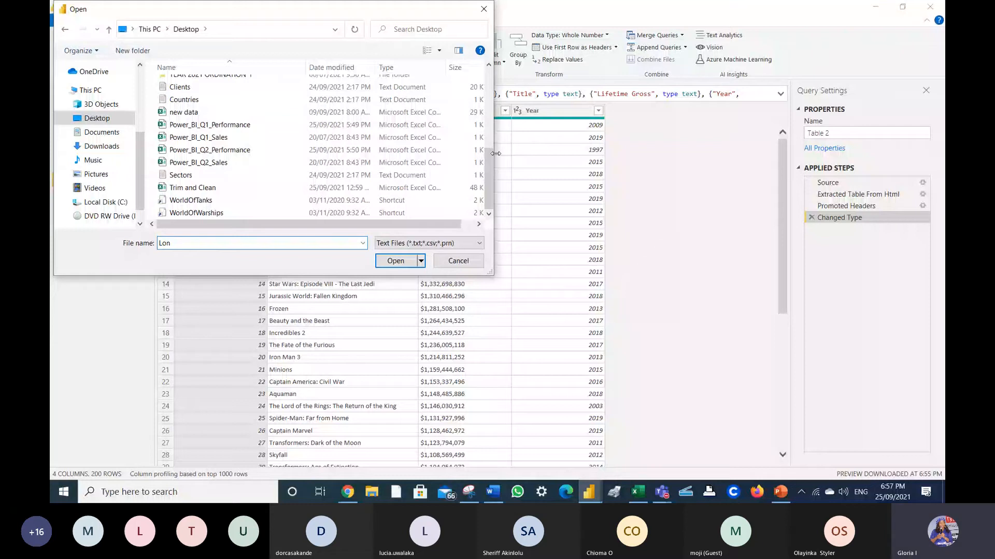
{"action": "left_click_drag", "start_coordinate": [490, 161], "coordinate": [491, 136]}
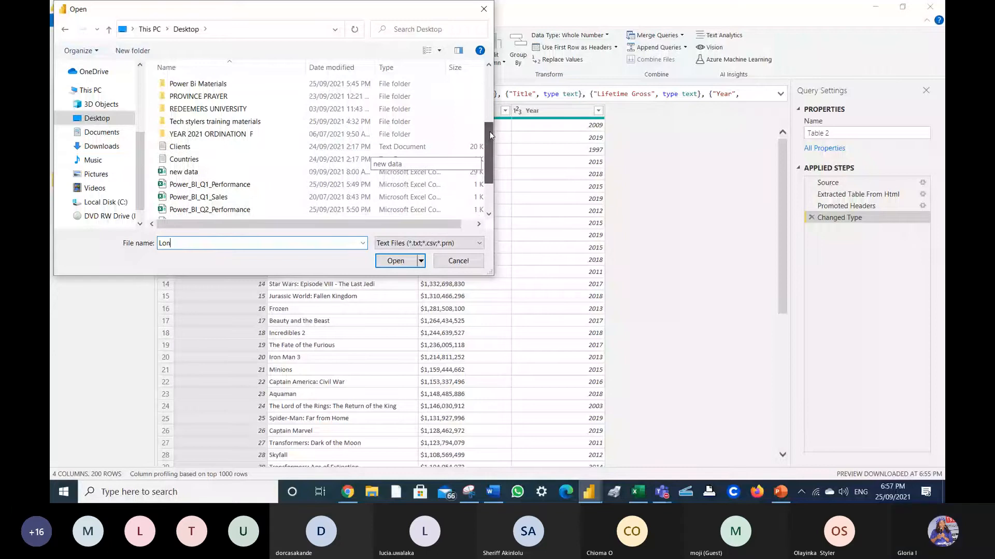
{"action": "left_click_drag", "start_coordinate": [491, 136], "coordinate": [490, 83]}
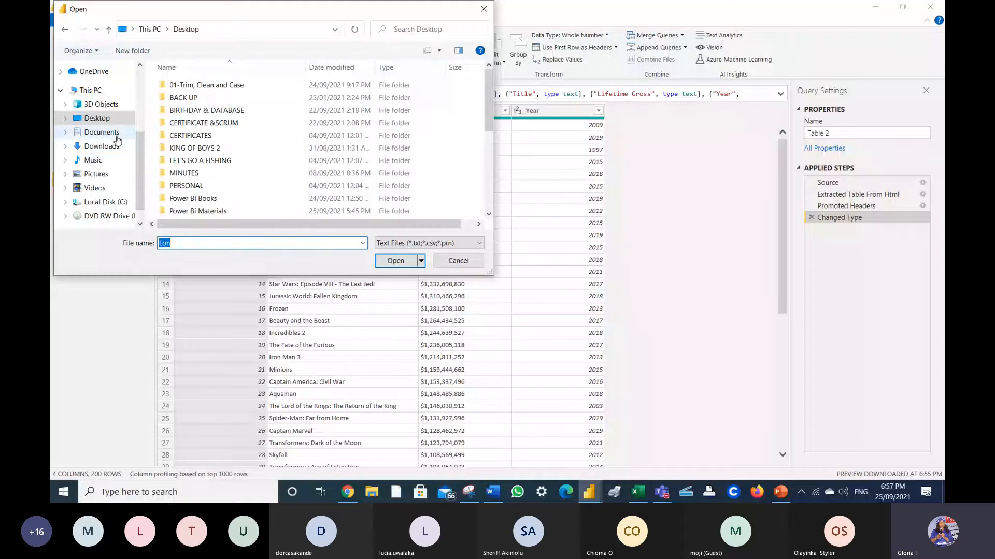
- Open London expenses 2016 from Quick access recent files
{"action": "left_click", "coordinate": [117, 137]}
{"action": "scroll", "coordinate": [139, 68], "scroll_direction": "up", "scroll_amount": 3}
{"action": "left_click", "coordinate": [98, 90]}
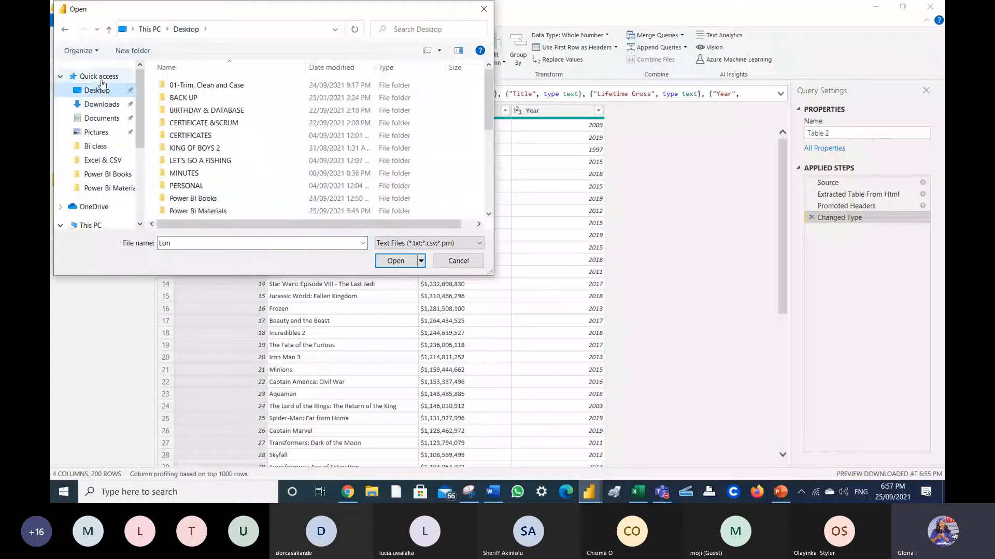
{"action": "left_click", "coordinate": [98, 77]}
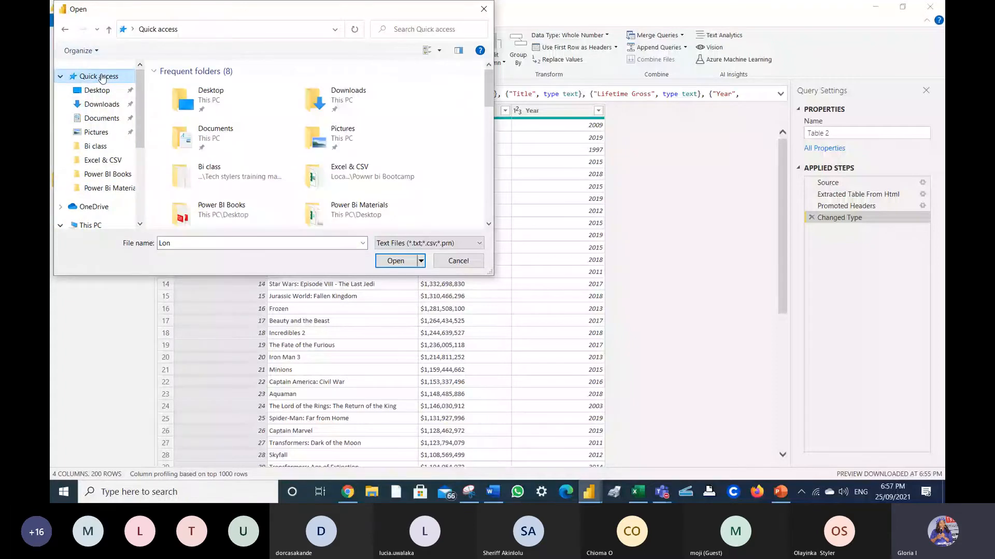
{"action": "left_click", "coordinate": [488, 224]}
{"action": "left_click", "coordinate": [488, 224]}
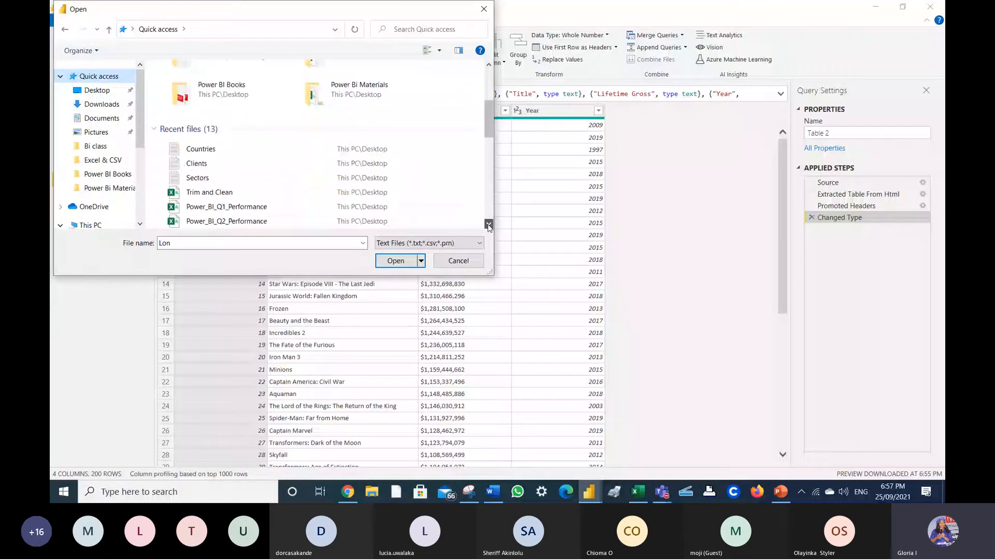
{"action": "left_click", "coordinate": [488, 224]}
{"action": "left_click", "coordinate": [222, 177]}
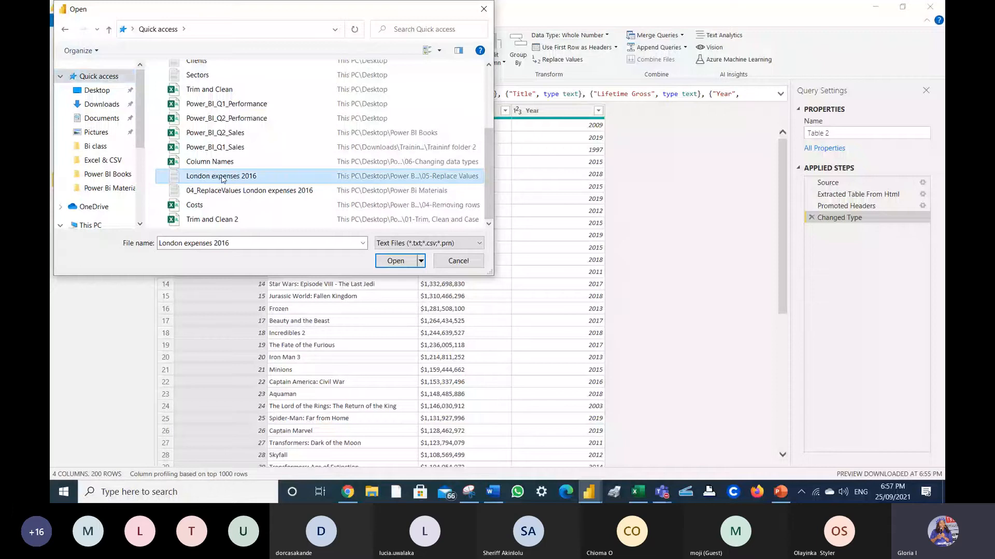
{"action": "left_click", "coordinate": [395, 261]}
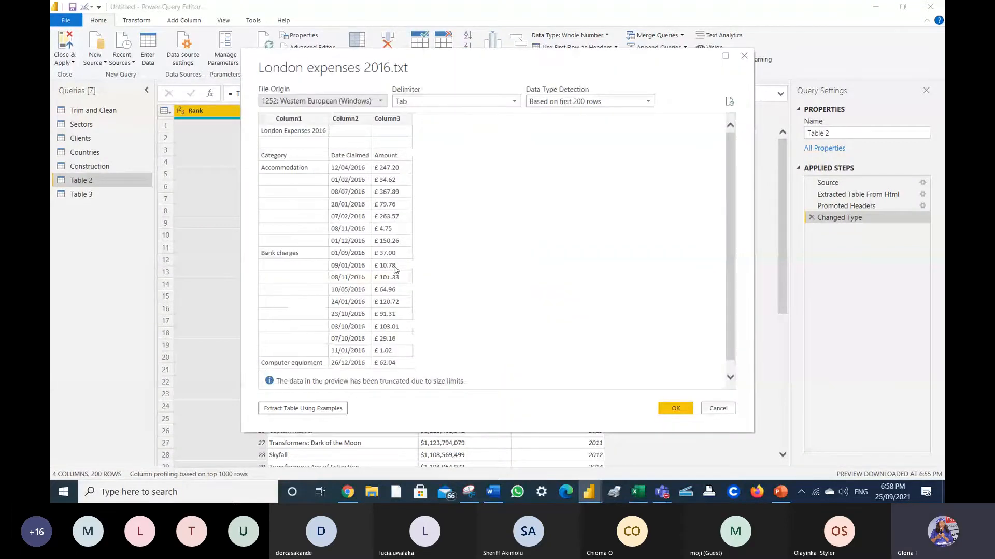
- Load the tab-delimited London expenses 2016.txt preview into the Power Query Editor
{"action": "left_click", "coordinate": [672, 408]}
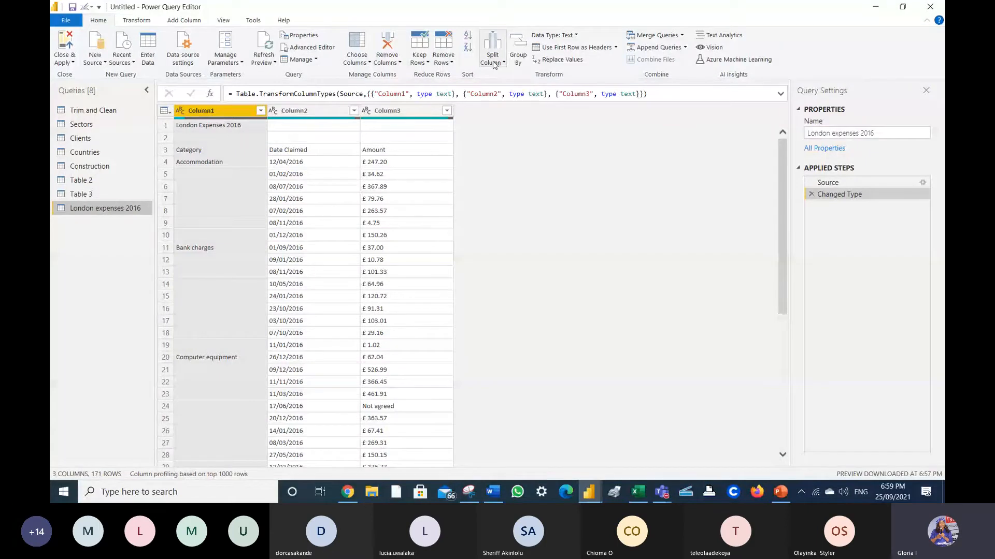
- Remove the top 3 rows from the London expenses 2016 query
{"action": "left_click", "coordinate": [443, 57]}
{"action": "left_click", "coordinate": [460, 76]}
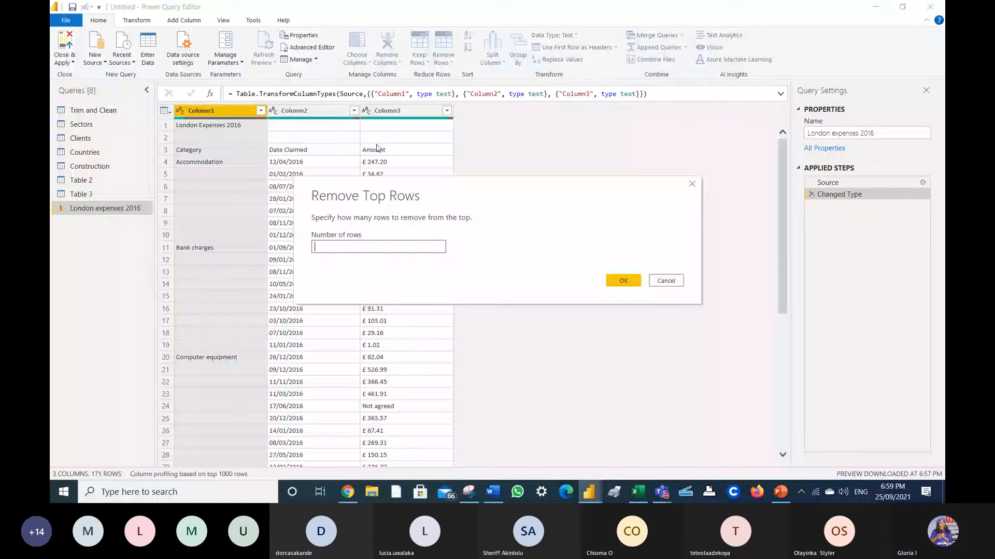
{"action": "type", "text": "3"}
{"action": "left_click", "coordinate": [623, 281]}
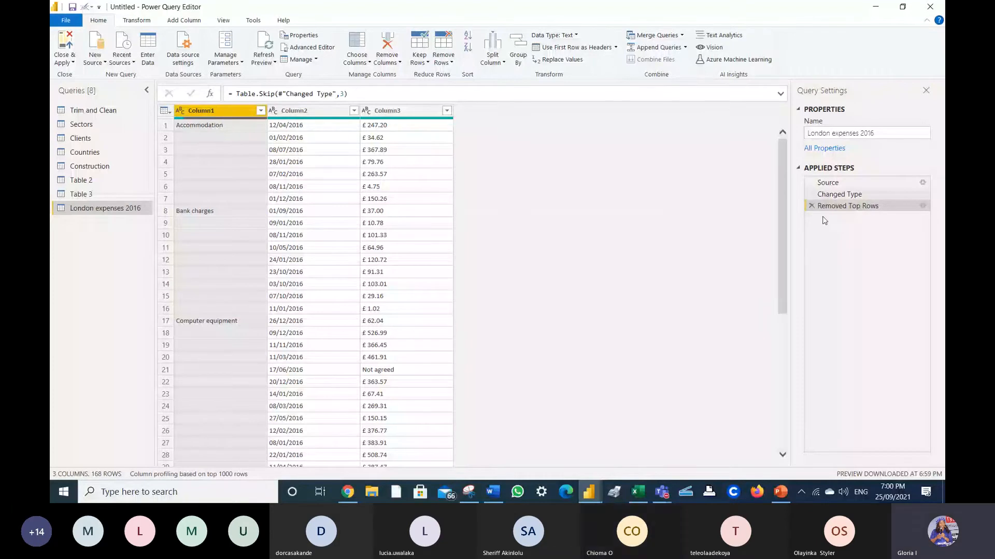
- Delete the three-row Removed Top Rows step and remove only the top 2 rows instead
{"action": "left_click", "coordinate": [812, 206]}
{"action": "left_click", "coordinate": [444, 54]}
{"action": "left_click", "coordinate": [462, 80]}
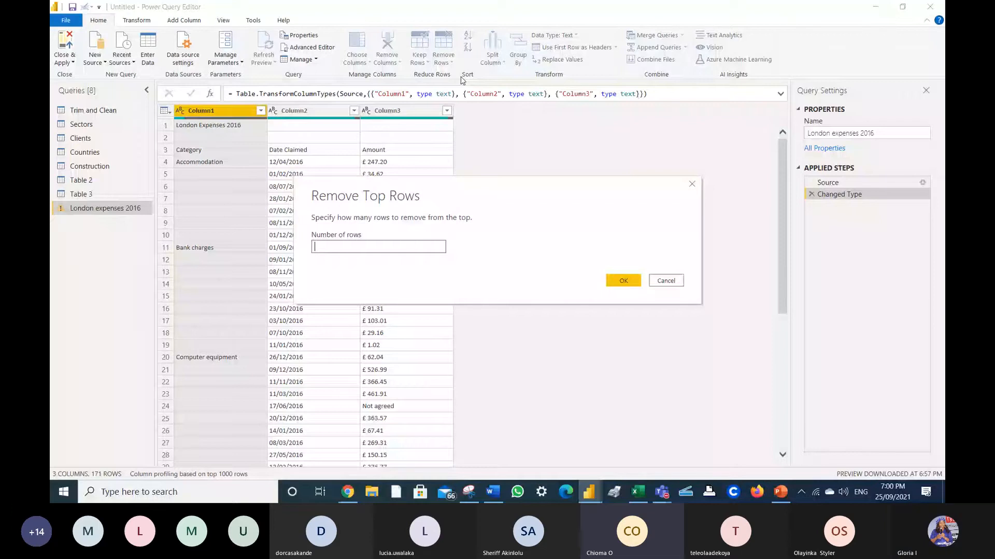
{"action": "type", "text": "2"}
{"action": "left_click", "coordinate": [624, 281]}
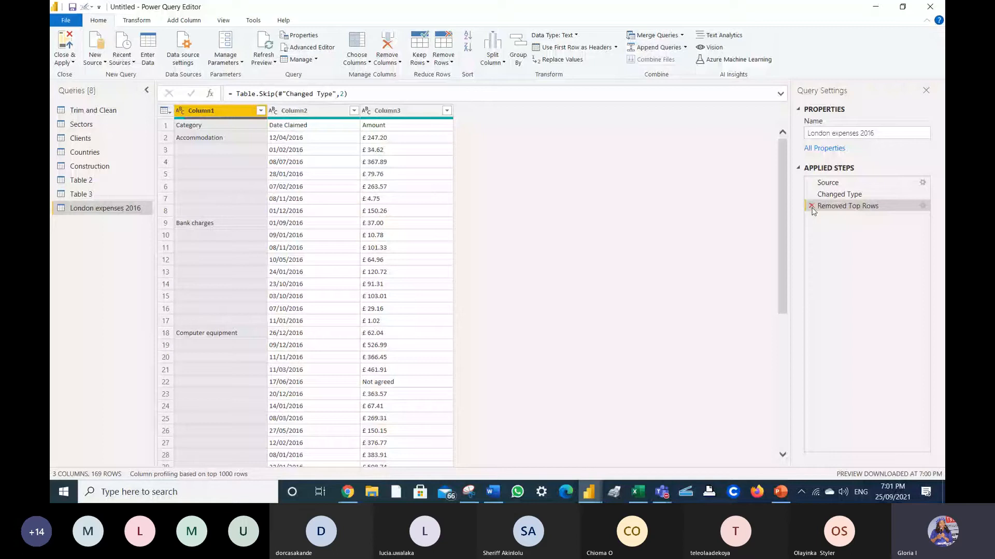
- Use the first row as headers: Category, Date Claimed and Amount
{"action": "left_click", "coordinate": [562, 52]}
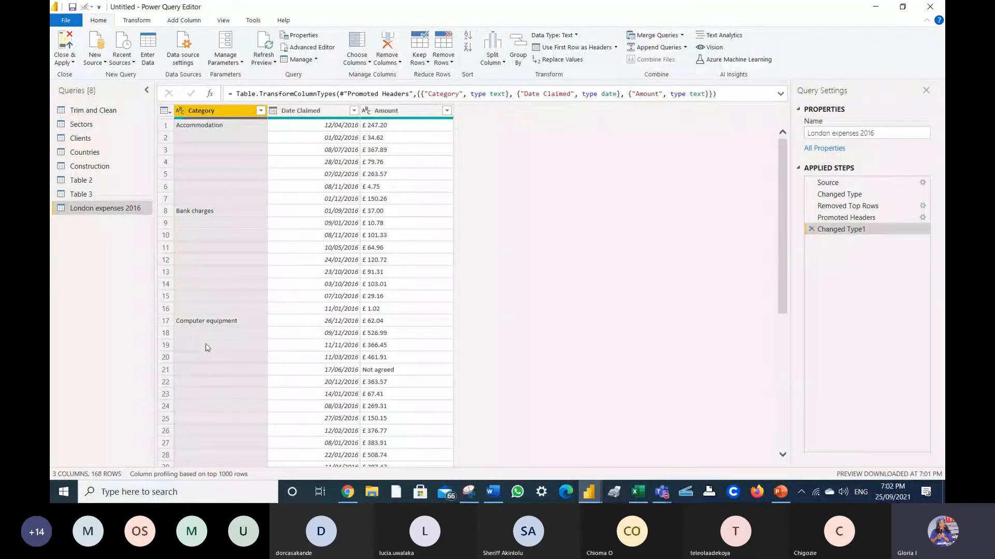
- Replace '£ ' with nothing in the Amount column to strip the pound sign
{"action": "right_click", "coordinate": [370, 124]}
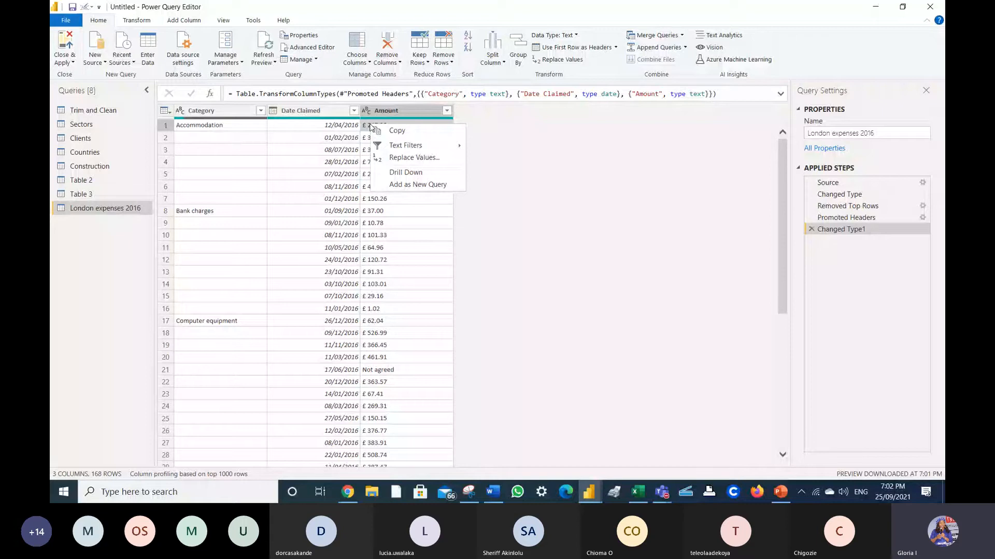
{"action": "left_click", "coordinate": [412, 158]}
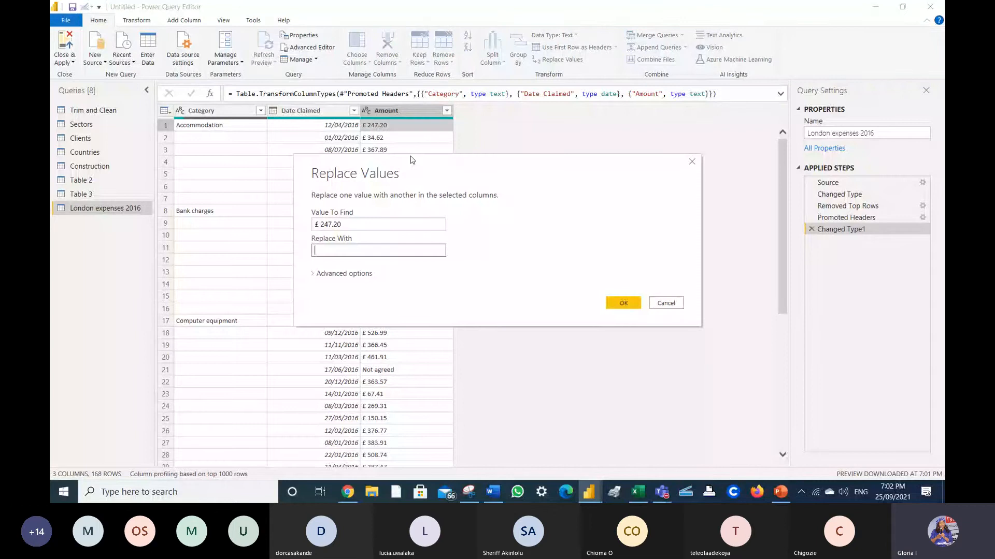
{"action": "left_click", "coordinate": [368, 225]}
{"action": "left_click", "coordinate": [368, 224]}
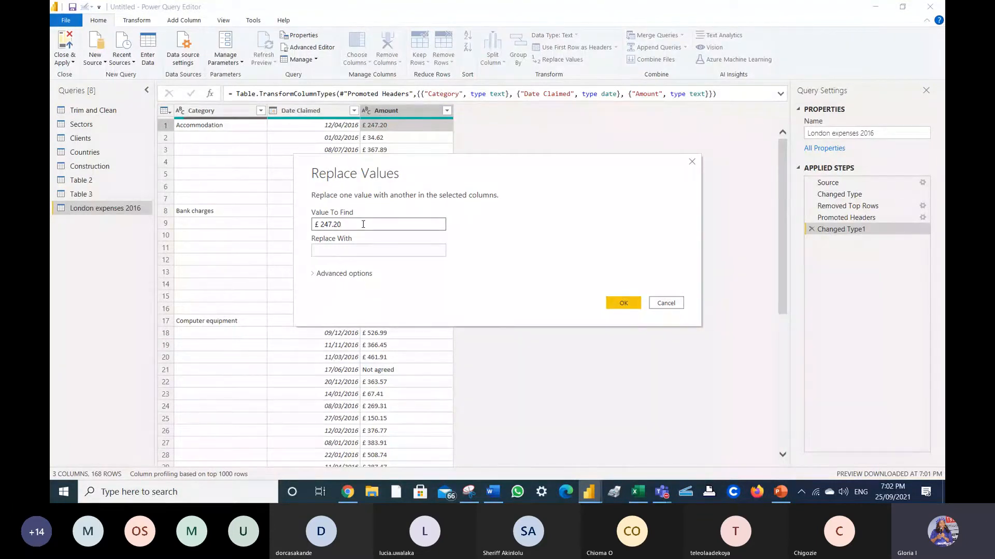
{"action": "key", "text": "BackSpace"}
{"action": "key", "text": "BackSpace"}
{"action": "key", "text": "BackSpace"}
{"action": "key", "text": "BackSpace"}
{"action": "key", "text": "BackSpace"}
{"action": "key", "text": "BackSpace"}
{"action": "left_click", "coordinate": [350, 249]}
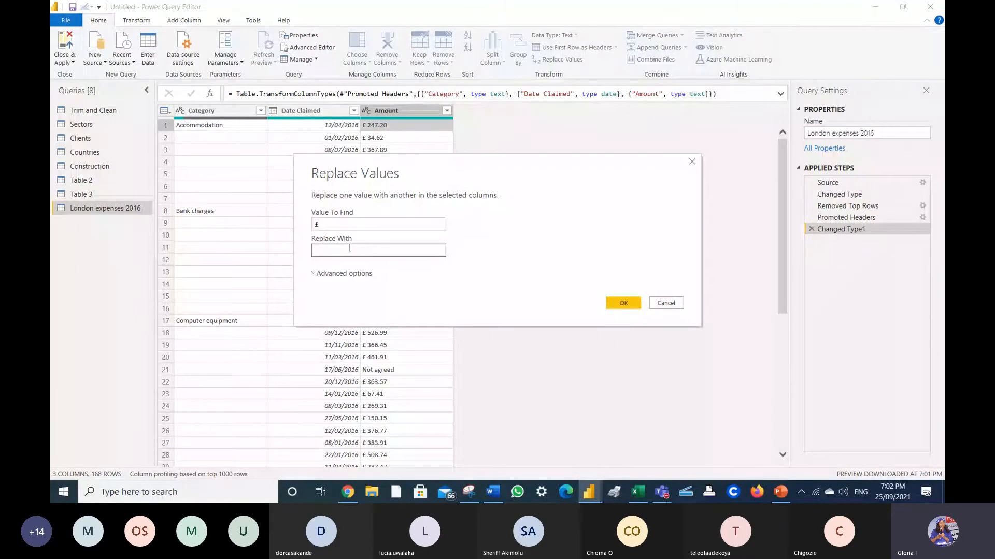
{"action": "left_click", "coordinate": [624, 303]}
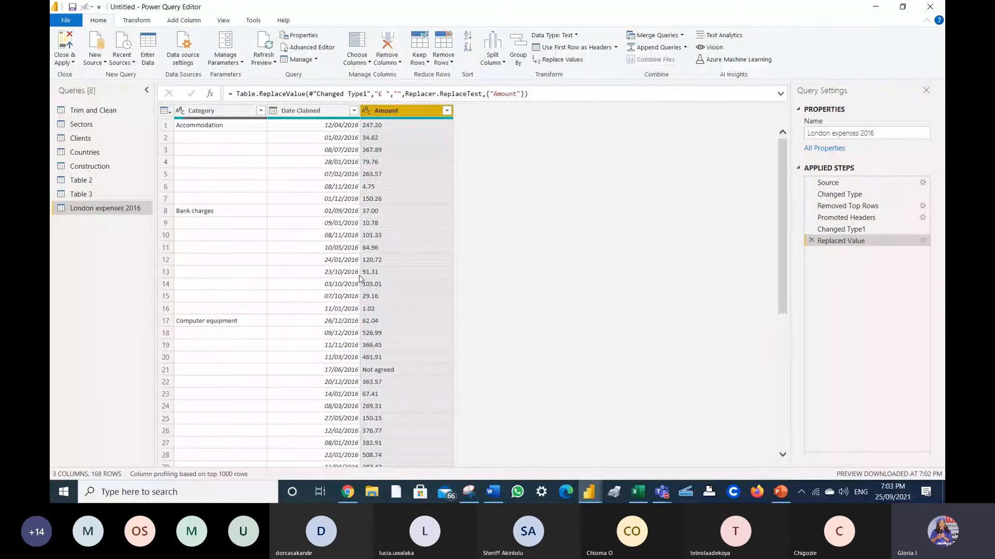
{"action": "left_click", "coordinate": [391, 371]}
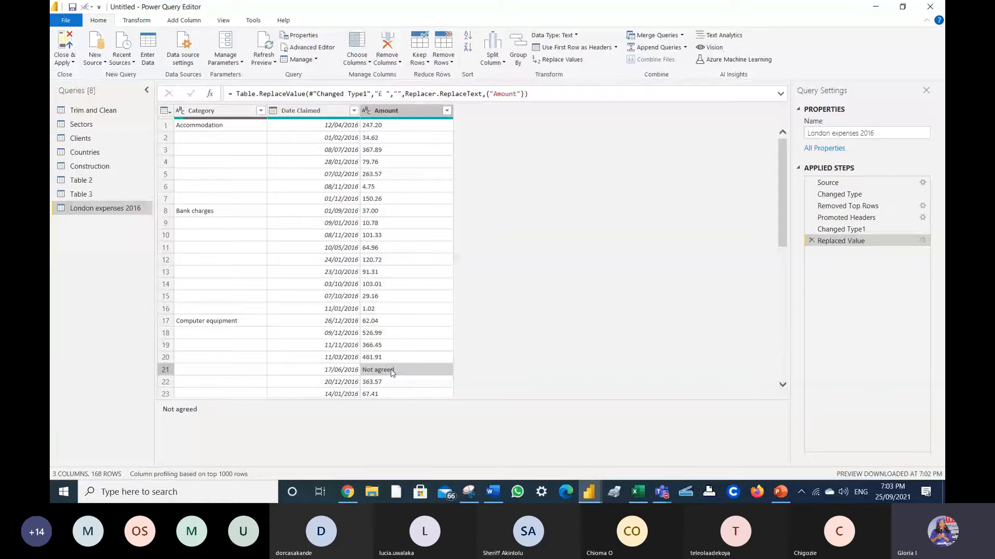
- Replace the Not agreed entry in the Amount column with 0
{"action": "right_click", "coordinate": [392, 373]}
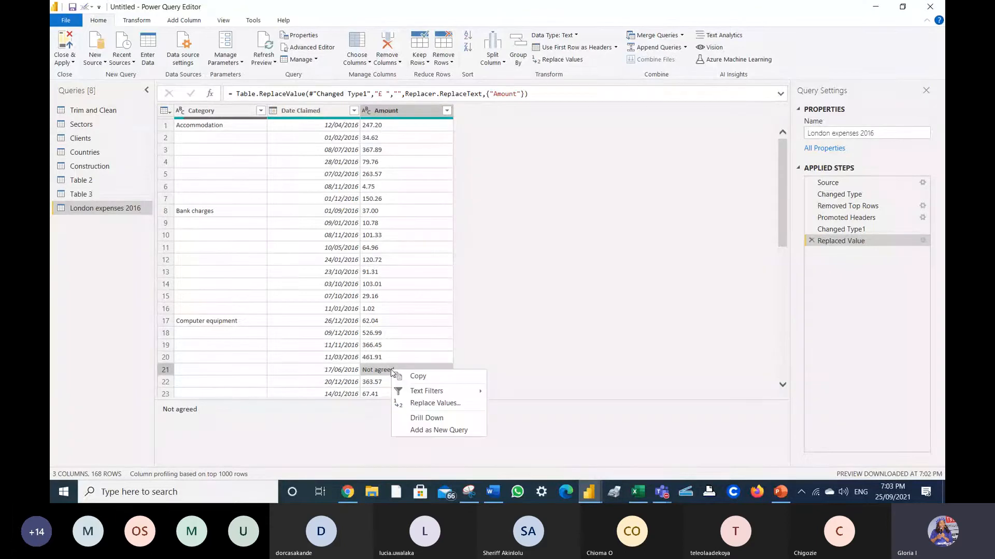
{"action": "left_click", "coordinate": [430, 404]}
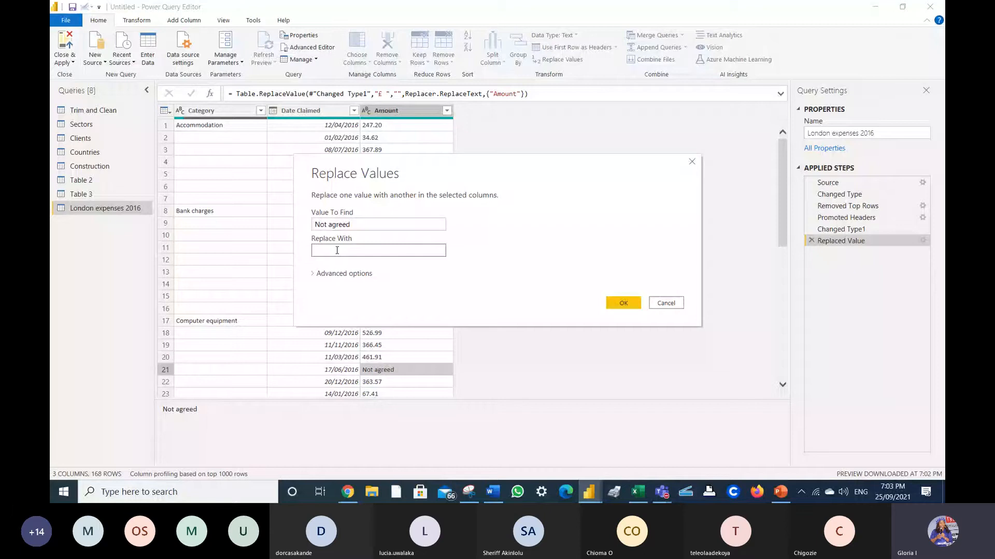
{"action": "type", "text": "0"}
{"action": "left_click", "coordinate": [626, 305]}
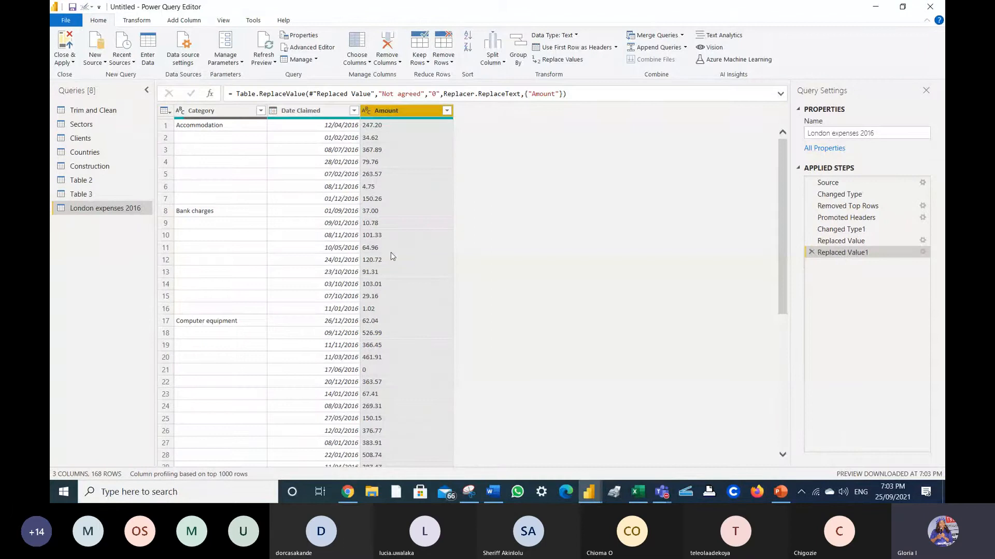
{"action": "left_click", "coordinate": [365, 111]}
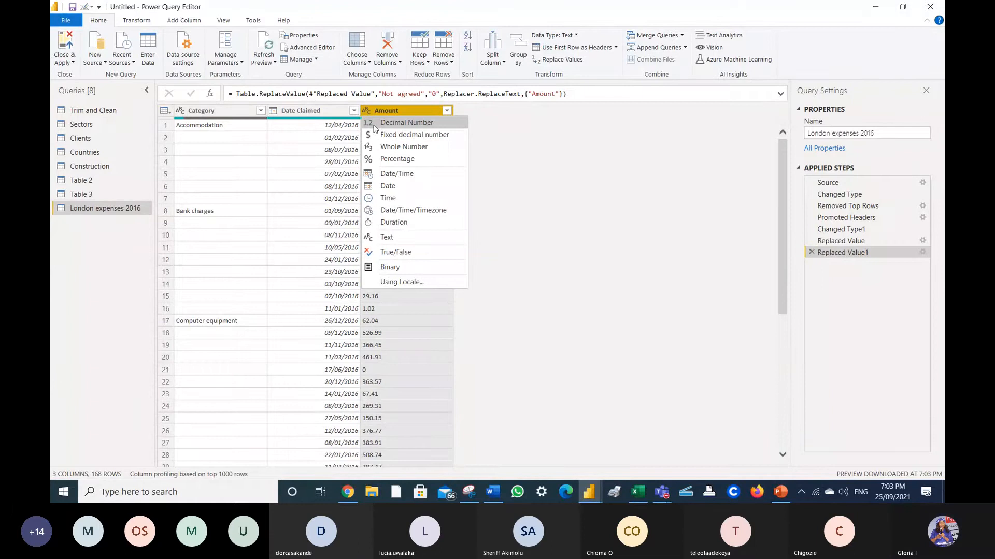
- Change Amount's type to Decimal Number, then start Replace Values from an empty Category cell
{"action": "left_click", "coordinate": [375, 128]}
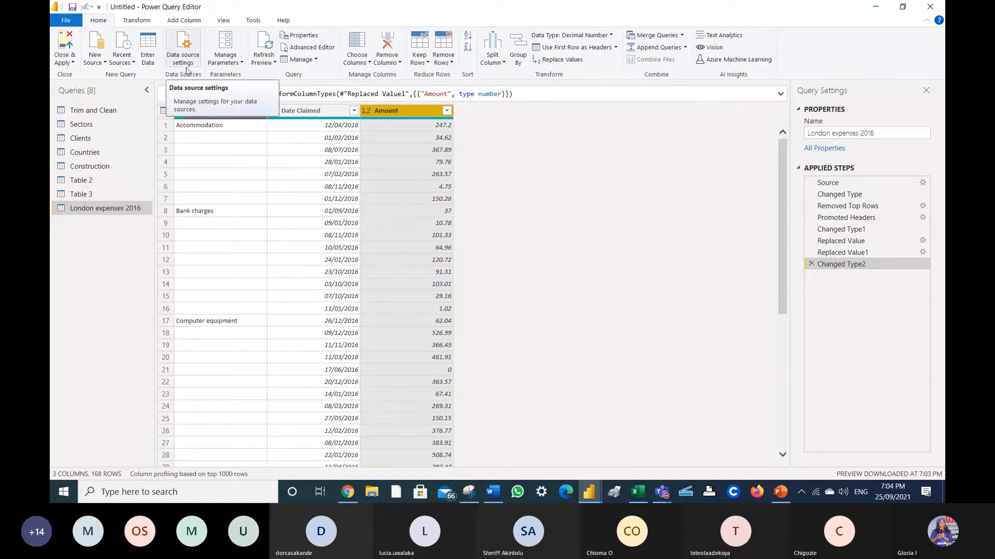
{"action": "left_click", "coordinate": [227, 126]}
{"action": "right_click", "coordinate": [226, 125]}
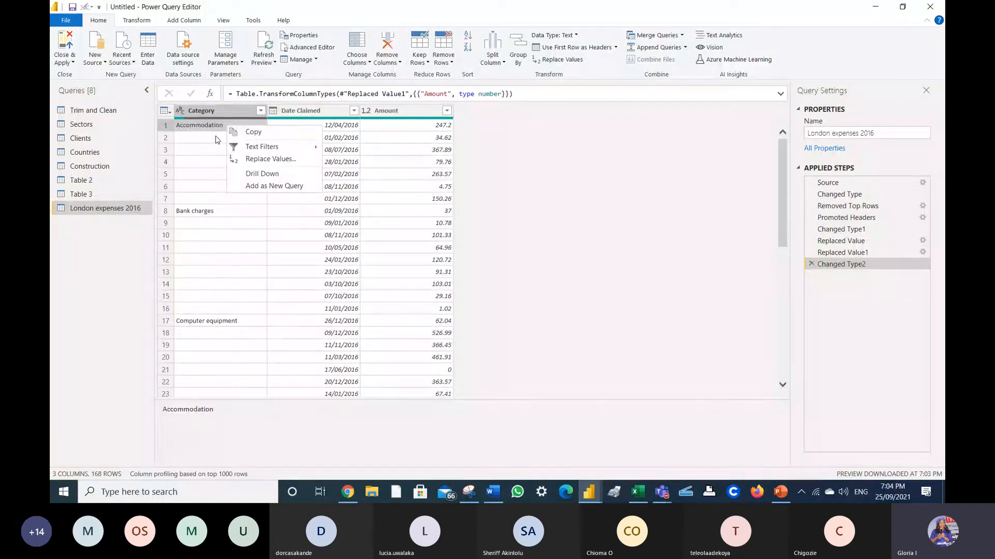
{"action": "right_click", "coordinate": [215, 139]}
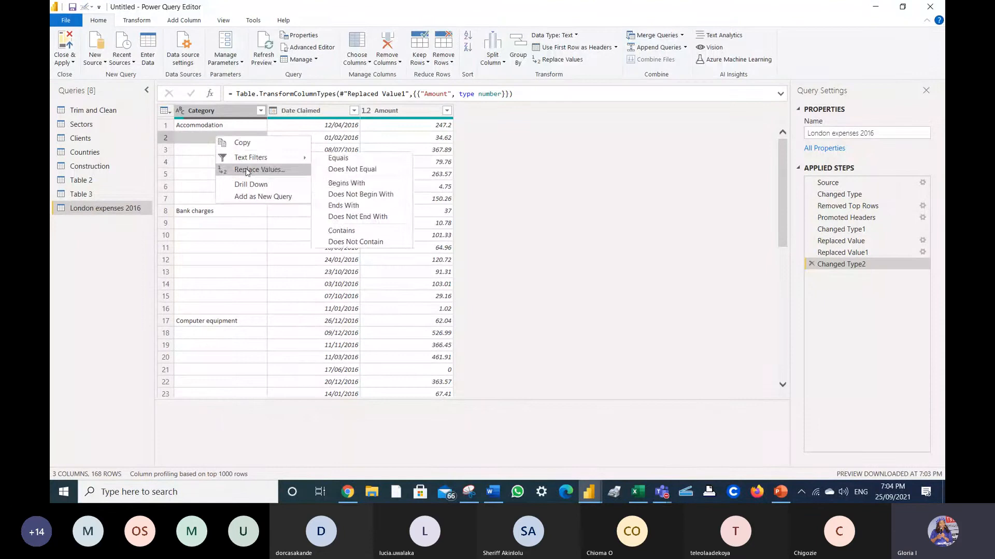
{"action": "left_click", "coordinate": [253, 170]}
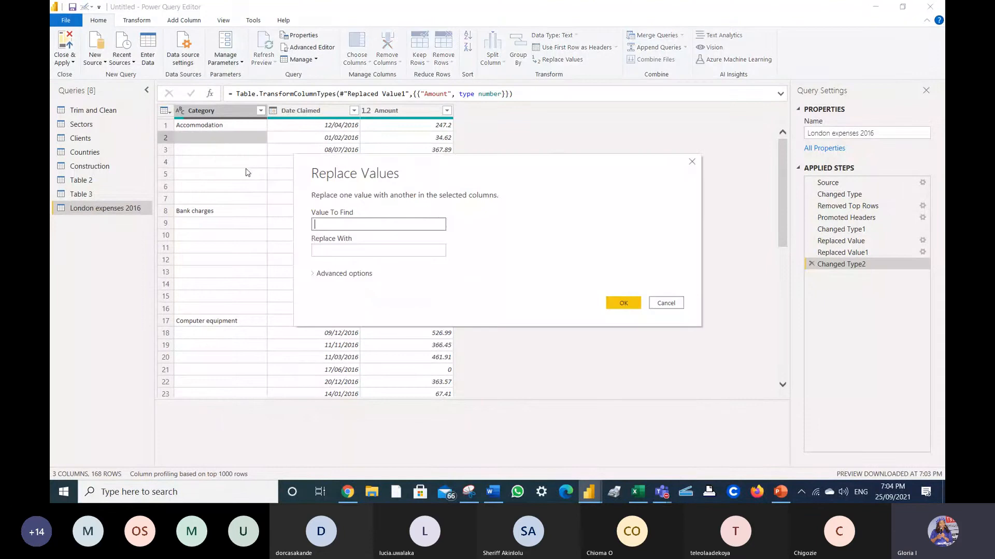
- Replace the blank Category values with null, leaving Value To Find empty
{"action": "left_click", "coordinate": [326, 250]}
{"action": "type", "text": "n"}
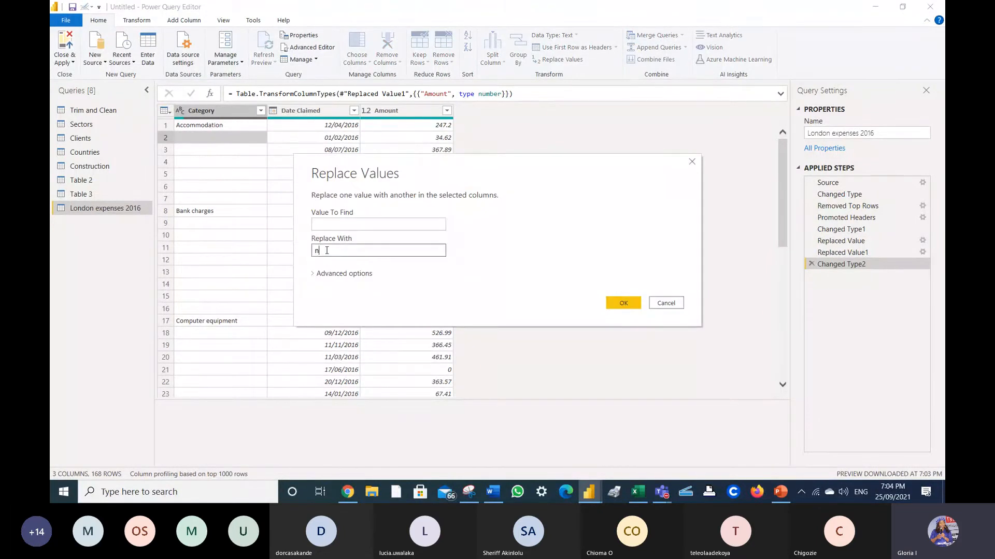
{"action": "type", "text": "ull"}
{"action": "left_click", "coordinate": [624, 310]}
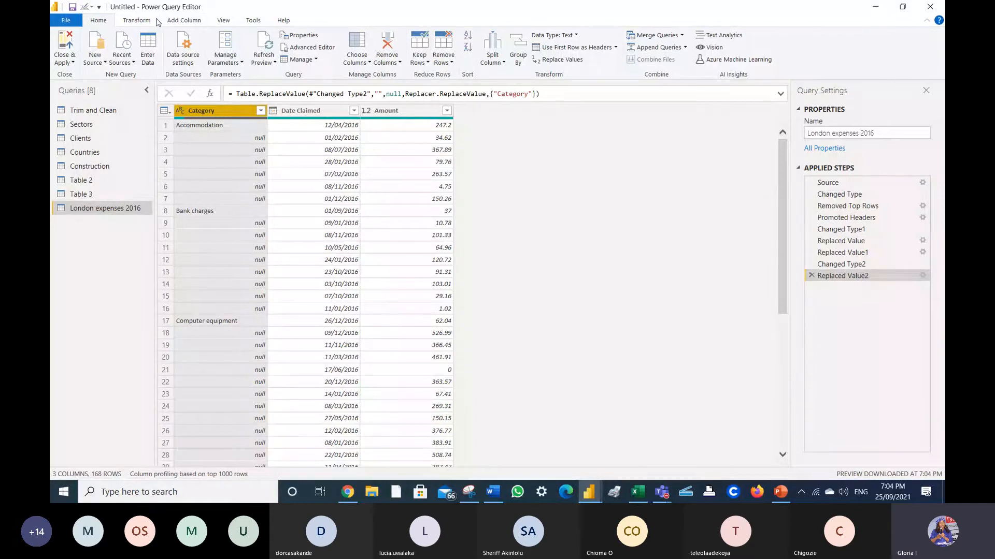
- Fill the Category names down into the null cells beneath them
{"action": "left_click", "coordinate": [139, 23]}
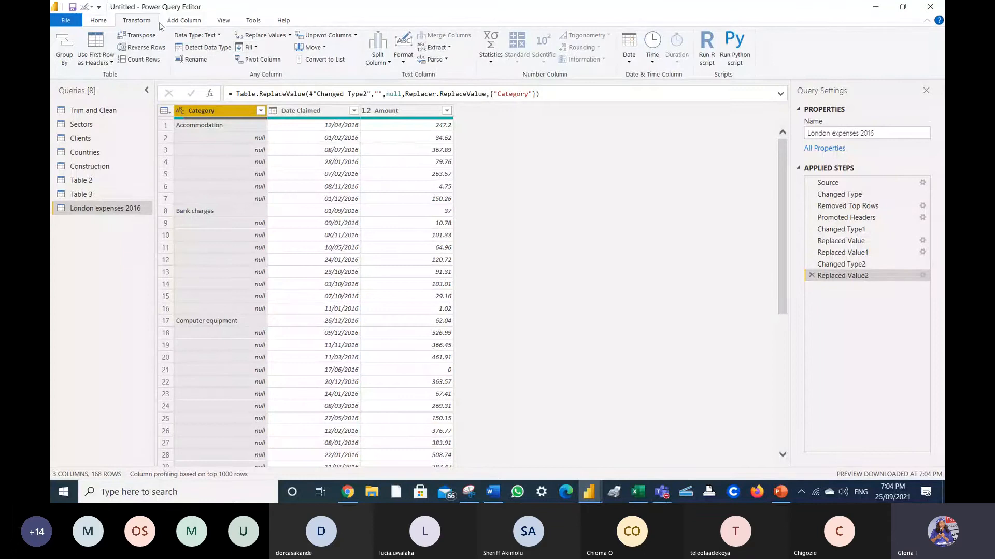
{"action": "left_click", "coordinate": [256, 48]}
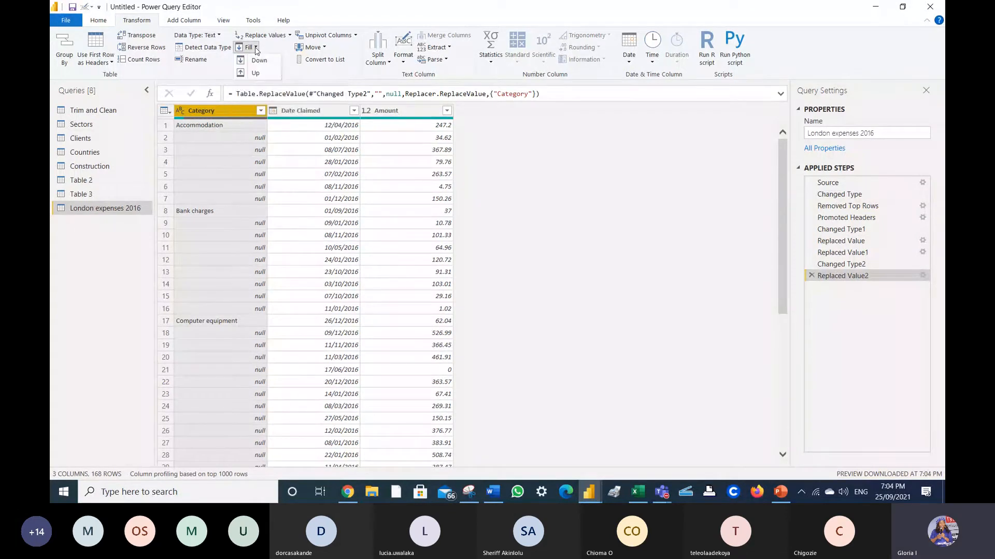
{"action": "left_click", "coordinate": [257, 62]}
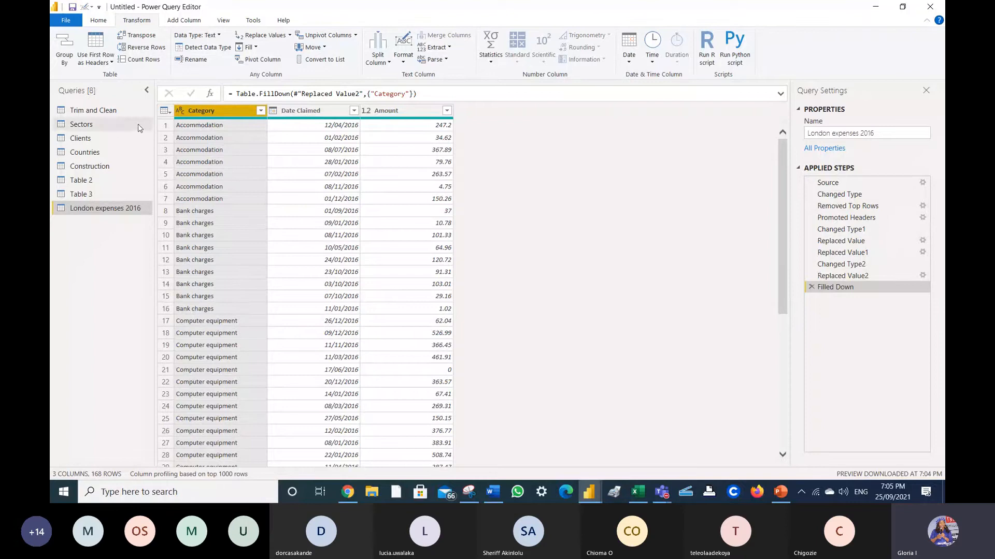
{"action": "left_click", "coordinate": [96, 21]}
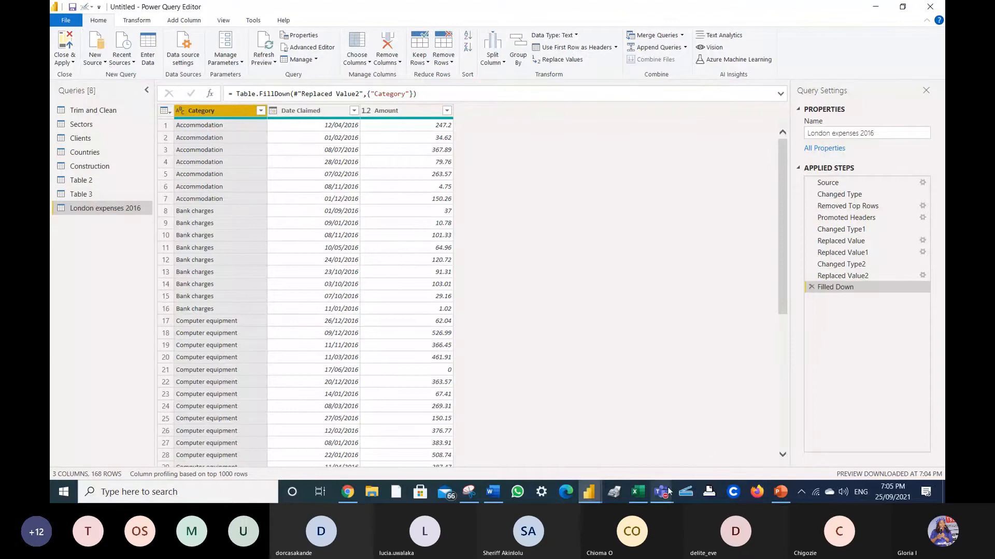
{"action": "mouse_move", "coordinate": [668, 491]}
{"action": "left_click", "coordinate": [663, 493]}
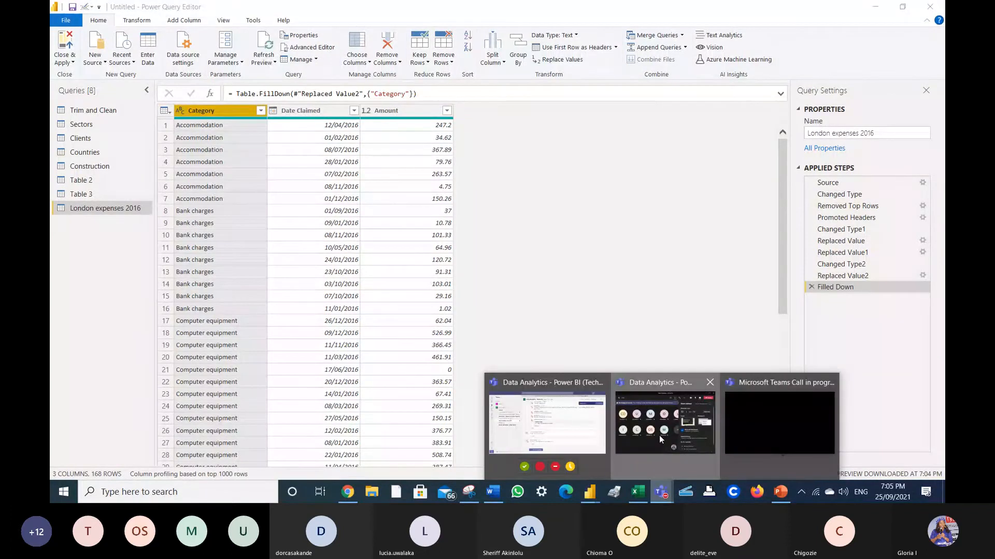
{"action": "left_click", "coordinate": [659, 439]}
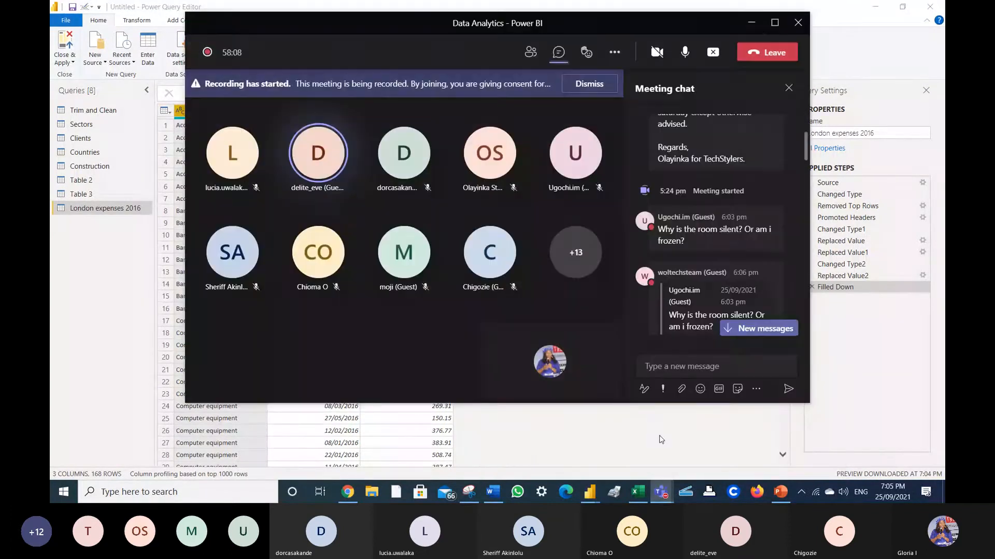
{"action": "left_click", "coordinate": [752, 25]}
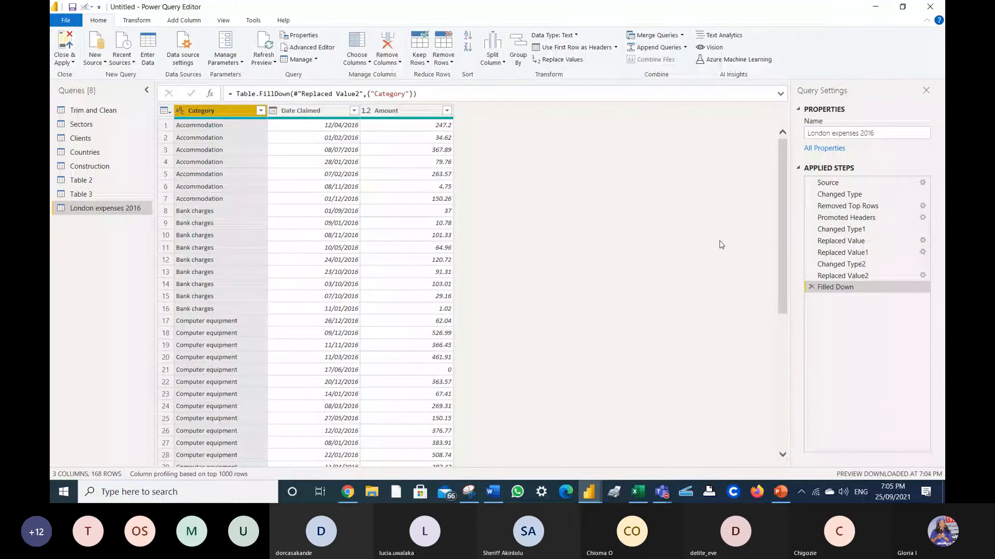
- Delete the Filled Down and Replaced Value2 steps, then fill Category down directly
{"action": "left_click", "coordinate": [811, 288]}
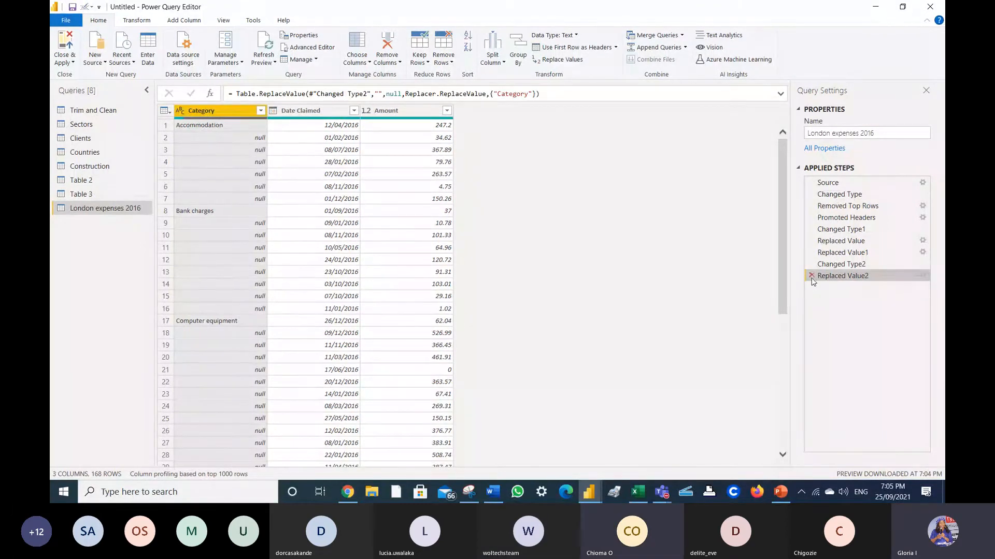
{"action": "left_click", "coordinate": [811, 277]}
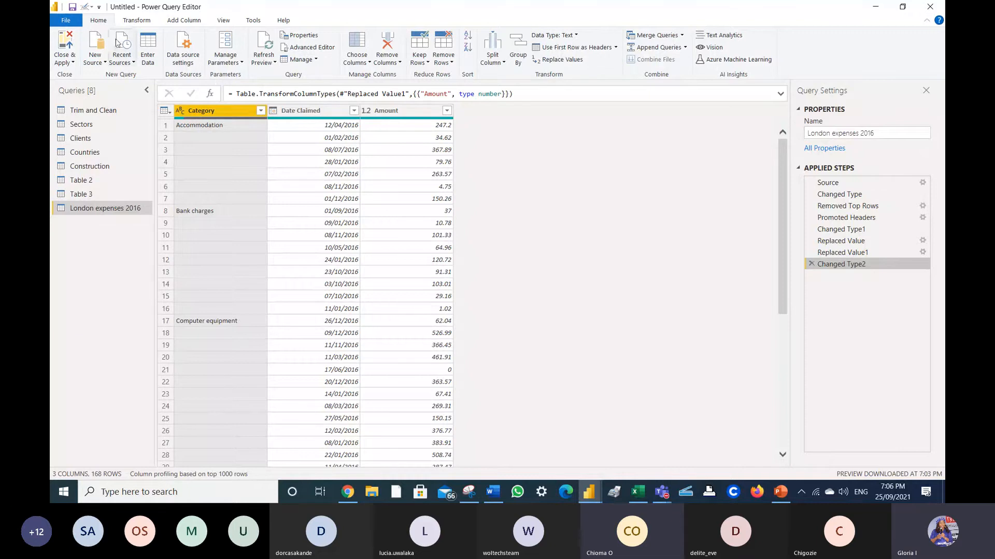
{"action": "left_click", "coordinate": [136, 21]}
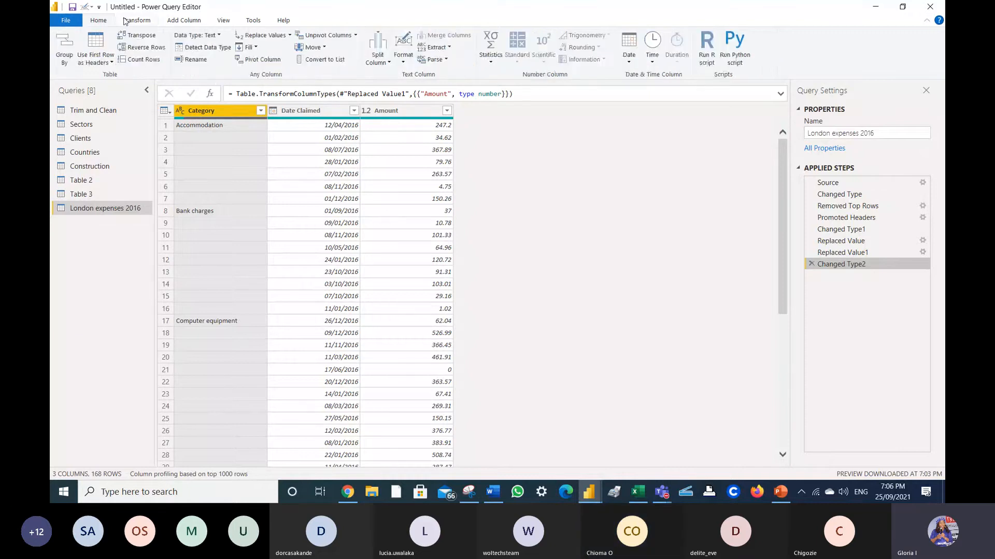
{"action": "left_click", "coordinate": [257, 47]}
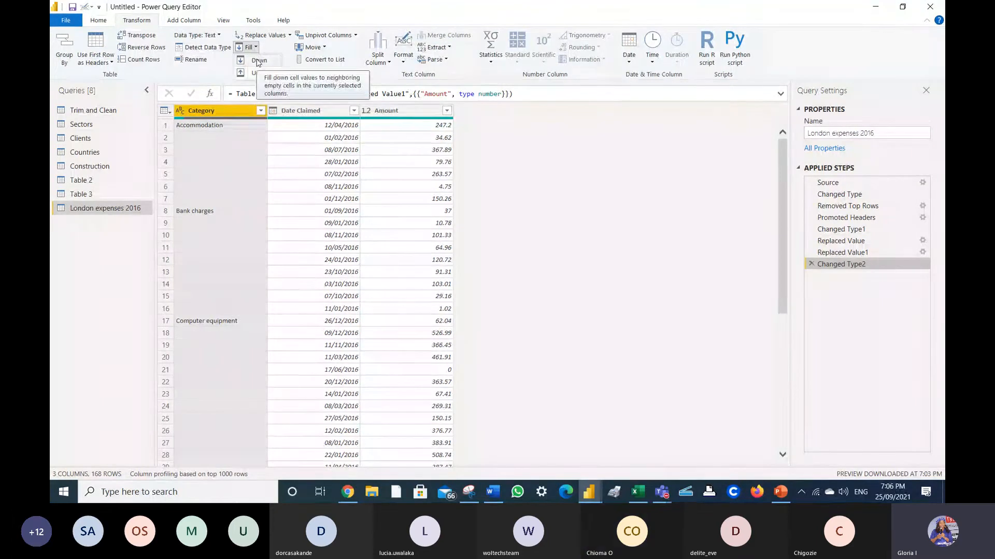
{"action": "left_click", "coordinate": [258, 61]}
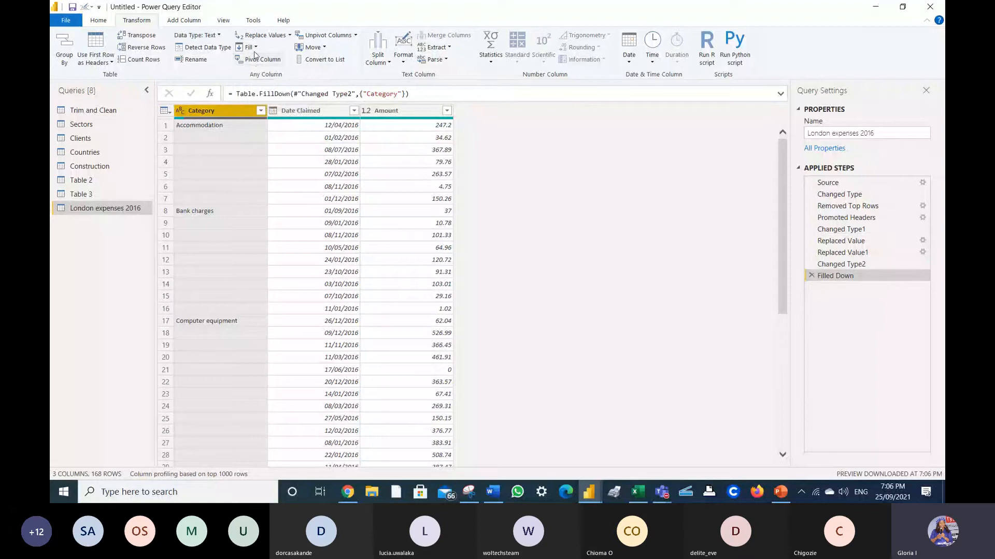
{"action": "left_click", "coordinate": [257, 48]}
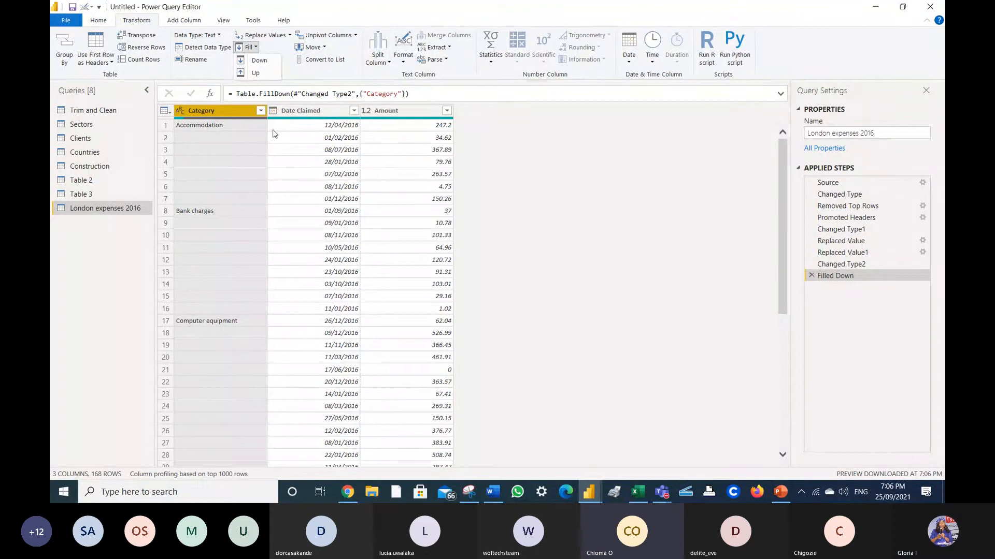
- Replace the empty Category cells with null and fill the category names down
{"action": "right_click", "coordinate": [222, 136]}
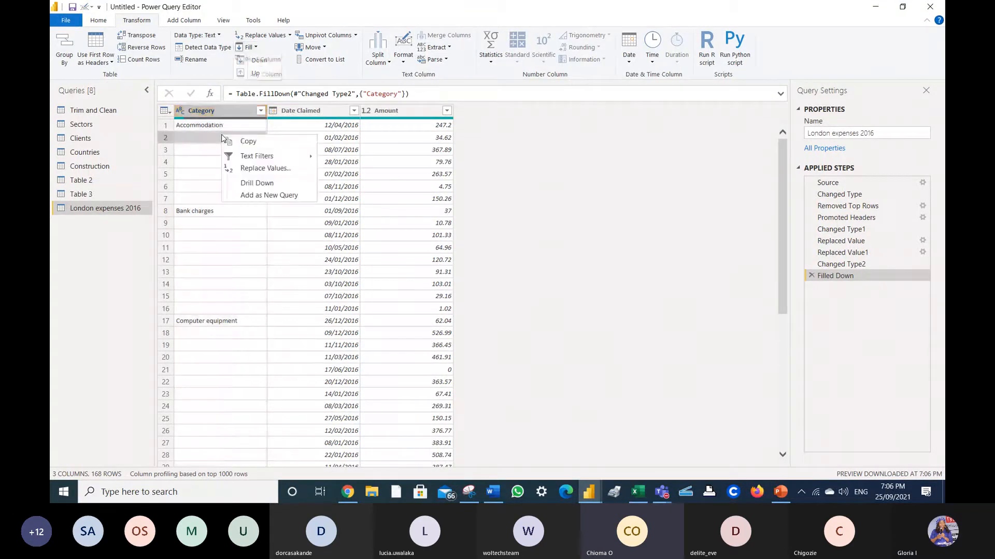
{"action": "left_click", "coordinate": [258, 167]}
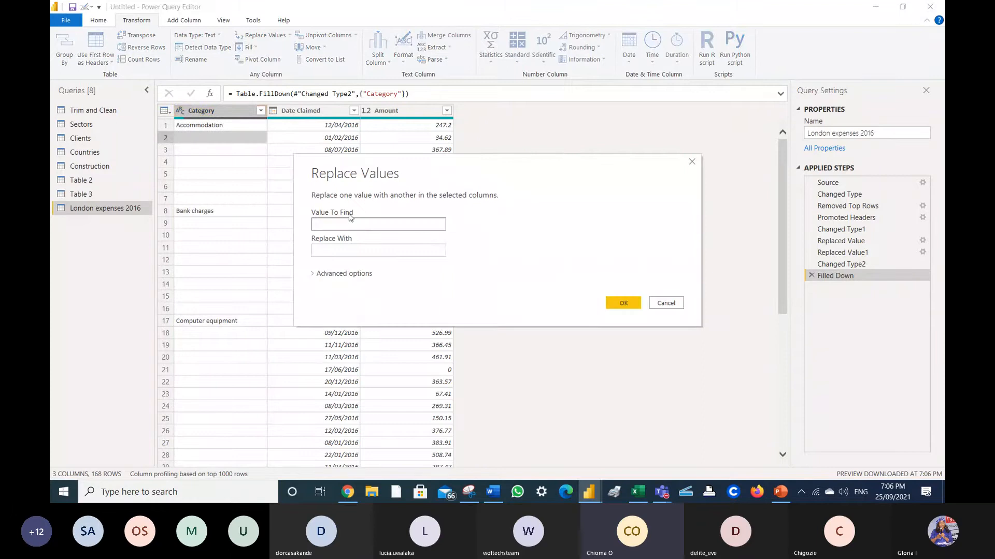
{"action": "left_click", "coordinate": [349, 250]}
{"action": "type", "text": "null"}
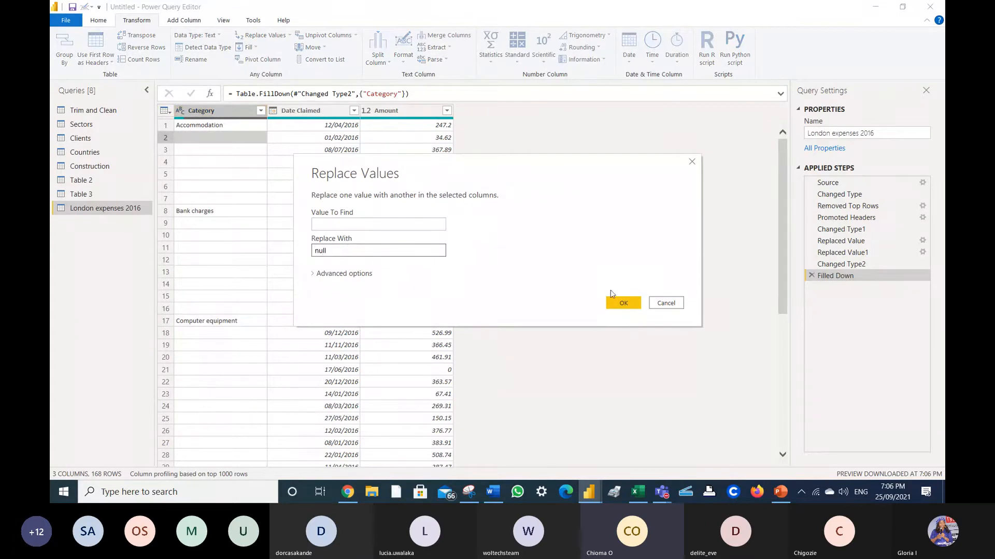
{"action": "left_click", "coordinate": [622, 306]}
{"action": "left_click", "coordinate": [255, 48]}
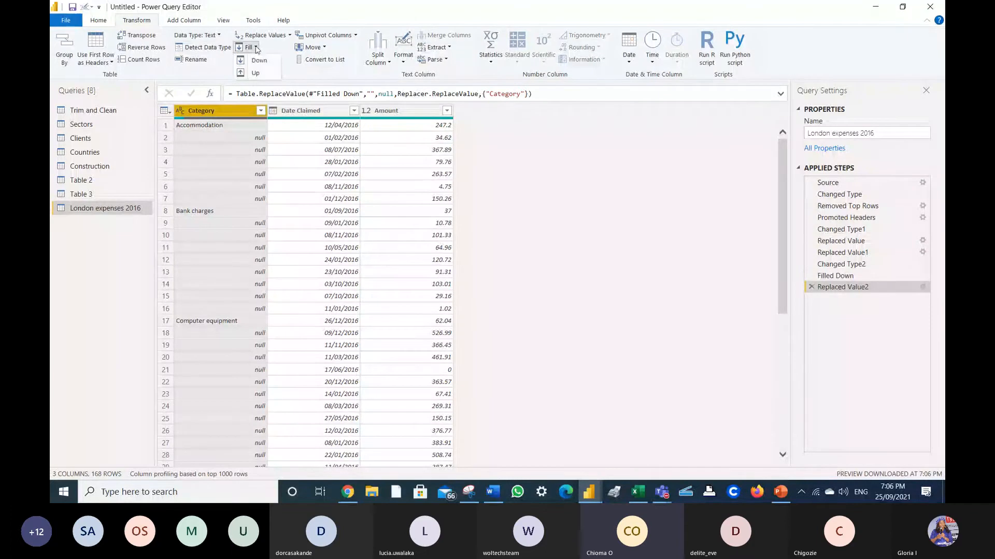
{"action": "left_click", "coordinate": [259, 60]}
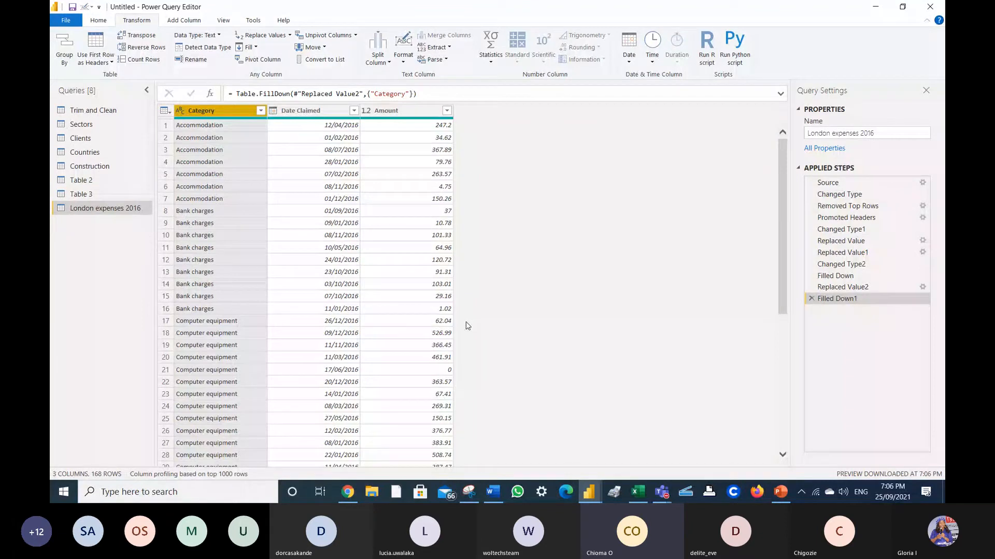
- Close the url notes and open the SQL notes from Desktop > Tech stylers training materials
{"action": "mouse_move", "coordinate": [500, 498]}
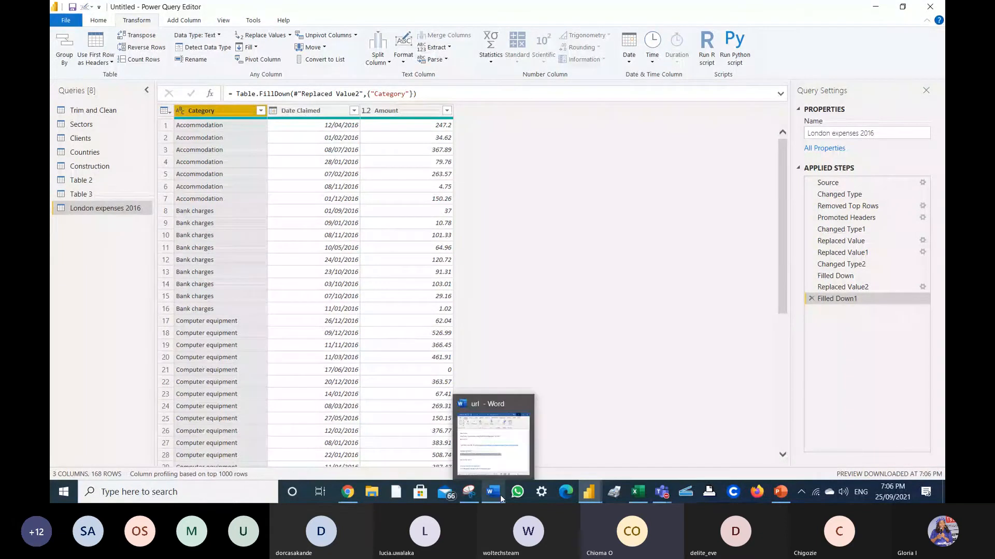
{"action": "left_click", "coordinate": [500, 495]}
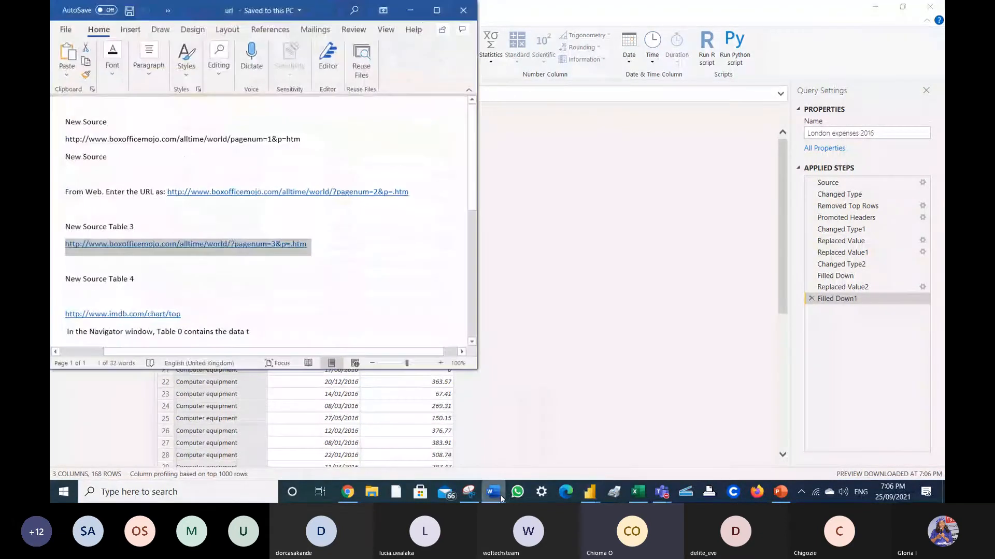
{"action": "left_click", "coordinate": [469, 11]}
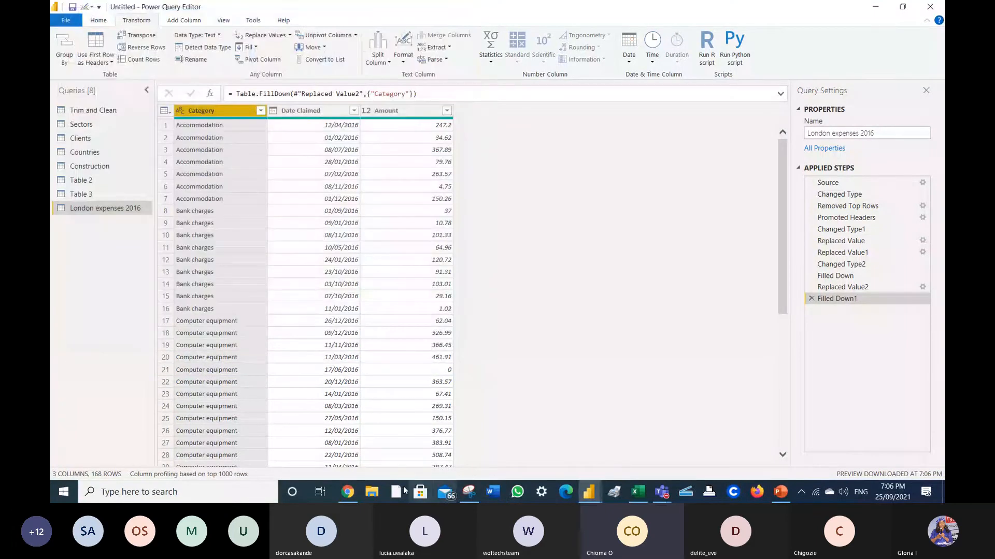
{"action": "left_click", "coordinate": [372, 493]}
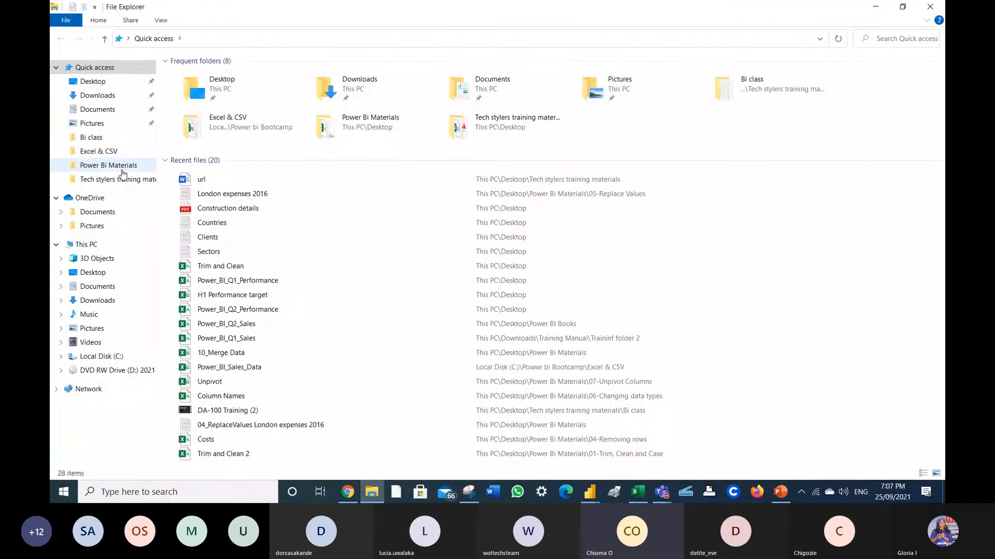
{"action": "left_click", "coordinate": [121, 170]}
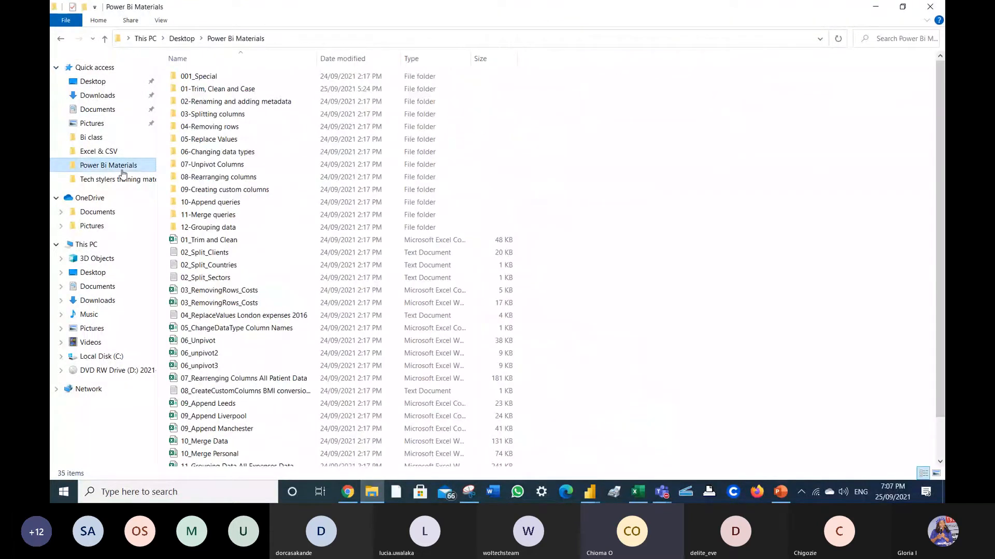
{"action": "left_click", "coordinate": [120, 179]}
{"action": "double_click", "coordinate": [189, 190]}
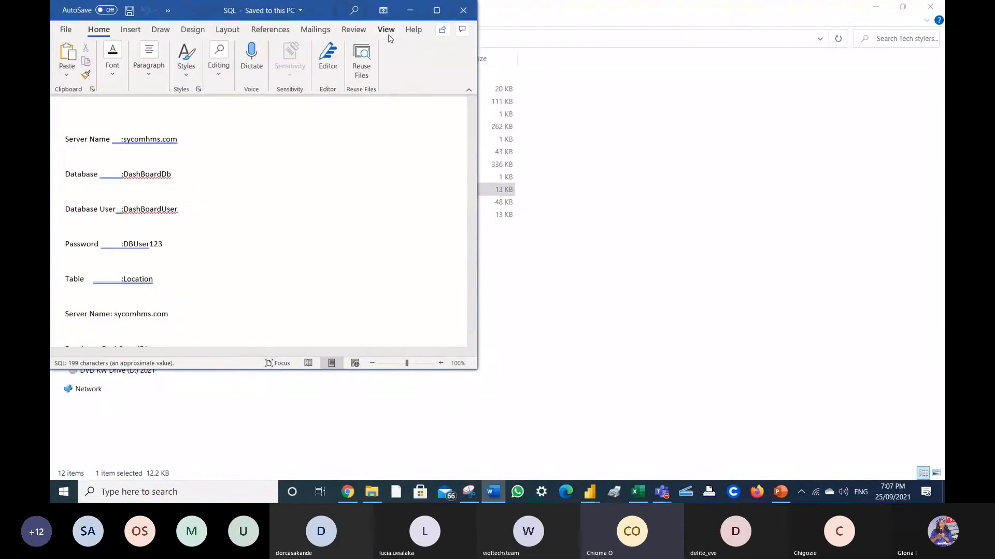
- Minimize the SQL notes, the Teams meeting window and File Explorer
{"action": "left_click", "coordinate": [410, 10]}
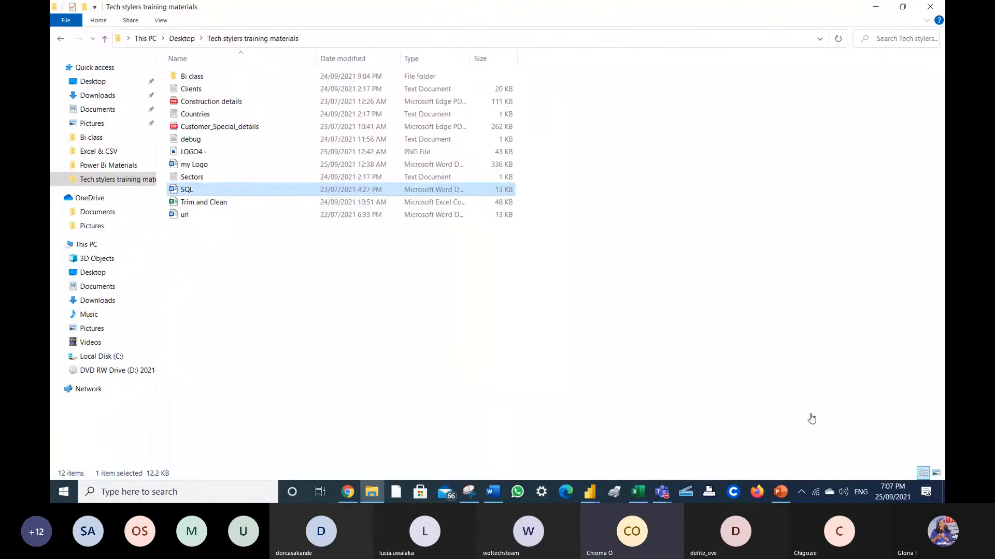
{"action": "left_click", "coordinate": [810, 418]}
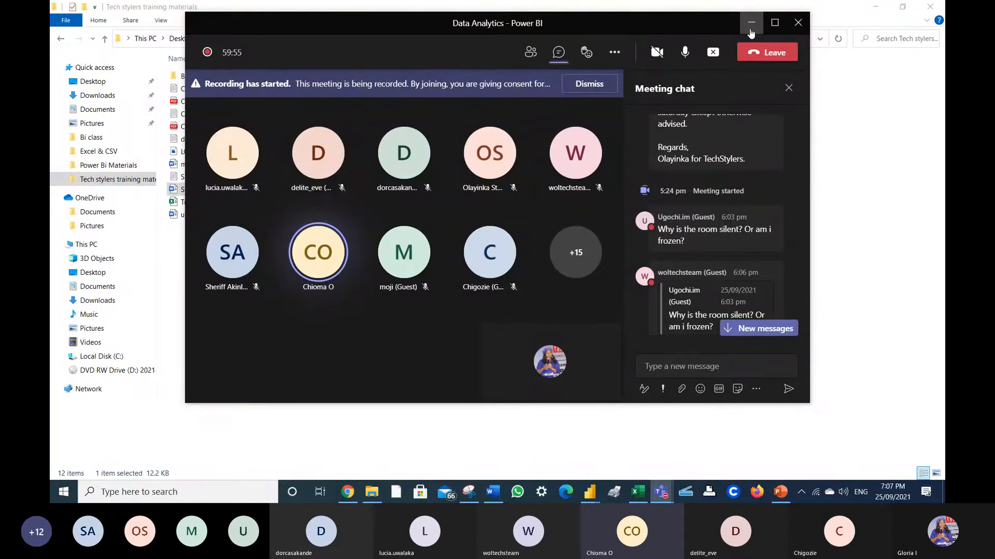
{"action": "left_click", "coordinate": [750, 30]}
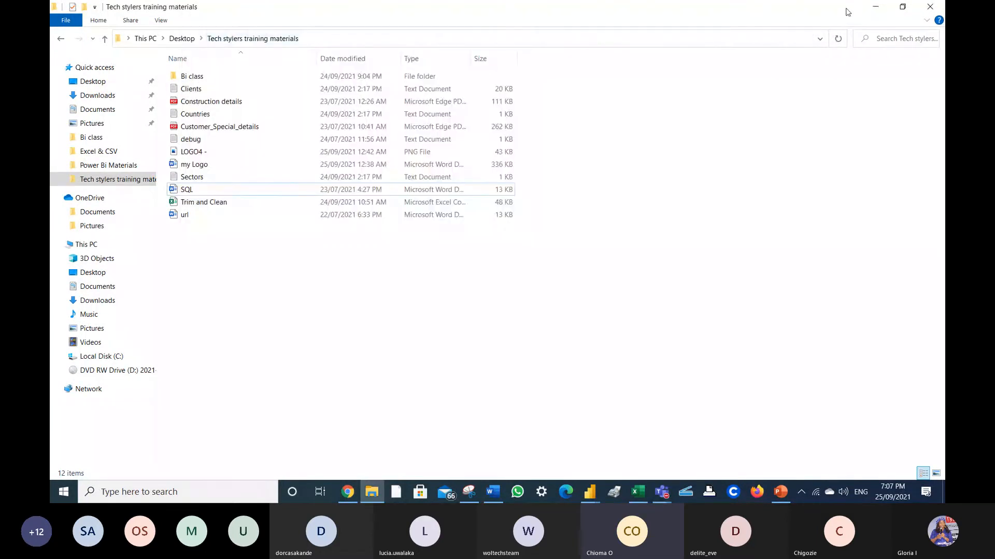
{"action": "left_click", "coordinate": [872, 11]}
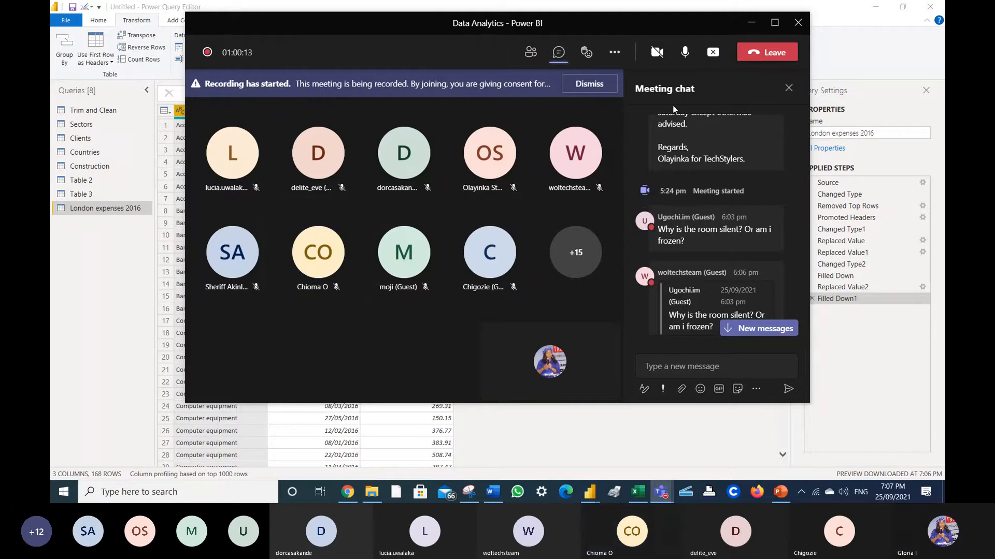
- Bring the Power Query Editor back in front of the Teams meeting window
{"action": "left_click", "coordinate": [853, 354]}
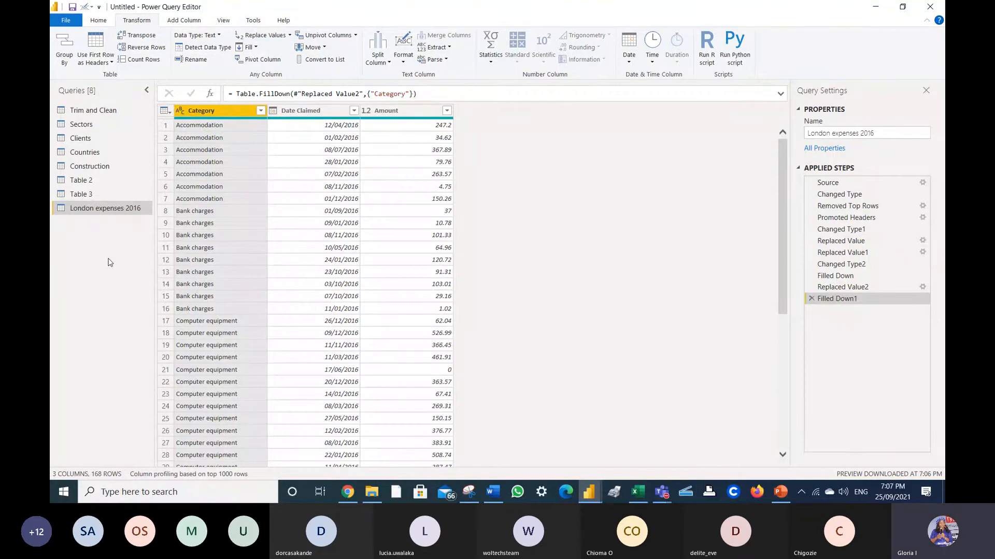
- From New Source > More..., filter to Database connectors and connect to SQL Server database
{"action": "left_click", "coordinate": [99, 21]}
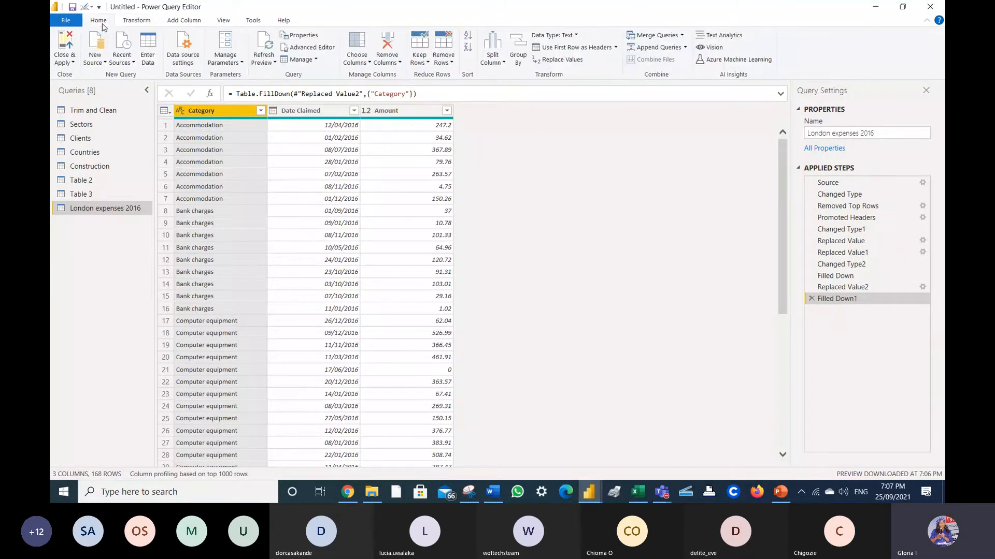
{"action": "left_click", "coordinate": [106, 63]}
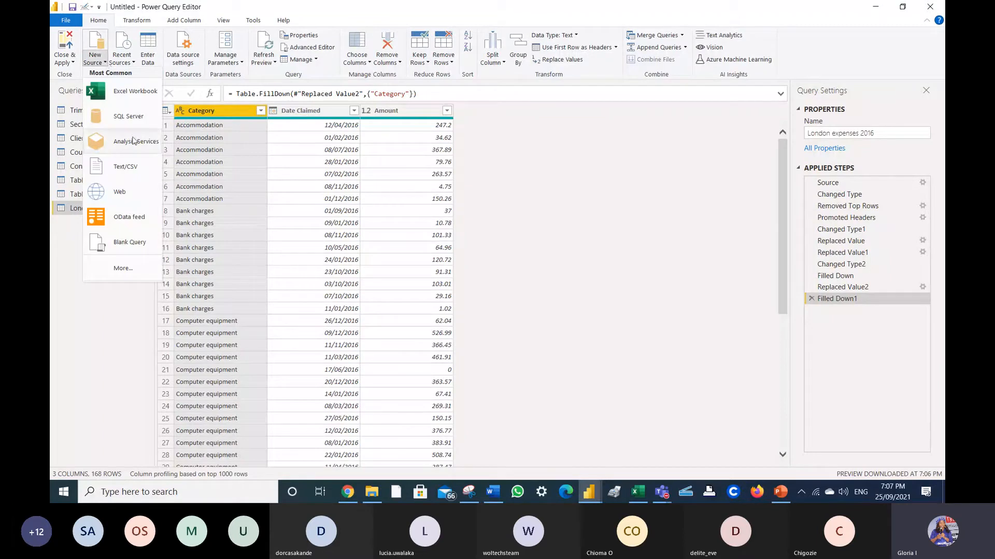
{"action": "left_click", "coordinate": [115, 275]}
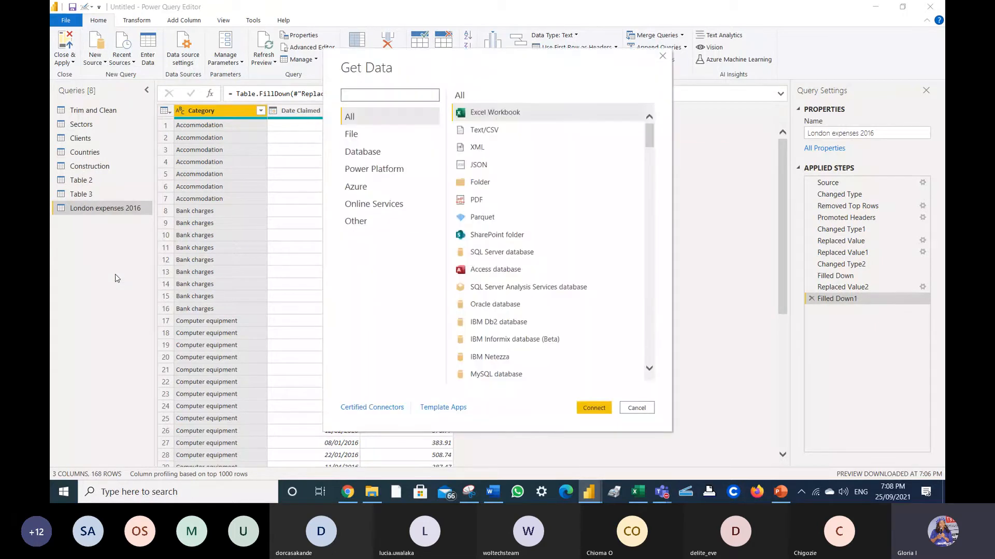
{"action": "left_click", "coordinate": [375, 154]}
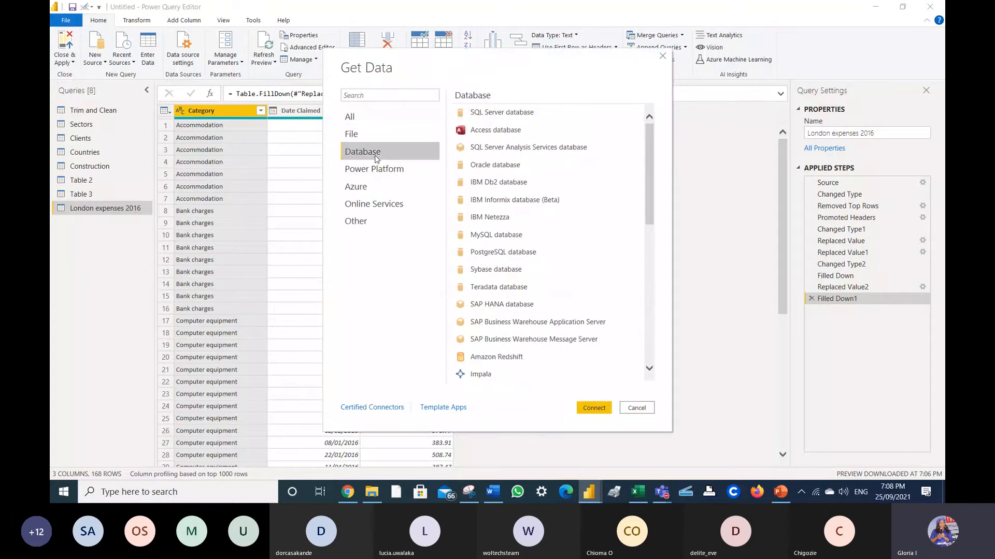
{"action": "left_click", "coordinate": [649, 369]}
{"action": "scroll", "coordinate": [649, 370], "scroll_direction": "down", "scroll_amount": 3}
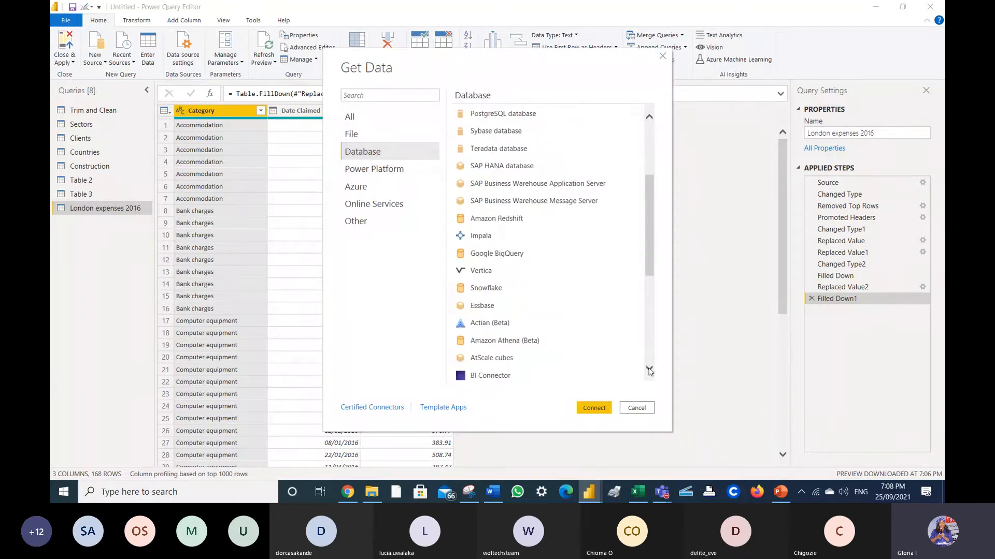
{"action": "scroll", "coordinate": [649, 370], "scroll_direction": "down", "scroll_amount": 5}
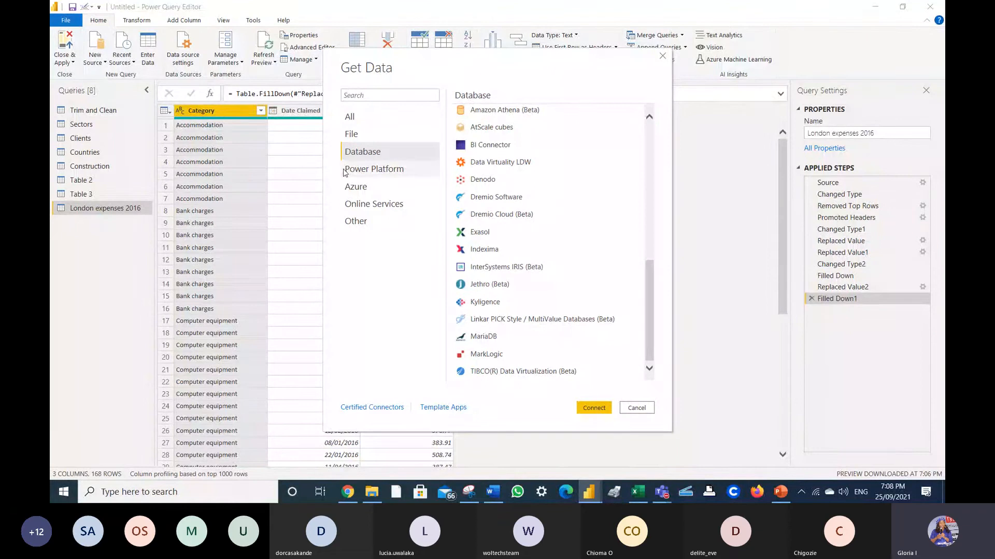
{"action": "left_click", "coordinate": [359, 193]}
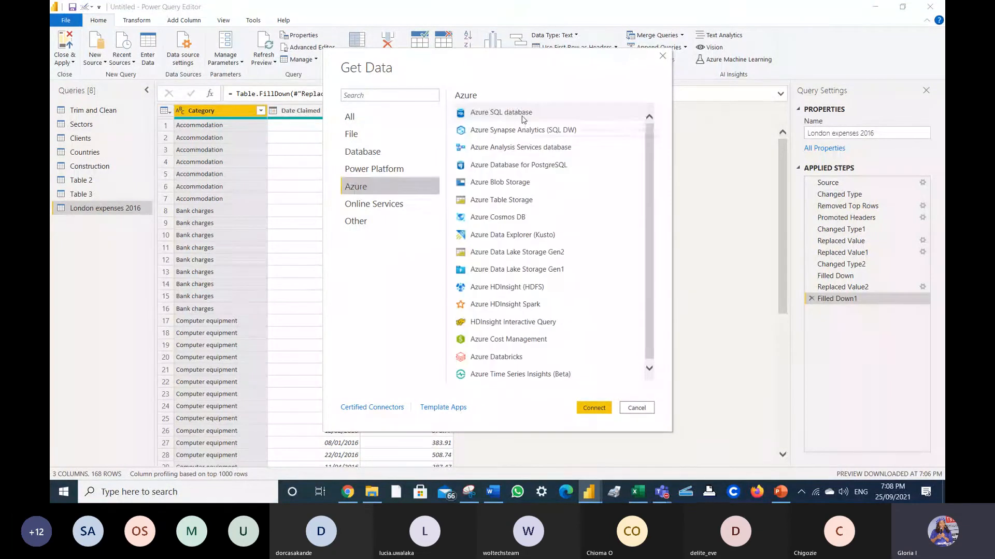
{"action": "left_click", "coordinate": [374, 152]}
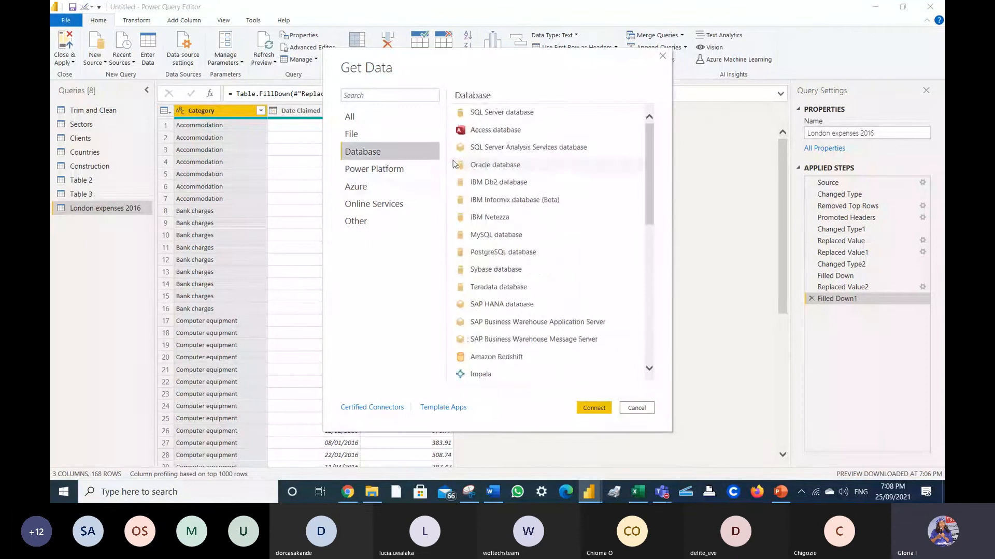
{"action": "left_click", "coordinate": [594, 409]}
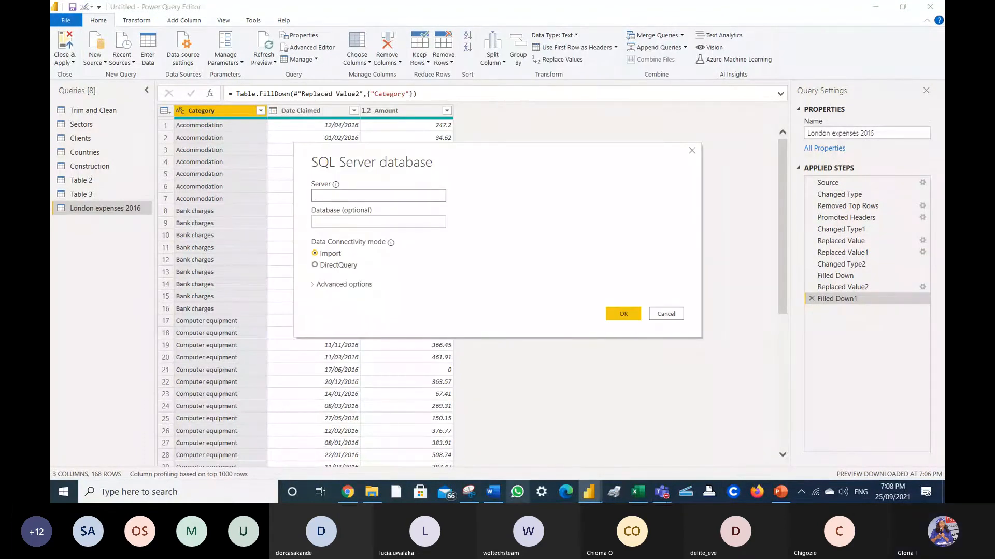
- Copy DashBoardDb from the SQL notes into the Server field
{"action": "left_click", "coordinate": [499, 494]}
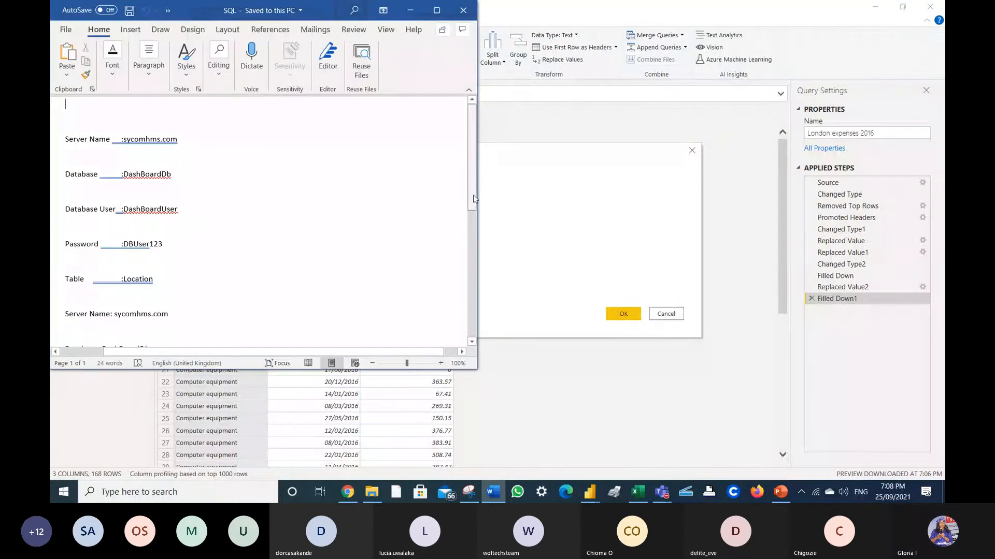
{"action": "left_click_drag", "start_coordinate": [473, 199], "coordinate": [457, 262]}
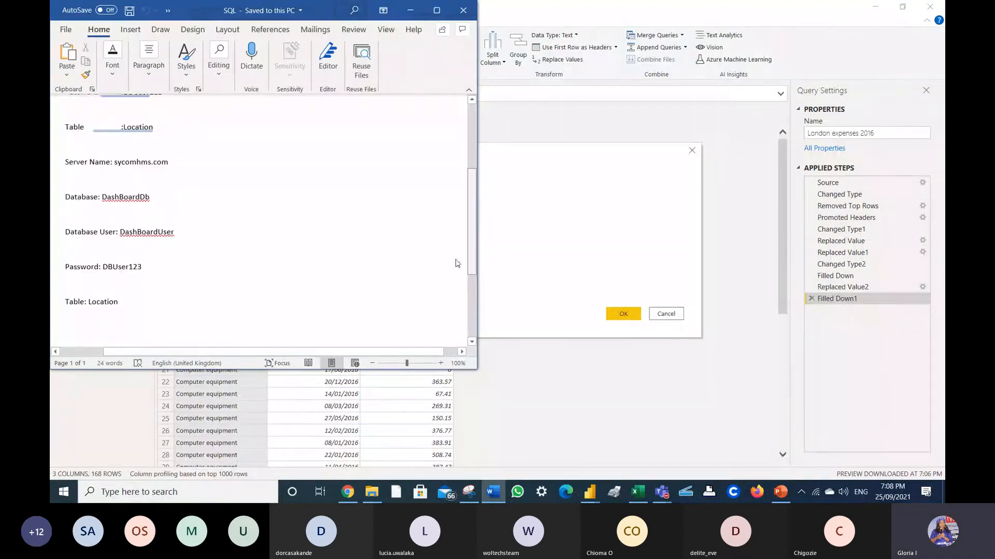
{"action": "left_click_drag", "start_coordinate": [152, 191], "coordinate": [115, 193]}
{"action": "left_click", "coordinate": [410, 10]}
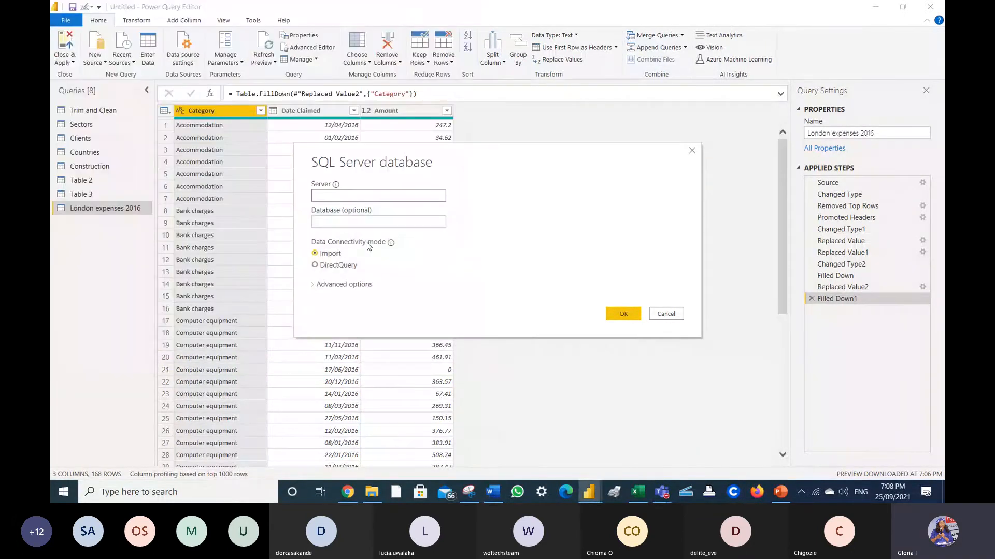
{"action": "left_click", "coordinate": [340, 195]}
{"action": "type", "text": "DashBoardDb"}
{"action": "key", "text": "Tab"}
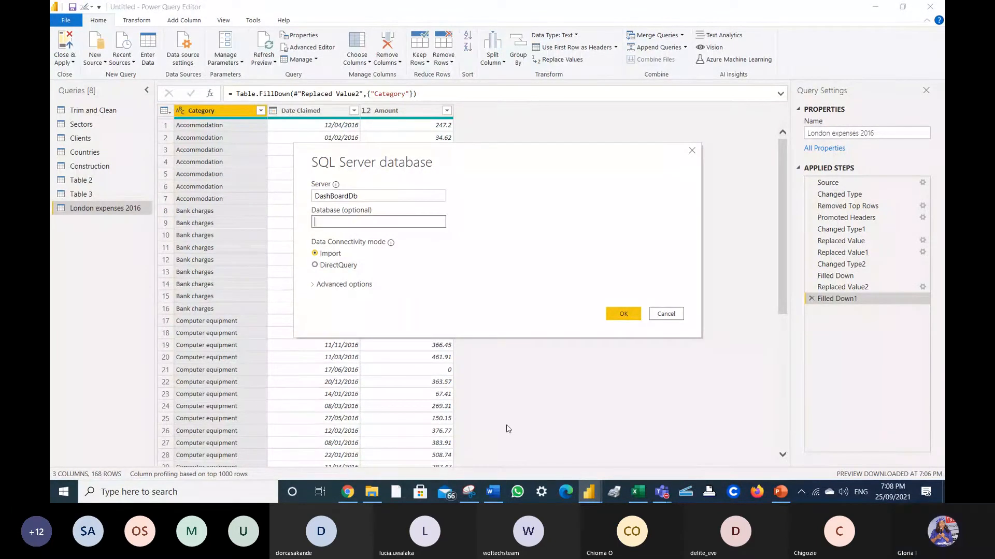
- Copy the database user name from the SQL notes into the Database field
{"action": "left_click", "coordinate": [497, 495]}
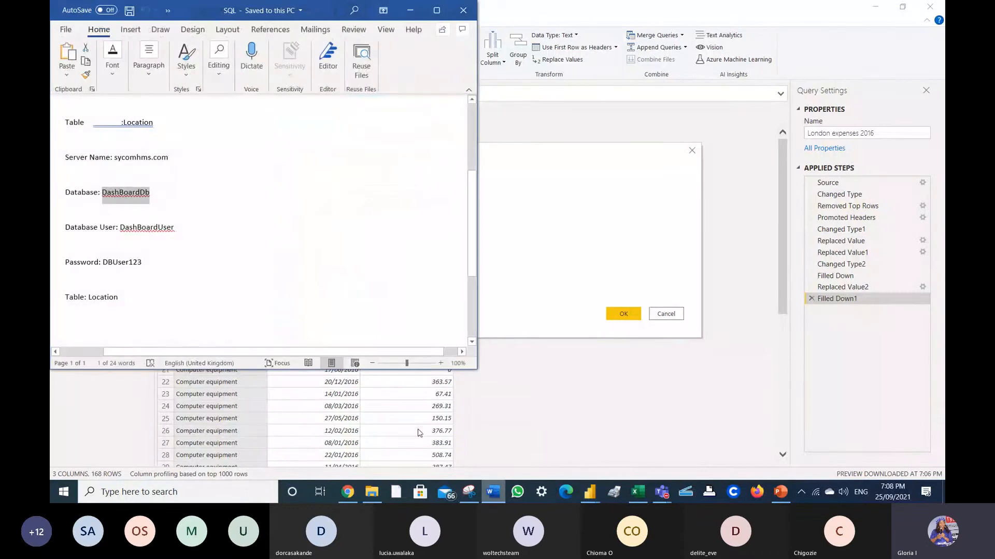
{"action": "left_click_drag", "start_coordinate": [178, 233], "coordinate": [122, 225]}
{"action": "key", "text": "ctrl+c"}
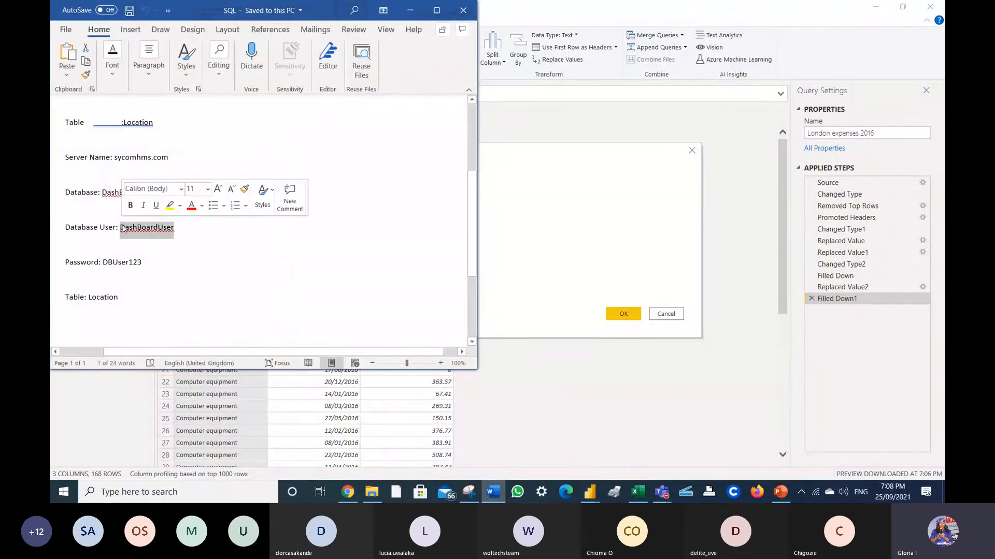
{"action": "left_click", "coordinate": [410, 13]}
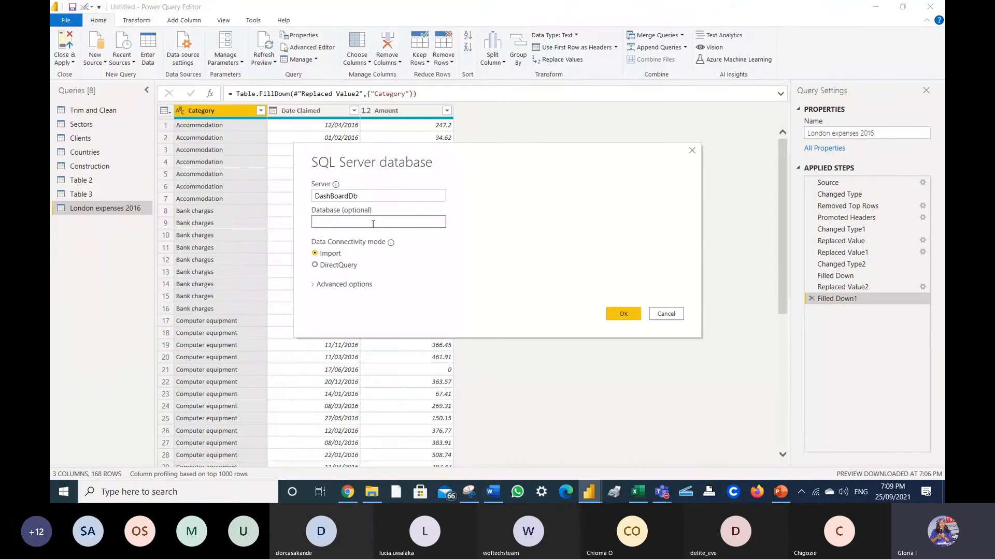
{"action": "key", "text": "ctrl+v"}
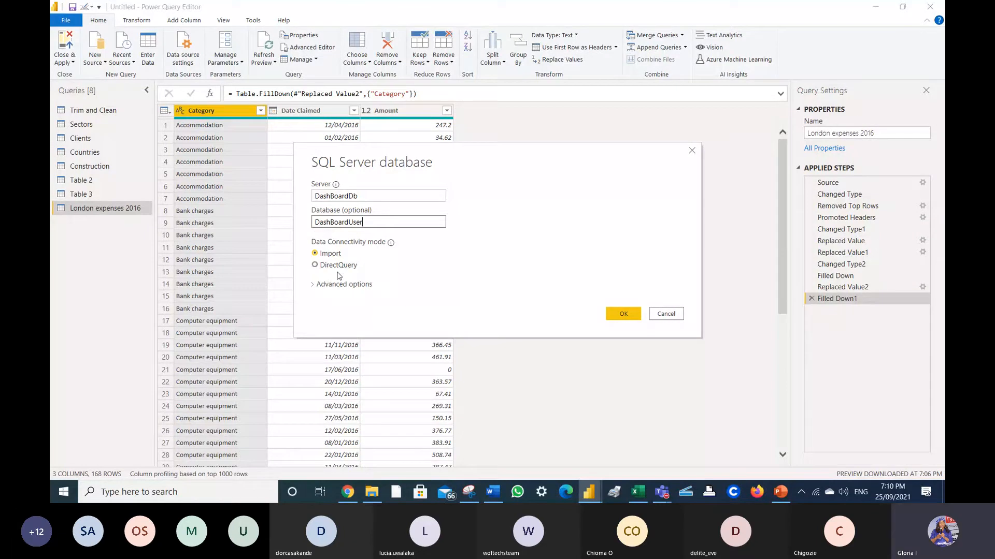
- Confirm the SQL Server connection attempt, then dismiss the 'Unable to connect' error
{"action": "left_click", "coordinate": [624, 314]}
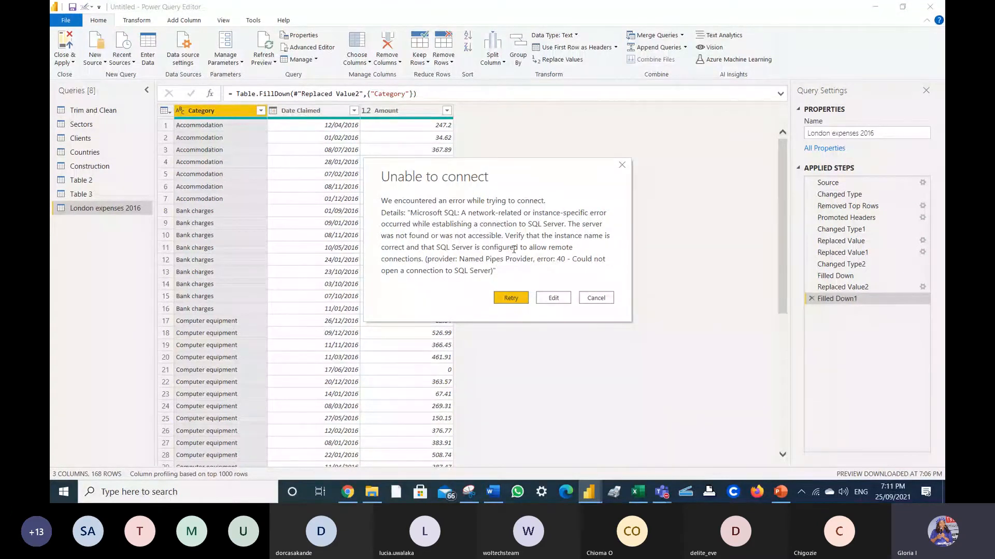
{"action": "left_click", "coordinate": [622, 165]}
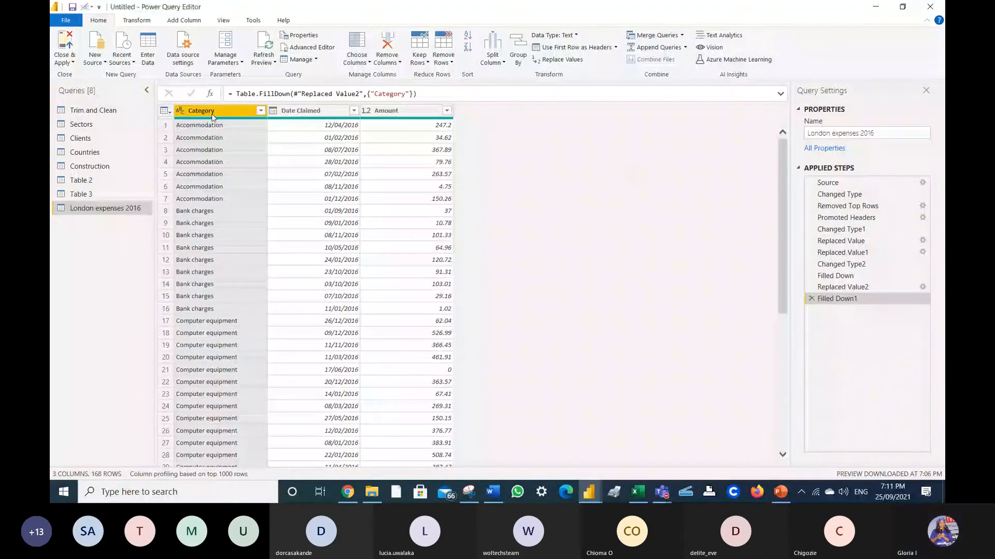
- Start a new SQL Server source and paste the server name sycomhms.com from the notes
{"action": "left_click", "coordinate": [94, 58]}
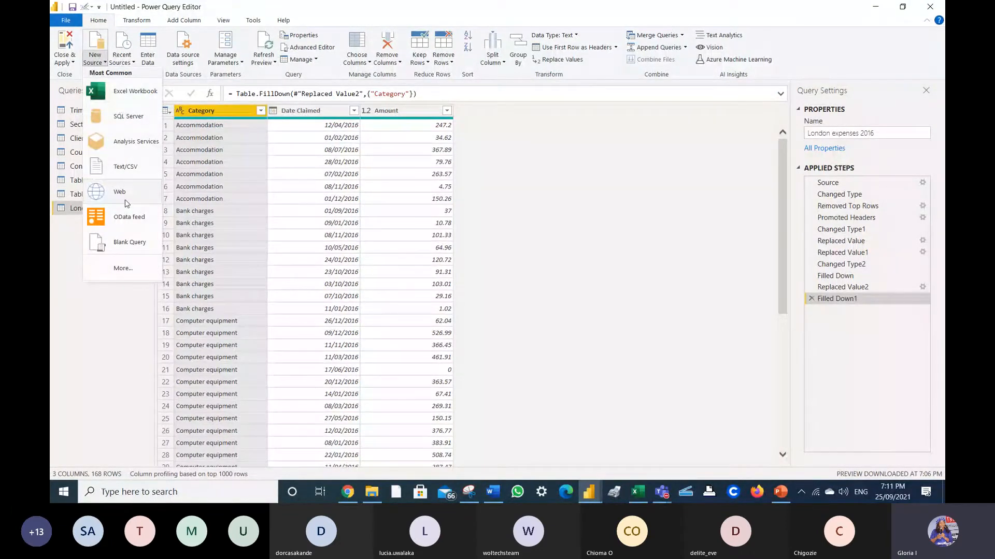
{"action": "left_click", "coordinate": [131, 268]}
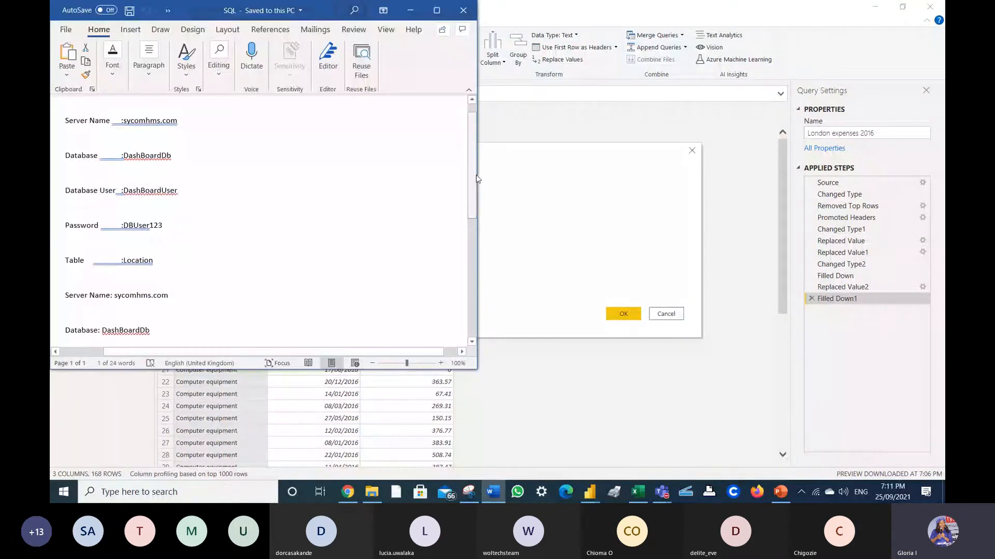
{"action": "scroll", "coordinate": [469, 202], "scroll_direction": "down", "scroll_amount": 1}
{"action": "left_click_drag", "start_coordinate": [468, 198], "coordinate": [441, 169]}
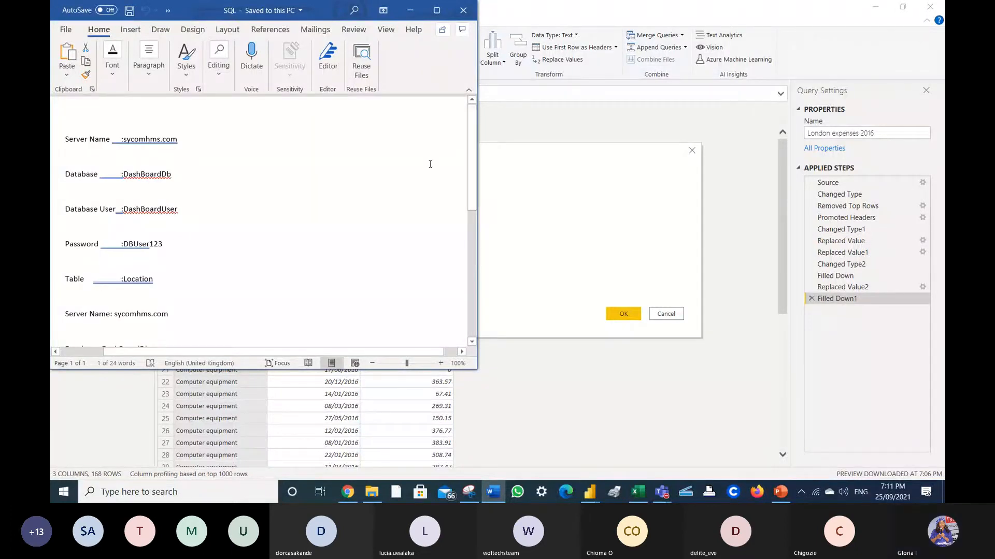
{"action": "double_click", "coordinate": [137, 141]}
{"action": "key", "text": "ctrl+c"}
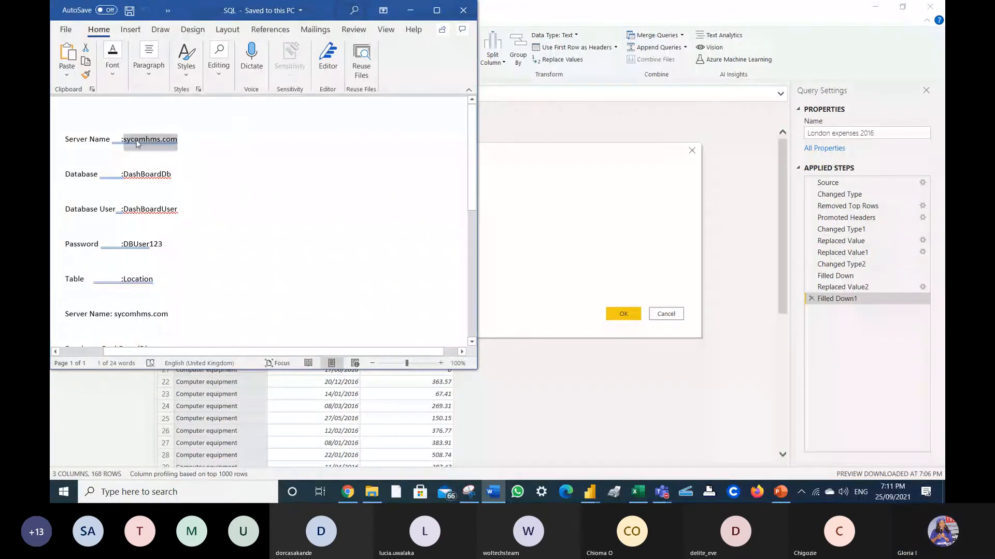
{"action": "left_click", "coordinate": [502, 197]}
{"action": "key", "text": "ctrl+v"}
{"action": "left_click", "coordinate": [377, 218]}
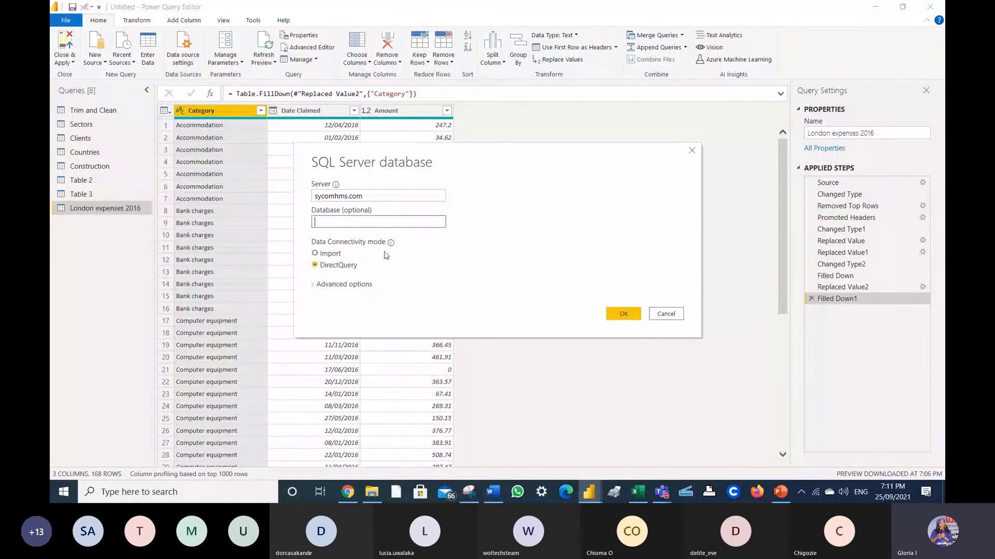
- Copy DashBoardDb from the notes into the Database field and choose DirectQuery
{"action": "left_click", "coordinate": [494, 492]}
{"action": "left_click_drag", "start_coordinate": [178, 209], "coordinate": [159, 214]}
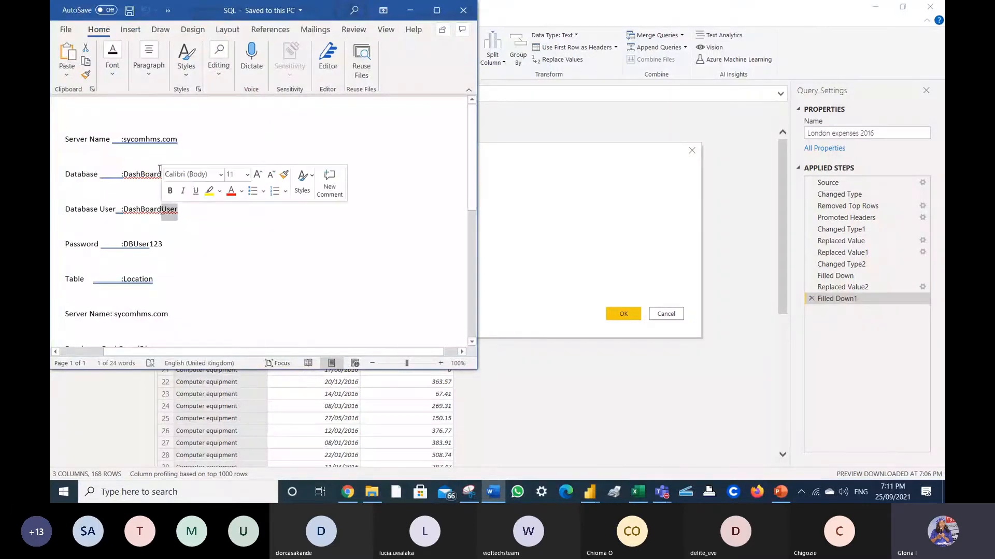
{"action": "left_click", "coordinate": [176, 171]}
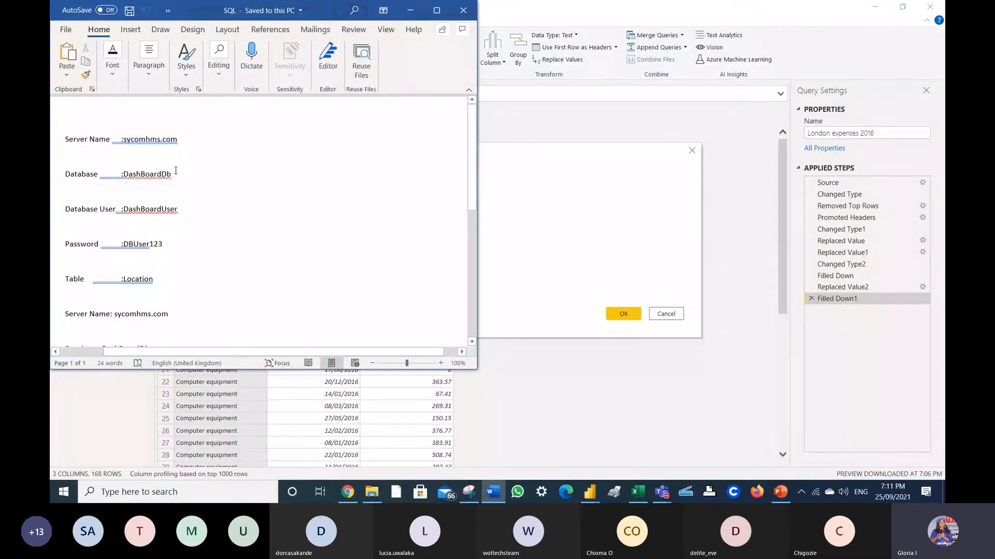
{"action": "left_click_drag", "start_coordinate": [176, 171], "coordinate": [129, 176]}
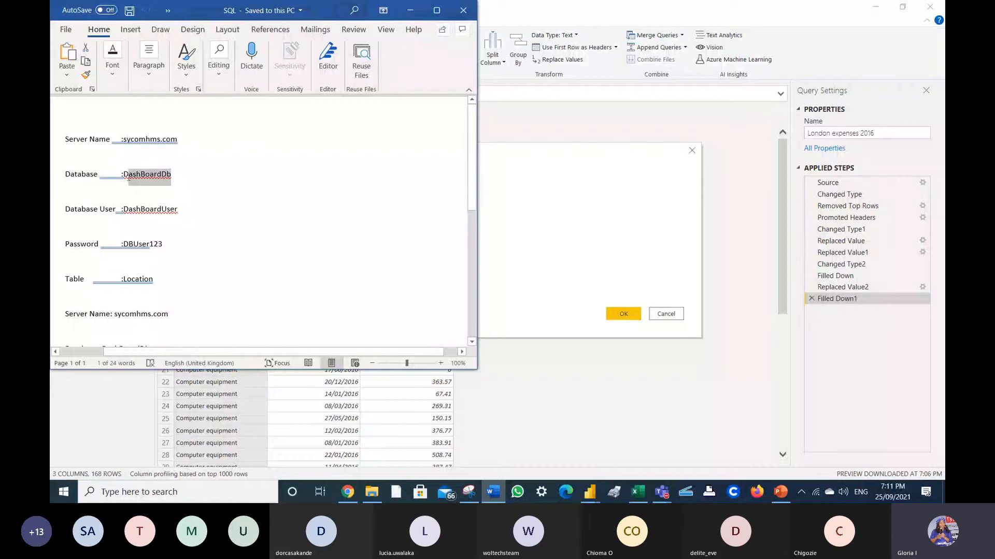
{"action": "key", "text": "ctrl+c"}
{"action": "key", "text": "alt+Tab"}
{"action": "left_click", "coordinate": [315, 221]}
{"action": "key", "text": "ctrl+v"}
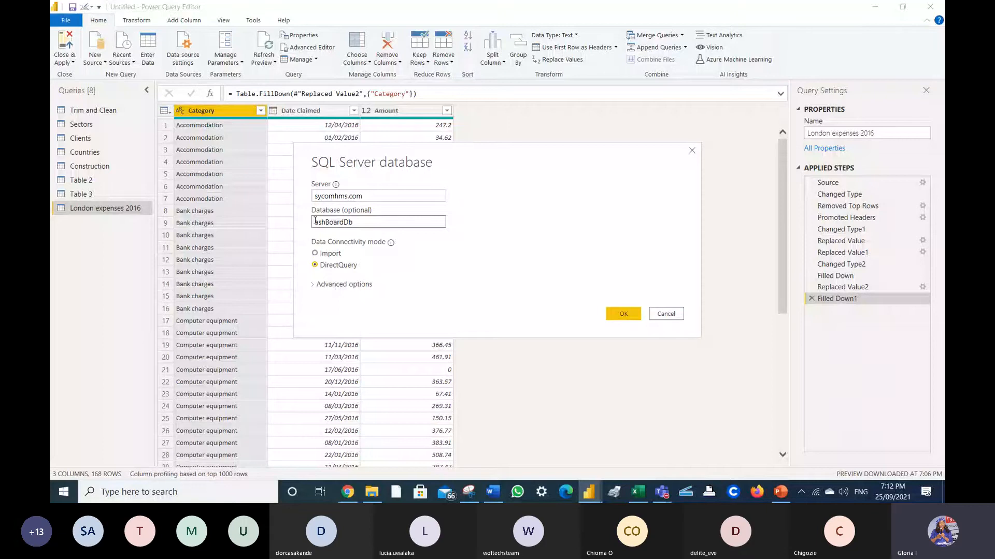
{"action": "type", "text": "D"}
- Connect, tick Location, MV_Actor, MV_Certificate, MV_Country and MV_Studio in Navigator, and load them
{"action": "left_click", "coordinate": [623, 314]}
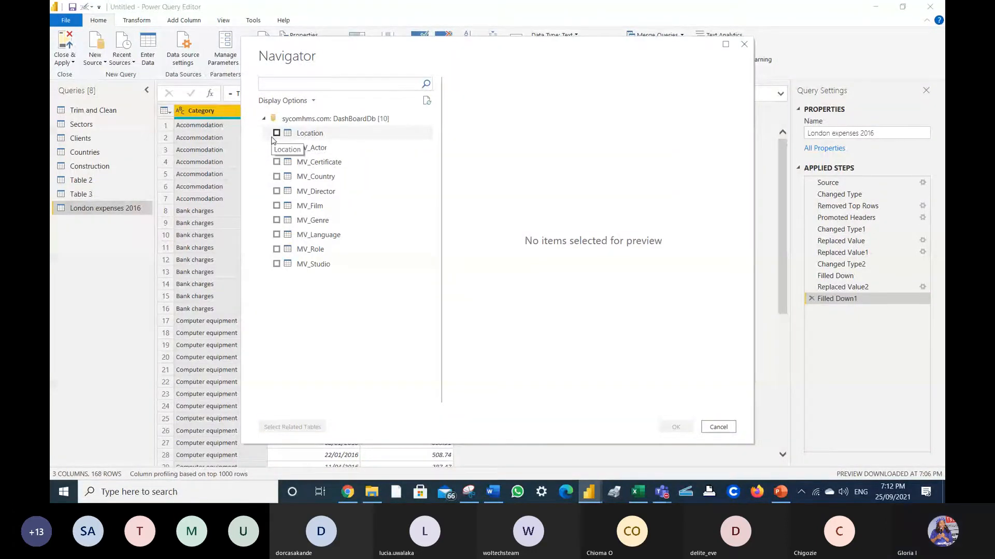
{"action": "left_click", "coordinate": [277, 134]}
{"action": "left_click", "coordinate": [277, 148]}
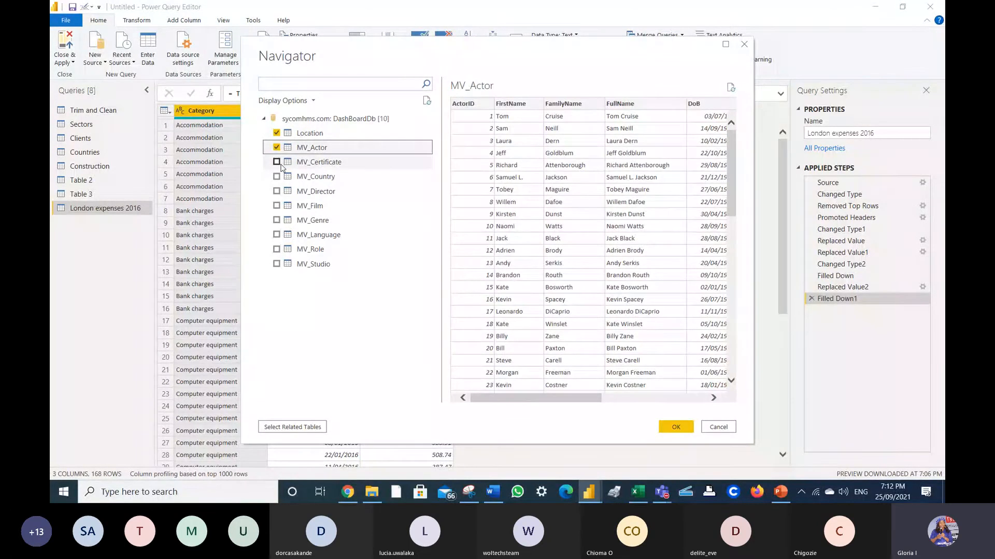
{"action": "left_click", "coordinate": [277, 162]}
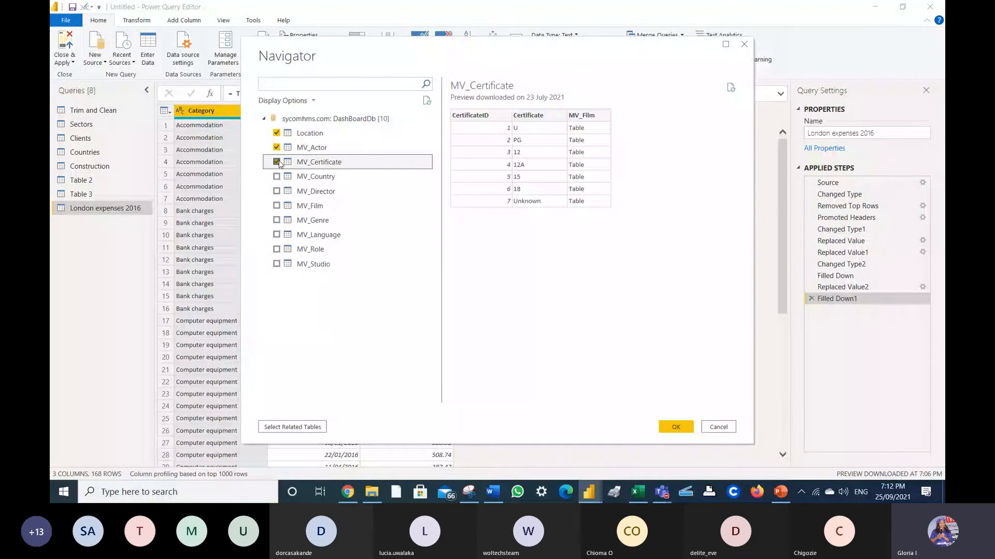
{"action": "left_click", "coordinate": [276, 177]}
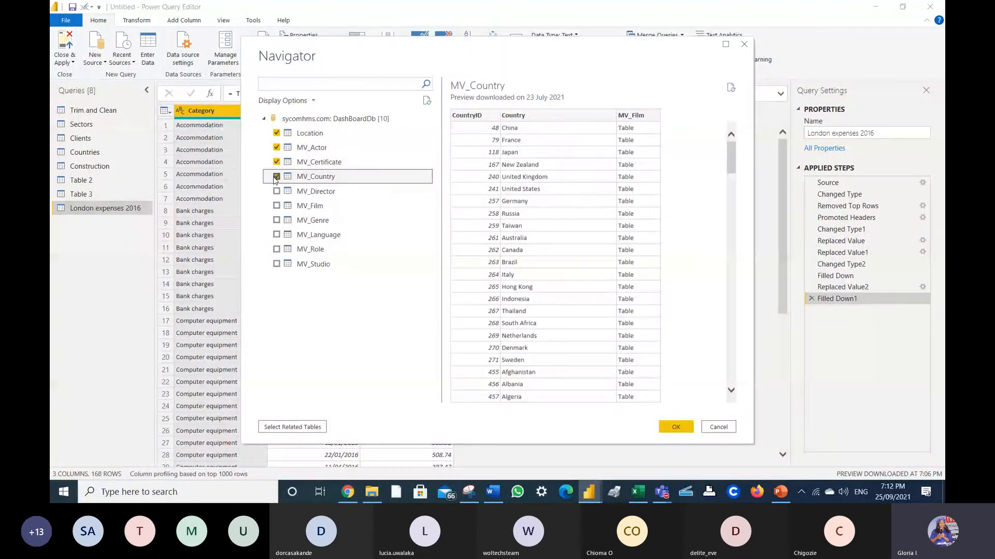
{"action": "left_click", "coordinate": [276, 264]}
{"action": "left_click", "coordinate": [278, 253]}
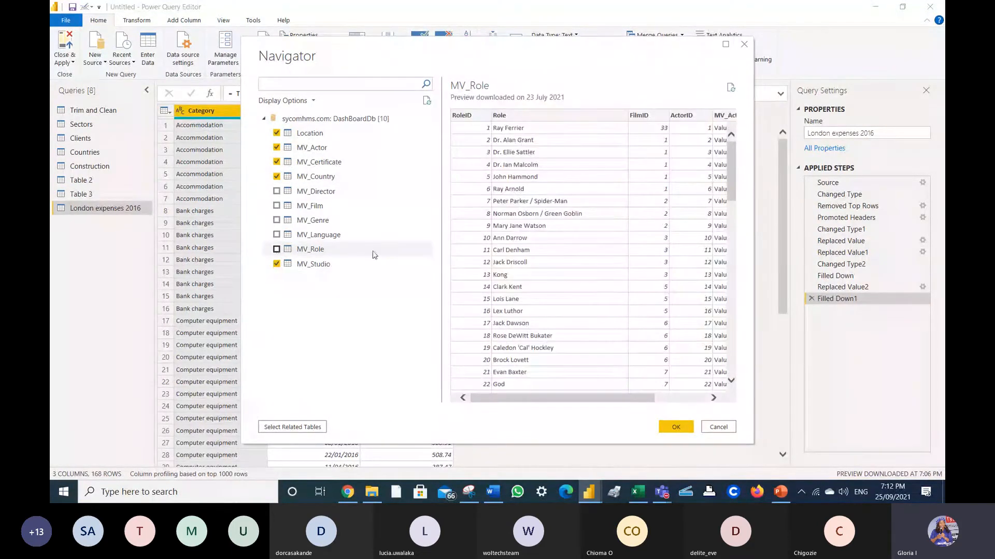
{"action": "left_click", "coordinate": [675, 427]}
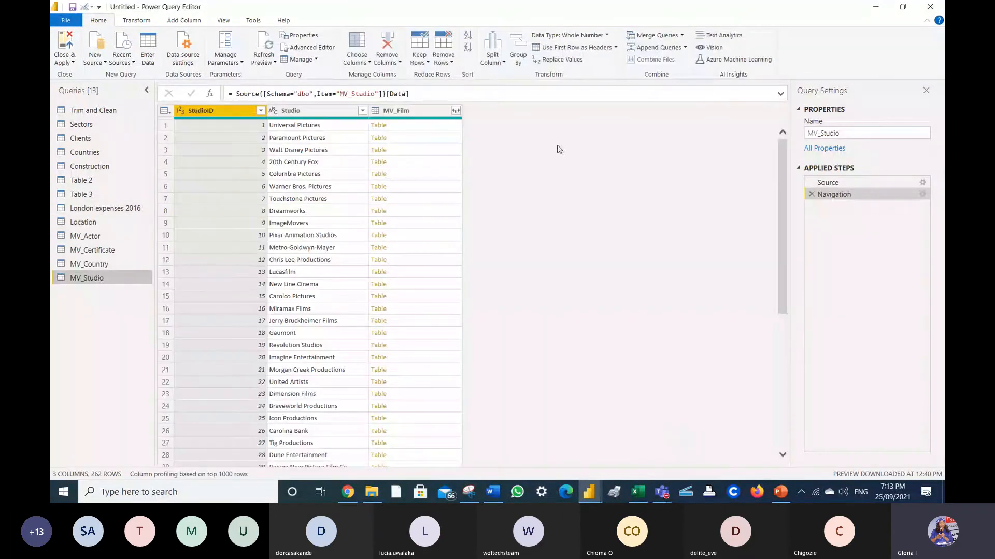
- Expand MV_Studio's MV_Film column to just Title, ReleaseDate and OscarWins
{"action": "left_click", "coordinate": [456, 111]}
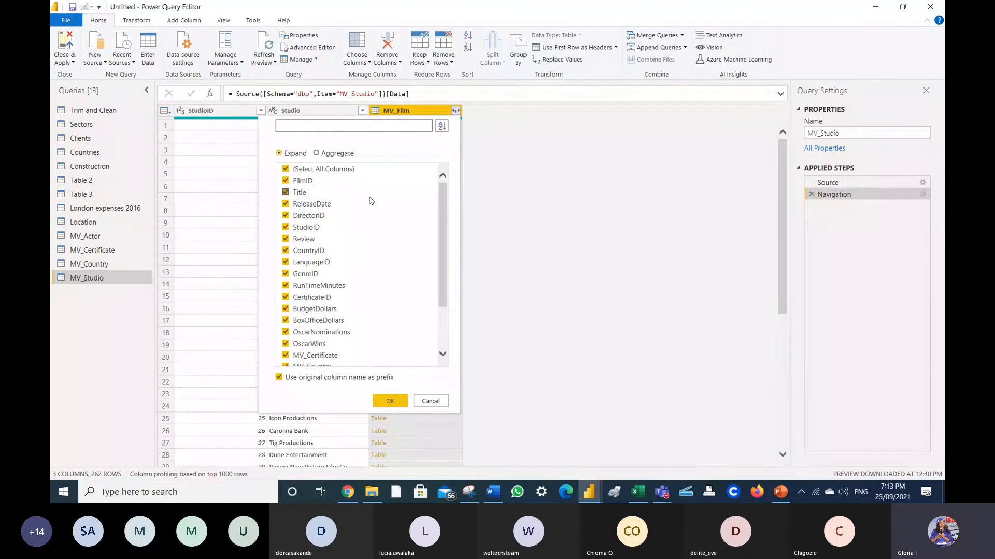
{"action": "left_click", "coordinate": [286, 170]}
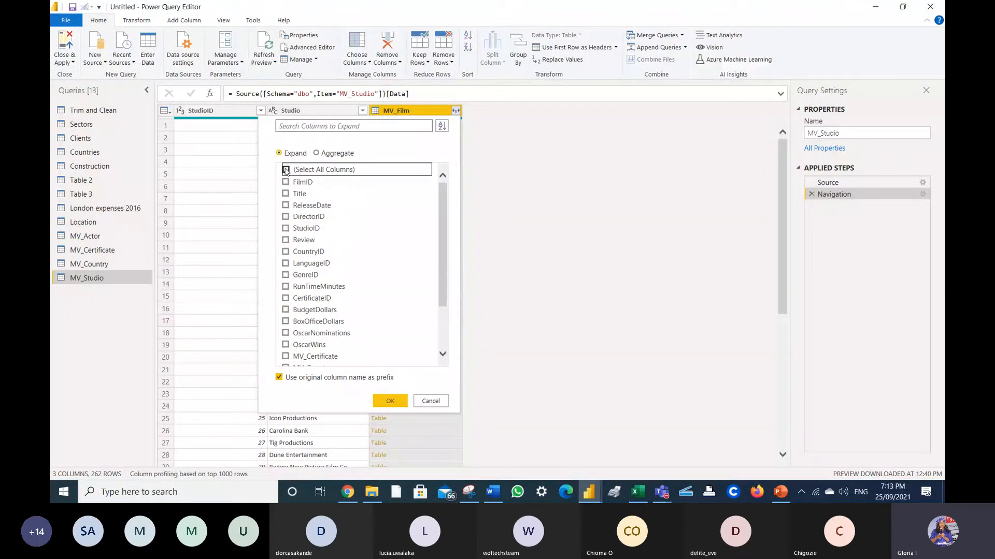
{"action": "left_click", "coordinate": [322, 196]}
{"action": "left_click", "coordinate": [312, 205]}
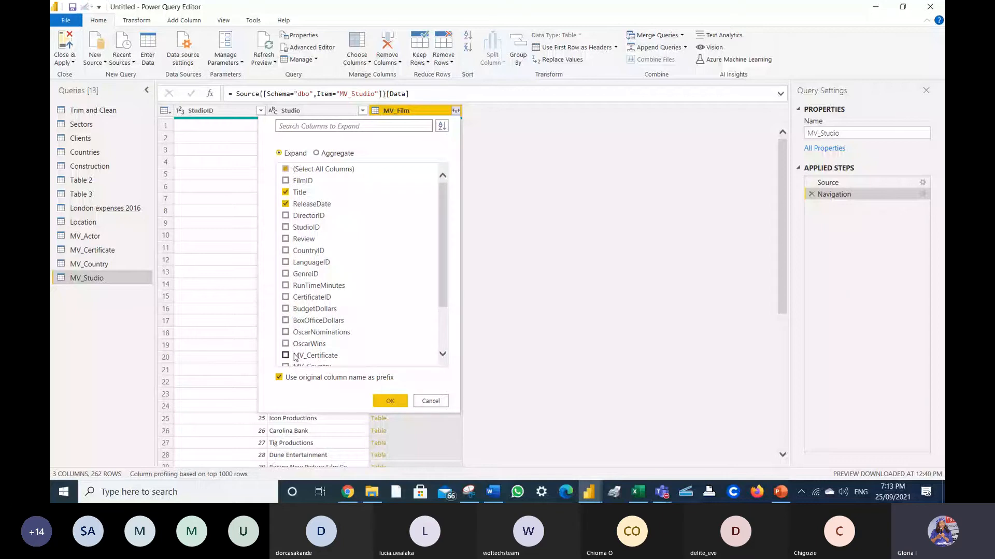
{"action": "left_click", "coordinate": [294, 344]}
{"action": "left_click", "coordinate": [390, 401]}
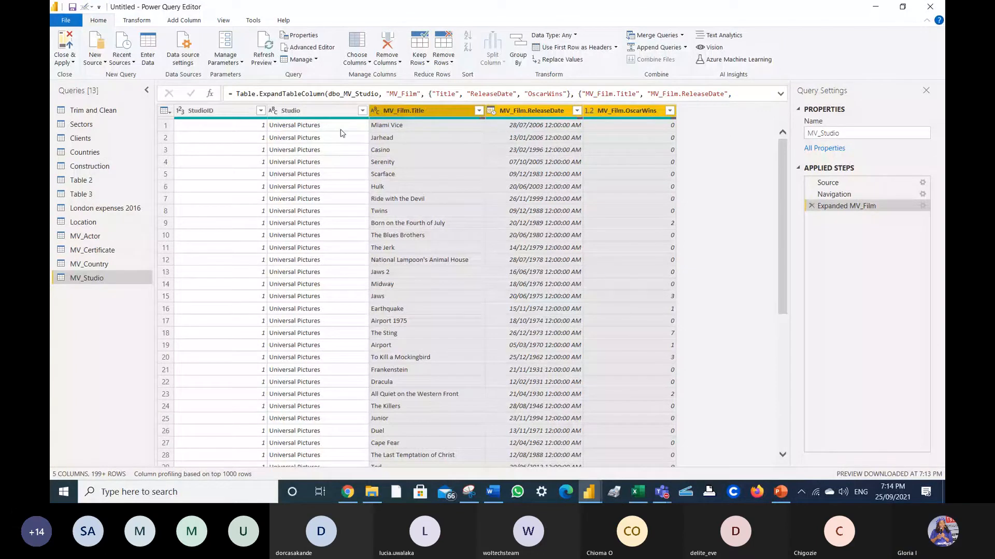
- Replace the earlier expansion with one bringing in Title, OscarNominations and MV_Language
{"action": "left_click", "coordinate": [811, 206]}
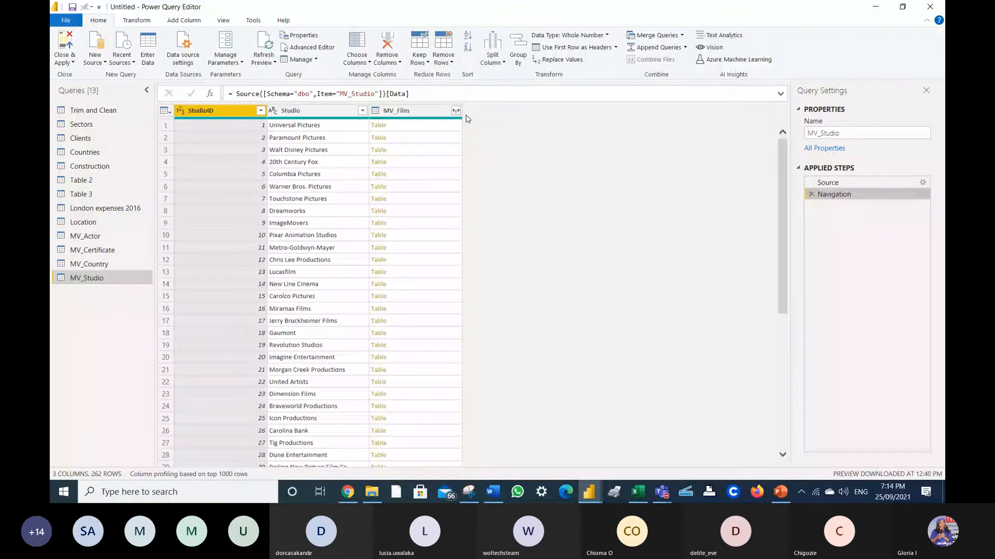
{"action": "left_click", "coordinate": [455, 111]}
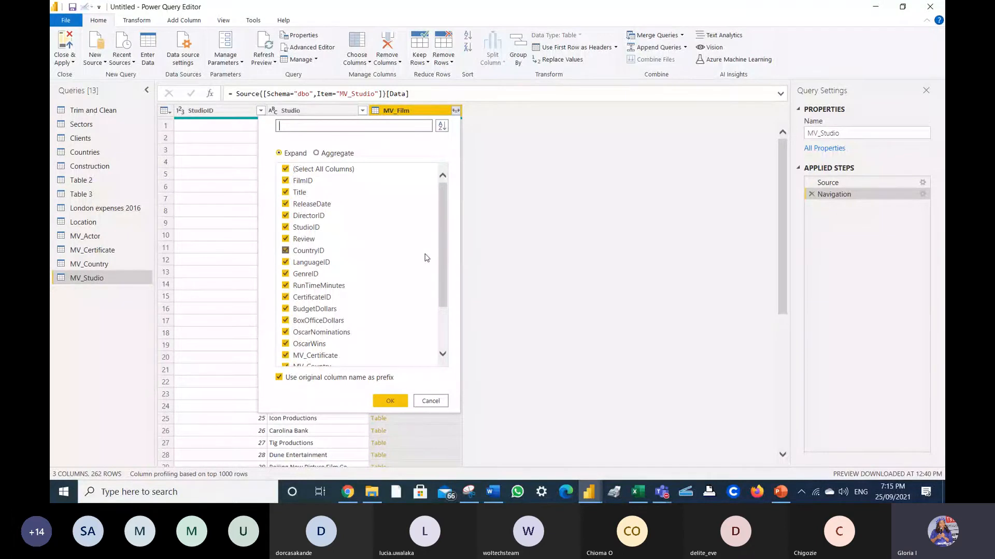
{"action": "left_click", "coordinate": [286, 169]}
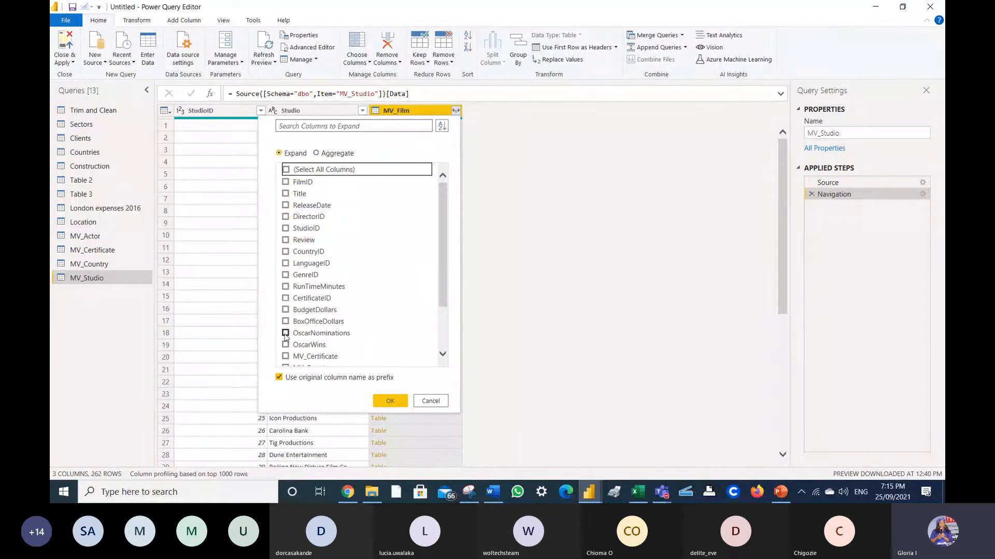
{"action": "left_click", "coordinate": [286, 334]}
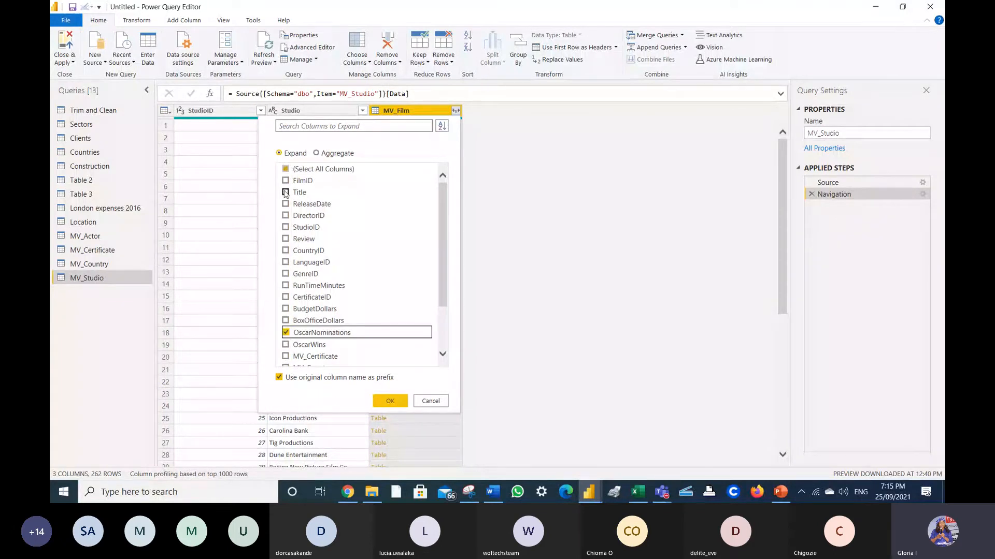
{"action": "left_click", "coordinate": [285, 193]}
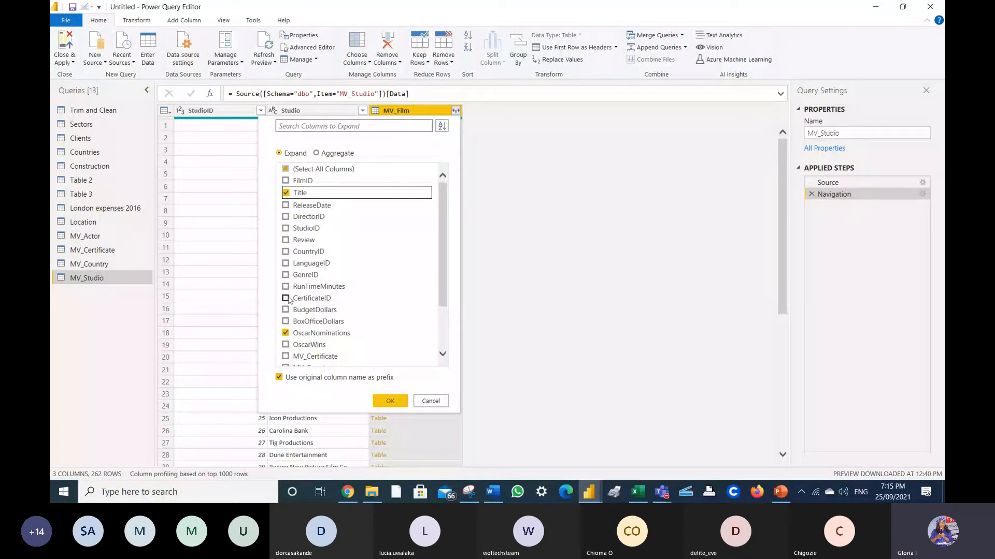
{"action": "scroll", "coordinate": [288, 299], "scroll_direction": "down", "scroll_amount": 2}
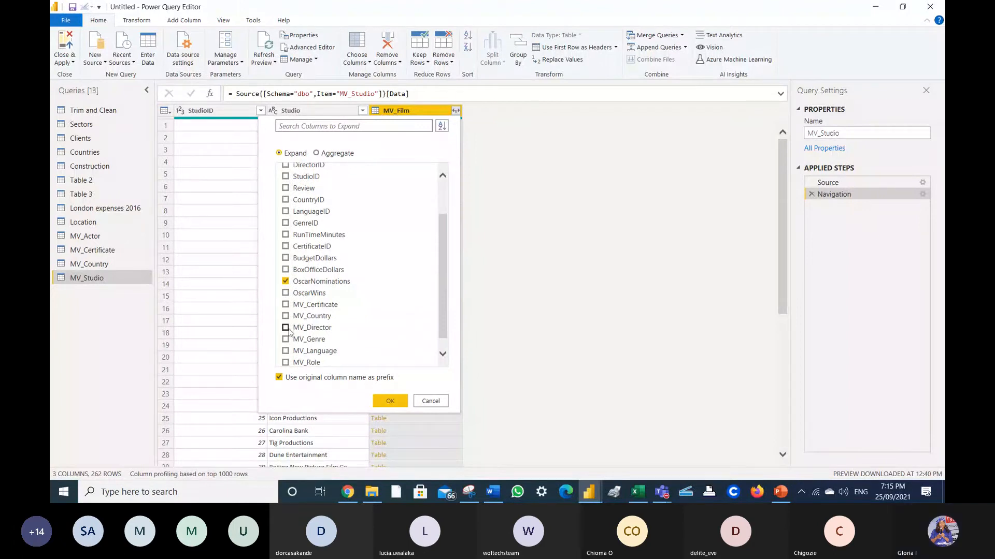
{"action": "left_click", "coordinate": [285, 351]}
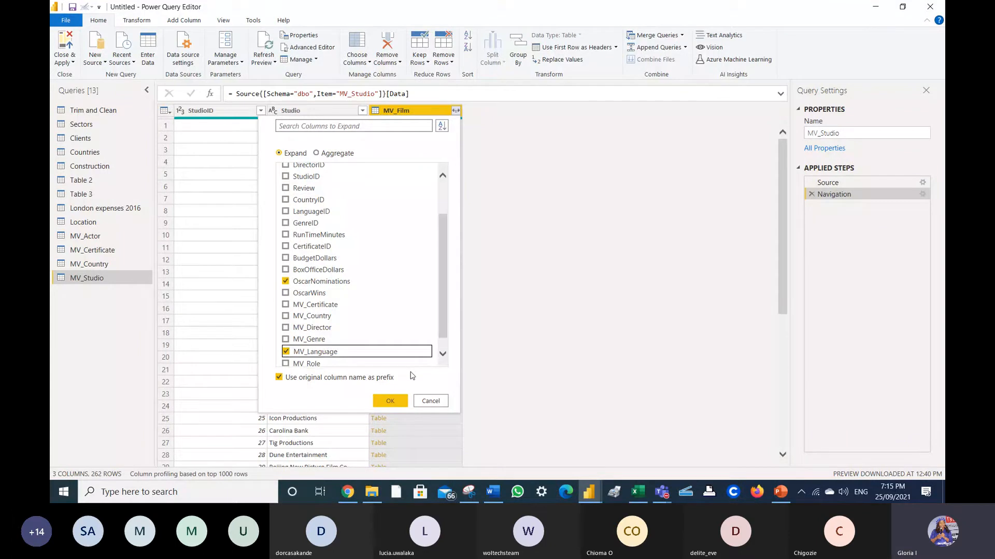
{"action": "left_click", "coordinate": [394, 401]}
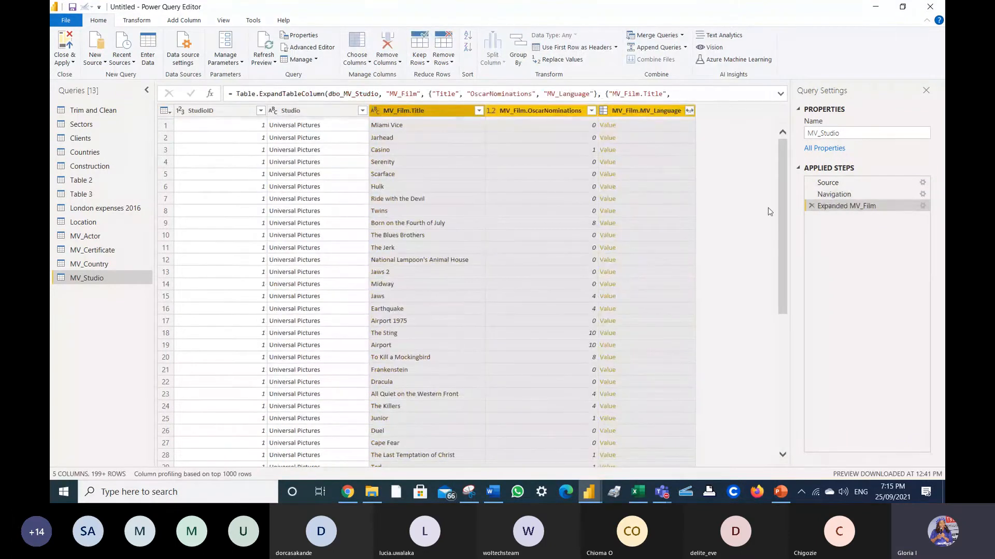
- Redo the MV_Film expansion keeping only Title and OscarWins
{"action": "left_click", "coordinate": [811, 205]}
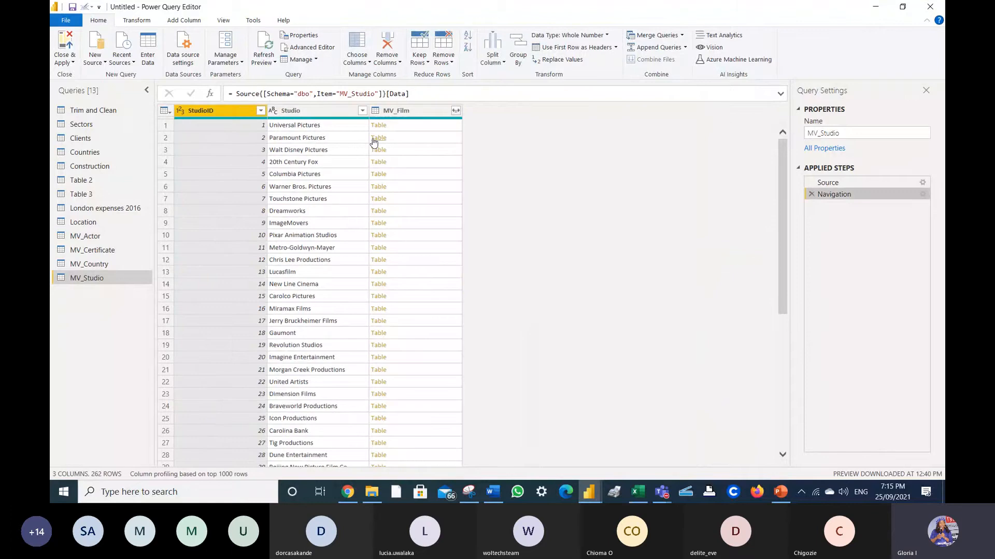
{"action": "left_click", "coordinate": [455, 111]}
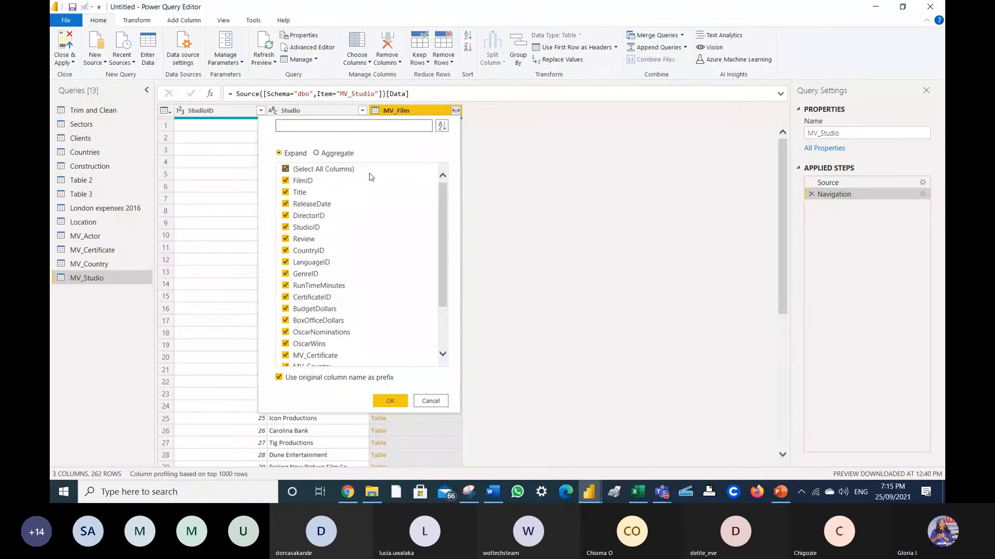
{"action": "left_click", "coordinate": [285, 170]}
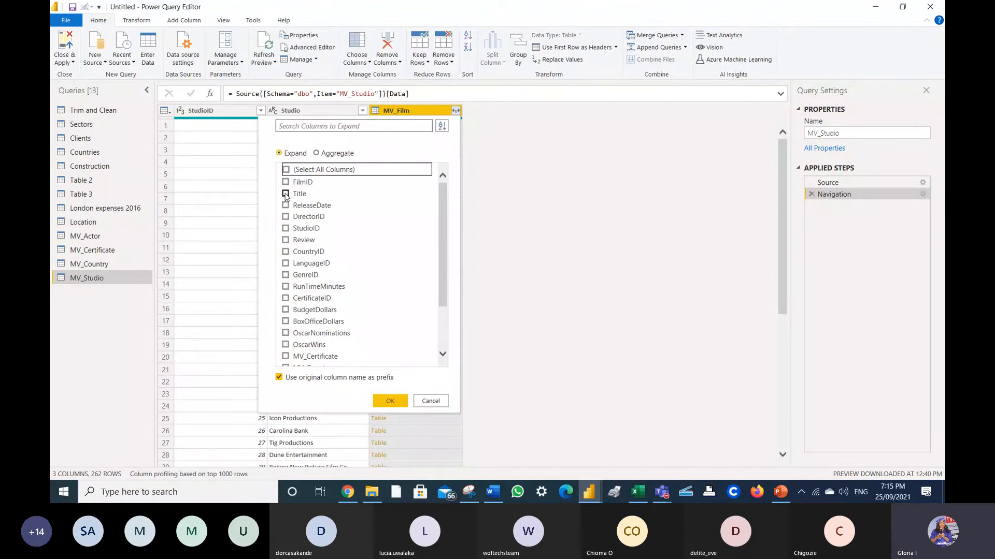
{"action": "left_click", "coordinate": [285, 193]}
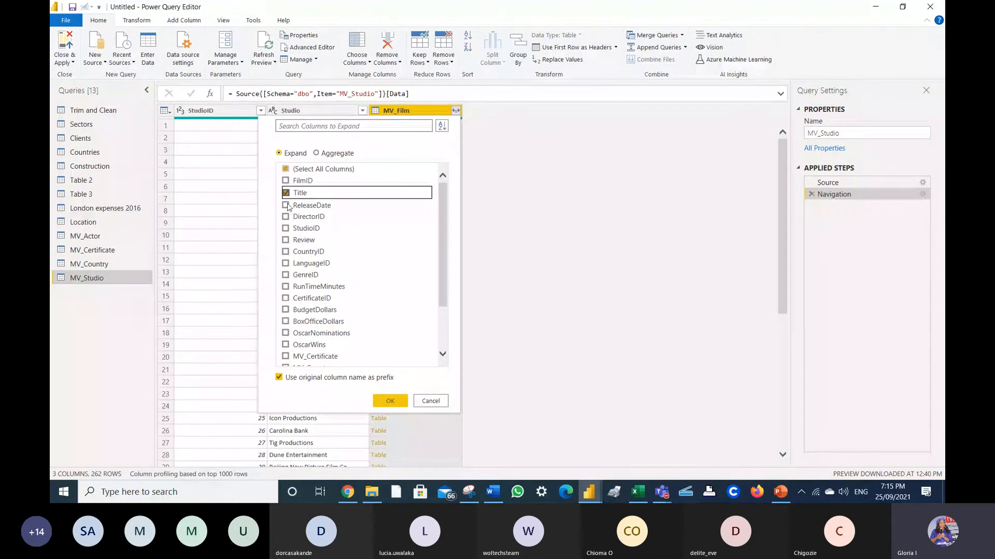
{"action": "left_click", "coordinate": [300, 345]}
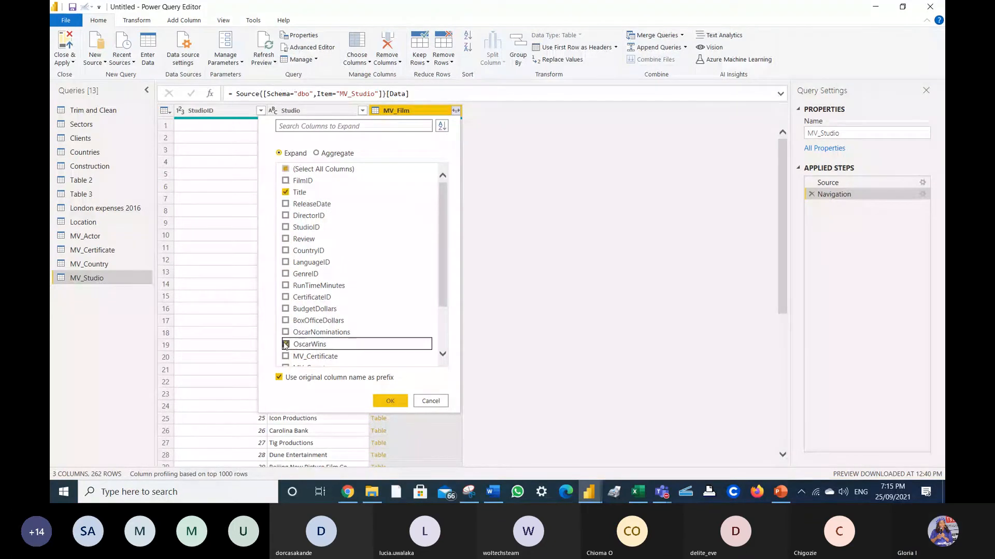
{"action": "left_click", "coordinate": [383, 403]}
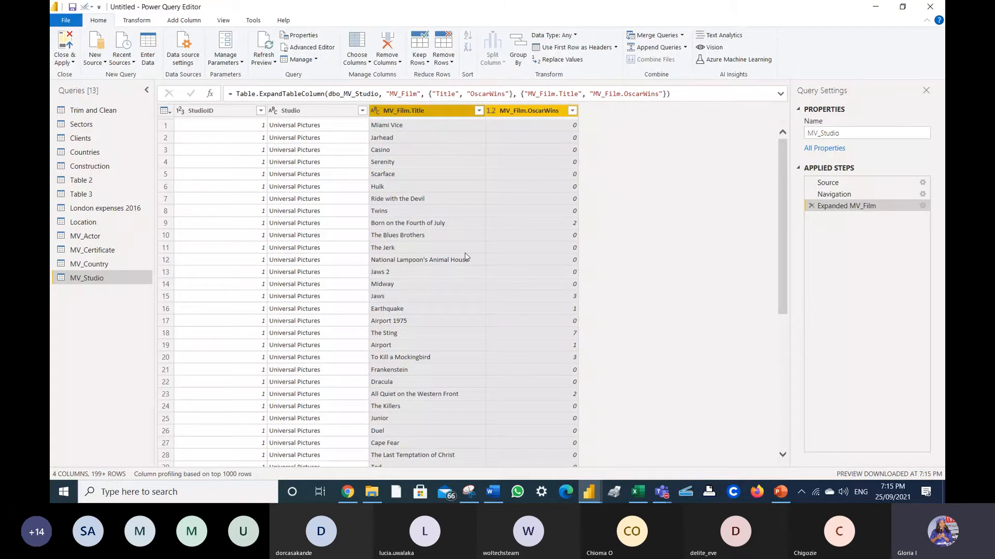
{"action": "left_click", "coordinate": [95, 58]}
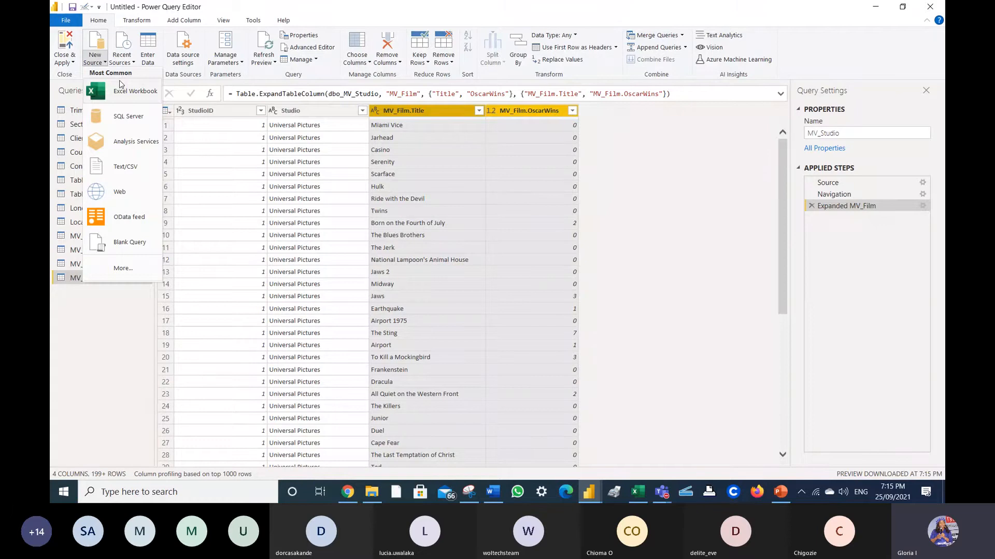
- Begin a Text/CSV import, search the Desktop for 'per', then cancel the file picker
{"action": "left_click", "coordinate": [134, 170]}
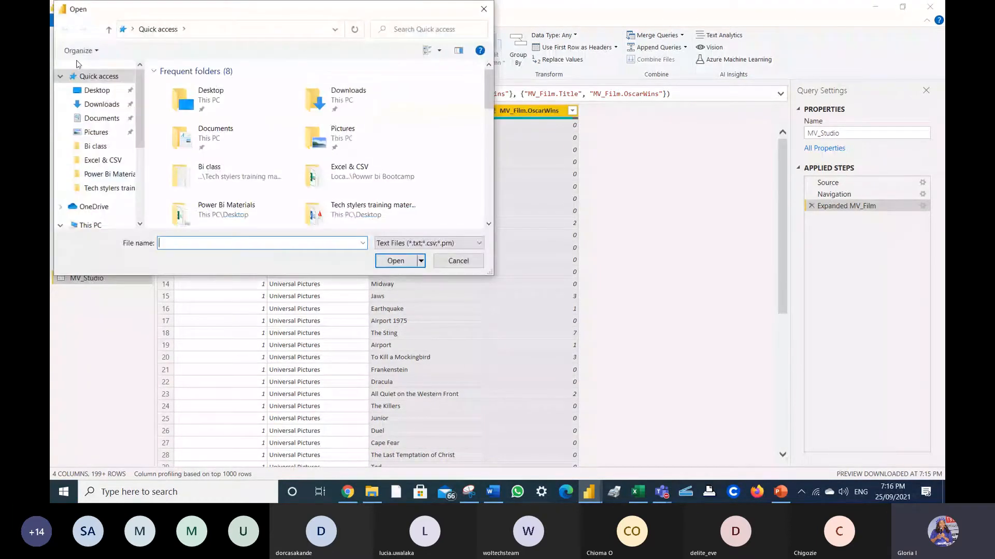
{"action": "left_click", "coordinate": [90, 92]}
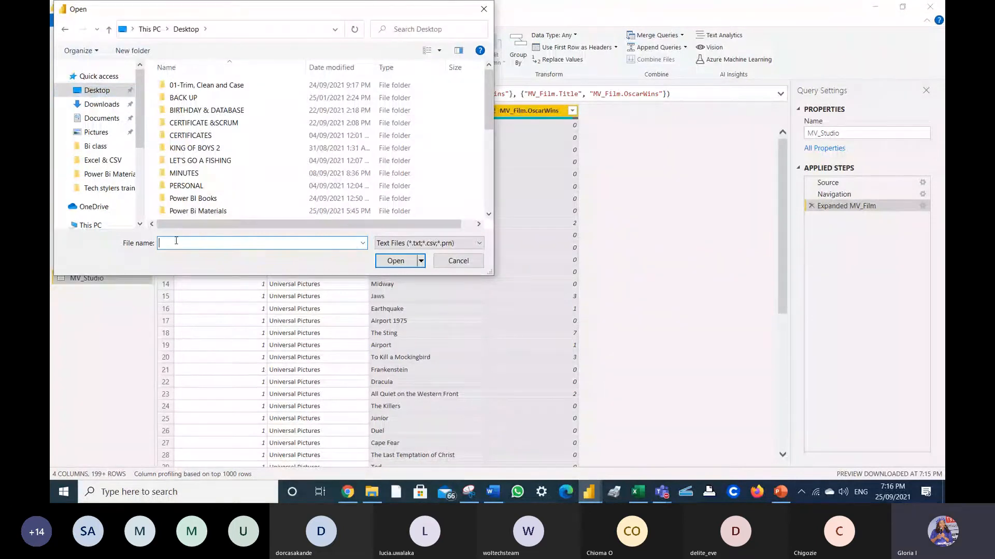
{"action": "type", "text": "p"}
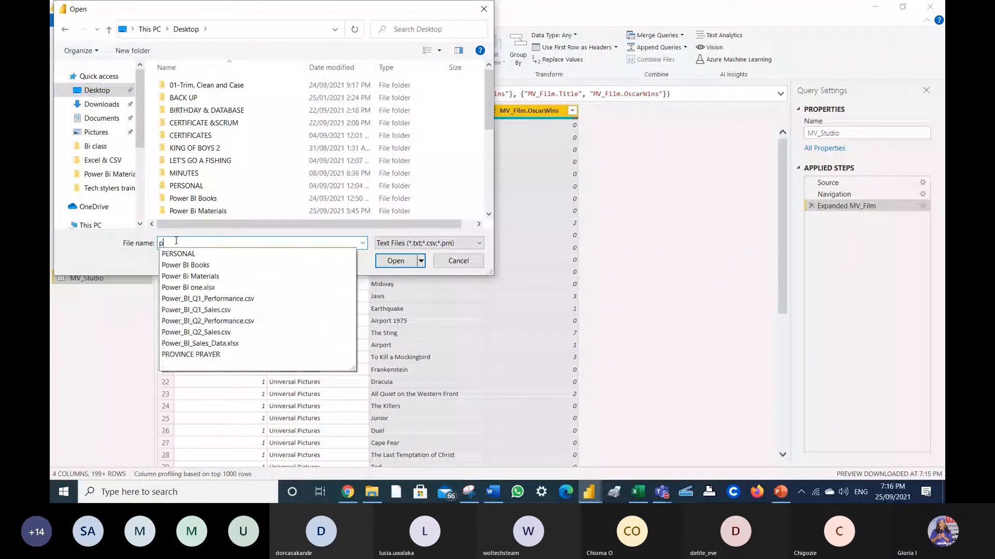
{"action": "type", "text": "e"}
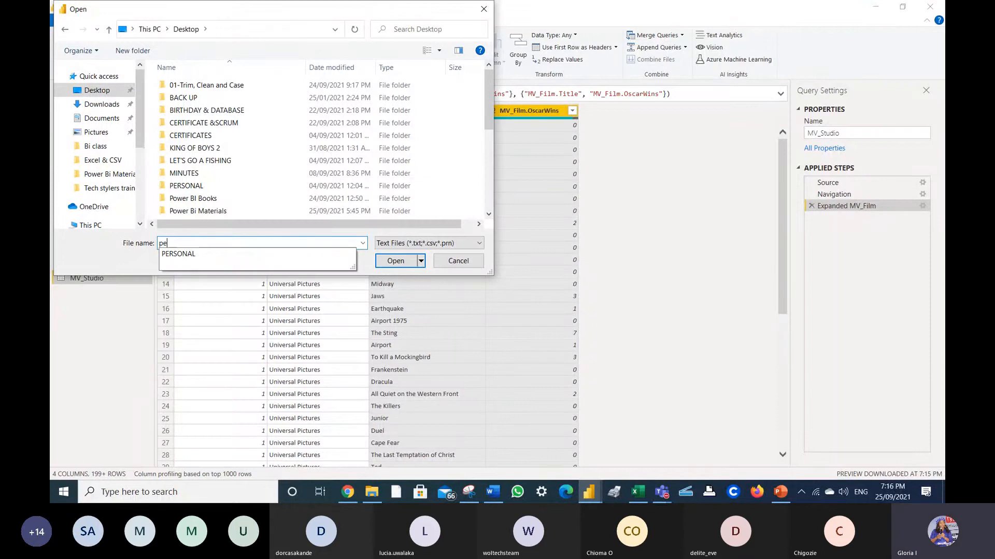
{"action": "type", "text": "r"}
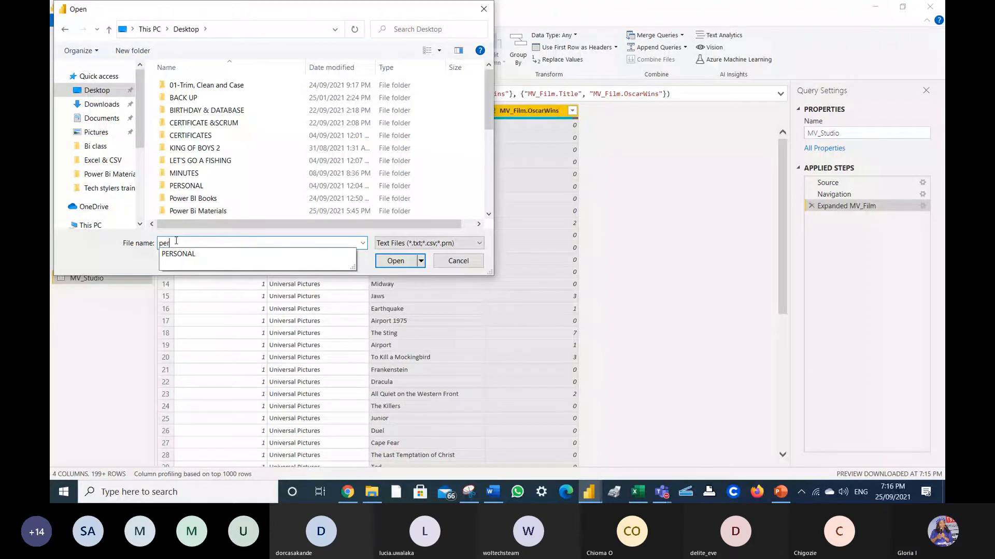
{"action": "left_click", "coordinate": [458, 261]}
- Import Power_BI_Q1_Performance.csv from the Desktop as a new query
{"action": "left_click", "coordinate": [95, 59]}
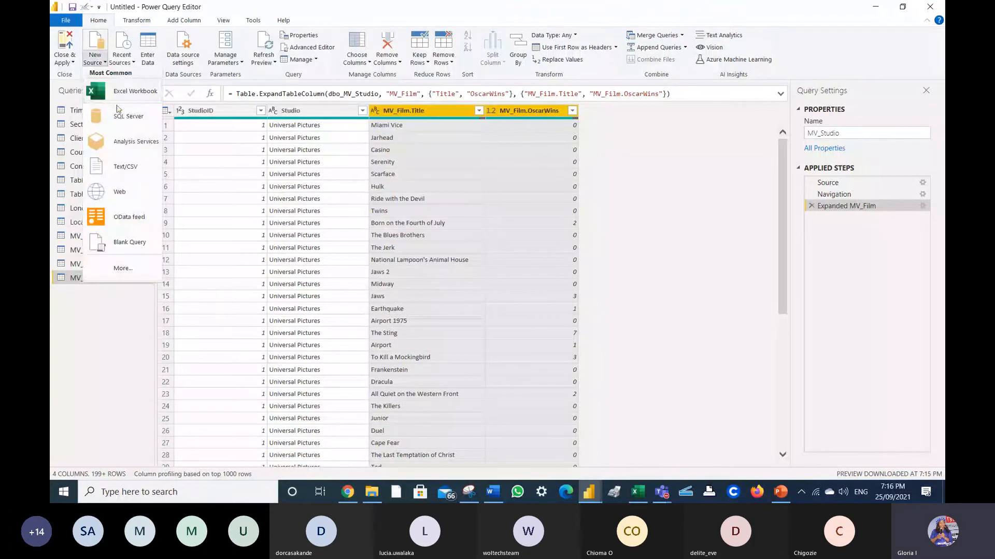
{"action": "left_click", "coordinate": [125, 167]}
{"action": "type", "text": "per"}
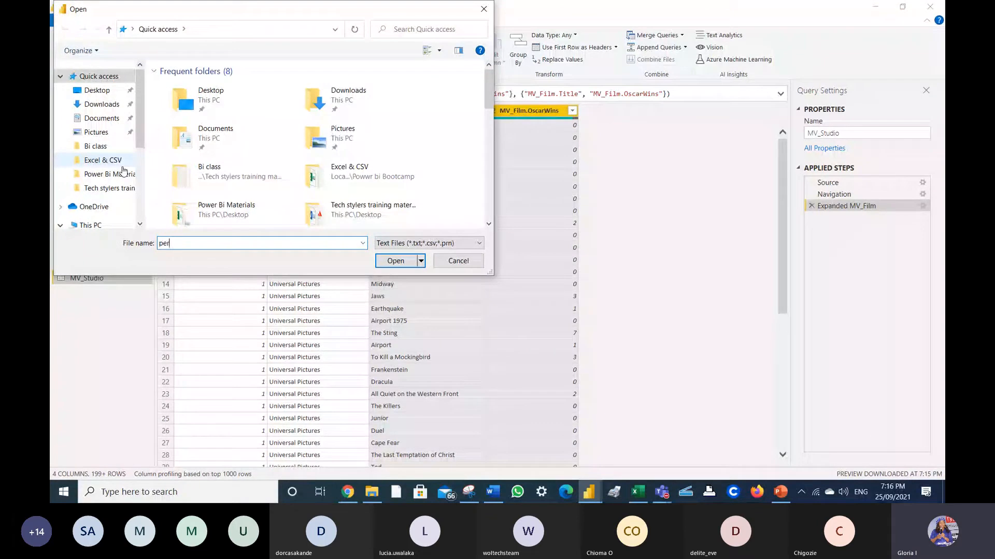
{"action": "left_click", "coordinate": [97, 90]}
{"action": "type", "text": "perf"}
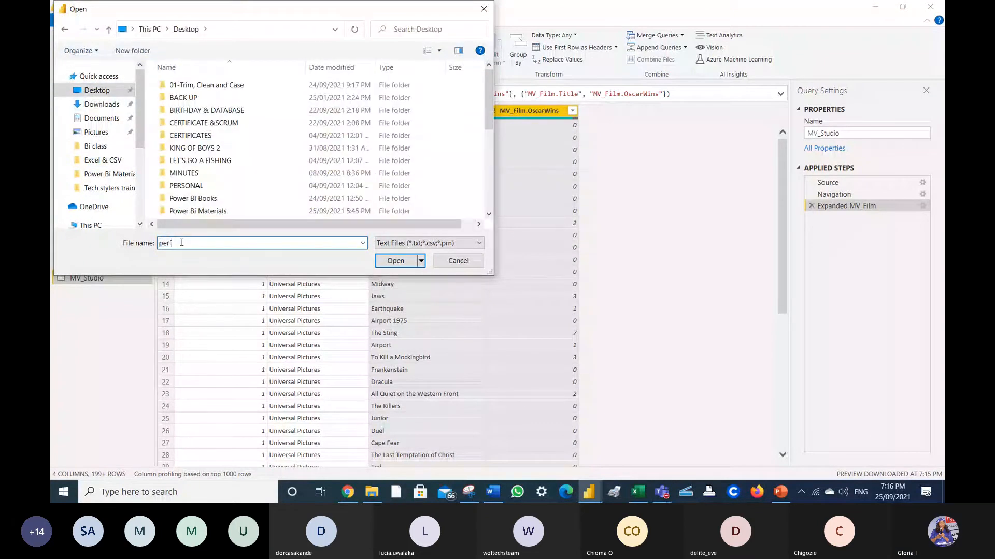
{"action": "type", "text": "or"}
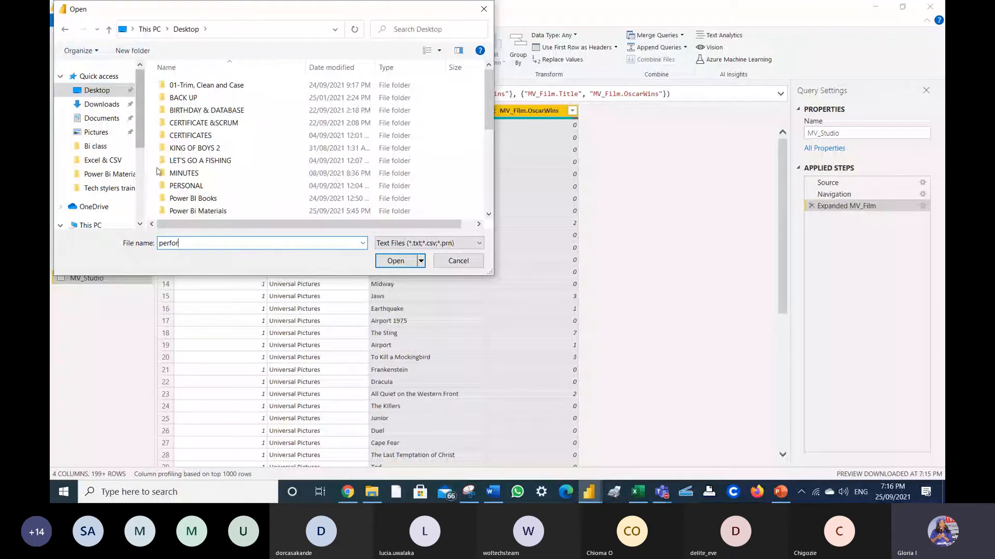
{"action": "key", "text": "BackSpace"}
{"action": "key", "text": "BackSpace"}
{"action": "key", "text": "BackSpace"}
{"action": "key", "text": "BackSpace"}
{"action": "key", "text": "BackSpace"}
{"action": "key", "text": "BackSpace"}
{"action": "type", "text": "Power"}
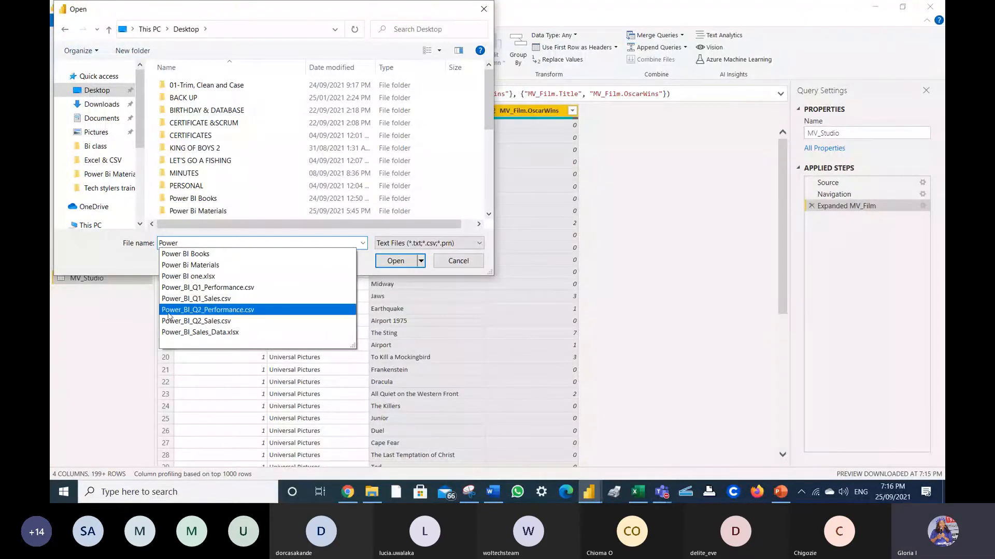
{"action": "left_click", "coordinate": [207, 287]}
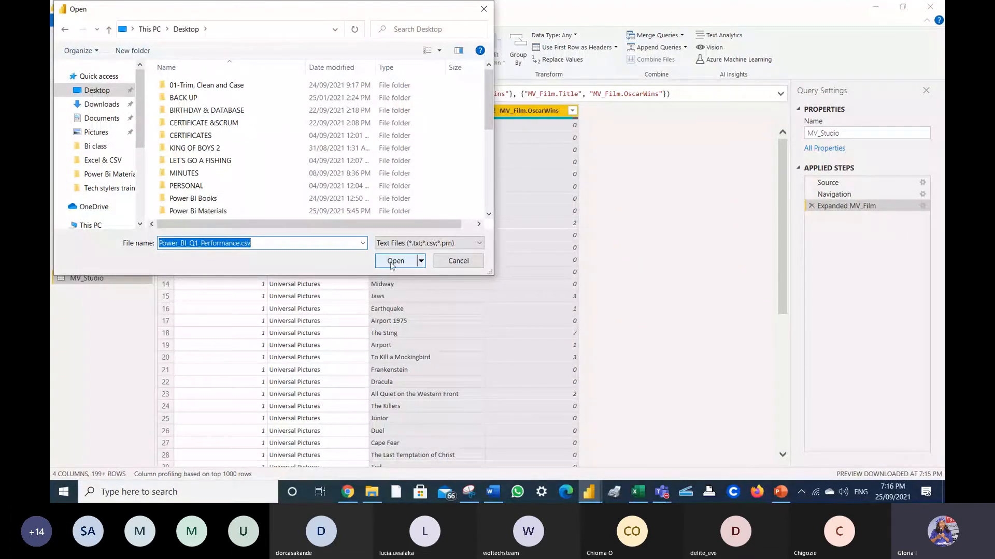
{"action": "left_click", "coordinate": [392, 262]}
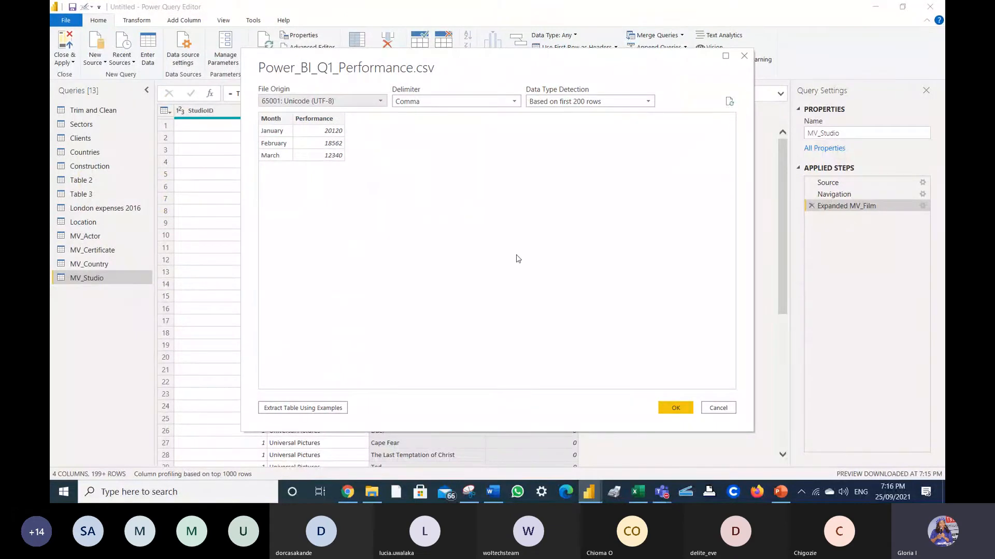
{"action": "left_click", "coordinate": [675, 409]}
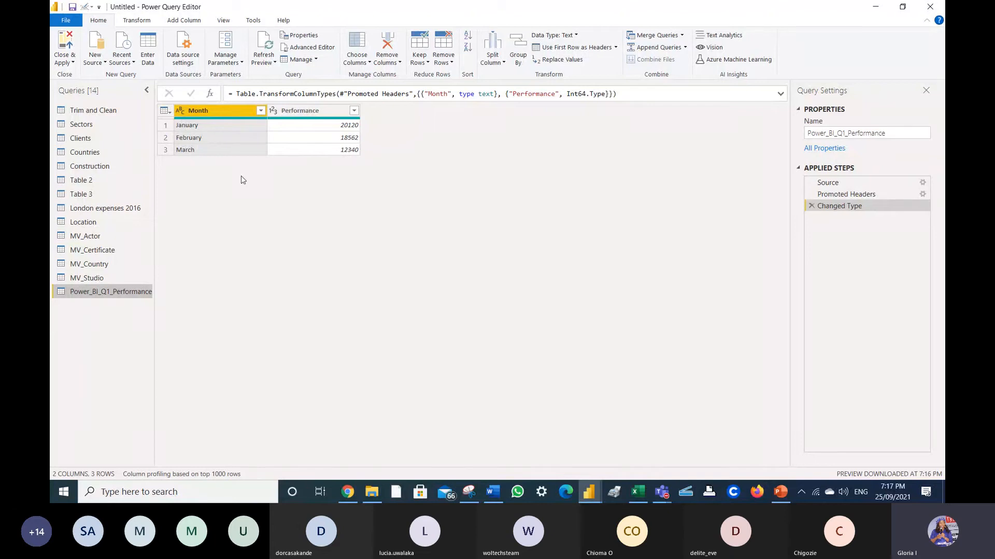
{"action": "left_click", "coordinate": [96, 58]}
- Import Power_BI_Q2_Performance.csv from the Desktop as a new query
{"action": "left_click", "coordinate": [126, 167]}
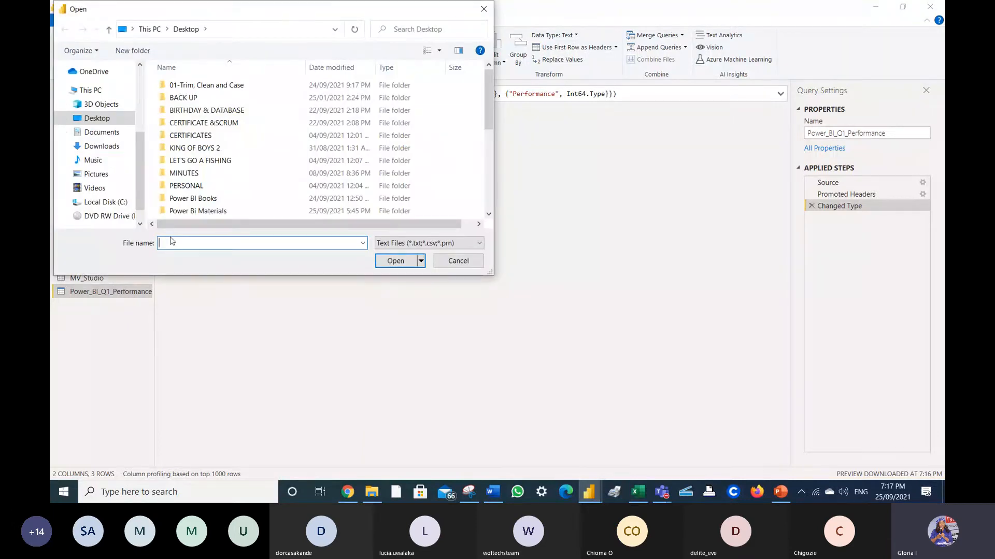
{"action": "type", "text": "power"}
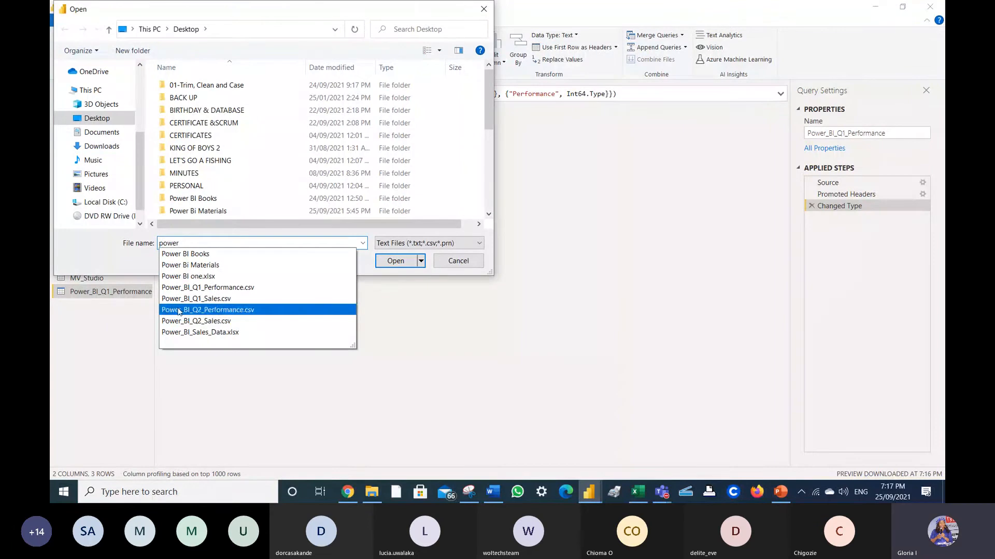
{"action": "left_click", "coordinate": [179, 310]}
{"action": "left_click", "coordinate": [402, 262]}
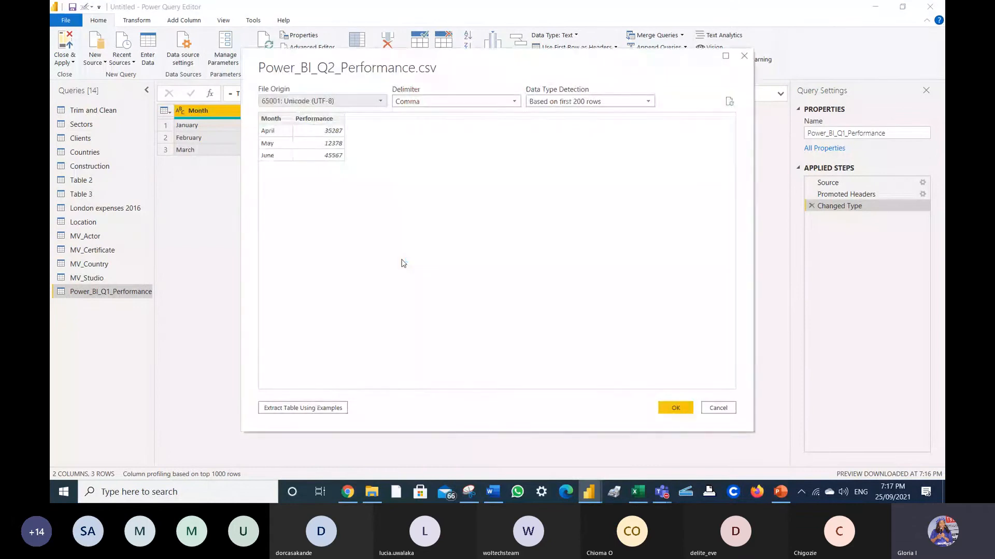
{"action": "left_click", "coordinate": [681, 408]}
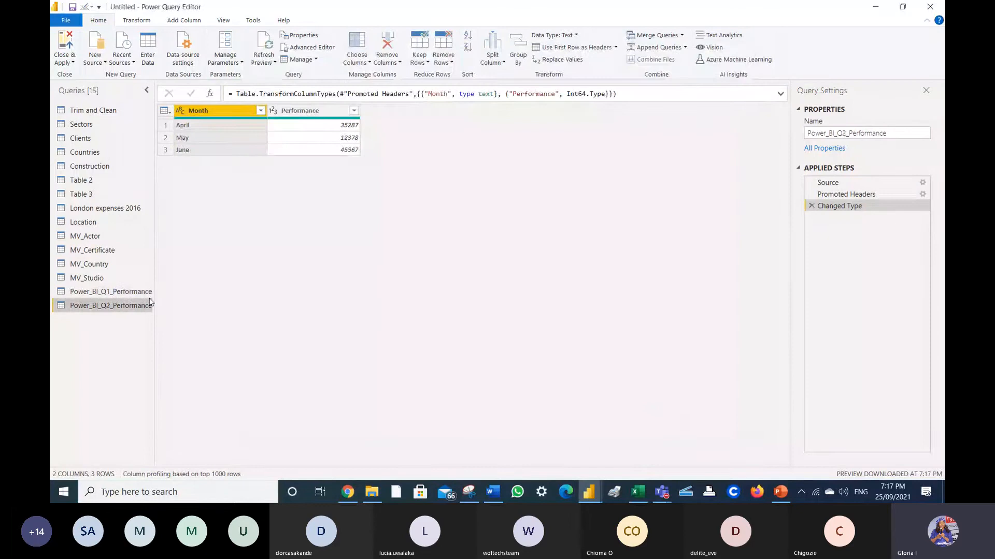
- Compare the Q1 and Q2 performance queries' data, ending on the Q1 query
{"action": "left_click", "coordinate": [141, 293]}
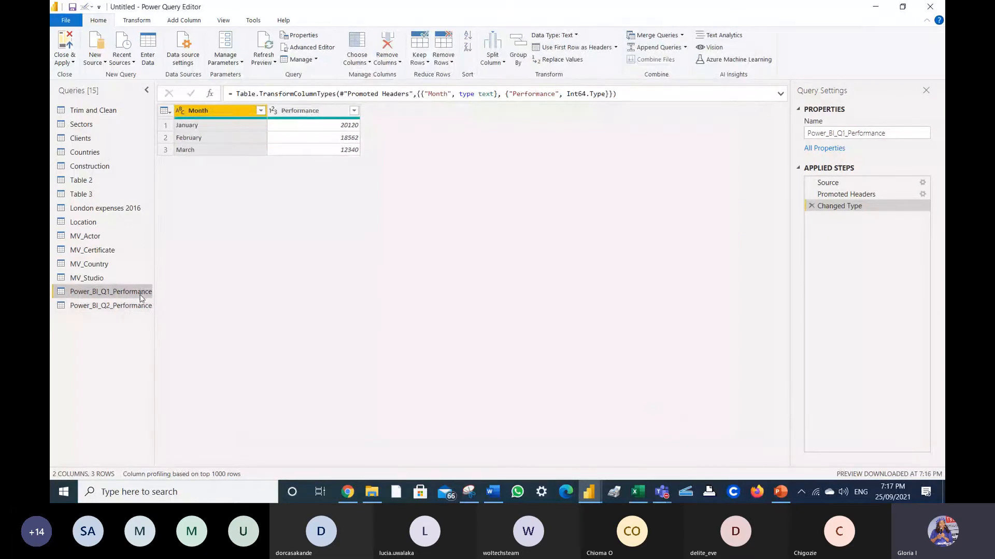
{"action": "left_click", "coordinate": [134, 306]}
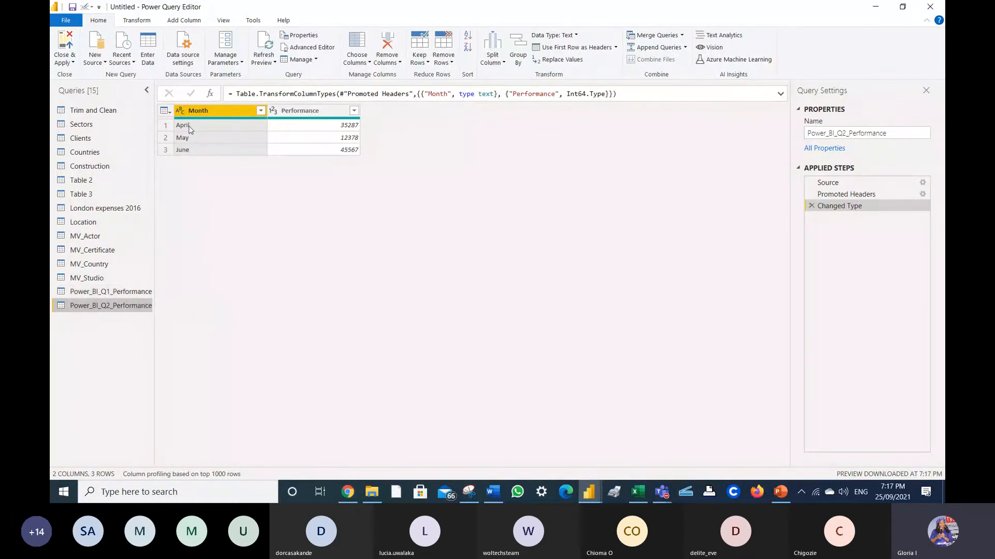
{"action": "left_click", "coordinate": [119, 292]}
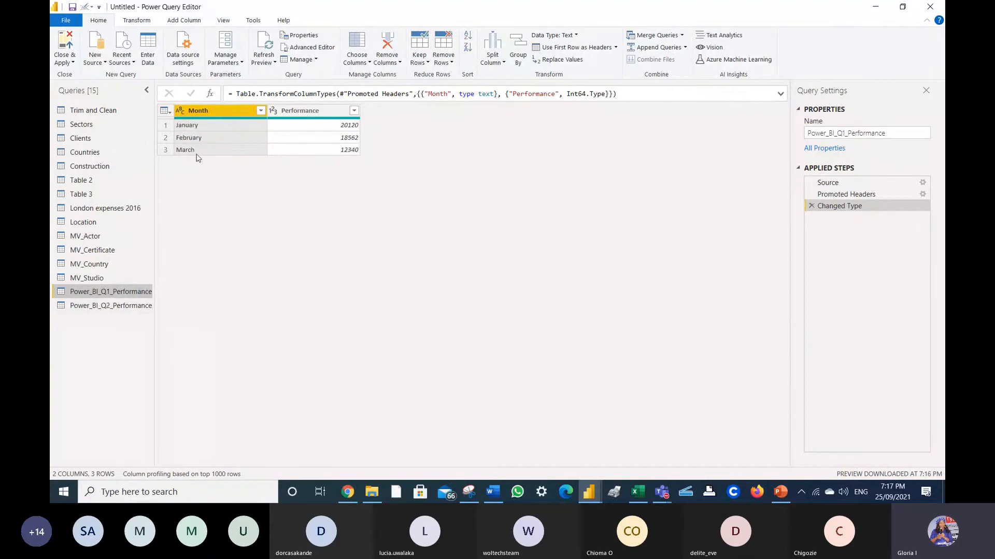
{"action": "left_click", "coordinate": [132, 308]}
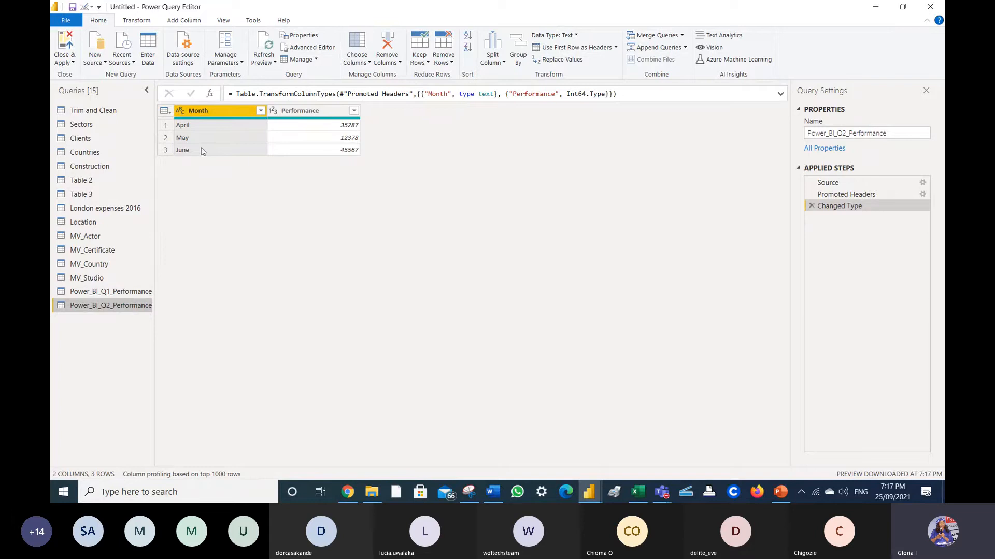
{"action": "left_click", "coordinate": [133, 294]}
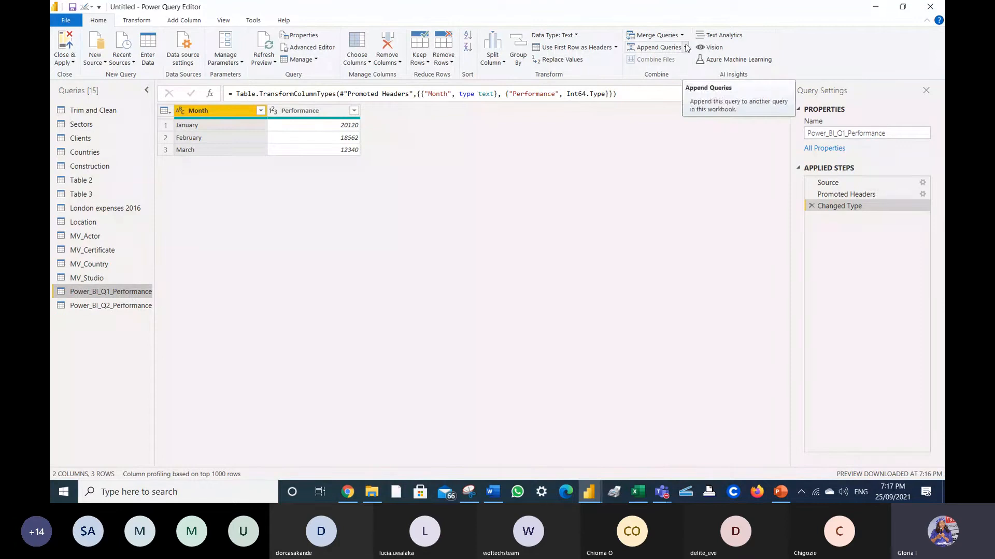
- Append Power_BI_Q2_Performance to the Q1 query as a new query, Append1
{"action": "left_click", "coordinate": [685, 50]}
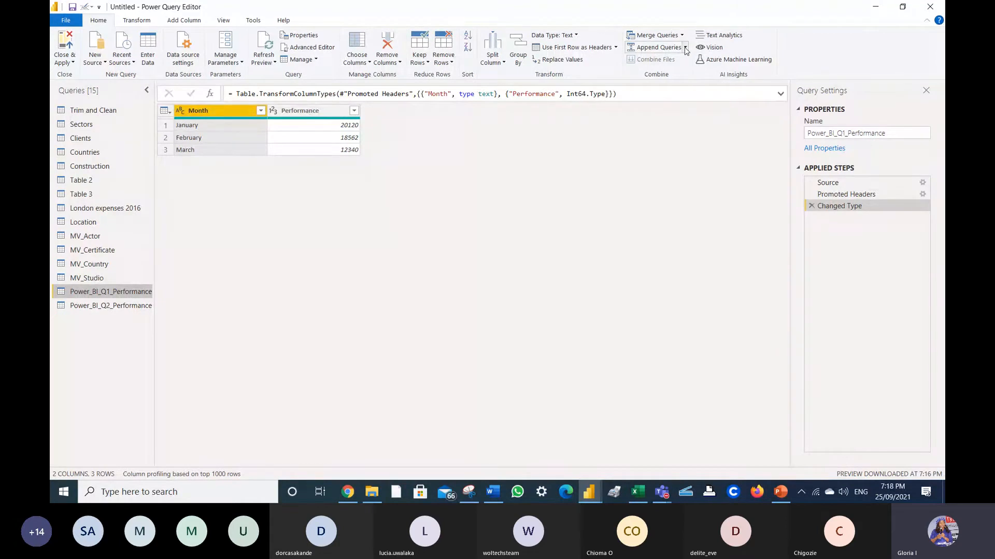
{"action": "left_click", "coordinate": [682, 73]}
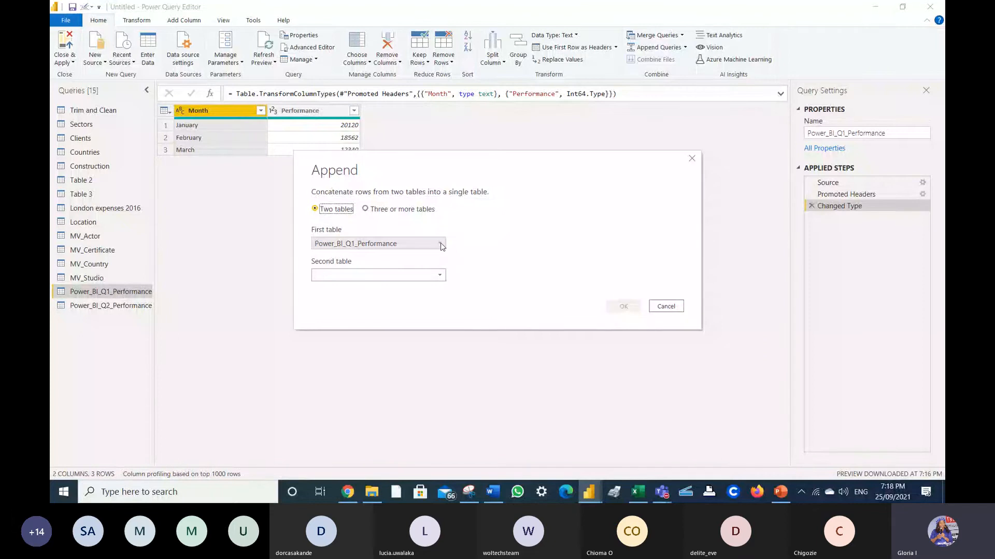
{"action": "left_click", "coordinate": [437, 275]}
{"action": "left_click", "coordinate": [363, 450]}
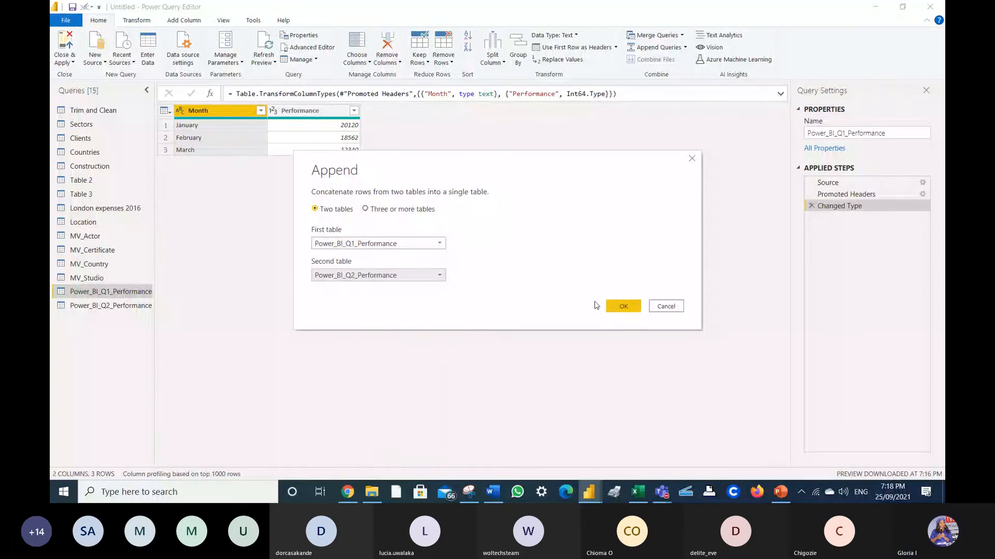
{"action": "left_click", "coordinate": [631, 308]}
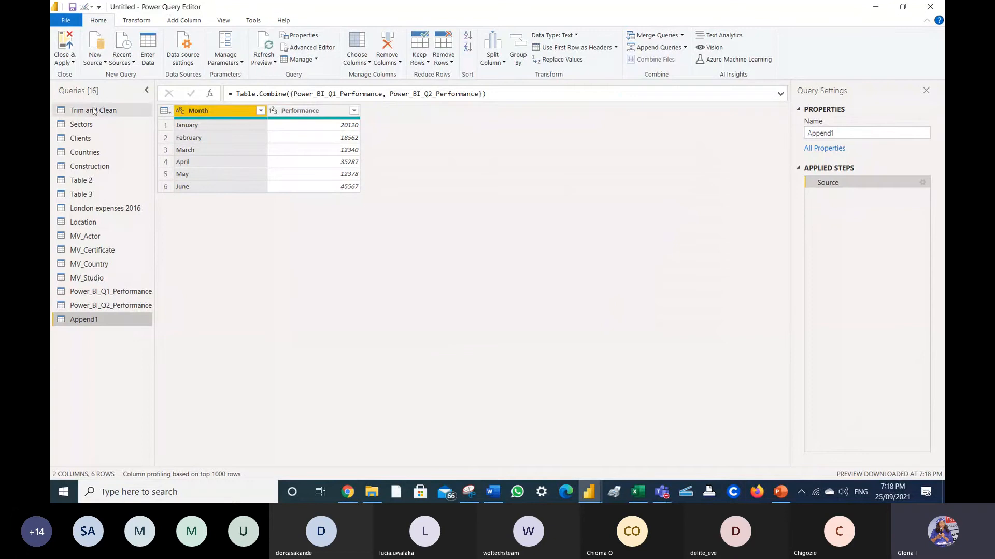
{"action": "right_click", "coordinate": [89, 323]}
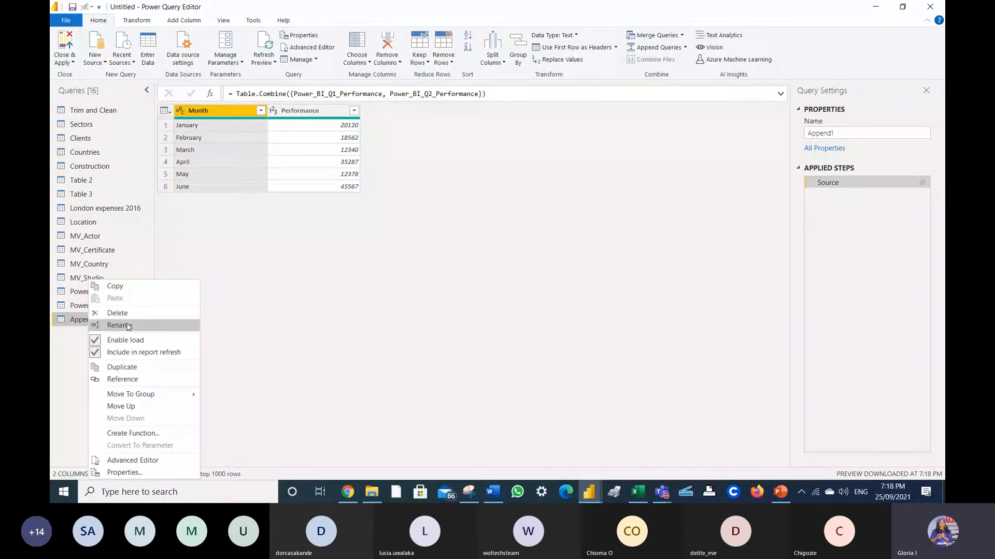
- Rename the Append1 query to 'H 1 Performance'
{"action": "left_click", "coordinate": [119, 326]}
{"action": "type", "text": "H"}
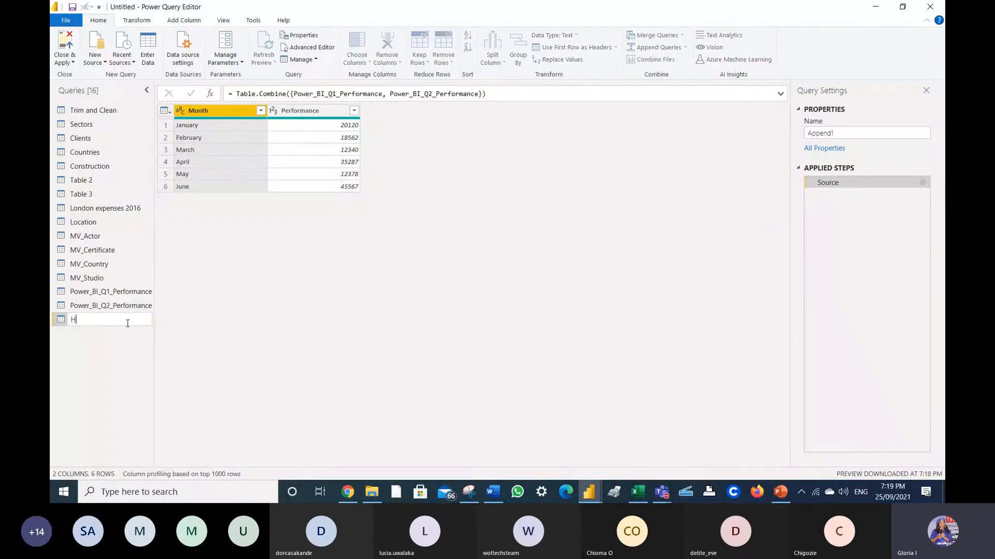
{"action": "type", "text": "alf"}
{"action": "key", "text": "BackSpace"}
{"action": "key", "text": "BackSpace"}
{"action": "key", "text": "BackSpace"}
{"action": "key", "text": "BackSpace"}
{"action": "type", "text": "1 Perfor"}
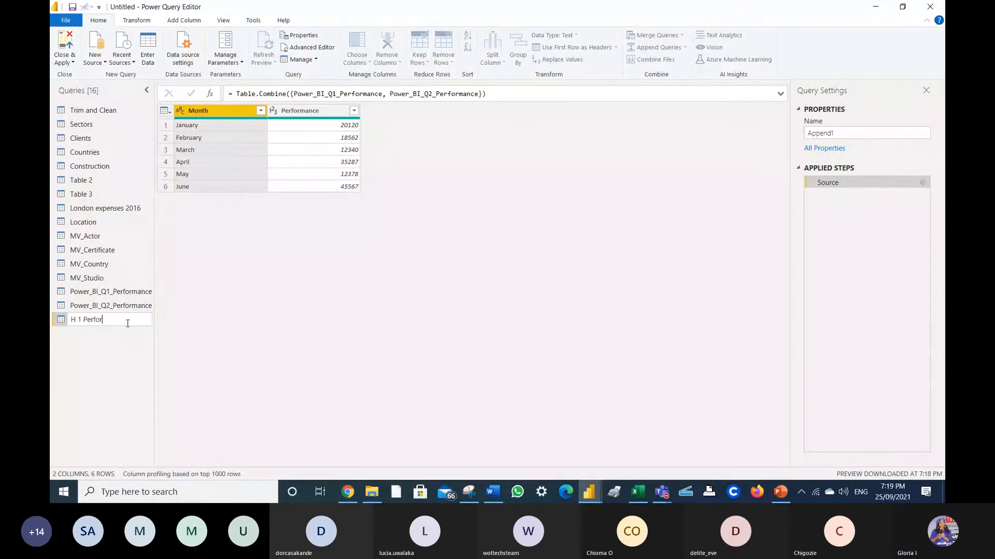
{"action": "type", "text": "mance"}
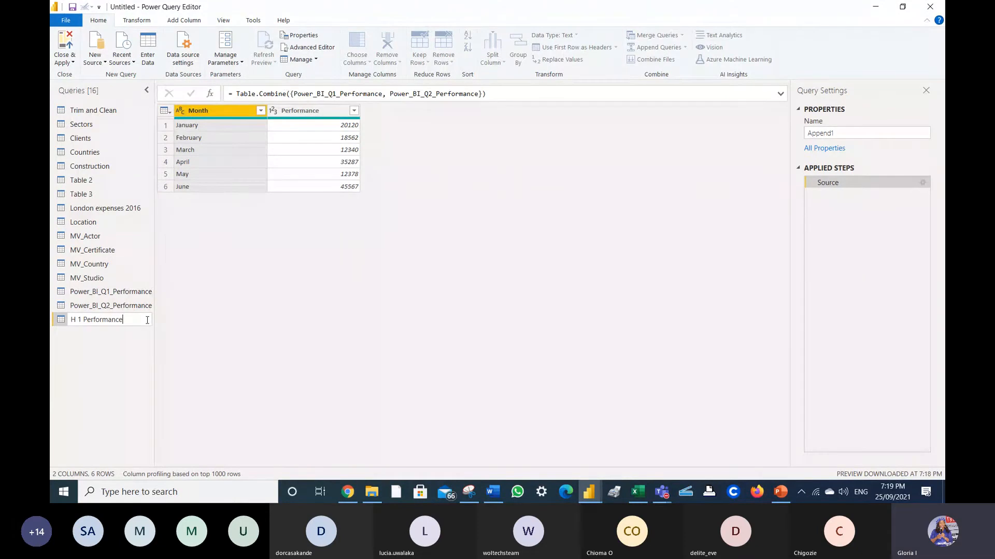
{"action": "key", "text": "Return"}
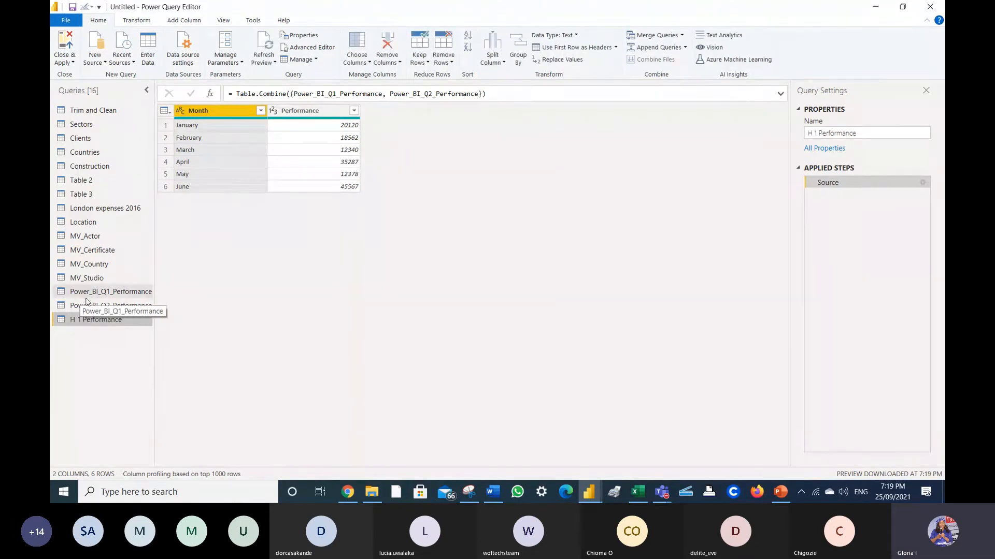
- Turn off Enable load for the Power_BI_Q1_Performance and Power_BI_Q2_Performance queries
{"action": "left_click", "coordinate": [119, 293]}
{"action": "right_click", "coordinate": [118, 294]}
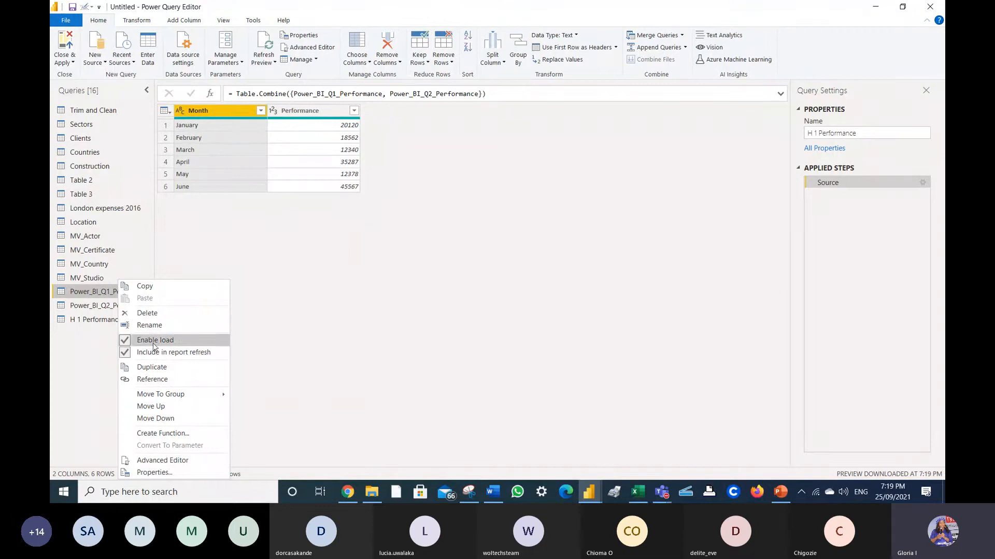
{"action": "left_click", "coordinate": [125, 340]}
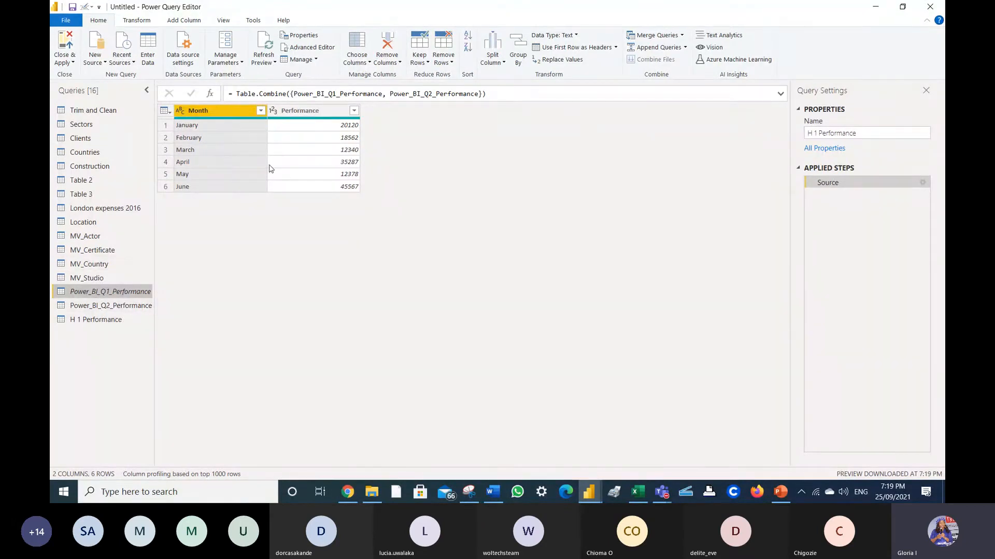
{"action": "right_click", "coordinate": [104, 306]}
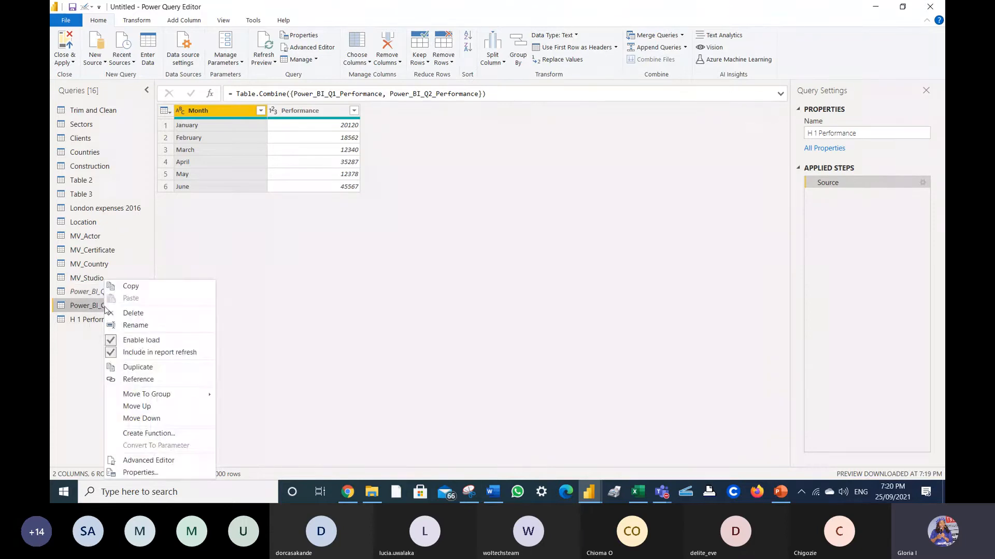
{"action": "left_click", "coordinate": [140, 342]}
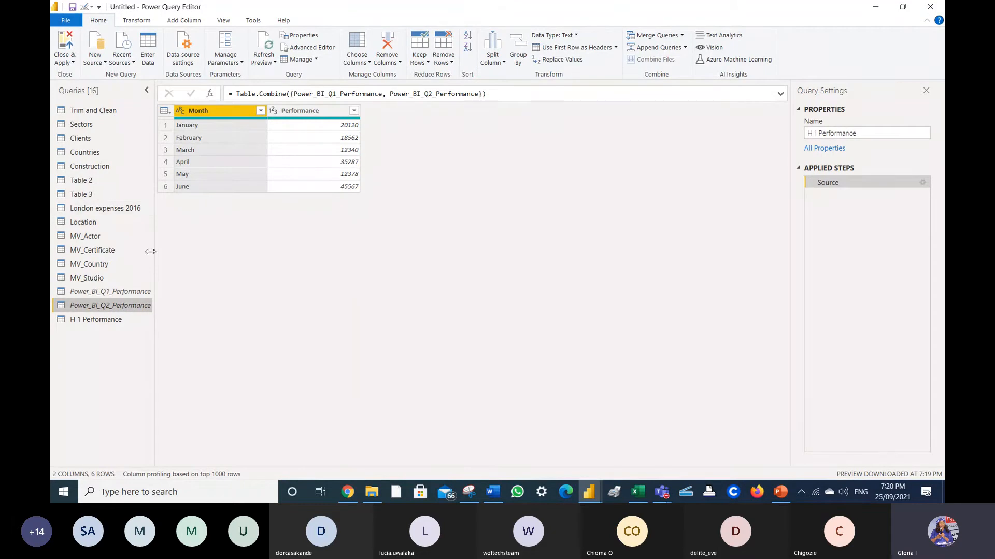
{"action": "left_click", "coordinate": [104, 63]}
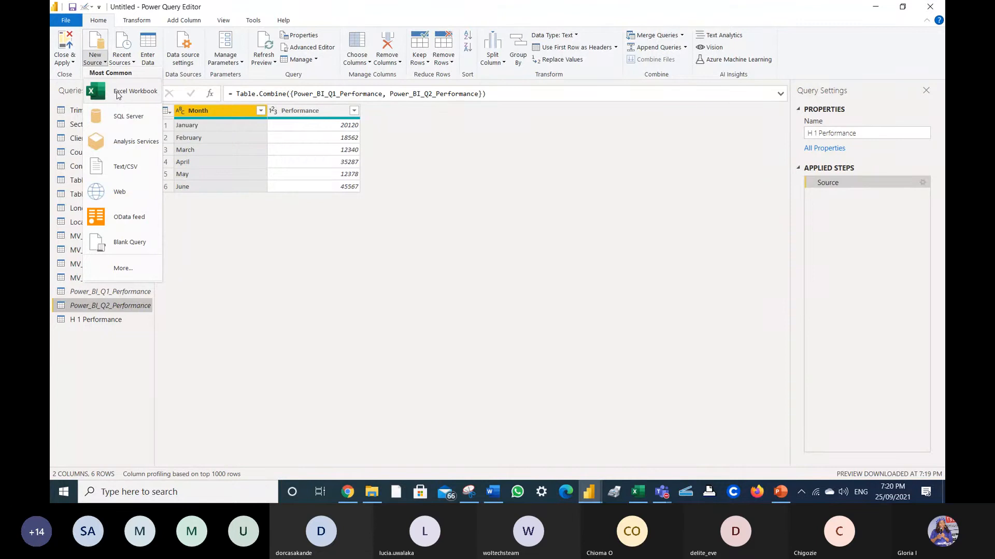
{"action": "left_click", "coordinate": [399, 316]}
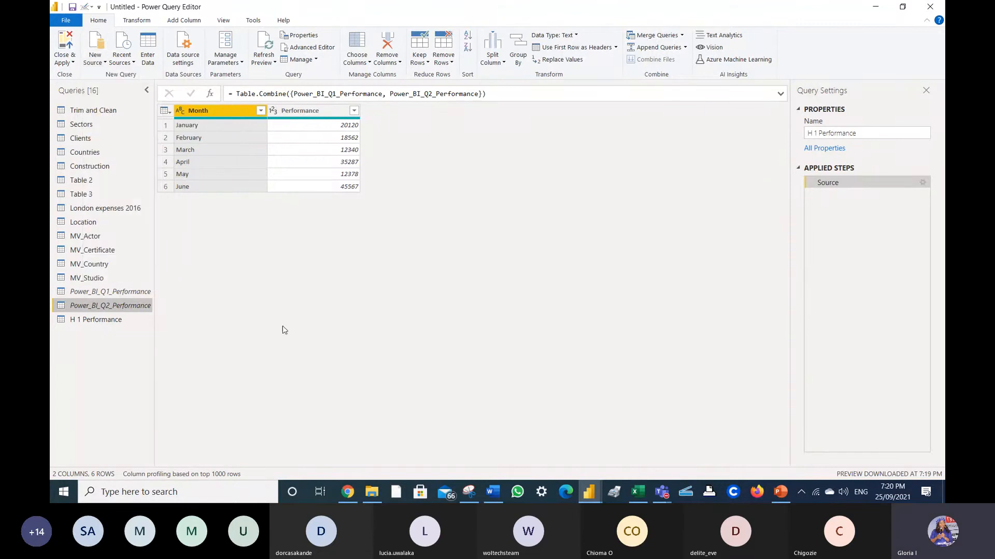
{"action": "right_click", "coordinate": [125, 295]}
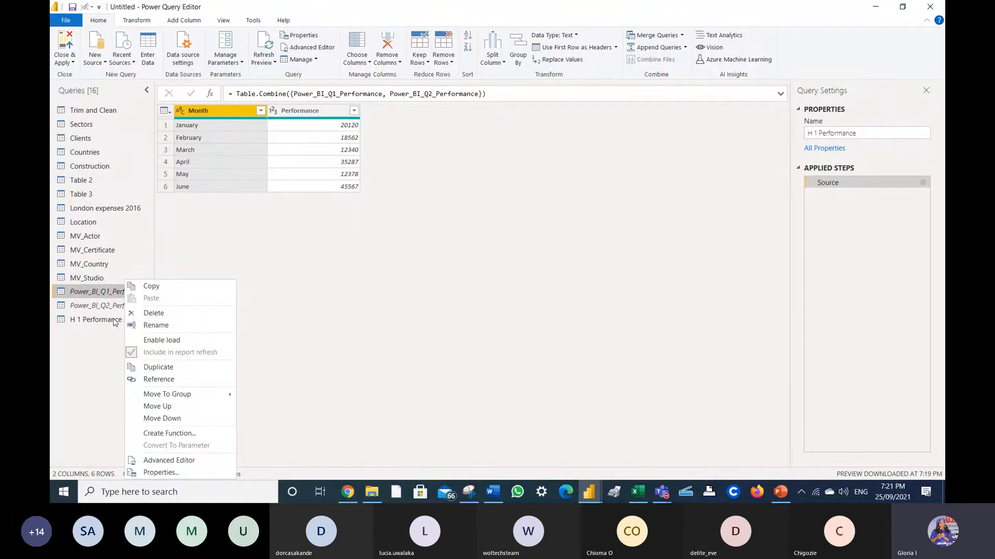
{"action": "left_click", "coordinate": [154, 341]}
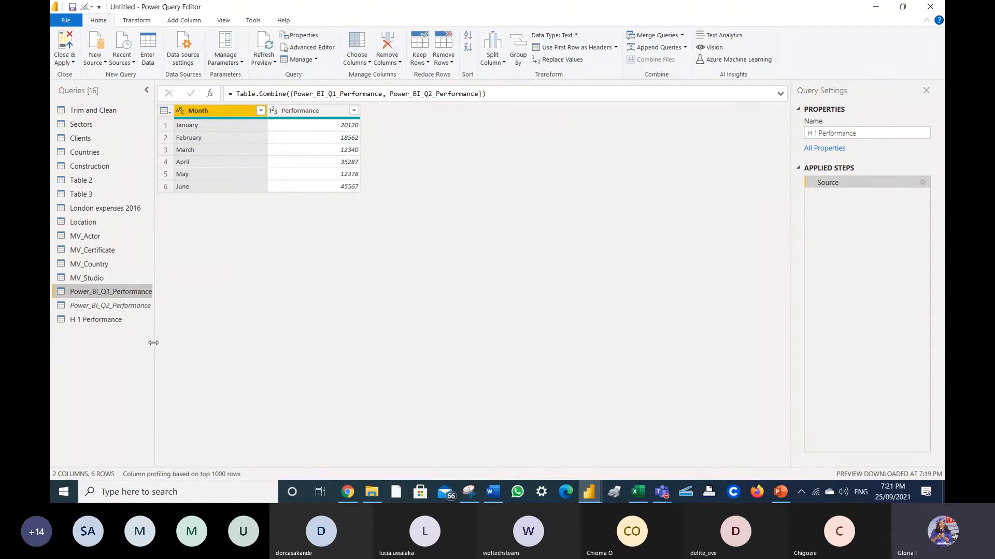
{"action": "right_click", "coordinate": [104, 295]}
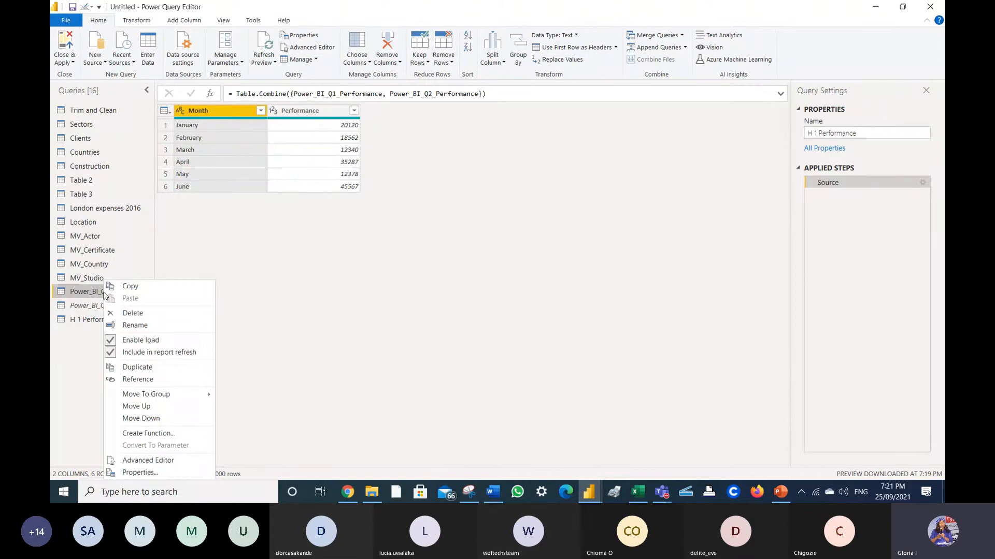
{"action": "left_click", "coordinate": [141, 341]}
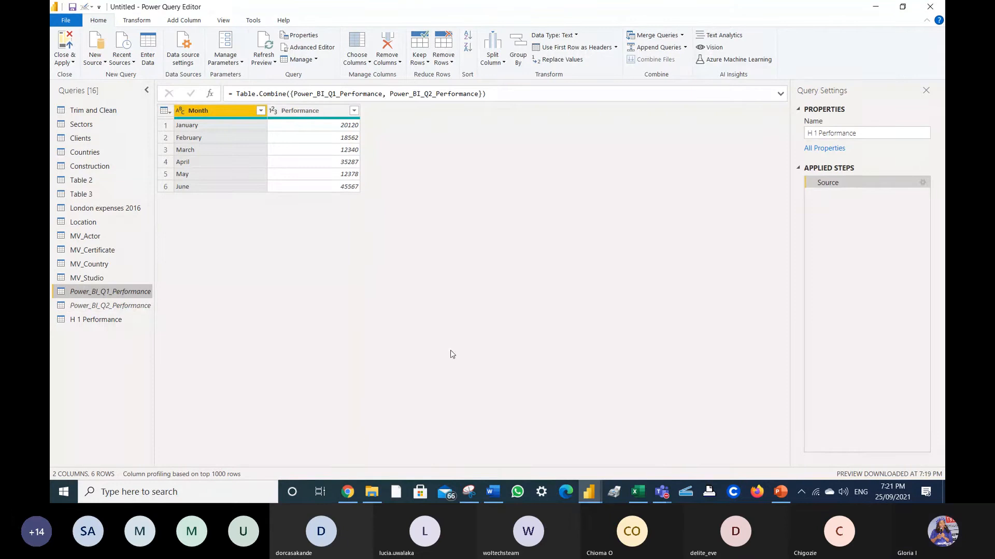
- Preview H 1 Performance, Q1's January–March and Q2's April–June rows (35287, 12378, 45567)
{"action": "left_click", "coordinate": [101, 321]}
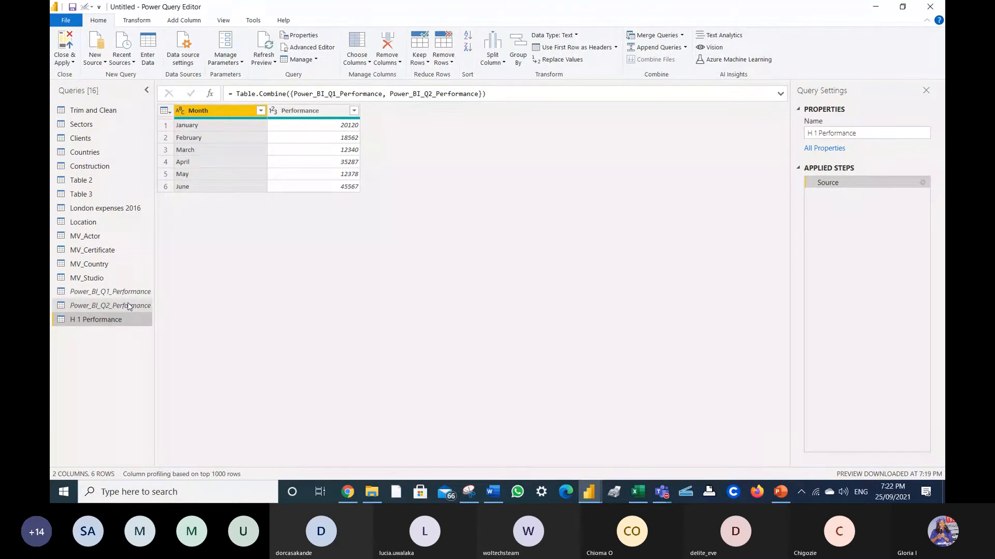
{"action": "left_click_drag", "start_coordinate": [129, 292], "coordinate": [129, 299]}
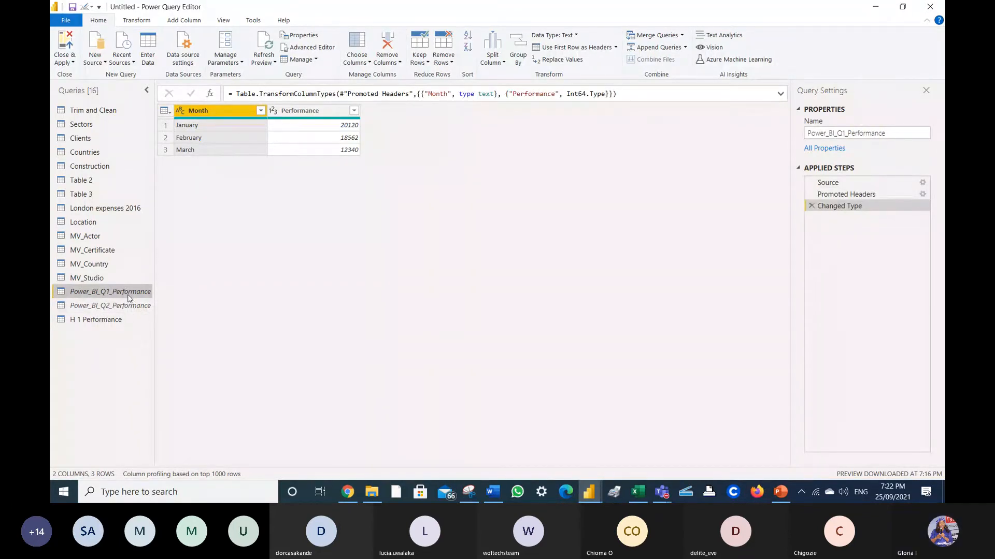
{"action": "left_click", "coordinate": [133, 306]}
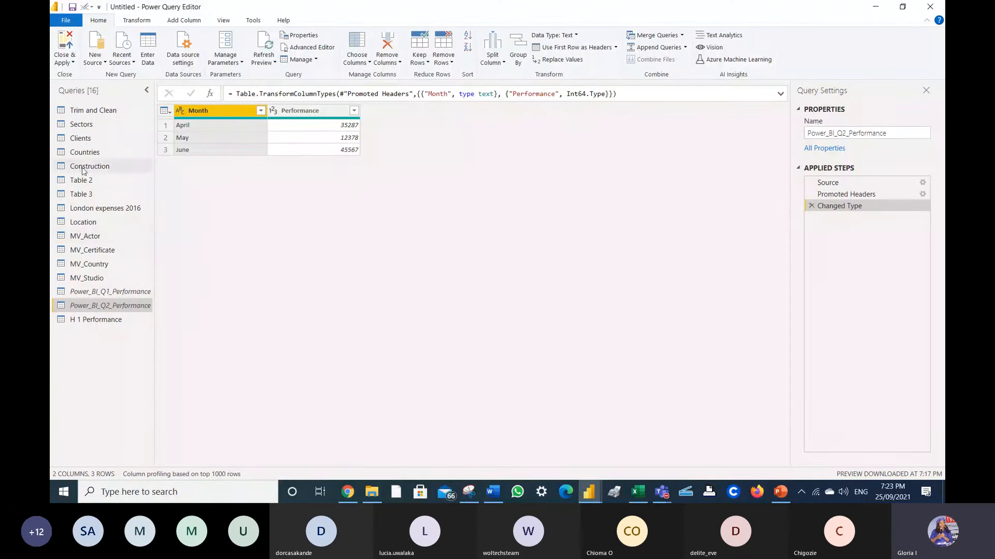
{"action": "left_click", "coordinate": [67, 58]}
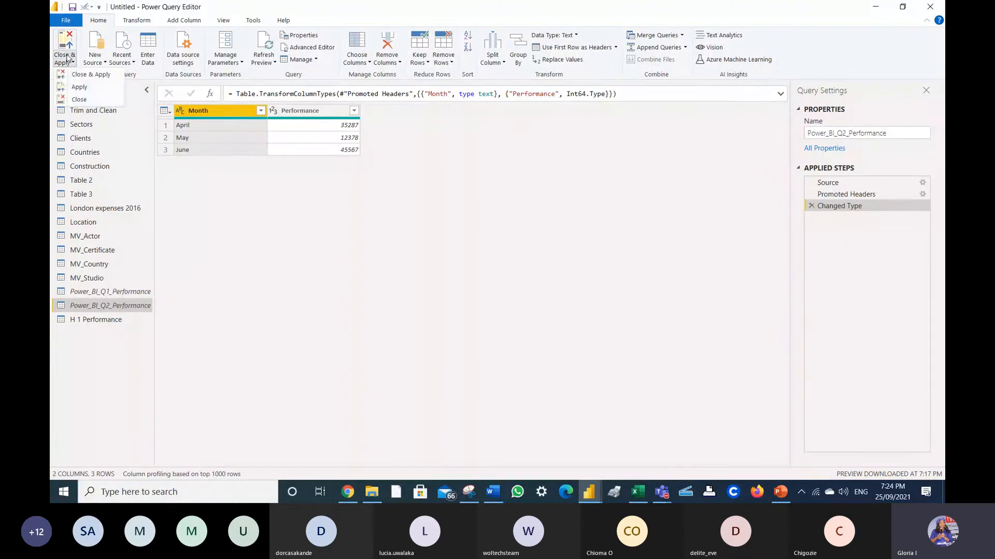
- Close & Apply the query changes and accept the two-source security warning with OK
{"action": "left_click", "coordinate": [92, 75]}
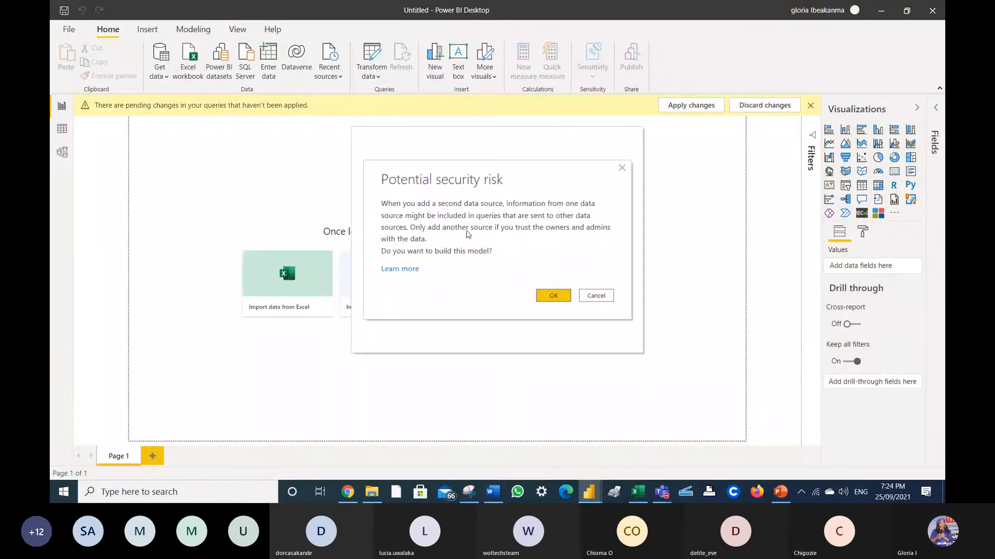
{"action": "left_click", "coordinate": [559, 299]}
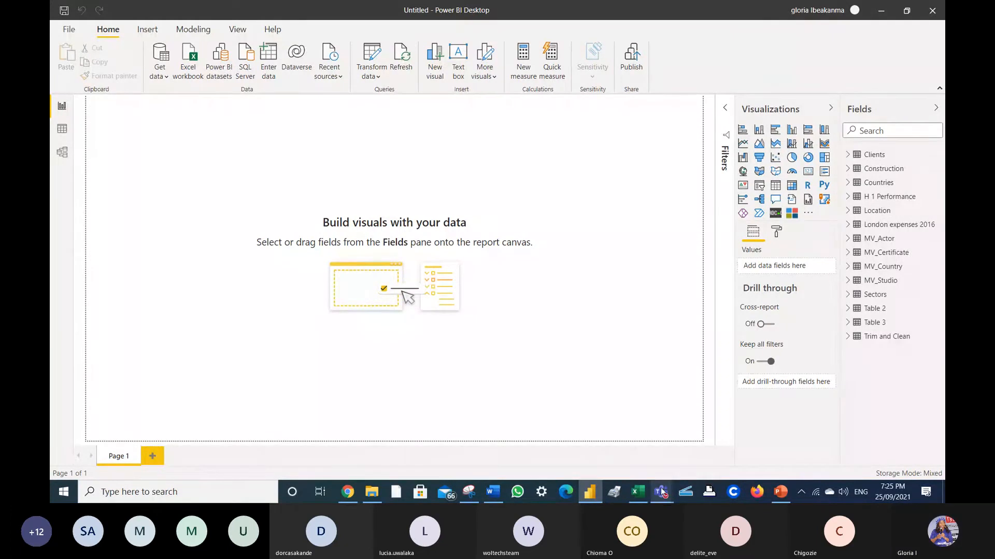
- Wait for the model to load until H 1 Performance appears among the 14 tables
{"action": "mouse_move", "coordinate": [661, 491]}
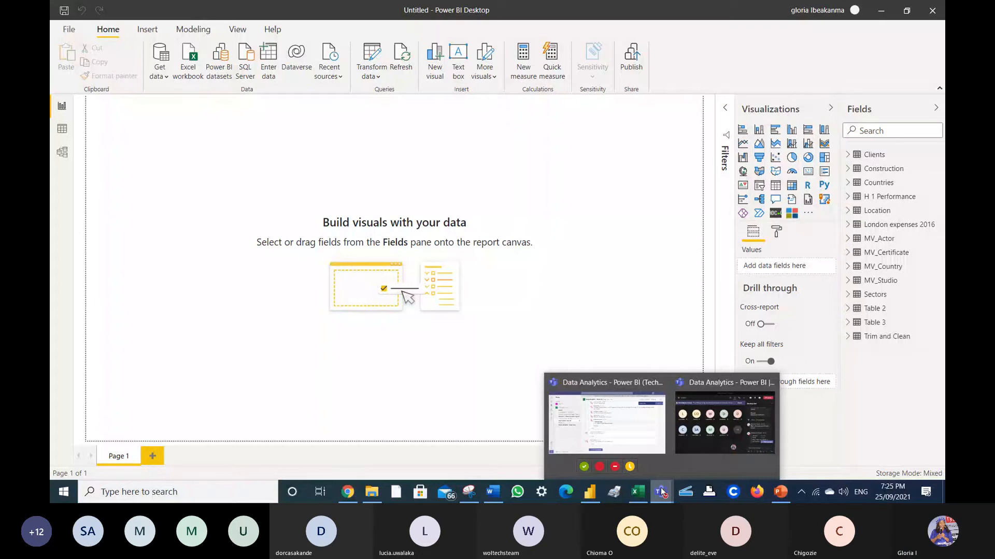
- Scroll through the 21 Teams meeting participants, then minimize the meeting window
{"action": "left_click", "coordinate": [714, 427]}
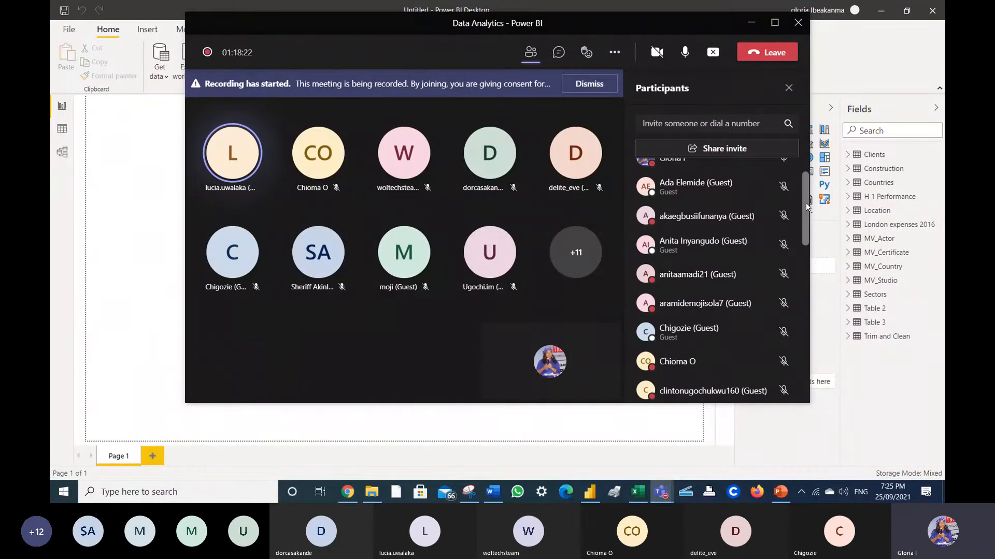
{"action": "scroll", "coordinate": [791, 165], "scroll_direction": "up", "scroll_amount": 2}
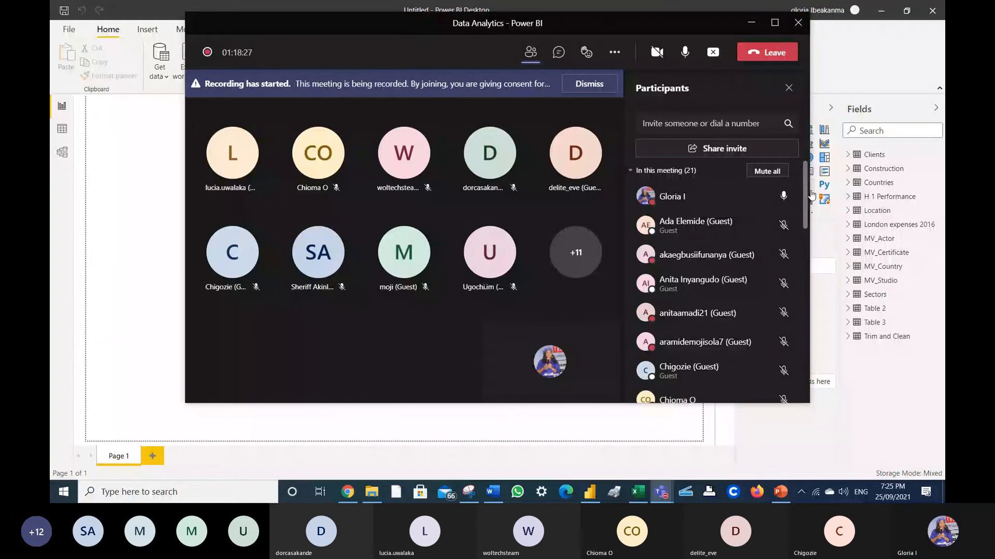
{"action": "left_click_drag", "start_coordinate": [805, 197], "coordinate": [806, 199]}
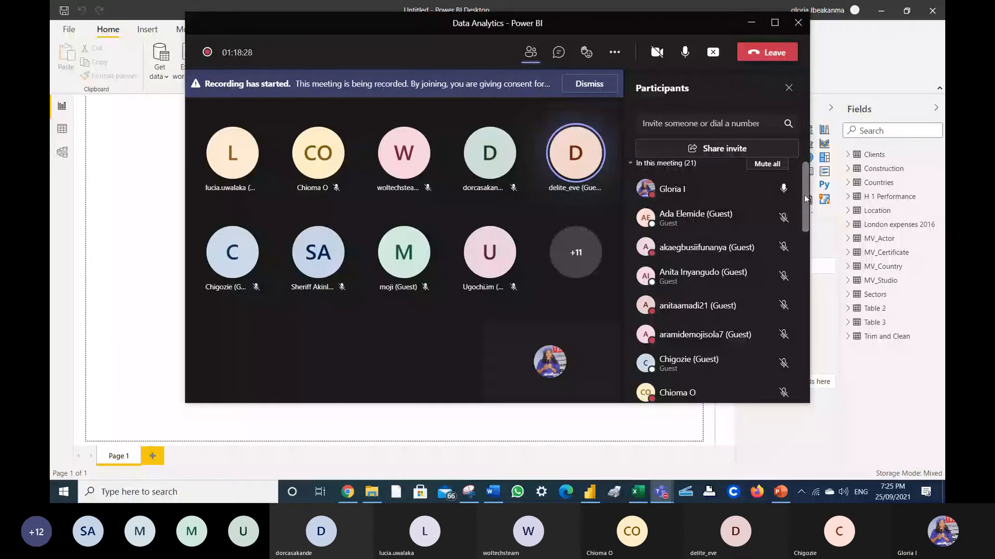
{"action": "left_click_drag", "start_coordinate": [805, 199], "coordinate": [806, 204]}
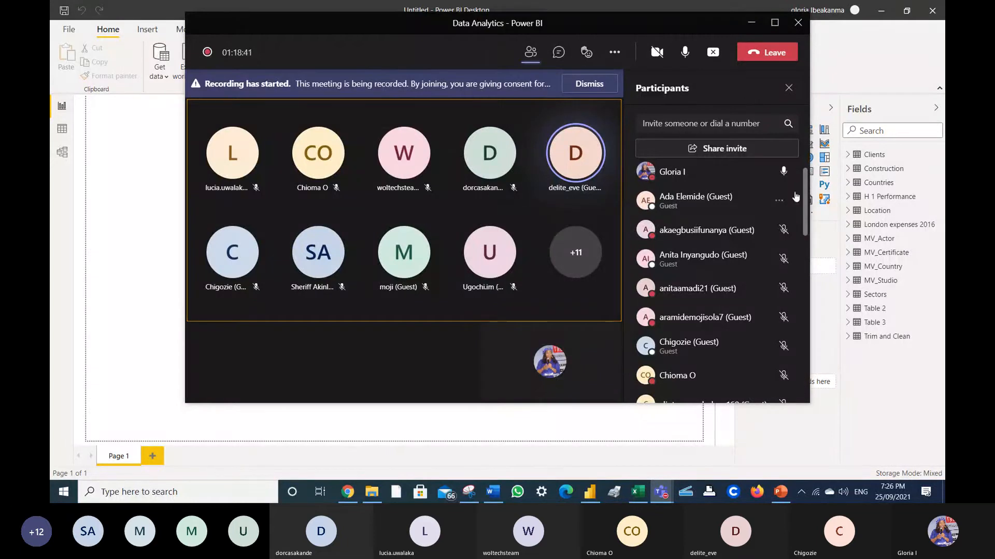
{"action": "left_click", "coordinate": [754, 30]}
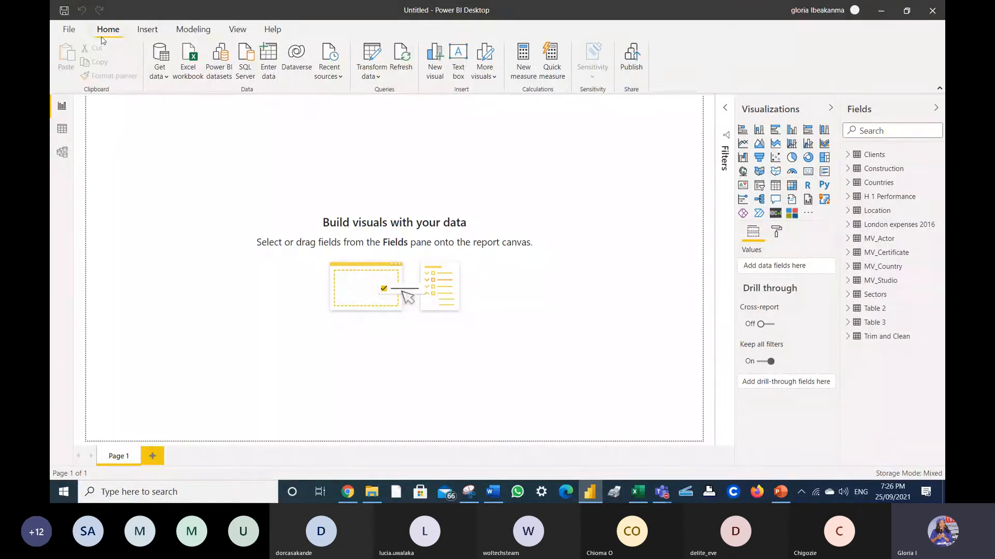
- Reopen the Power Query Editor on the Trim and Clean query via the File menu
{"action": "left_click", "coordinate": [68, 30]}
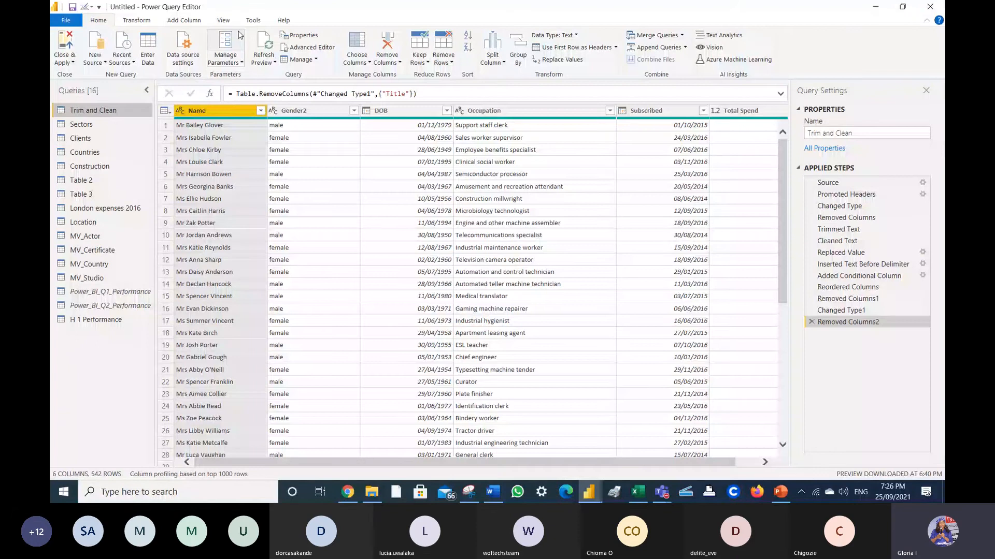
- Show the Transform ribbon commands for Trim and Clean, then bring Teams forward
{"action": "left_click", "coordinate": [137, 20]}
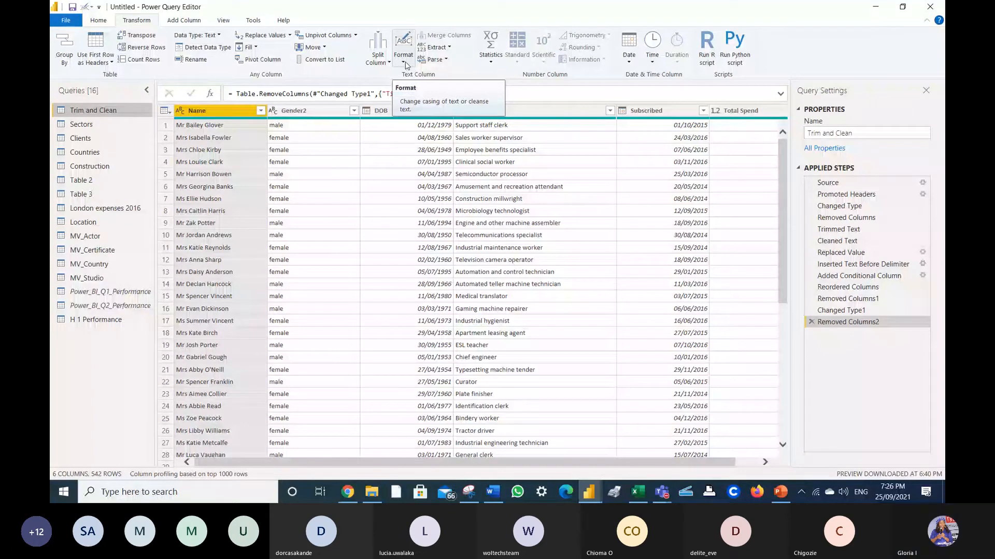
{"action": "right_click", "coordinate": [407, 65]}
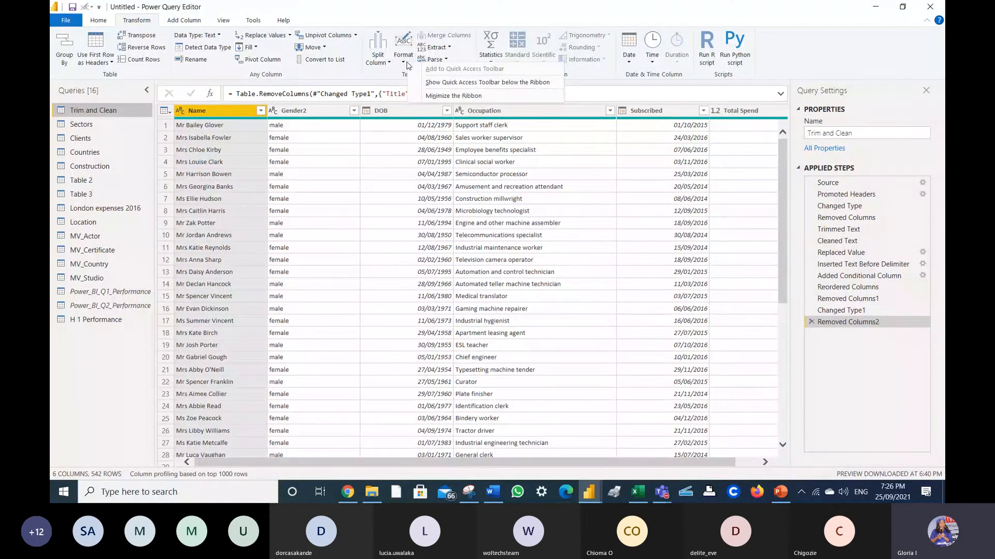
{"action": "left_click", "coordinate": [370, 6]}
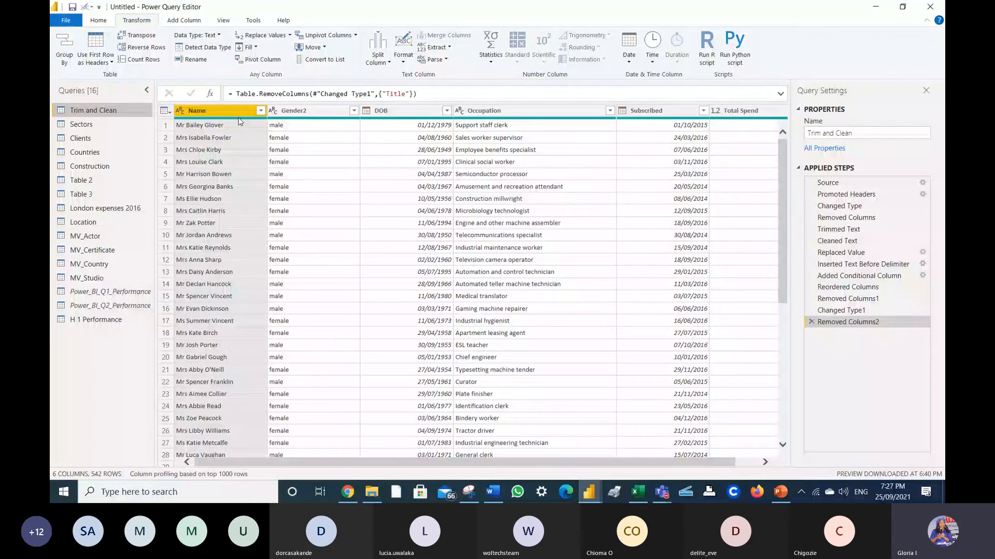
{"action": "mouse_move", "coordinate": [239, 120]}
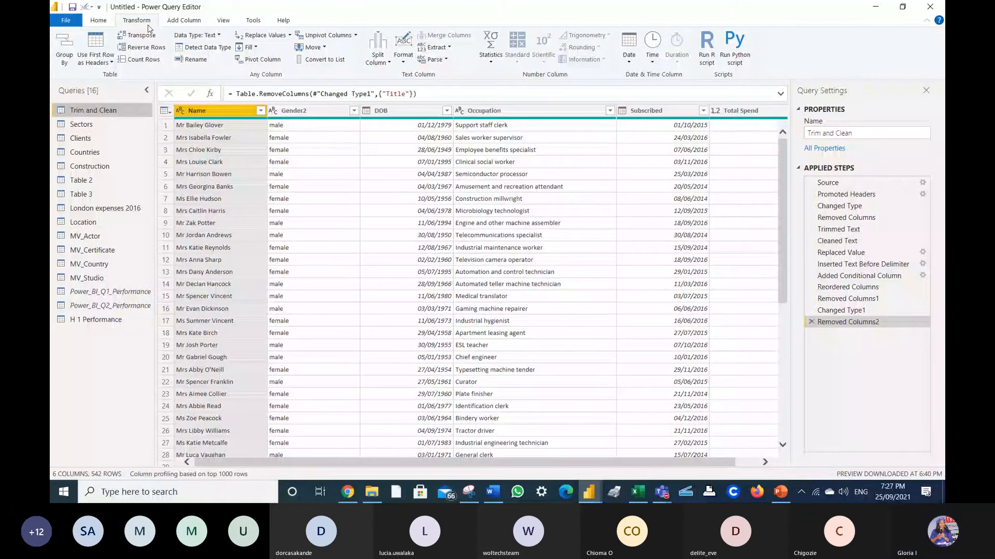
{"action": "left_click", "coordinate": [763, 366]}
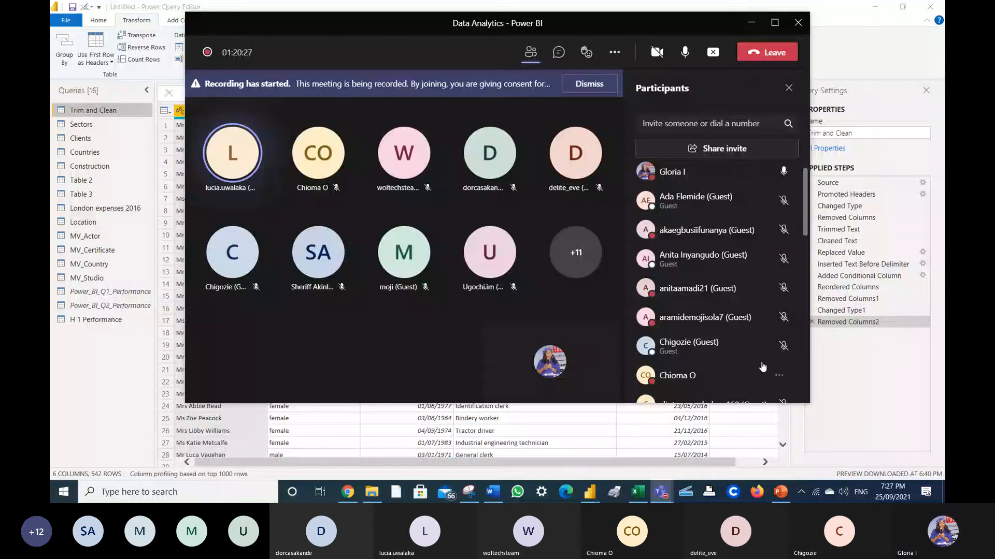
- Mute and later unmute the microphone, then minimize the Teams meeting window
{"action": "left_click", "coordinate": [686, 53]}
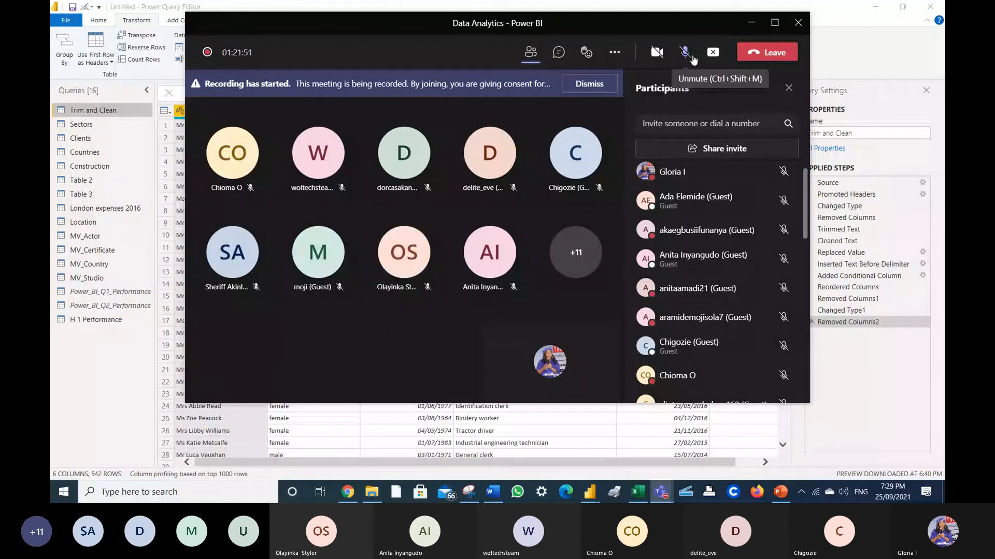
{"action": "left_click", "coordinate": [684, 52]}
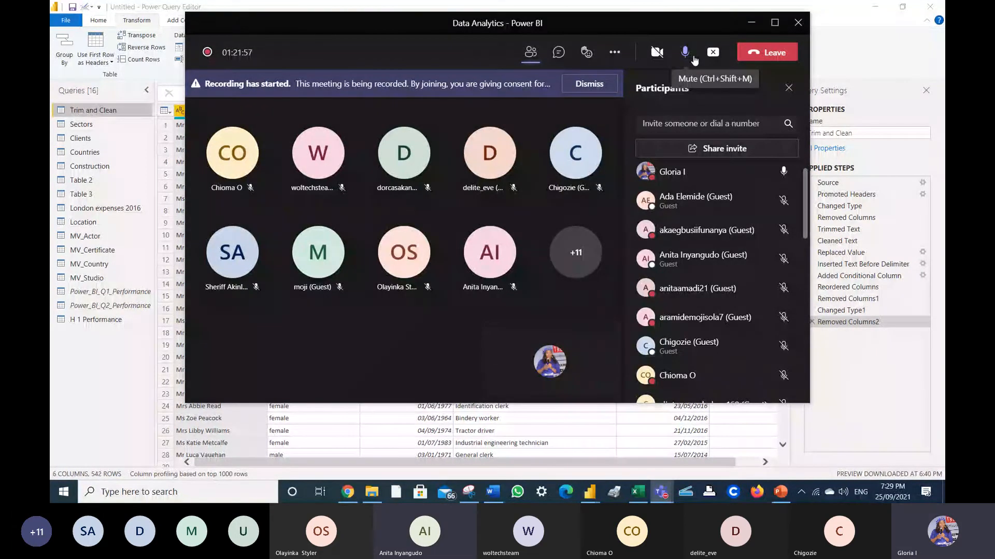
{"action": "left_click", "coordinate": [748, 24]}
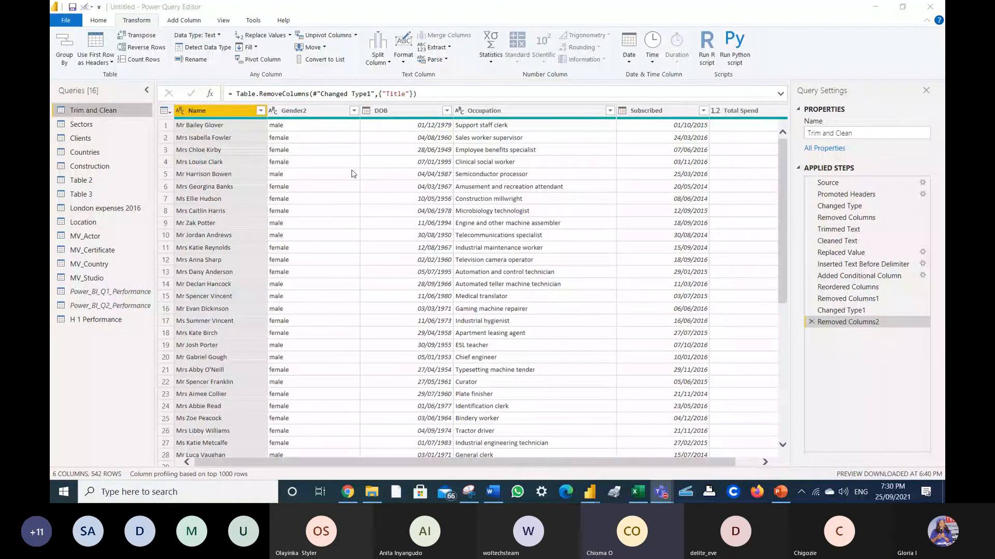
- Preview row 10's full Name value in Trim and Clean, then bring Teams back
{"action": "right_click", "coordinate": [236, 139]}
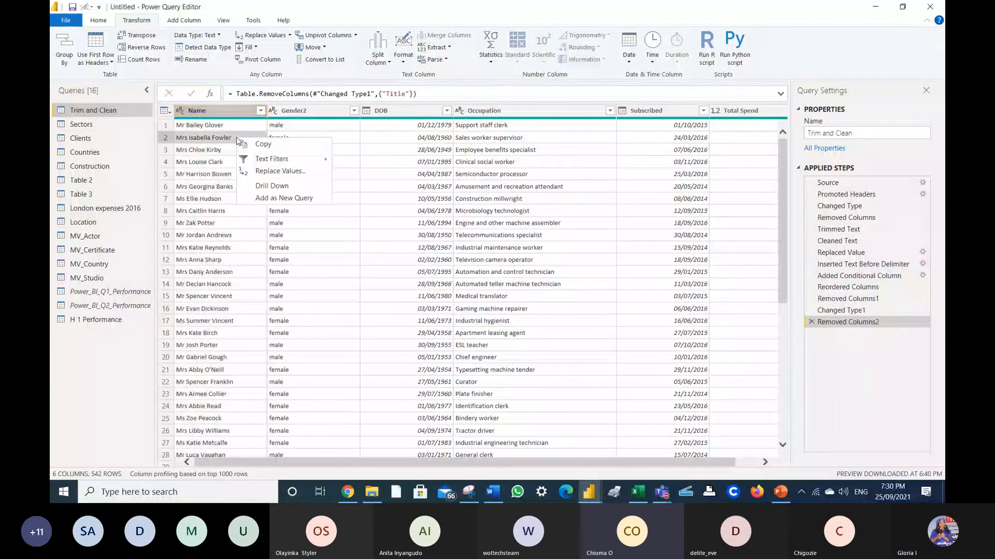
{"action": "right_click", "coordinate": [218, 138]}
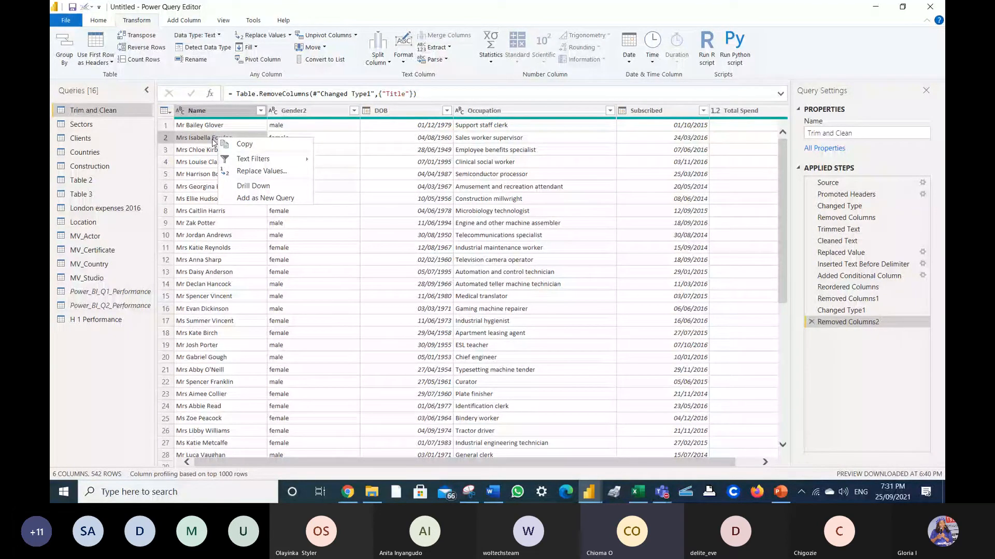
{"action": "left_click", "coordinate": [240, 237]}
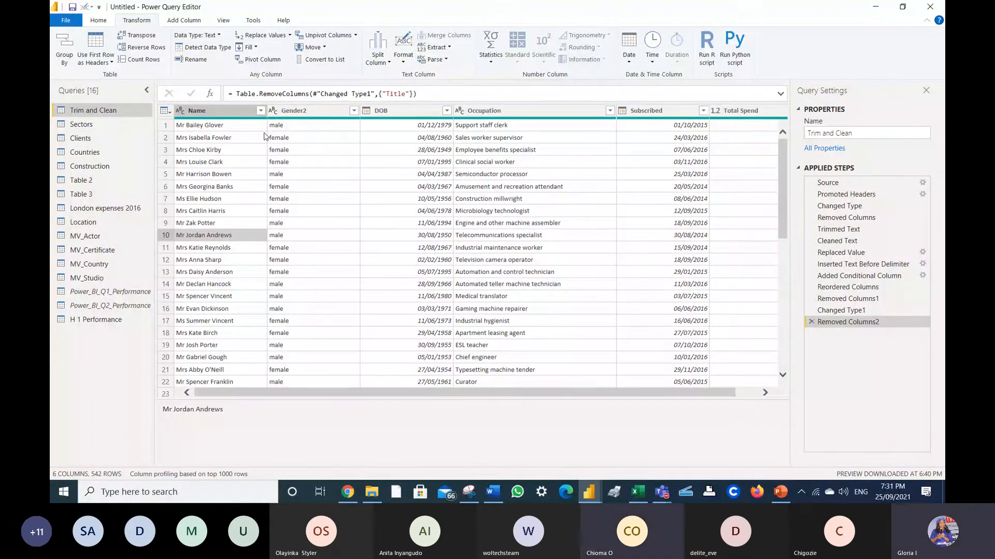
{"action": "left_click_drag", "start_coordinate": [782, 181], "coordinate": [788, 275]}
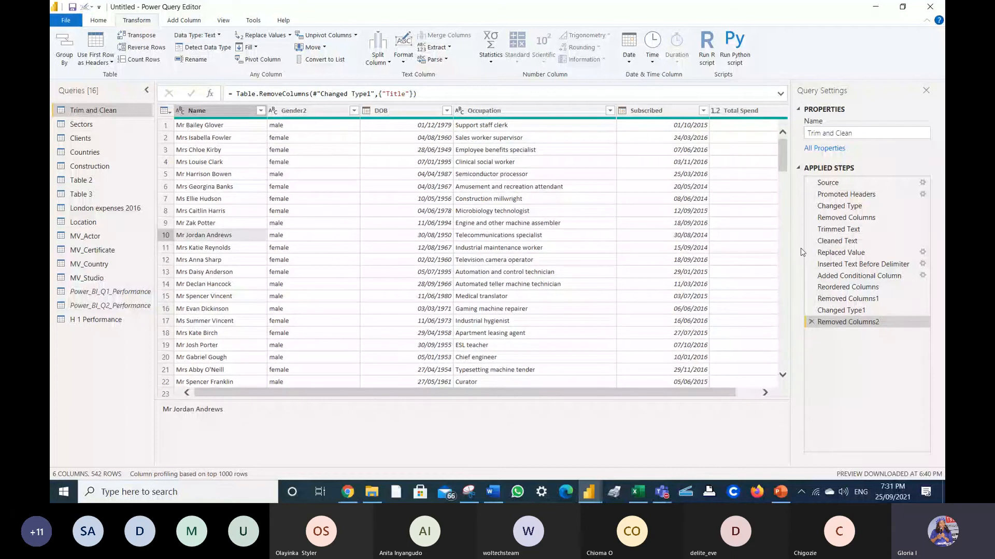
{"action": "left_click", "coordinate": [889, 426]}
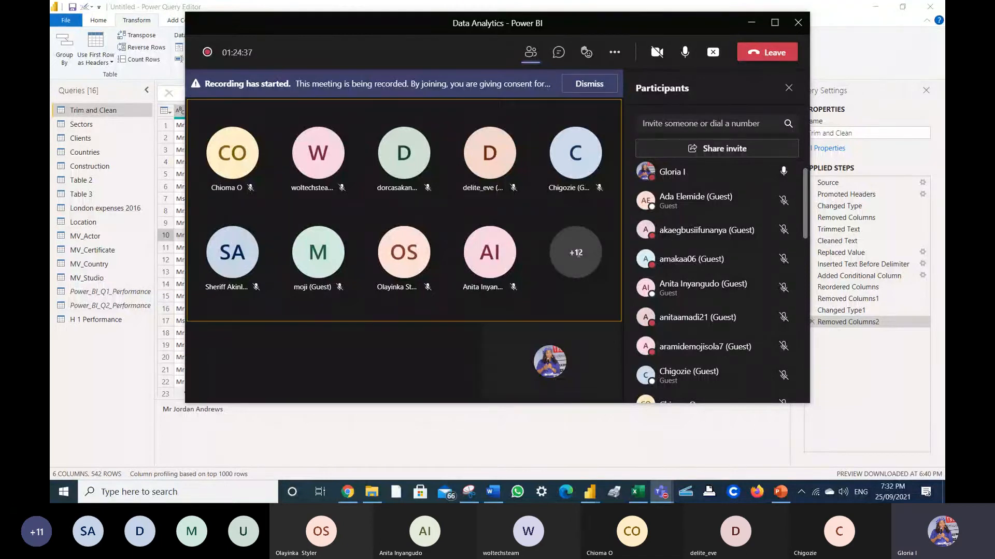
- Scroll the participant list, then switch to meeting chat to read the Power Query question
{"action": "scroll", "coordinate": [806, 220], "scroll_direction": "up", "scroll_amount": 1}
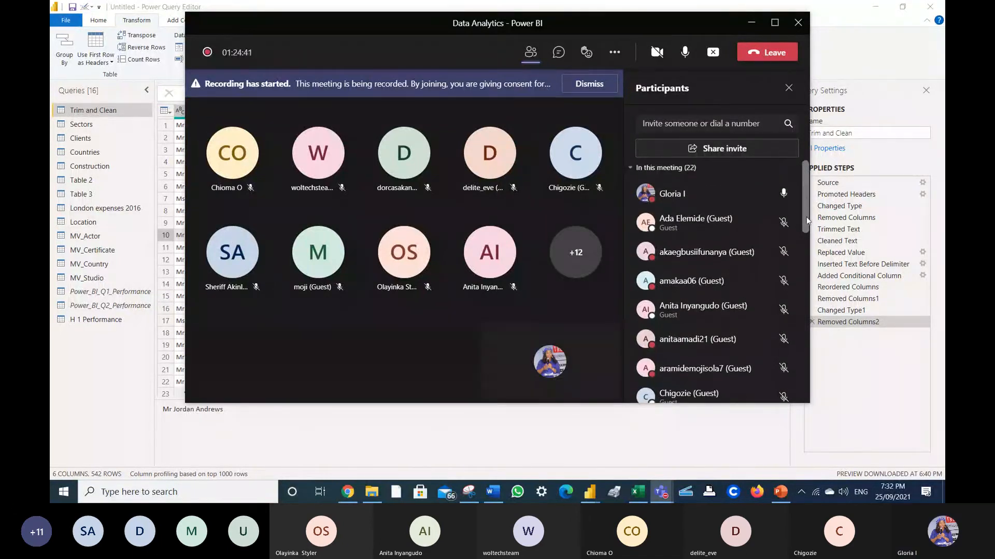
{"action": "left_click_drag", "start_coordinate": [806, 220], "coordinate": [812, 363]}
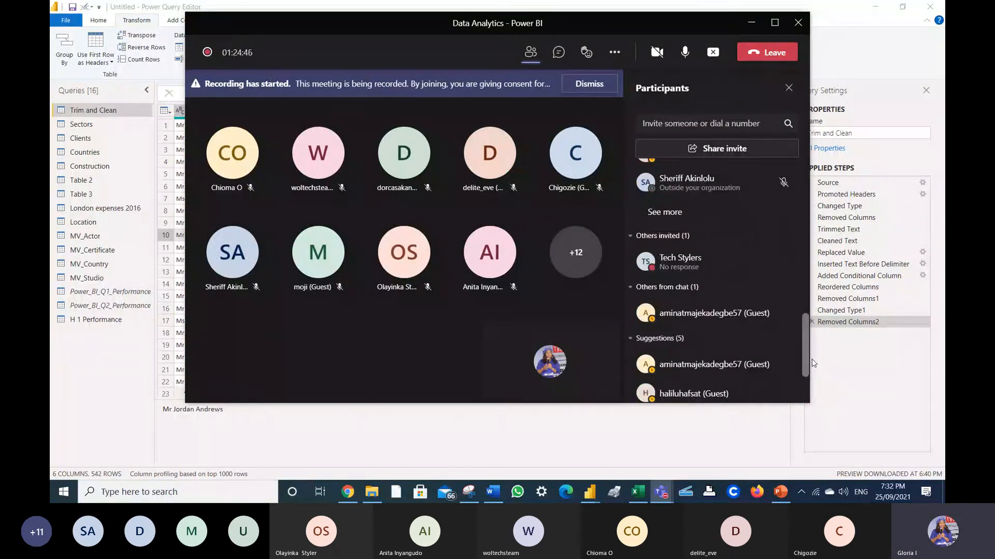
{"action": "left_click_drag", "start_coordinate": [812, 363], "coordinate": [808, 187]}
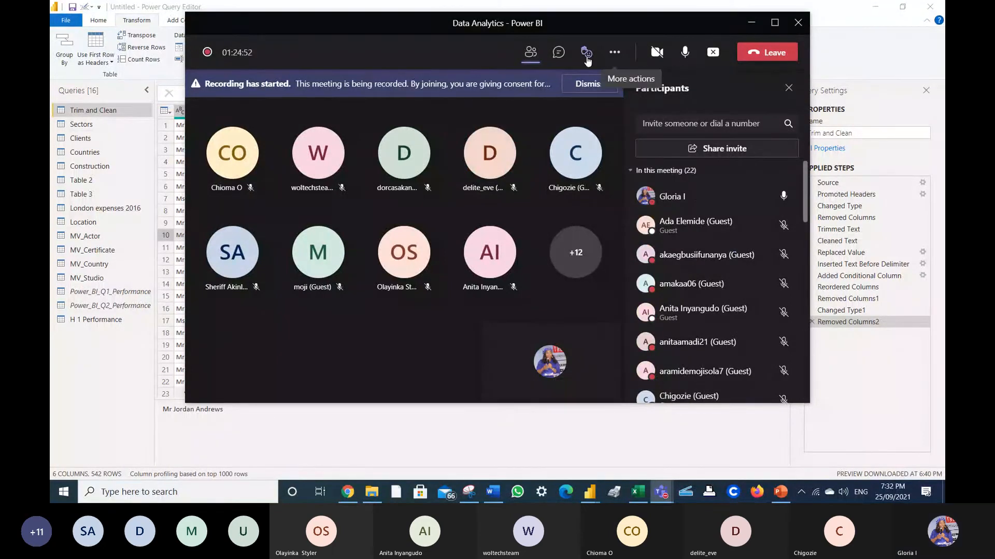
{"action": "left_click", "coordinate": [560, 54]}
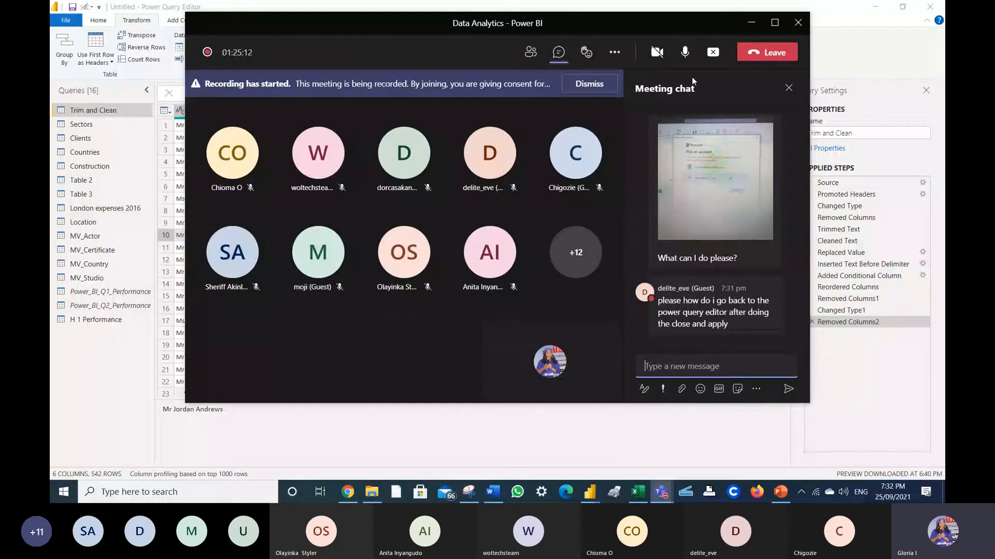
- Minimize and restore the Teams meeting, then bring up the meeting reaction choices
{"action": "left_click", "coordinate": [752, 23]}
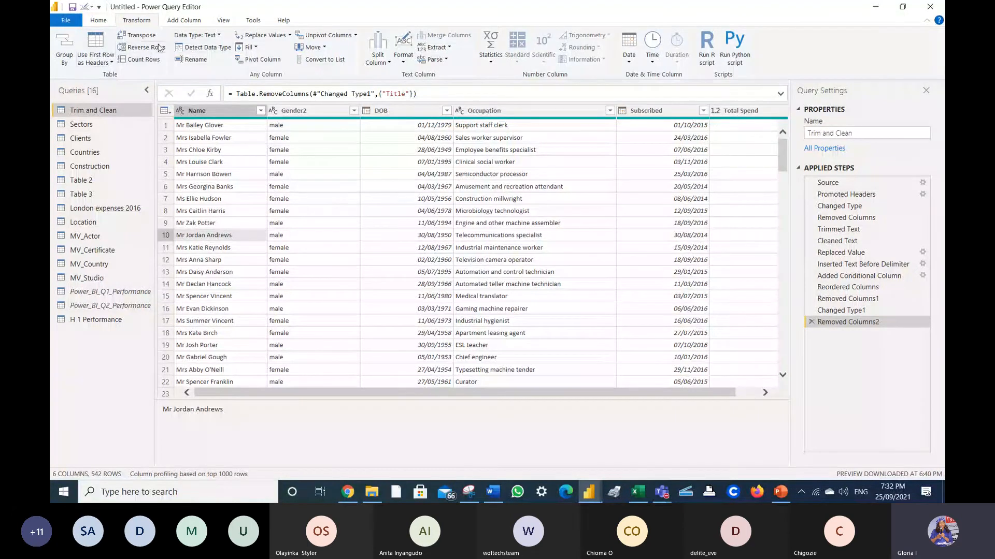
{"action": "left_click", "coordinate": [905, 437]}
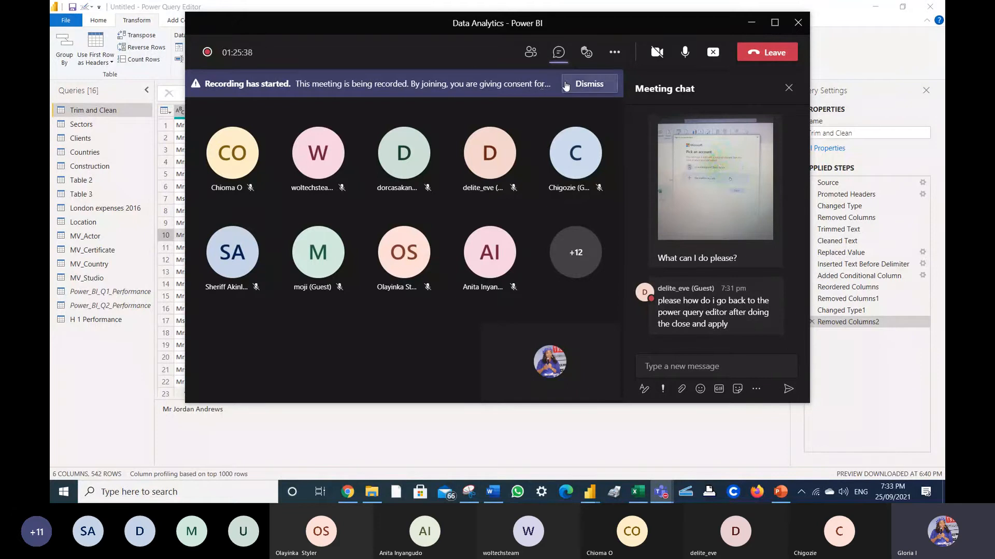
{"action": "left_click", "coordinate": [587, 59]}
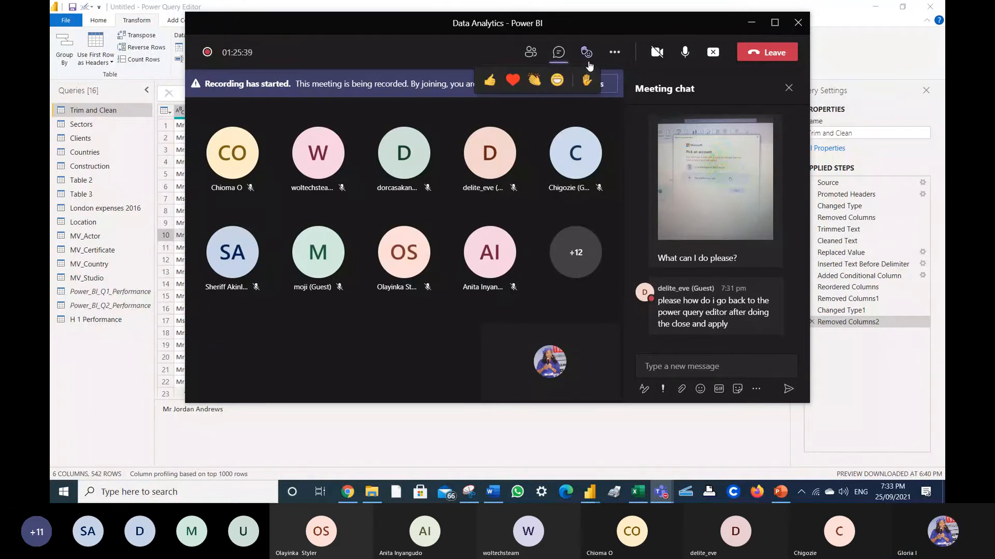
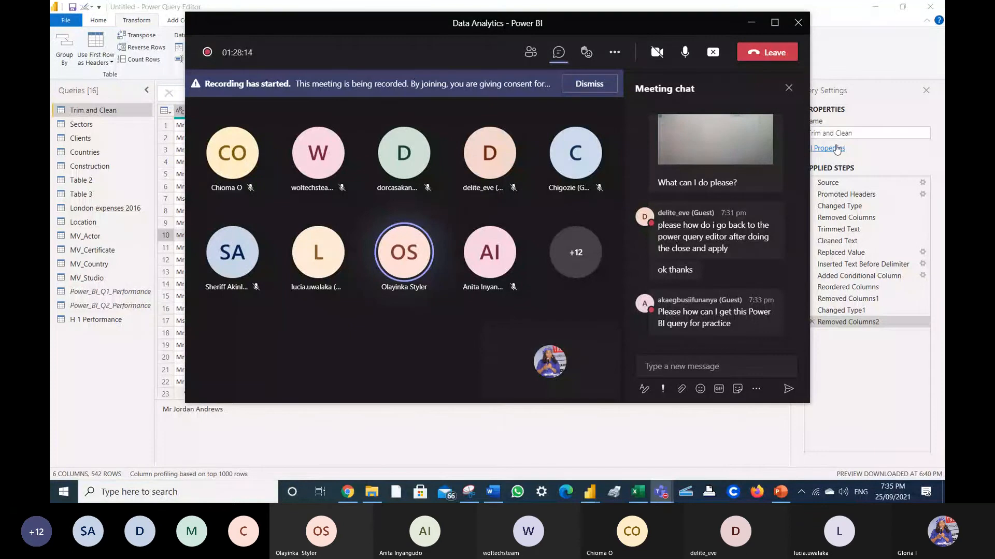
- View the chat photo of the Microsoft 'Pick an account' prompt full-size in the meeting
{"action": "left_click", "coordinate": [758, 136]}
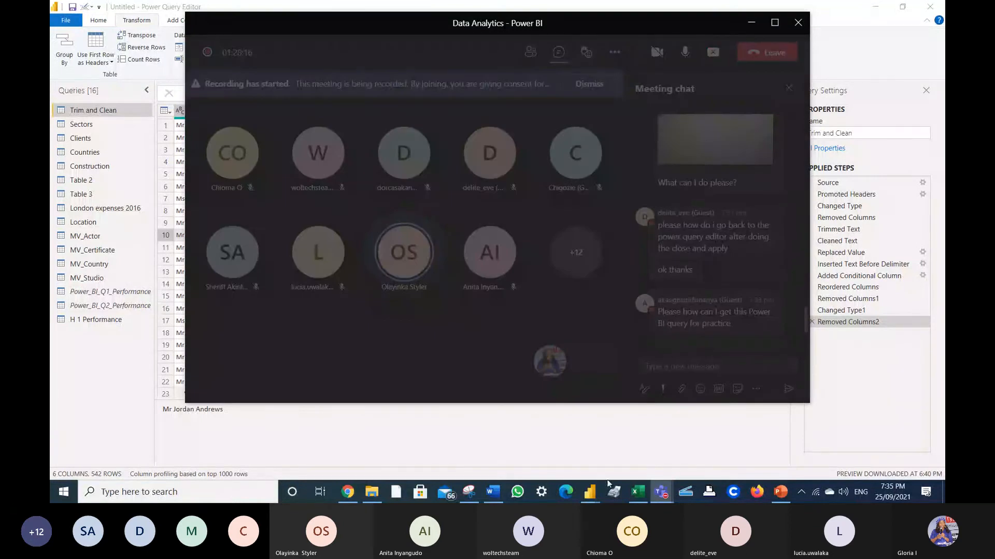
{"action": "left_click", "coordinate": [620, 439]}
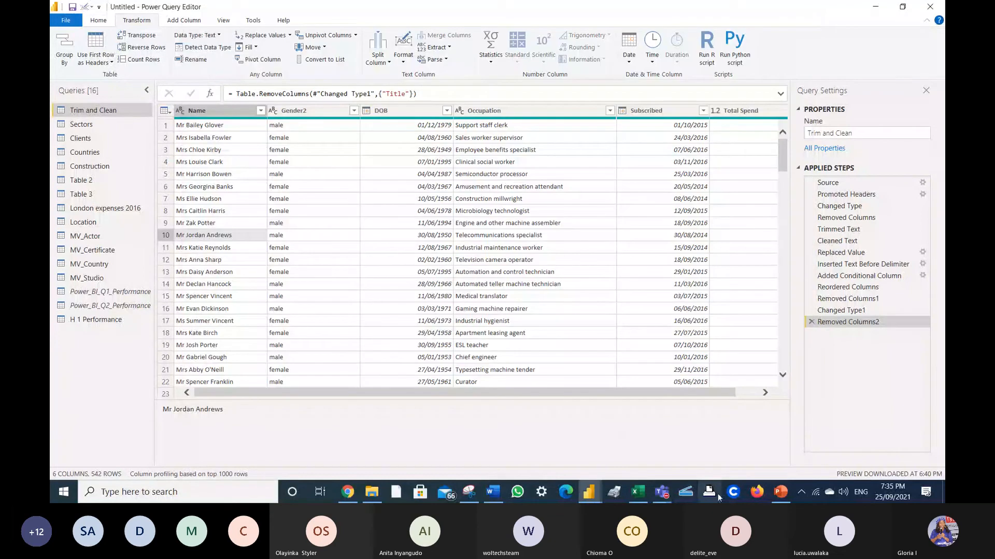
{"action": "left_click", "coordinate": [661, 492]}
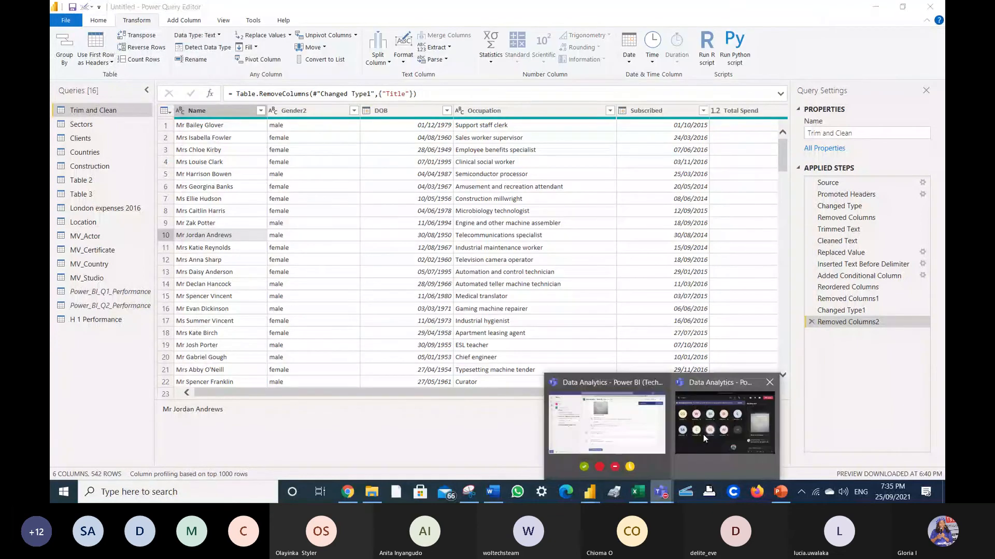
{"action": "left_click", "coordinate": [704, 438]}
{"action": "left_click", "coordinate": [724, 239]}
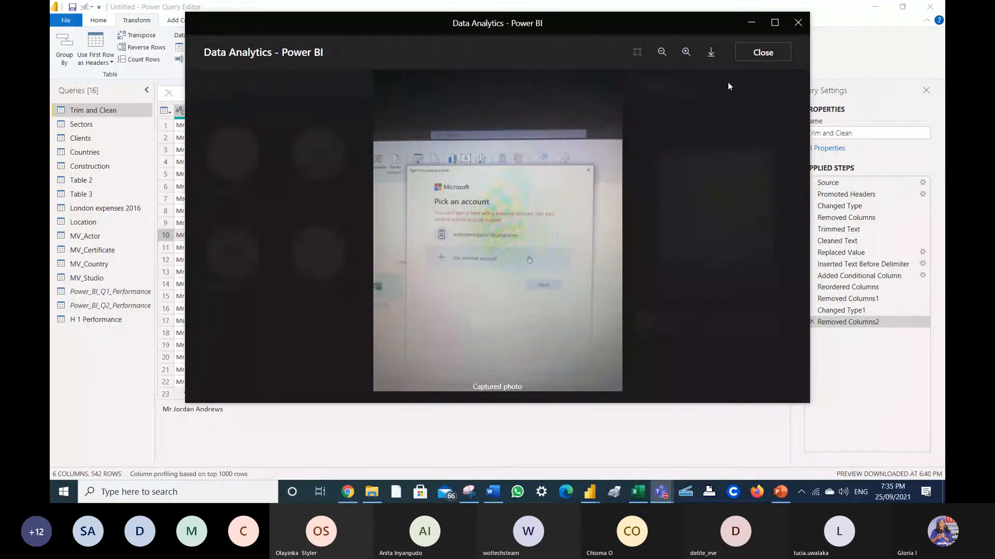
- Close the photo viewer and minimize the Teams meeting to reveal the Power Query Editor
{"action": "left_click", "coordinate": [749, 24]}
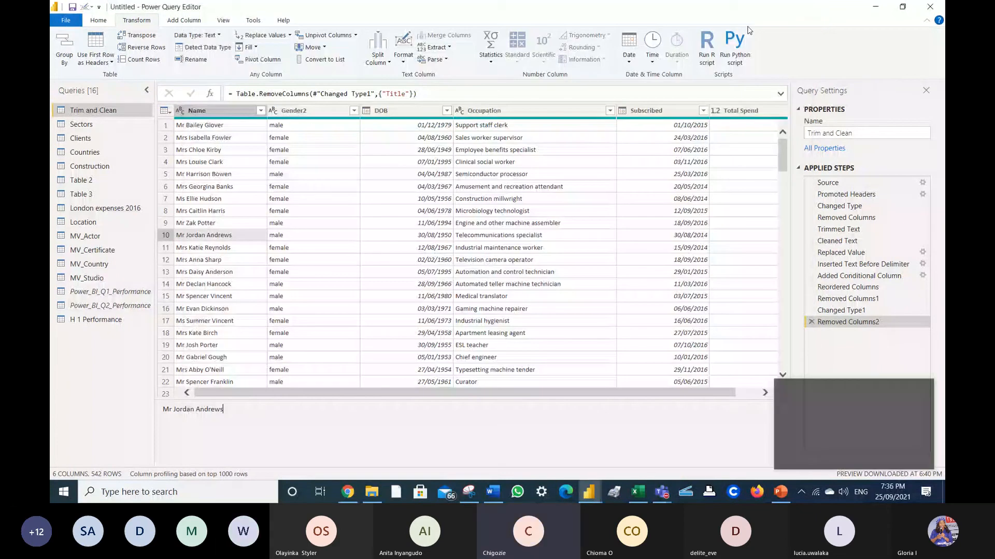
{"action": "left_click", "coordinate": [835, 446]}
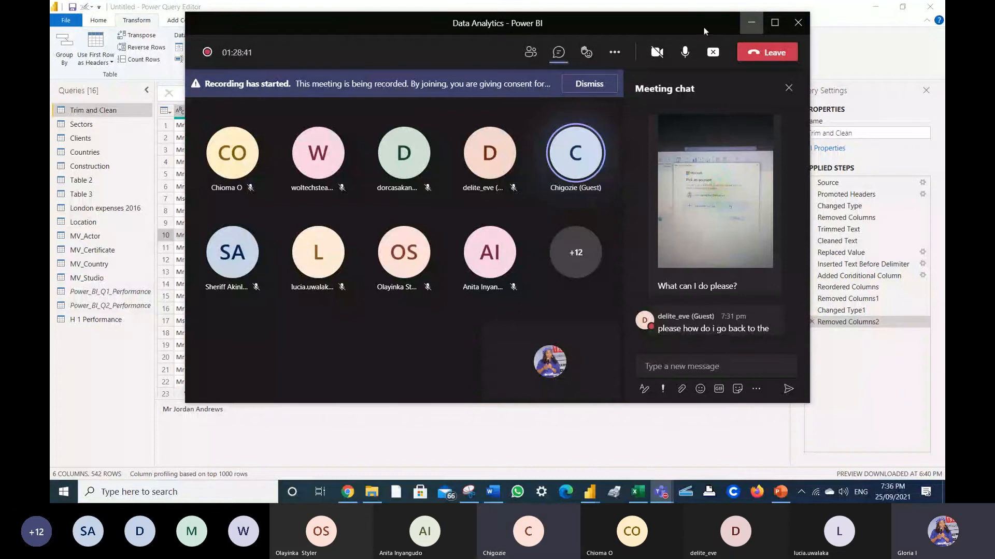
{"action": "left_click", "coordinate": [752, 23]}
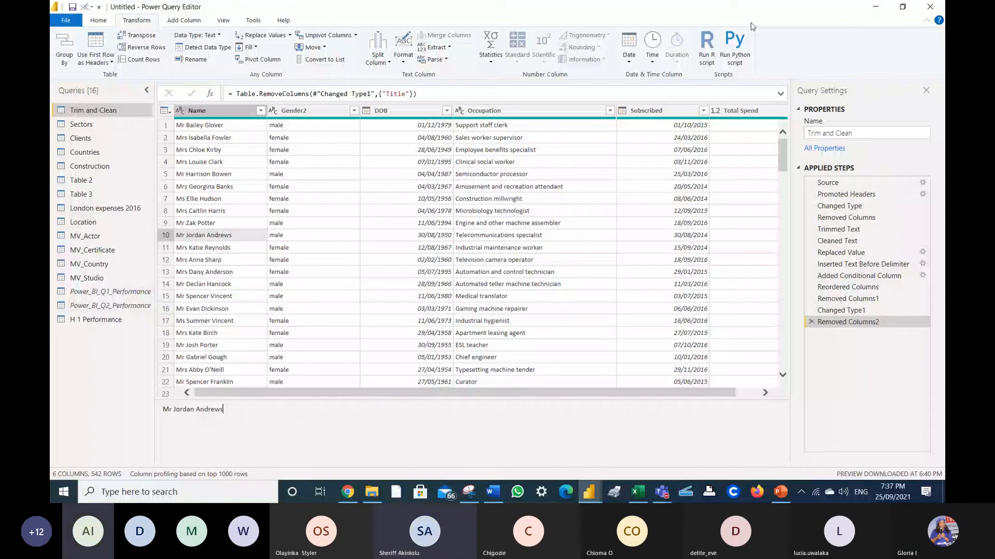
{"action": "left_click", "coordinate": [844, 401]}
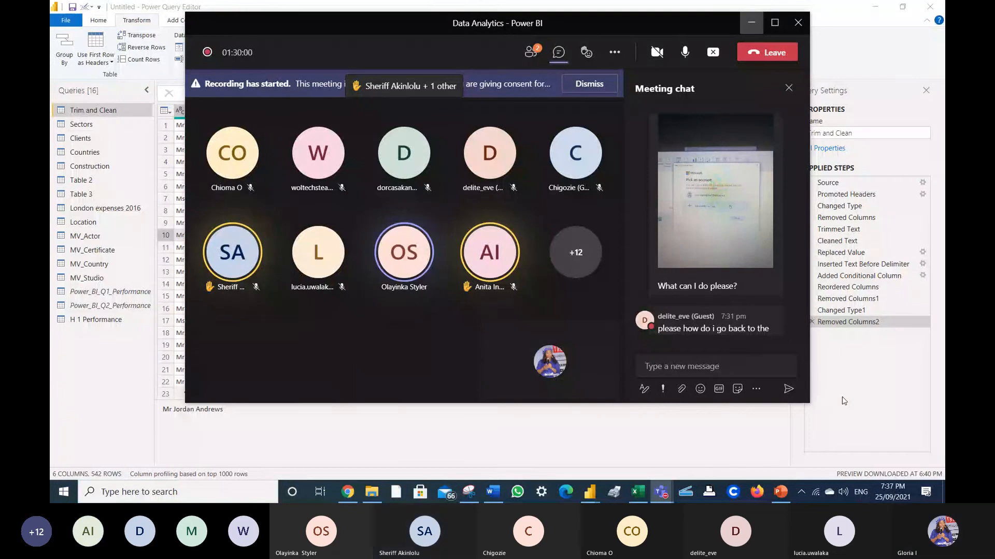
{"action": "left_click", "coordinate": [751, 23]}
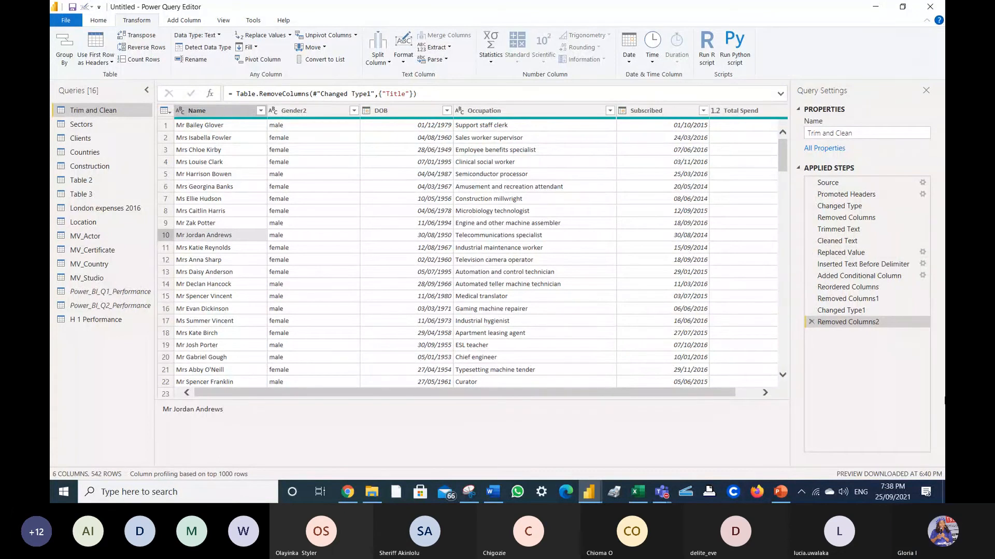
- Restore the Data Analytics - Power BI meeting window from the taskbar
{"action": "left_click", "coordinate": [905, 436]}
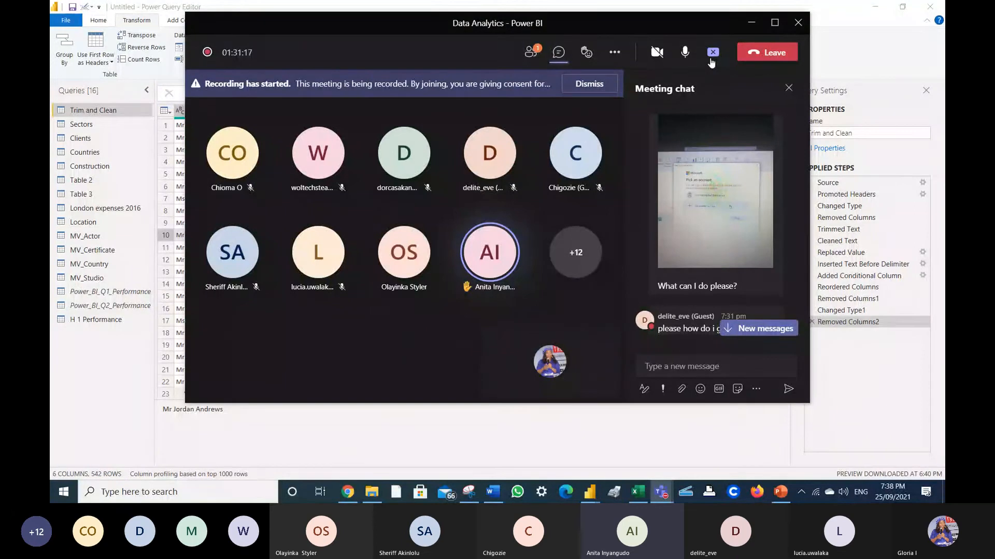
- Jump to the newest chat messages, then toggle the microphone several times, ending unmuted
{"action": "left_click", "coordinate": [765, 329]}
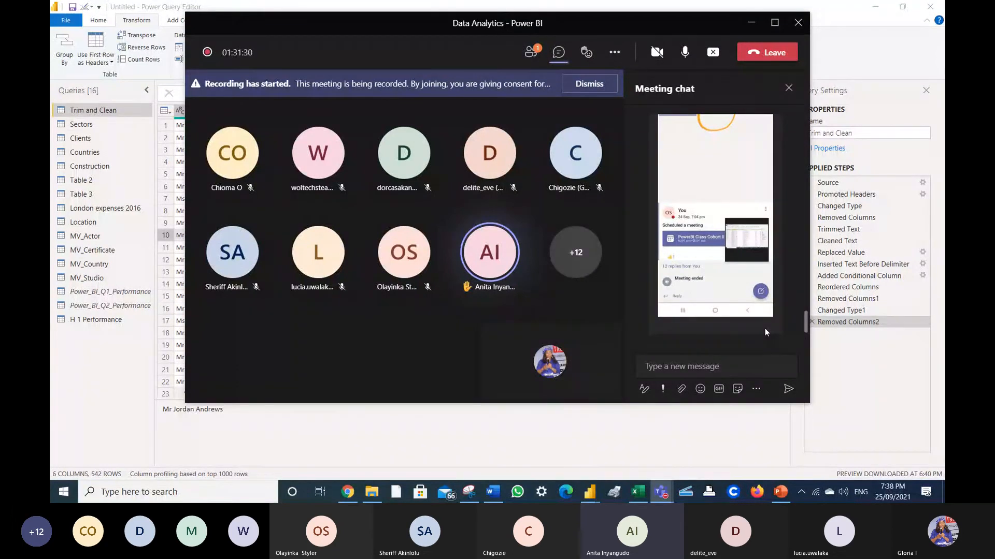
{"action": "left_click", "coordinate": [691, 53]}
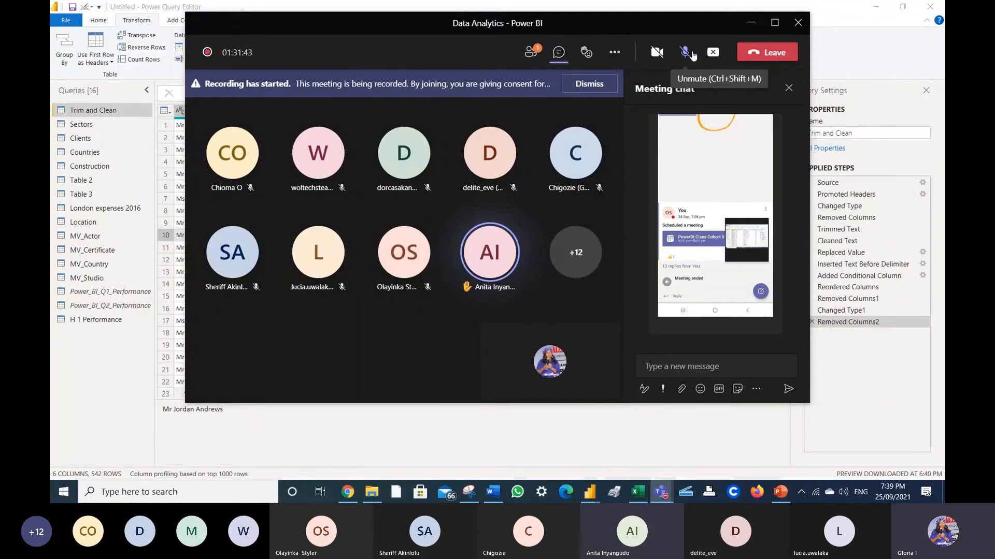
{"action": "left_click", "coordinate": [692, 54]}
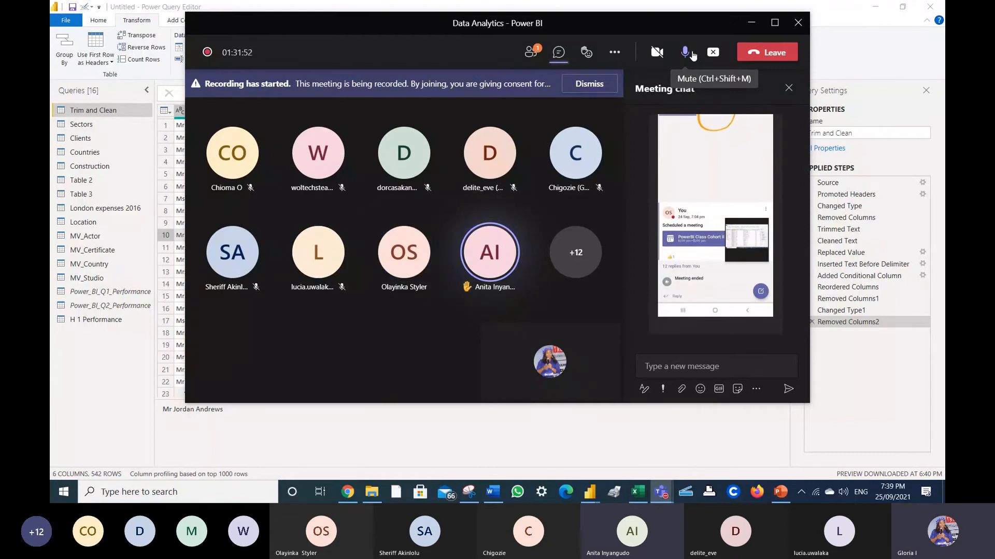
{"action": "left_click", "coordinate": [686, 53]}
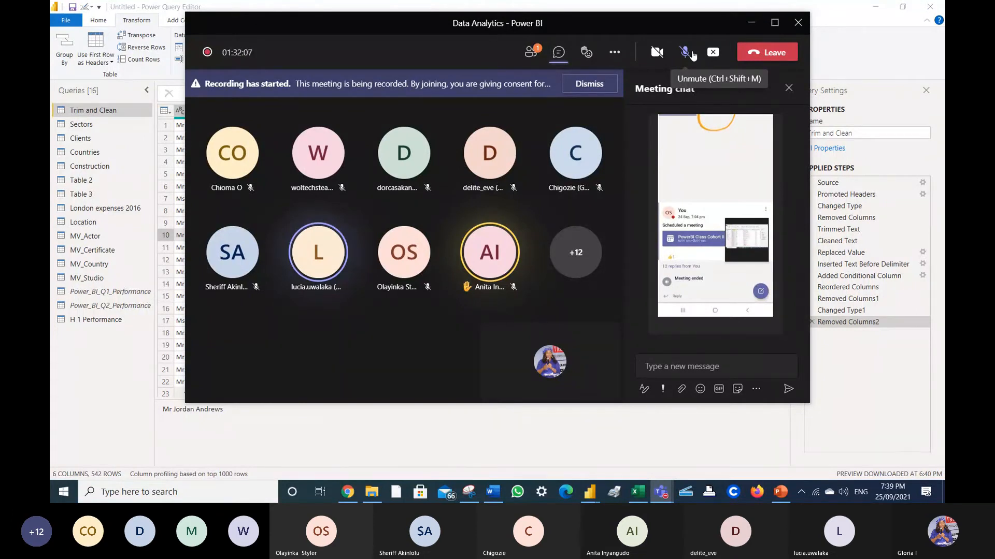
{"action": "left_click", "coordinate": [685, 52]}
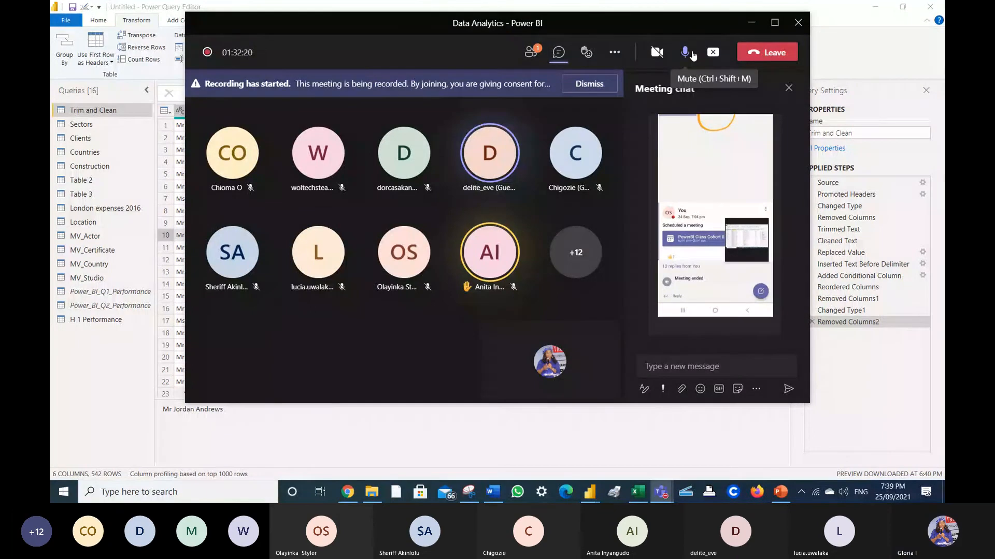
{"action": "left_click", "coordinate": [692, 53]}
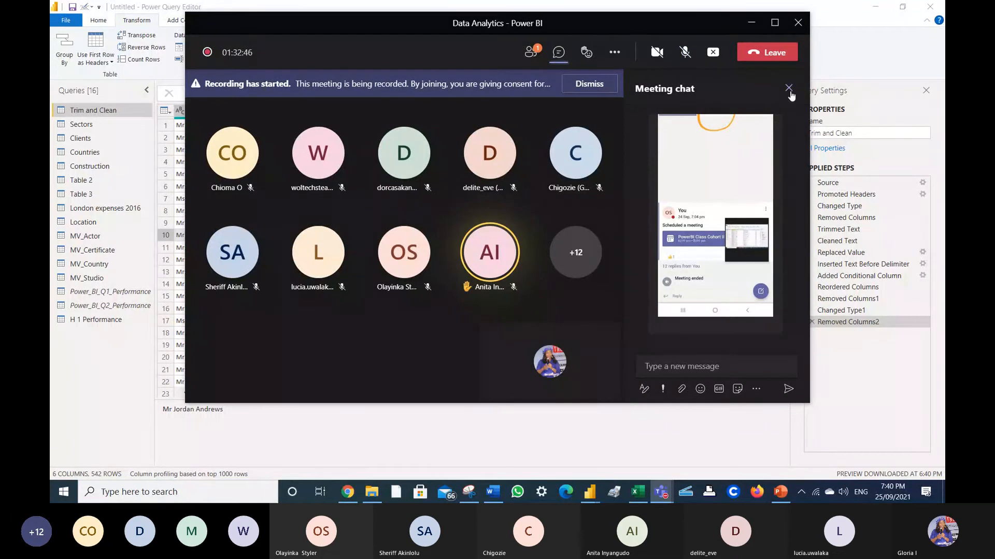
{"action": "left_click", "coordinate": [692, 62]}
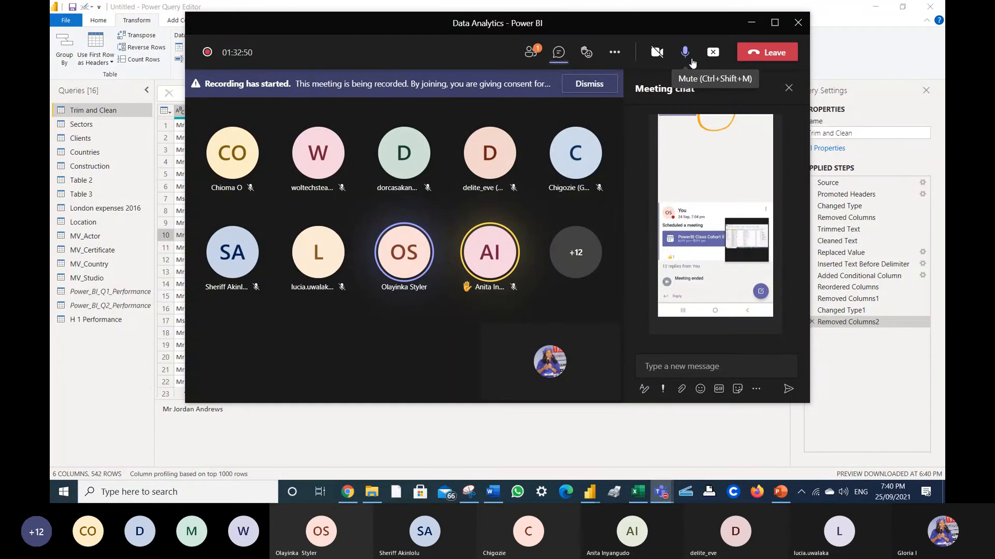
- Mute the microphone and show the meeting's participant list
{"action": "left_click", "coordinate": [692, 62]}
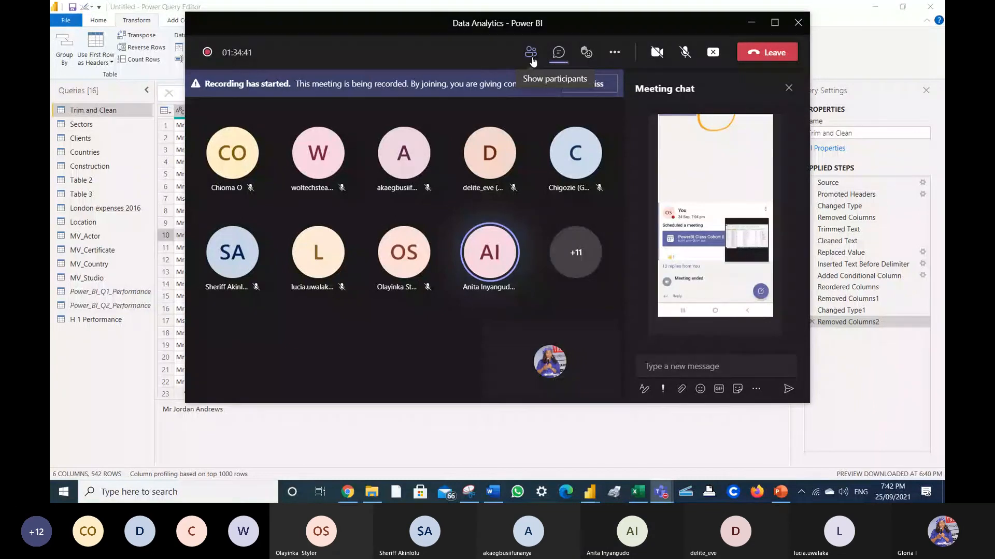
{"action": "left_click", "coordinate": [539, 59]}
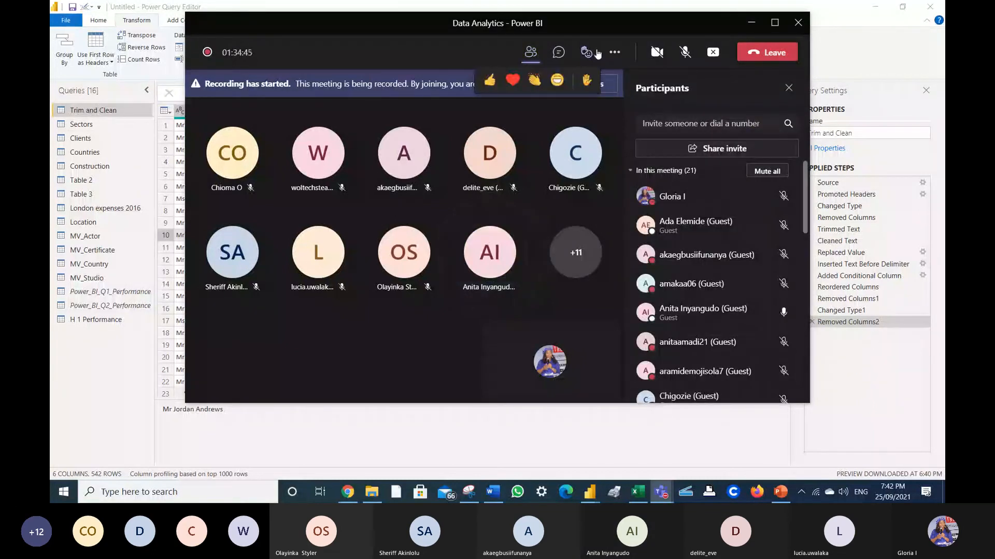